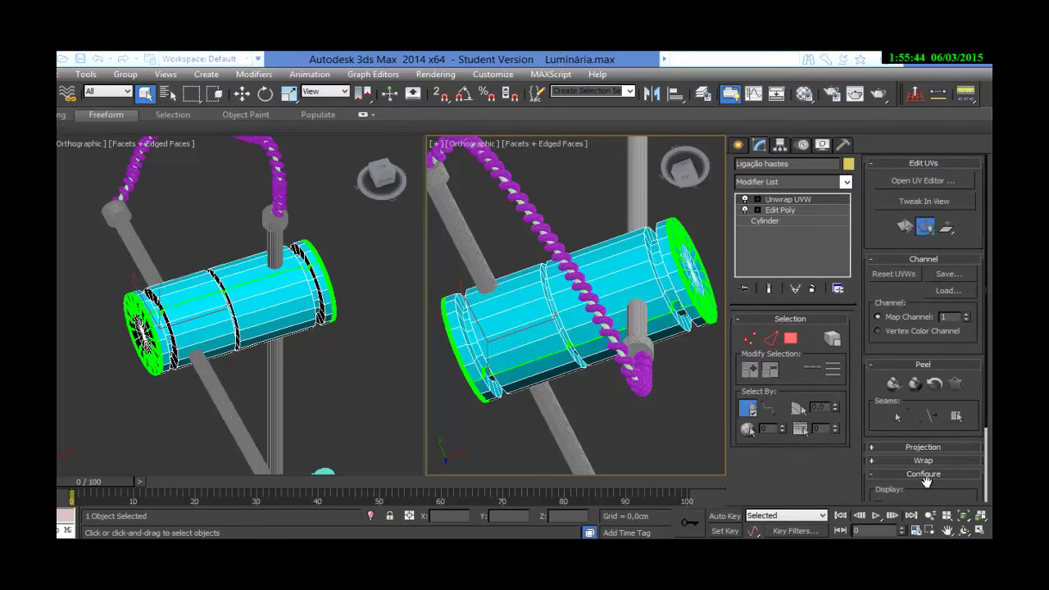
Hide the map seams on the Ligação hastes cylinder and select all its faces at the Polygon level of Unwrap UVW.
{"action": "scroll", "coordinate": [942, 467], "scroll_direction": "down", "scroll_amount": 2}
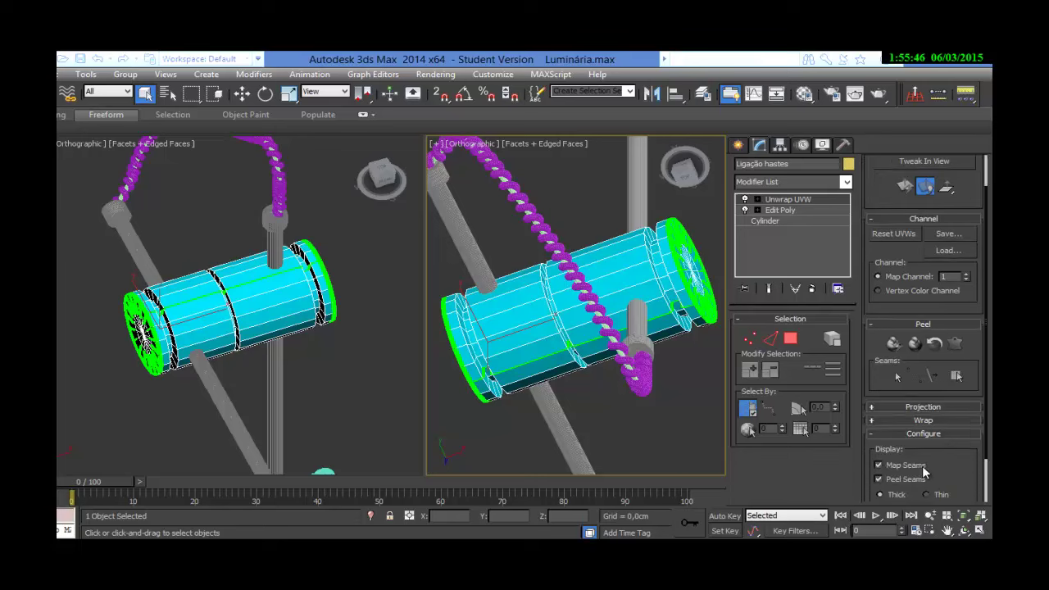
{"action": "left_click", "coordinate": [878, 465]}
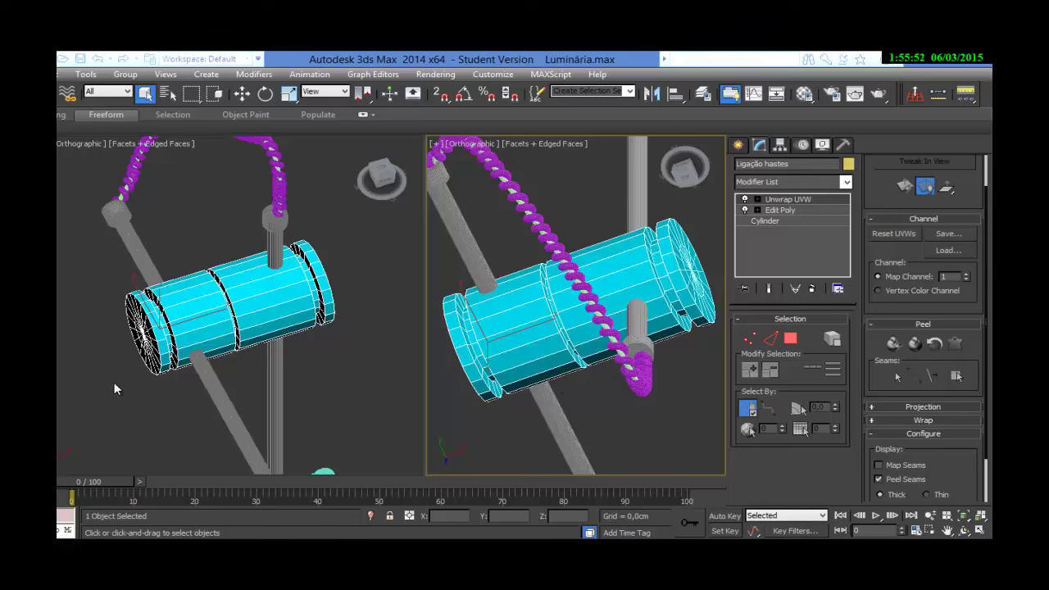
{"action": "left_click_drag", "start_coordinate": [109, 401], "coordinate": [295, 377]}
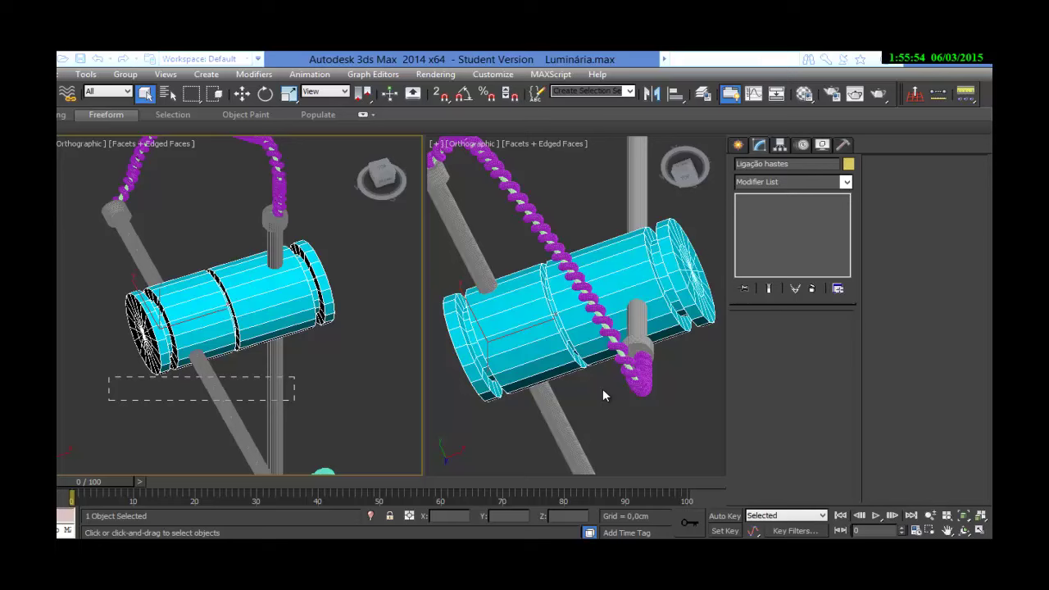
{"action": "left_click", "coordinate": [284, 308]}
{"action": "left_click", "coordinate": [790, 337]}
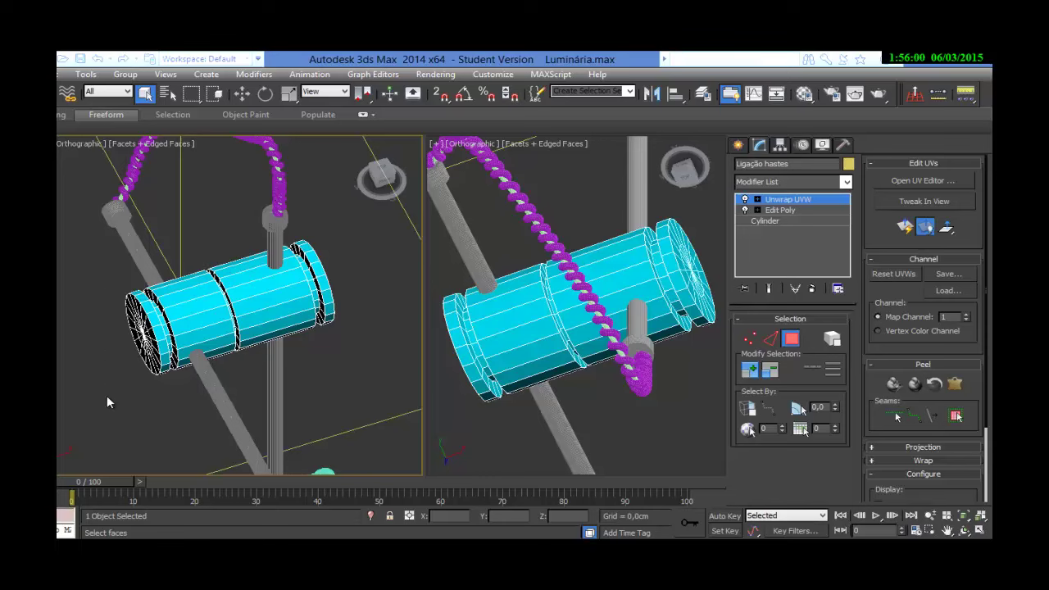
{"action": "left_click_drag", "start_coordinate": [353, 244], "coordinate": [369, 225]}
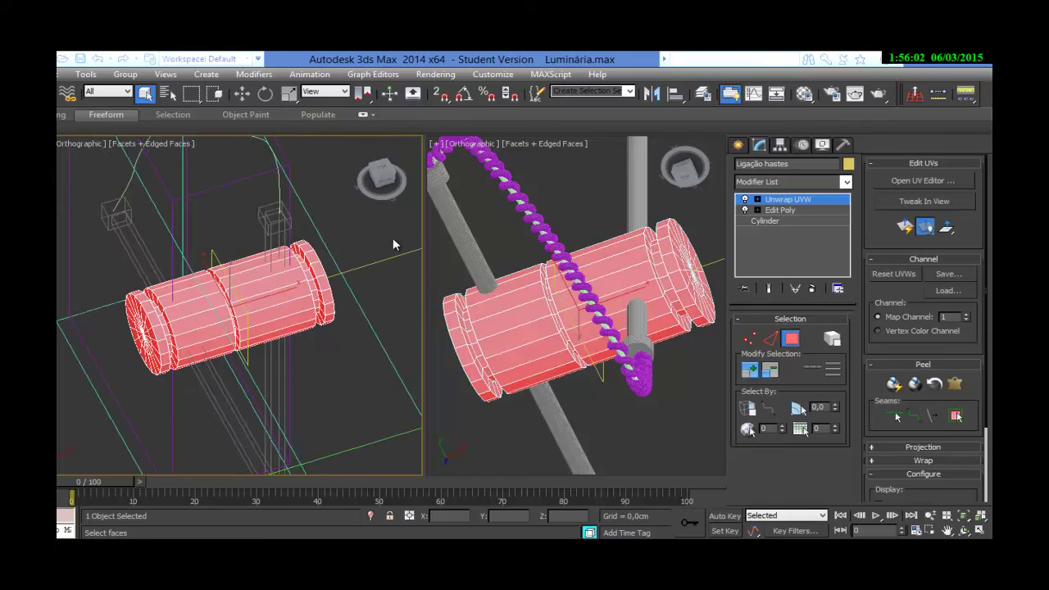
Isolate the cylinder from the rest of the lamp and turn off its quick planar map gizmo.
{"action": "left_click", "coordinate": [371, 517]}
{"action": "key", "text": "alt+q"}
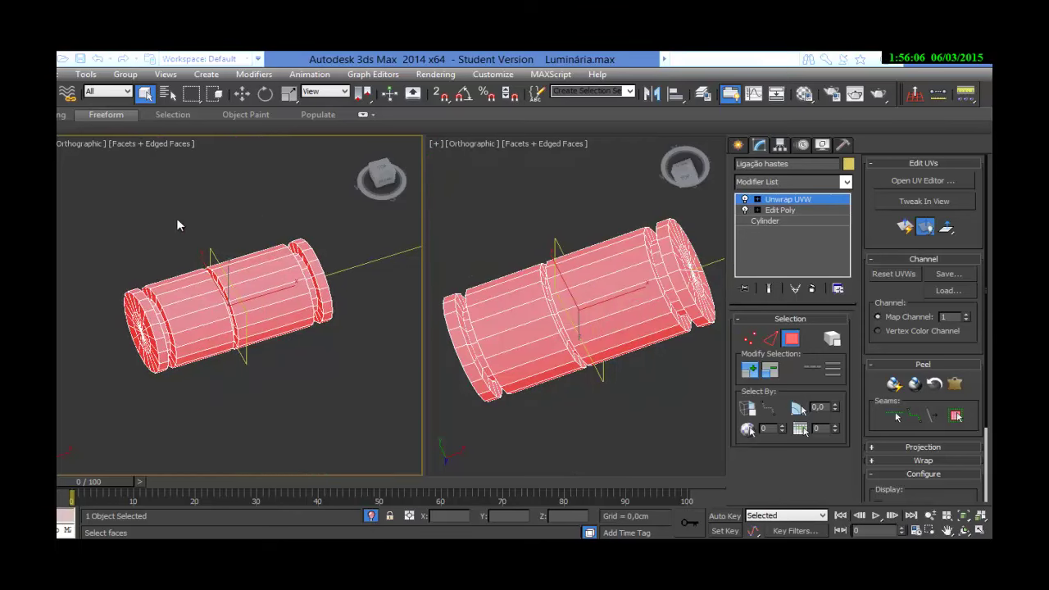
{"action": "left_click", "coordinate": [926, 227]}
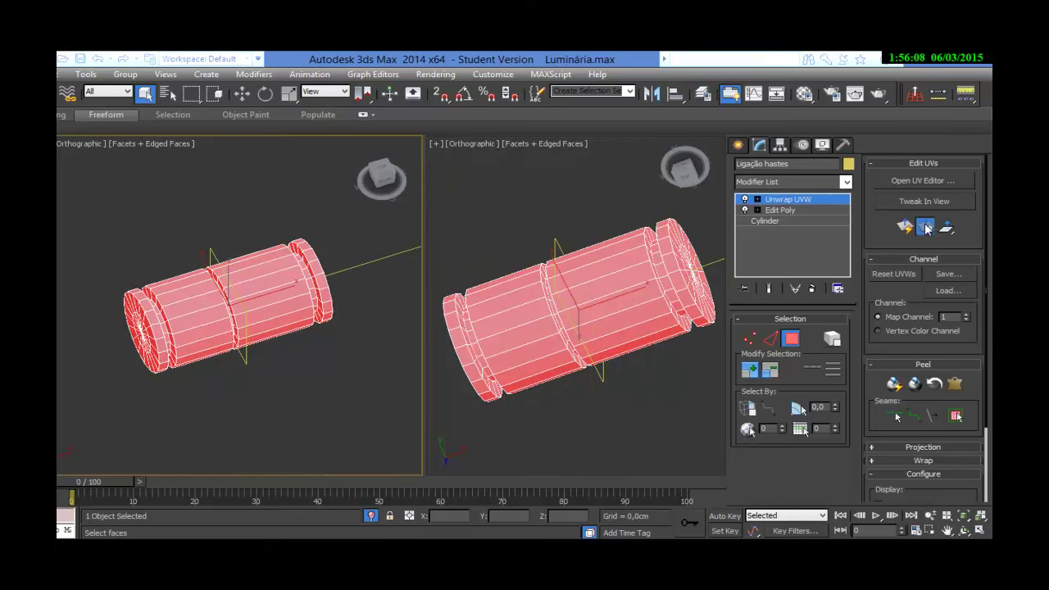
{"action": "left_click", "coordinate": [966, 515]}
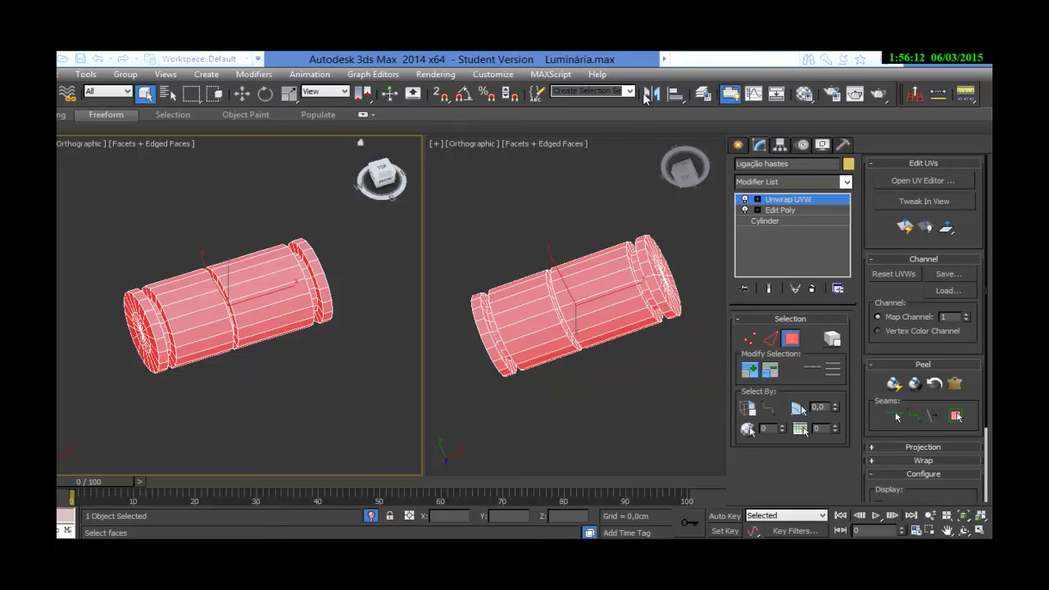
Open the UV editor for the cylinder and place its window so the model stays visible.
{"action": "left_click", "coordinate": [922, 181]}
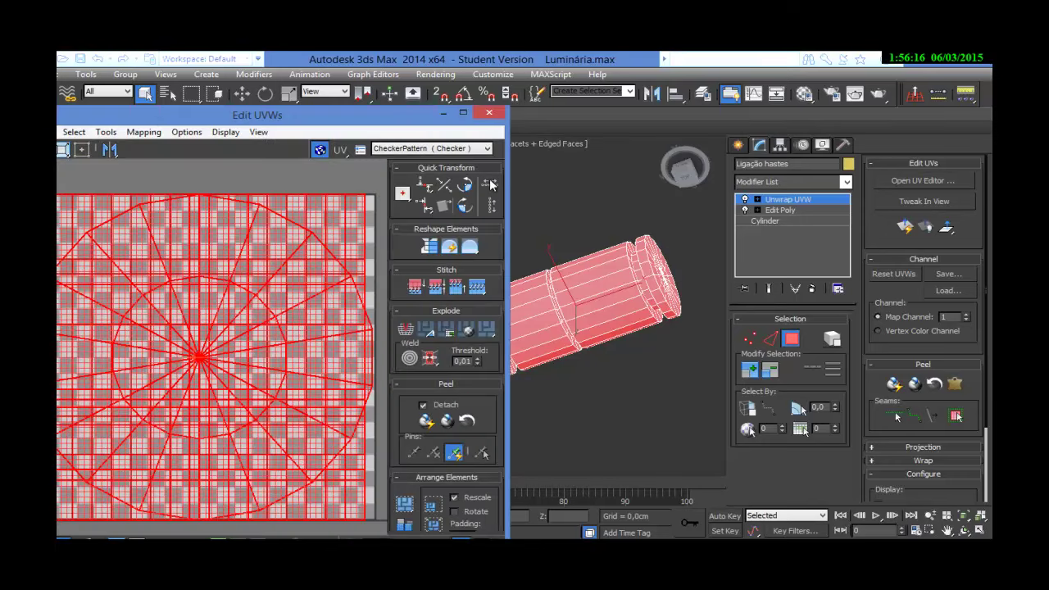
{"action": "left_click_drag", "start_coordinate": [150, 118], "coordinate": [473, 72]}
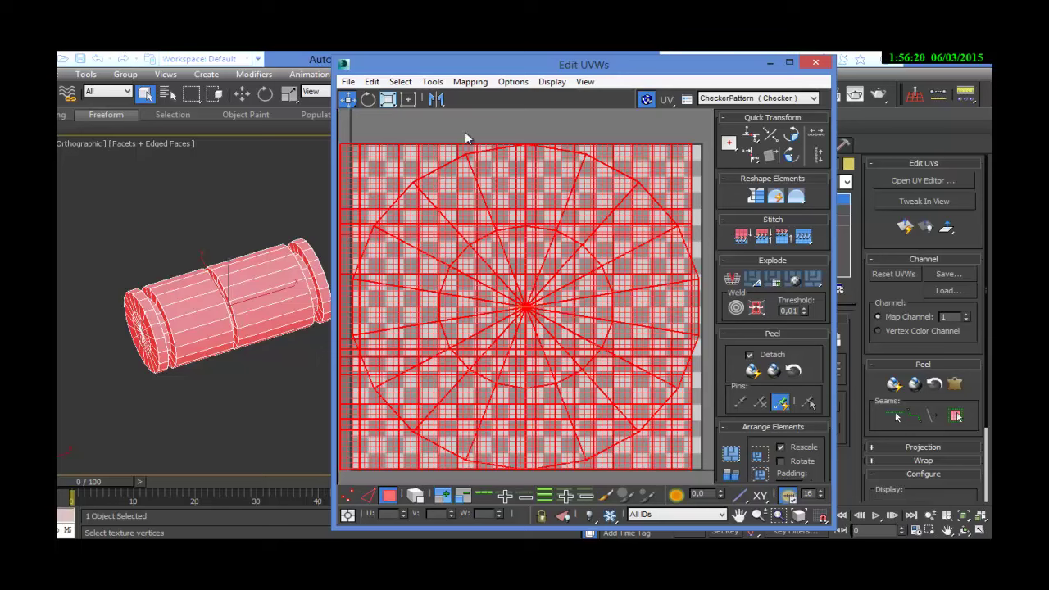
Pack the cylinder's side and end-cap UV clusters with Pack UVs.
{"action": "left_click", "coordinate": [471, 82]}
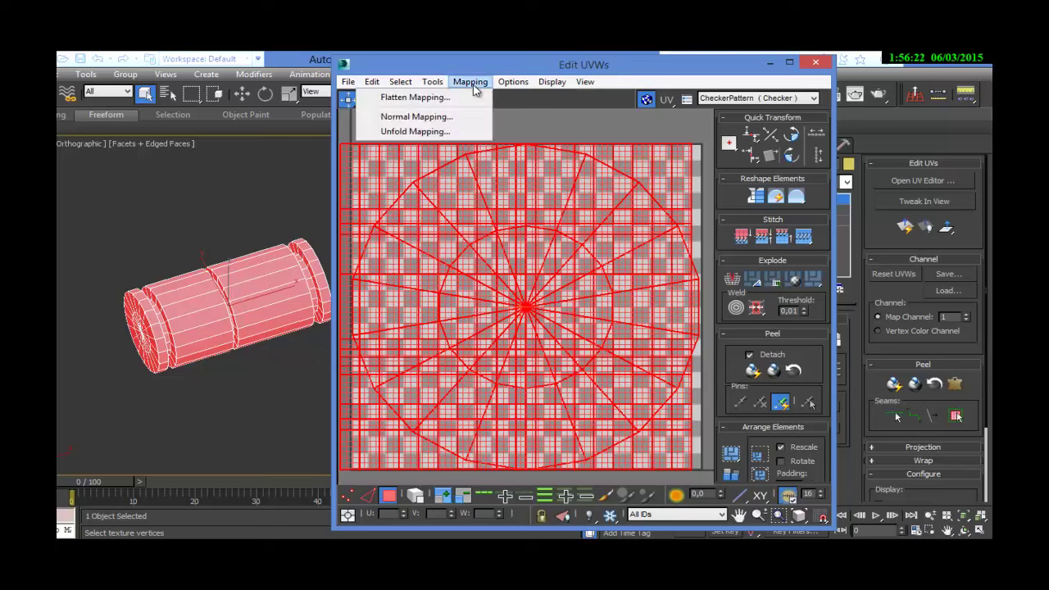
{"action": "mouse_move", "coordinate": [441, 84]}
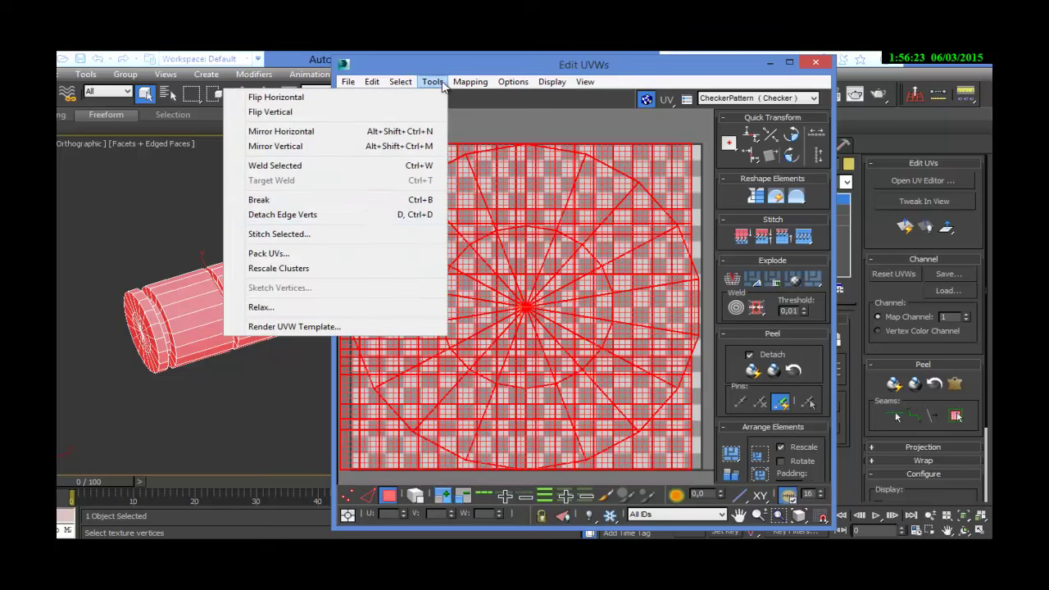
{"action": "left_click", "coordinate": [356, 257]}
{"action": "left_click", "coordinate": [542, 179]}
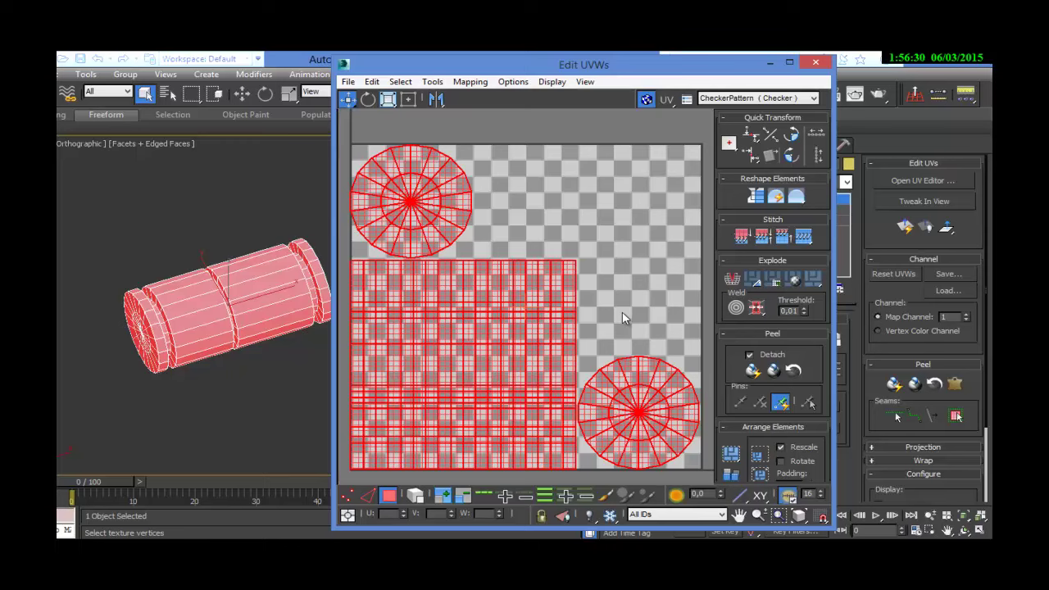
Select various faces on the cylinder's body and grooves to check where each lies in the packed UV layout.
{"action": "left_click", "coordinate": [622, 318]}
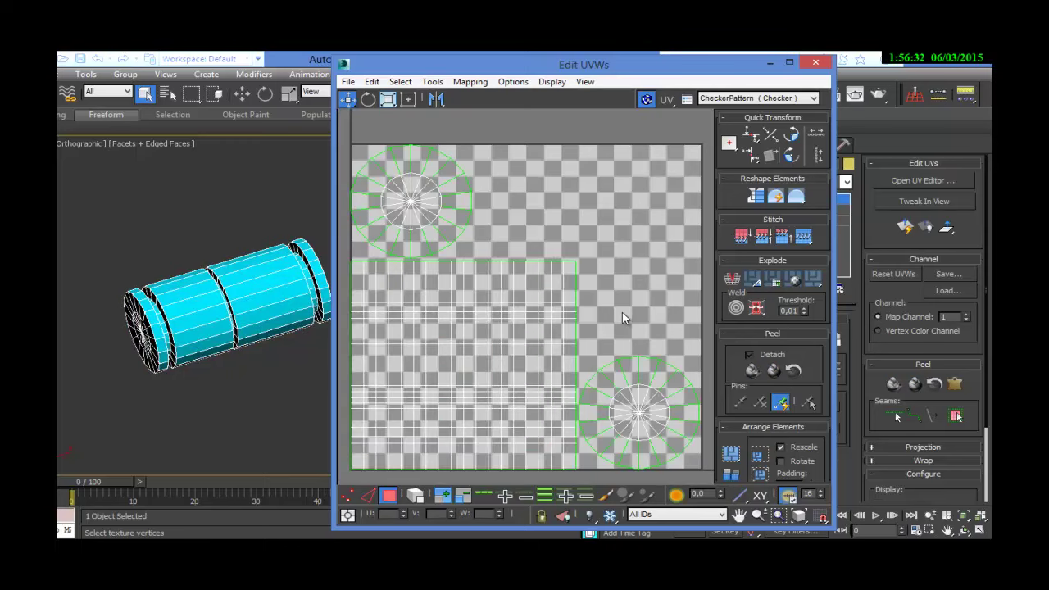
{"action": "left_click_drag", "start_coordinate": [231, 239], "coordinate": [264, 289]}
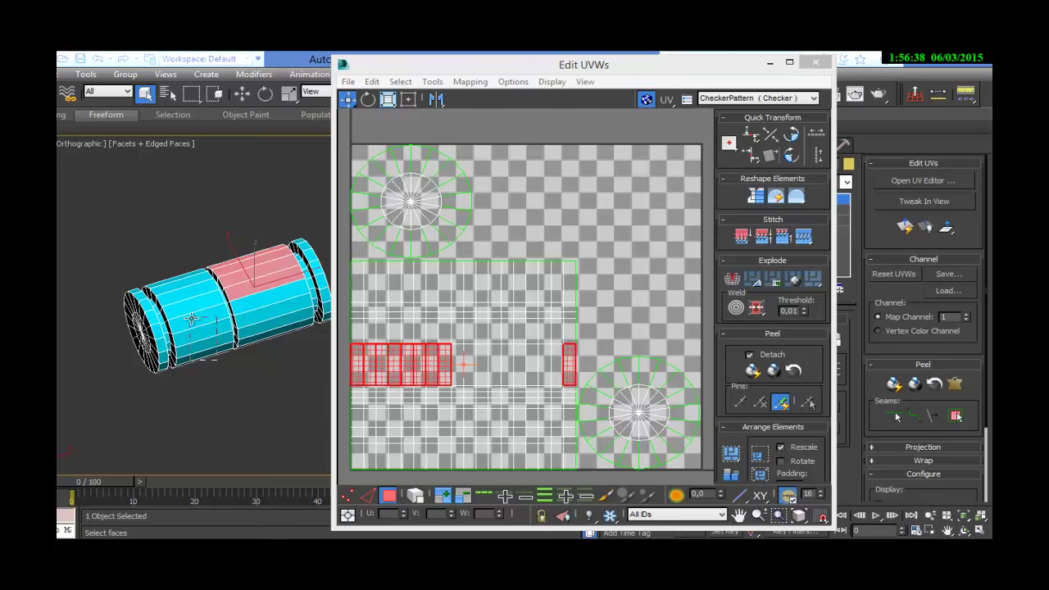
{"action": "left_click_drag", "start_coordinate": [191, 318], "coordinate": [218, 384]}
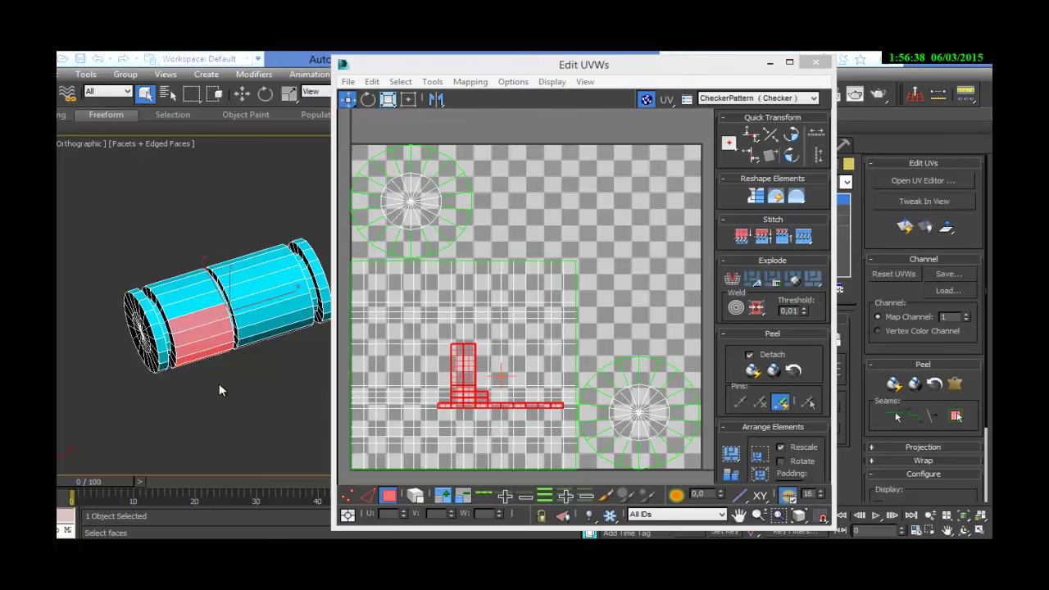
{"action": "left_click", "coordinate": [197, 308]}
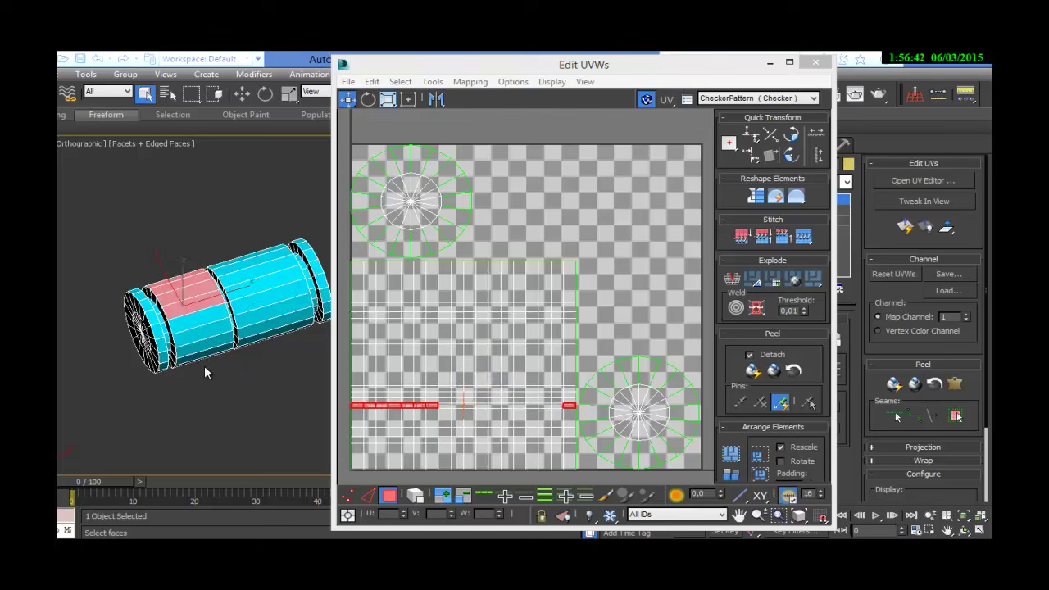
{"action": "left_click", "coordinate": [214, 368]}
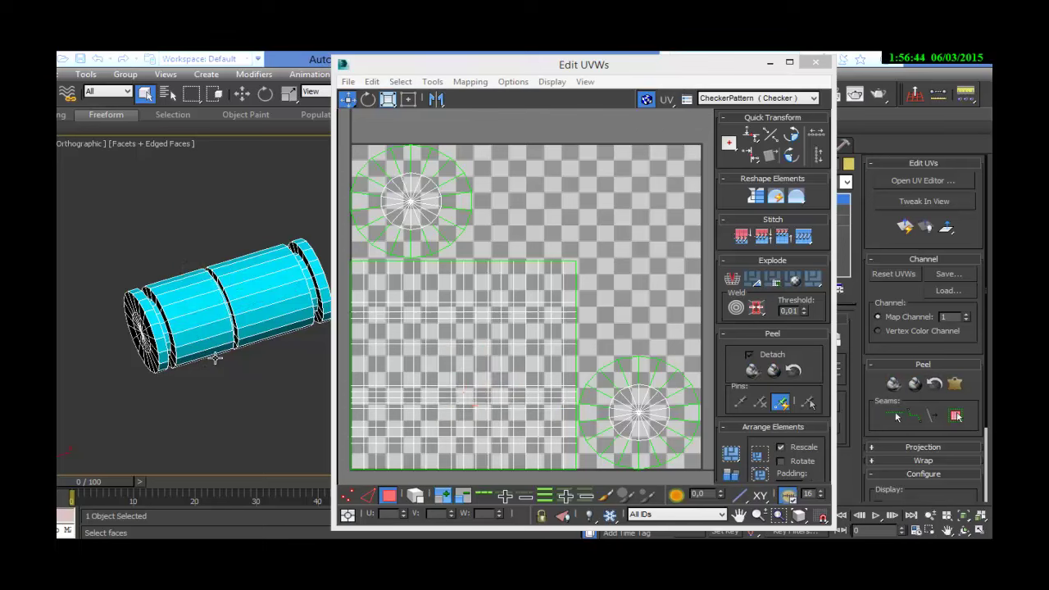
{"action": "middle_click_drag", "start_coordinate": [209, 312], "coordinate": [205, 335], "text": "alt"}
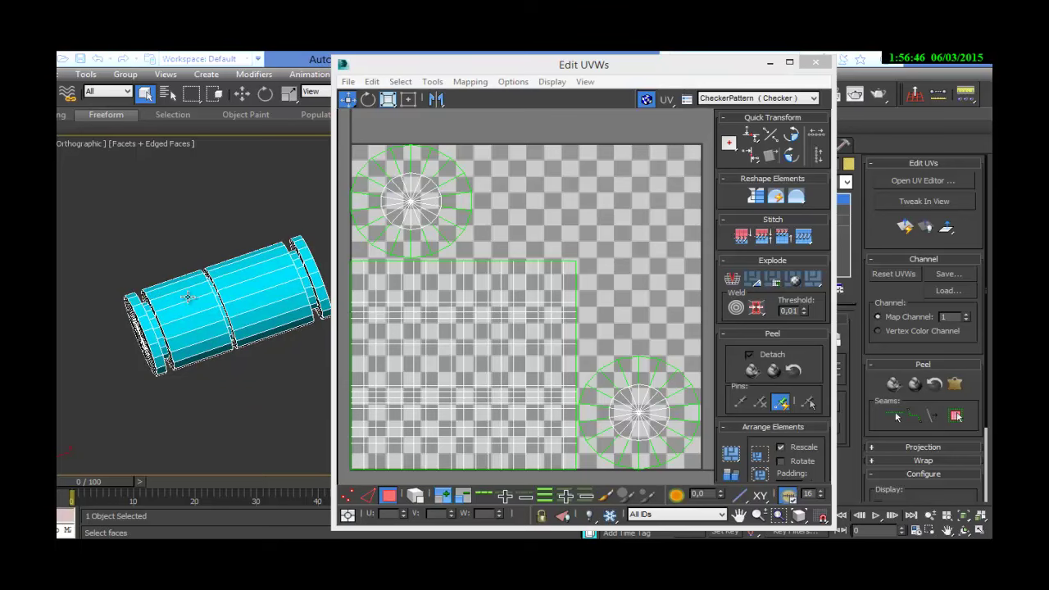
{"action": "left_click", "coordinate": [190, 328]}
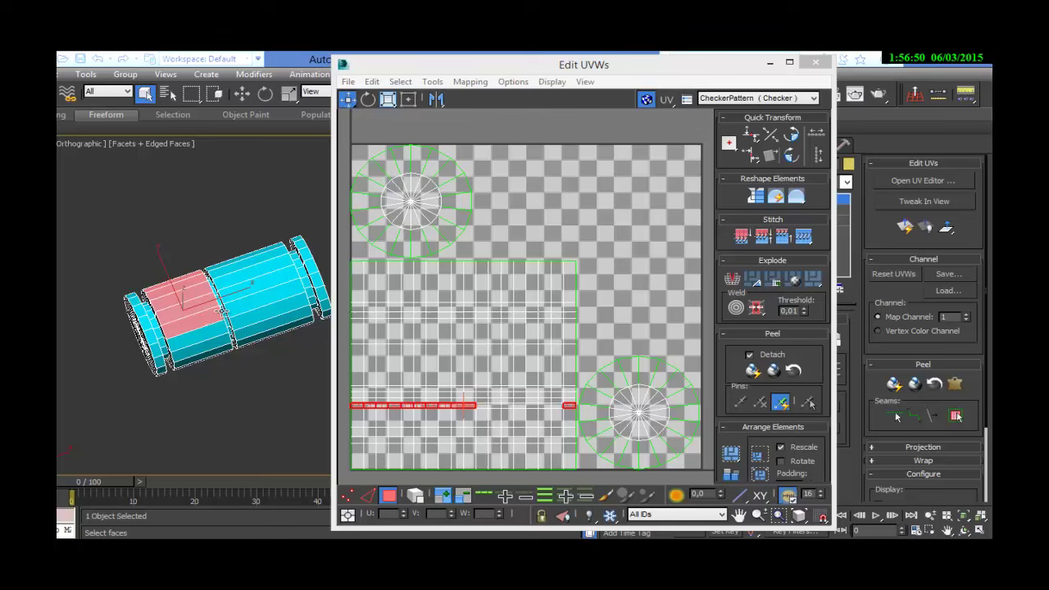
{"action": "left_click", "coordinate": [223, 310]}
{"action": "left_click", "coordinate": [205, 321]}
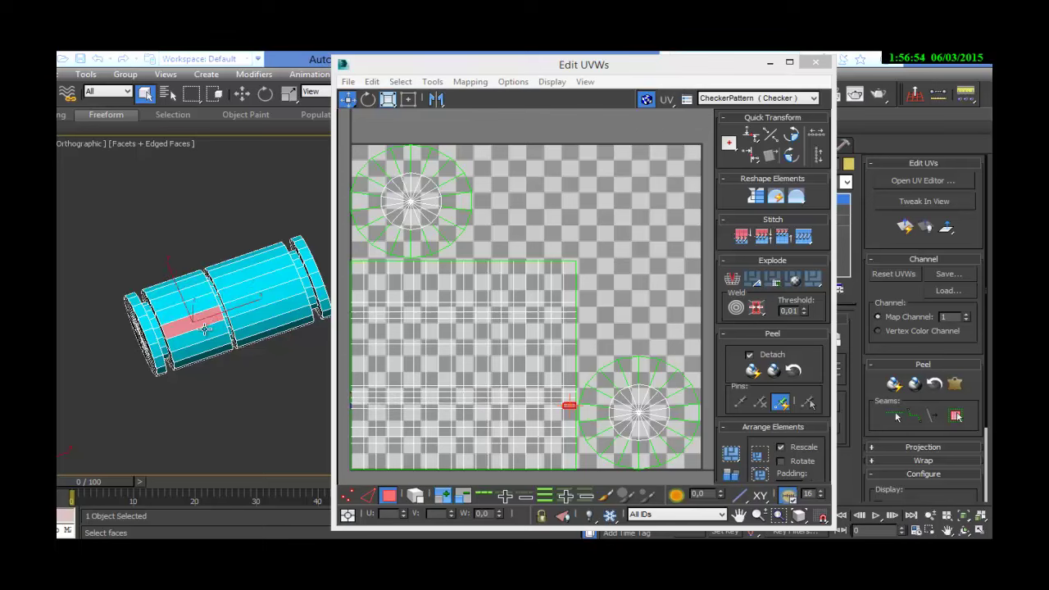
{"action": "left_click", "coordinate": [159, 333]}
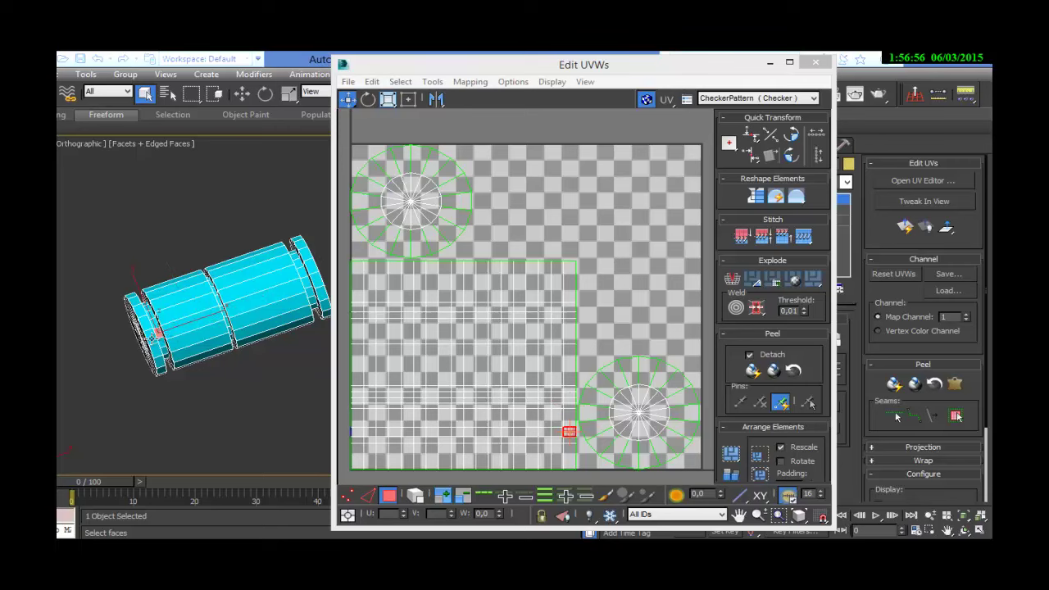
{"action": "left_click", "coordinate": [266, 297]}
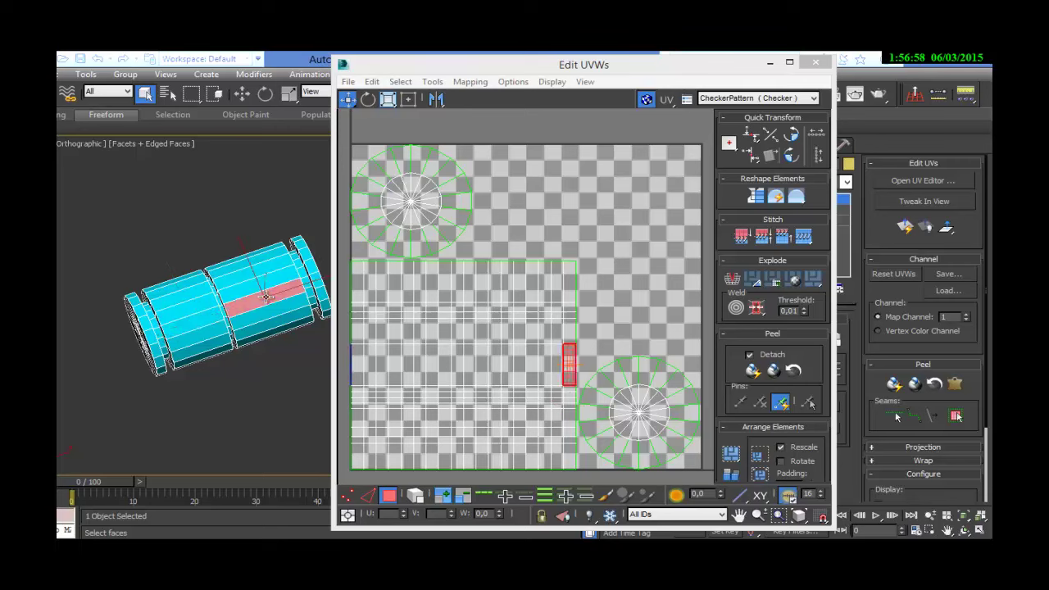
{"action": "left_click", "coordinate": [306, 283]}
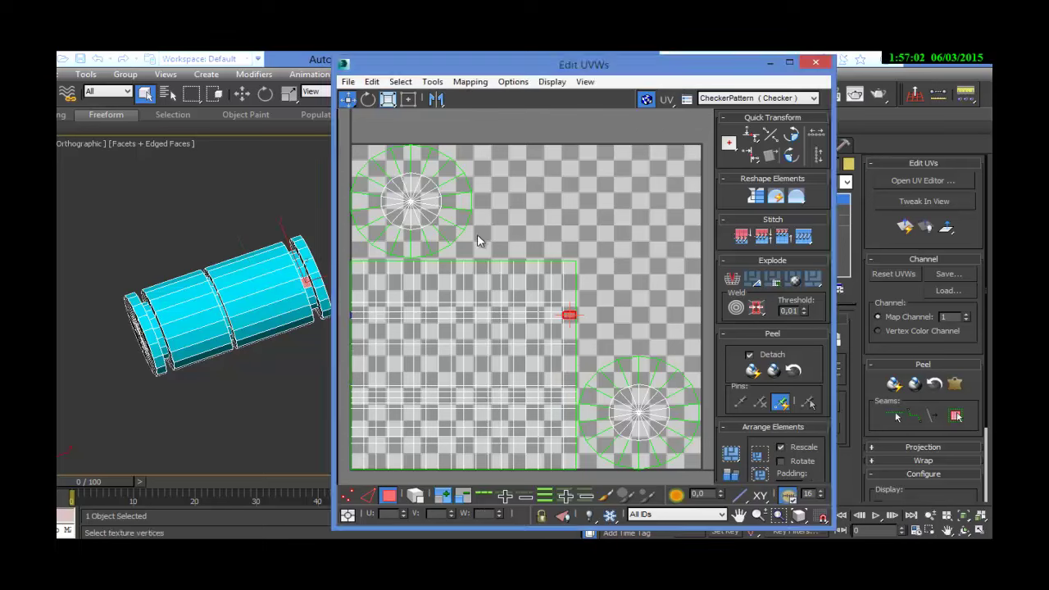
Apply Flatten Mapping to all the cylinder's faces with a polygon angle of 45 and a spacing of 0,02, and inspect its faces.
{"action": "left_click_drag", "start_coordinate": [84, 215], "coordinate": [360, 414]}
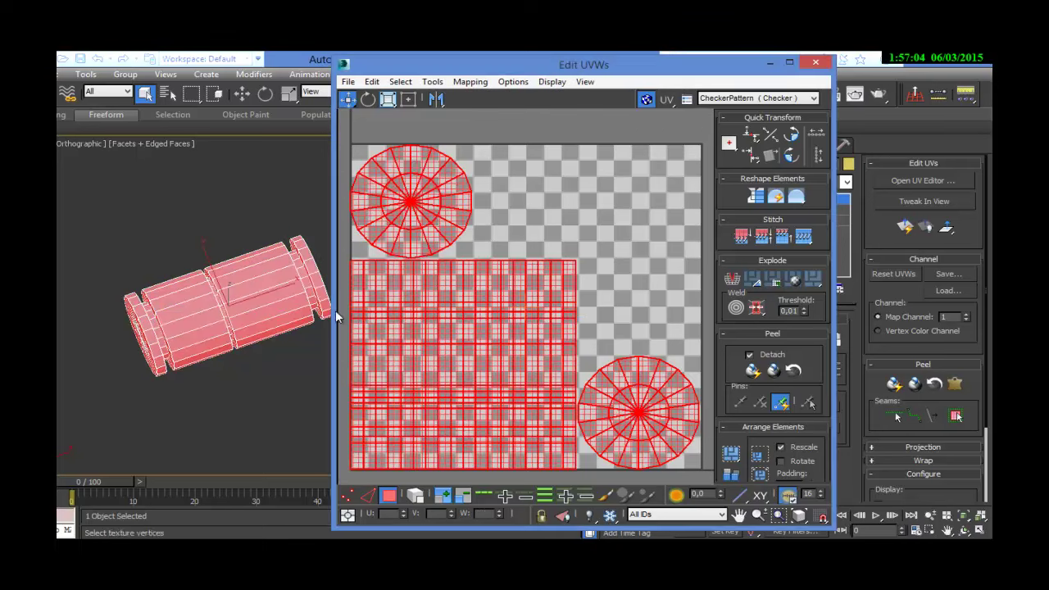
{"action": "left_click", "coordinate": [469, 81]}
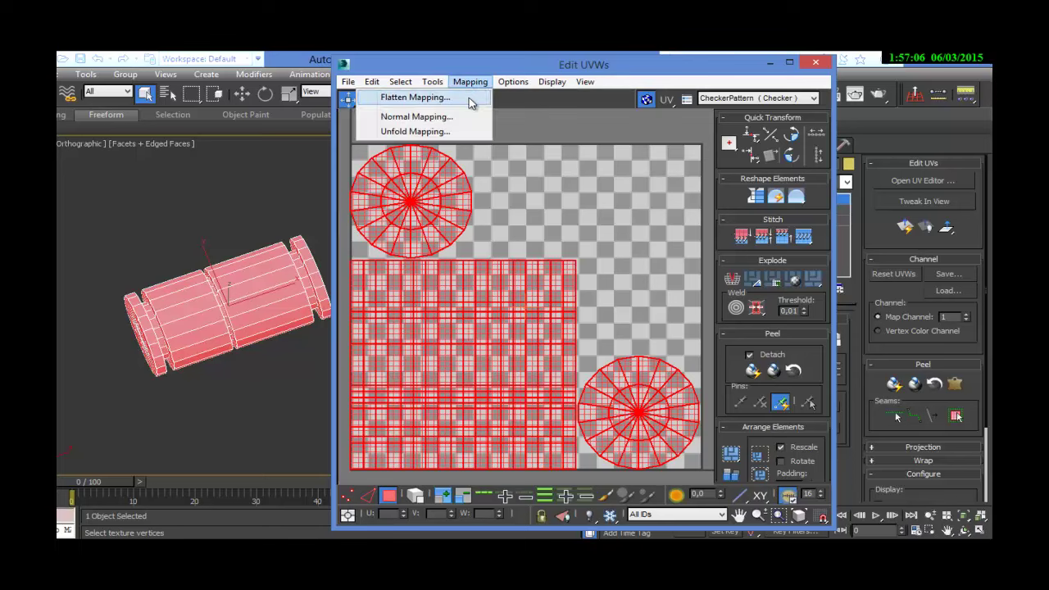
{"action": "left_click", "coordinate": [415, 98]}
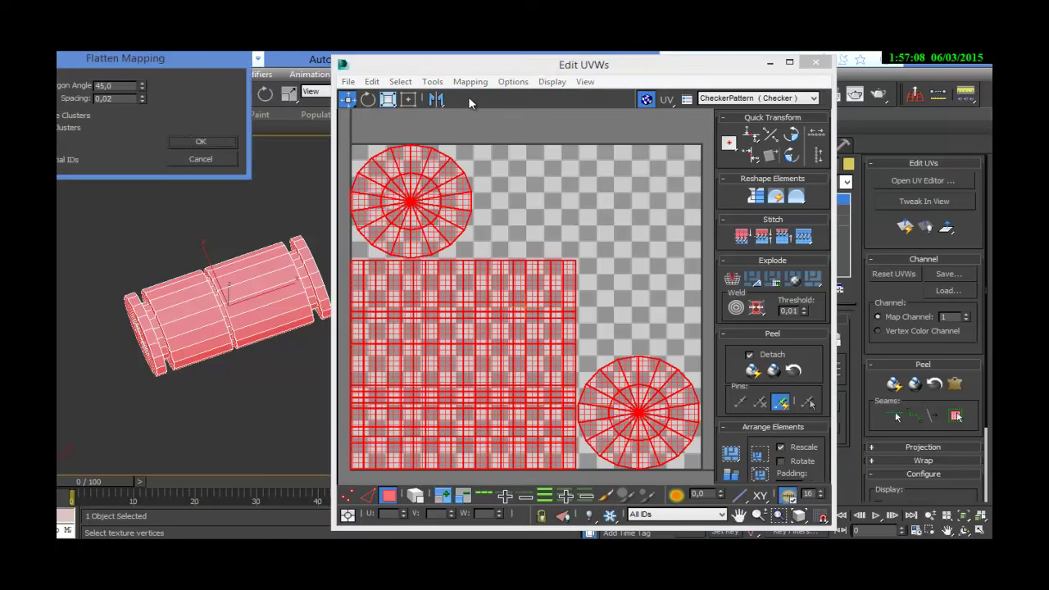
{"action": "left_click_drag", "start_coordinate": [99, 59], "coordinate": [315, 114]}
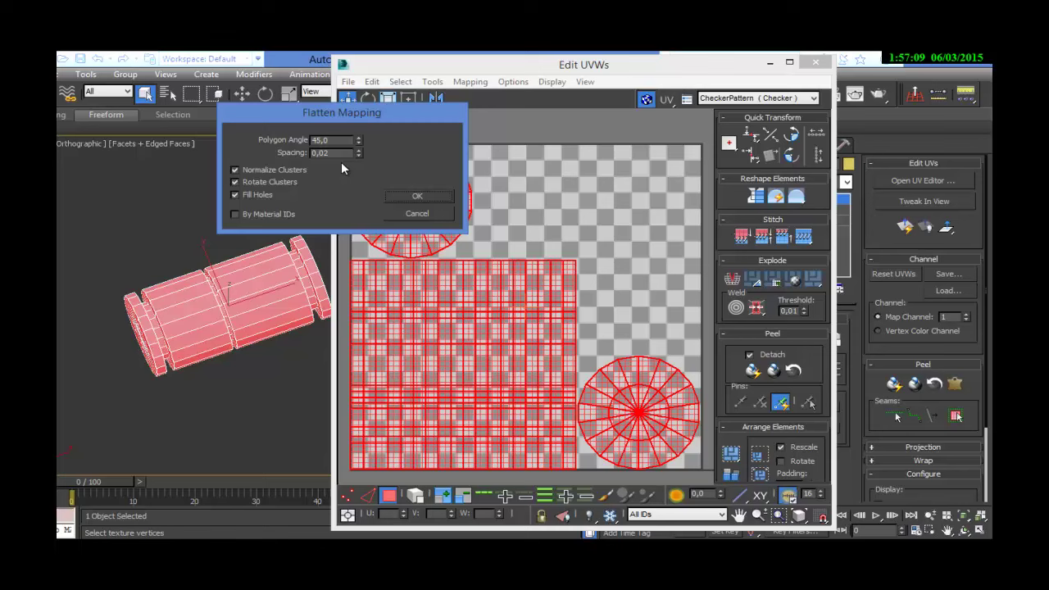
{"action": "left_click", "coordinate": [416, 199]}
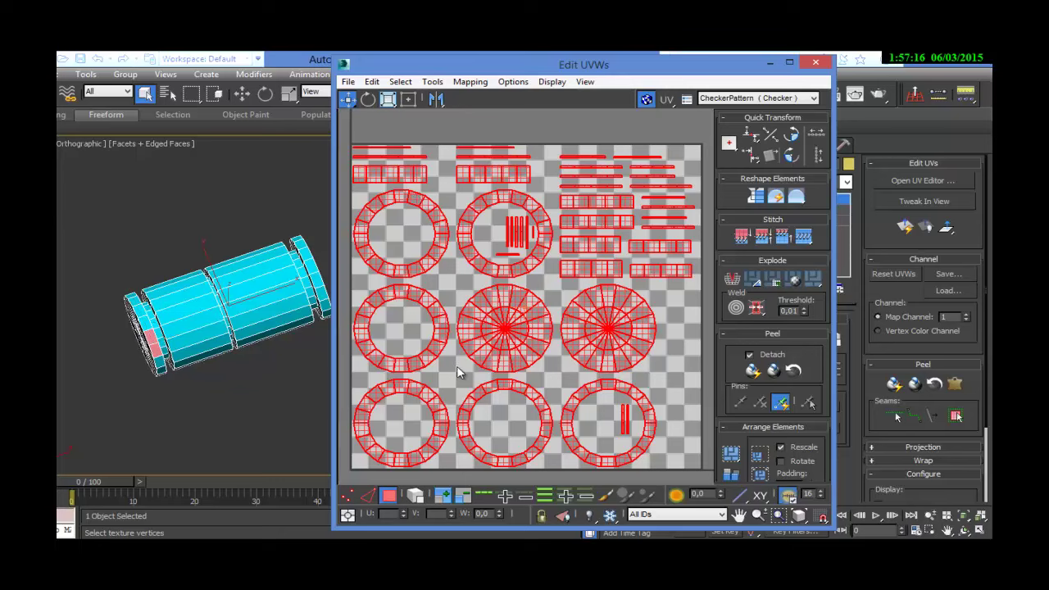
{"action": "left_click", "coordinate": [260, 298]}
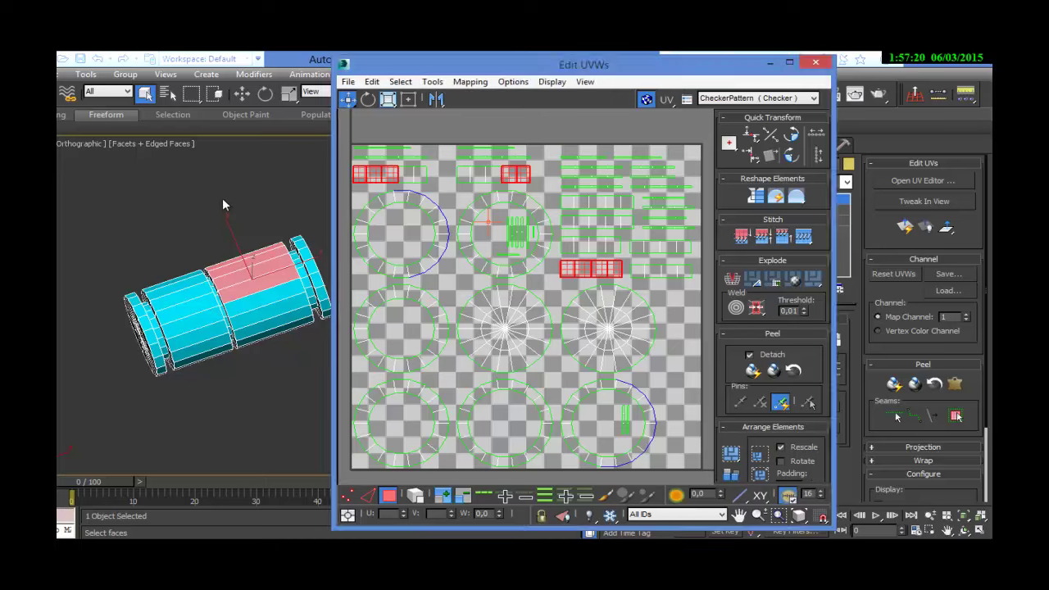
Apply Back/Front normal mapping with a spacing of 0,02 to all the cylinder's faces, and check a body face in the UV layout.
{"action": "left_click_drag", "start_coordinate": [68, 215], "coordinate": [376, 428]}
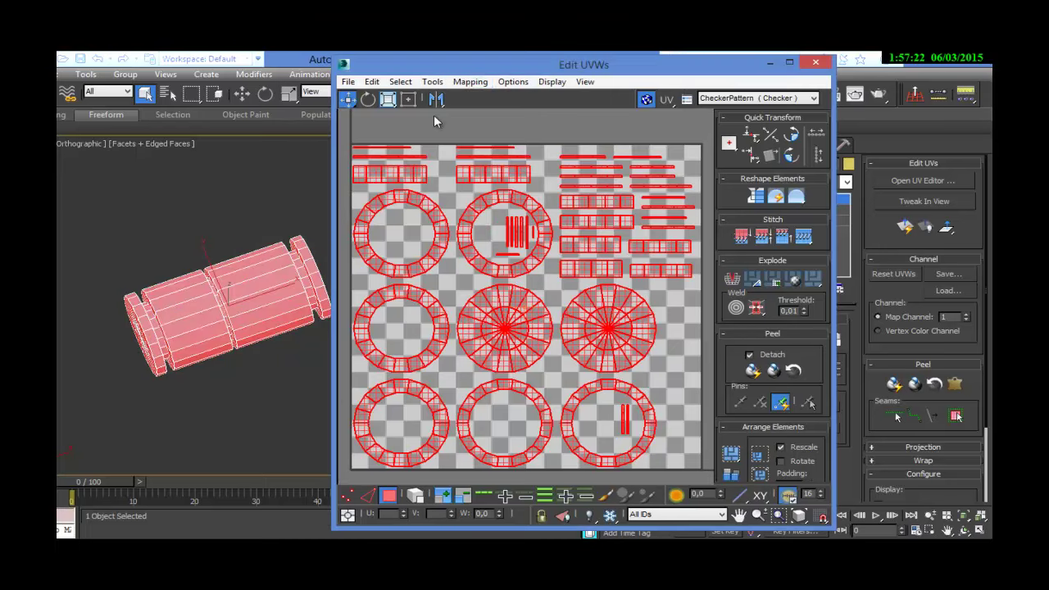
{"action": "left_click", "coordinate": [469, 82]}
{"action": "left_click", "coordinate": [462, 119]}
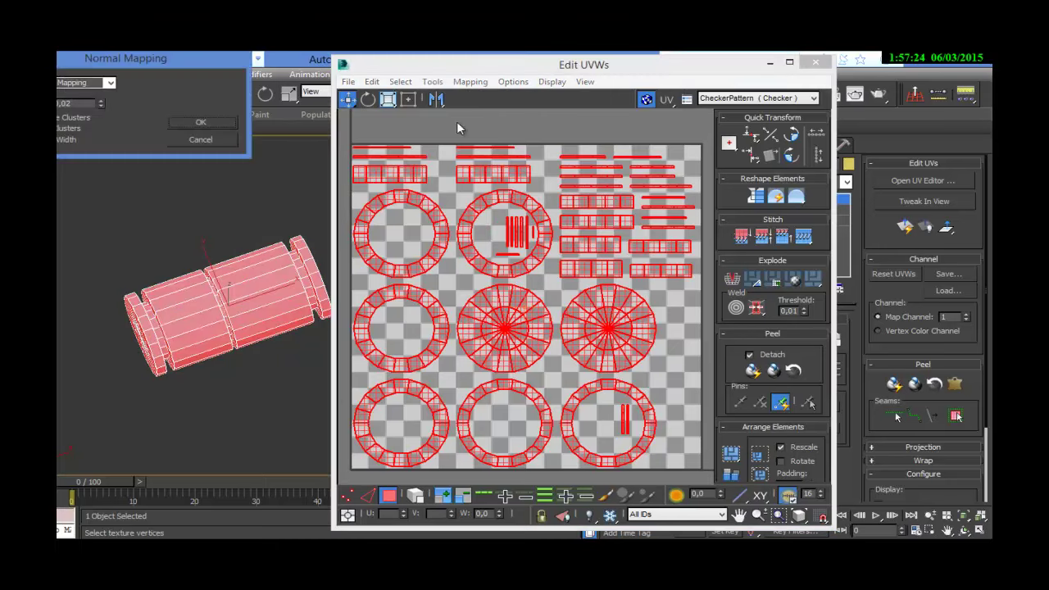
{"action": "left_click_drag", "start_coordinate": [129, 63], "coordinate": [180, 100]}
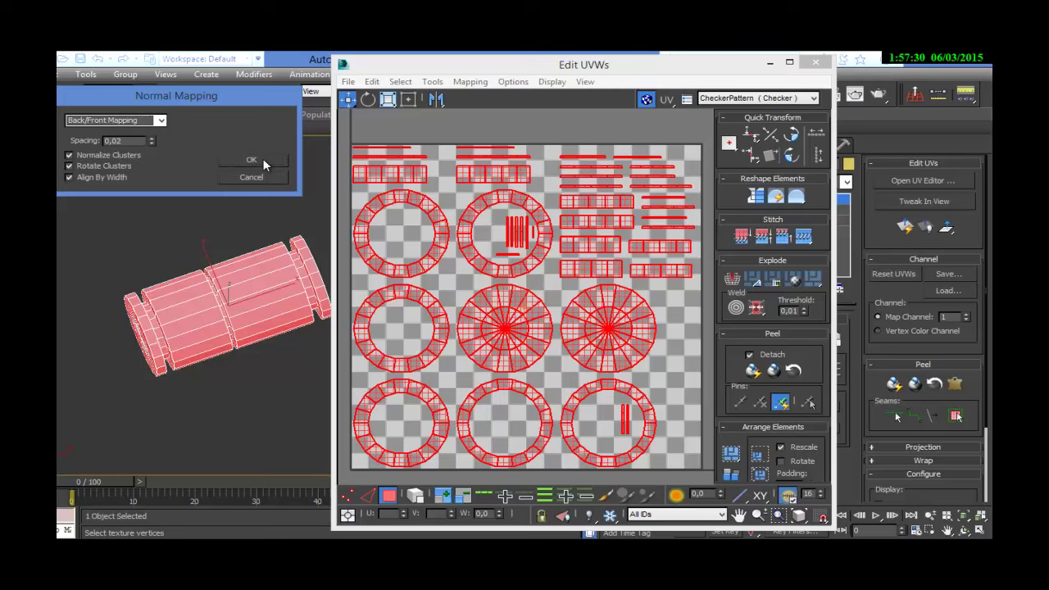
{"action": "left_click", "coordinate": [251, 160]}
{"action": "left_click", "coordinate": [337, 304]}
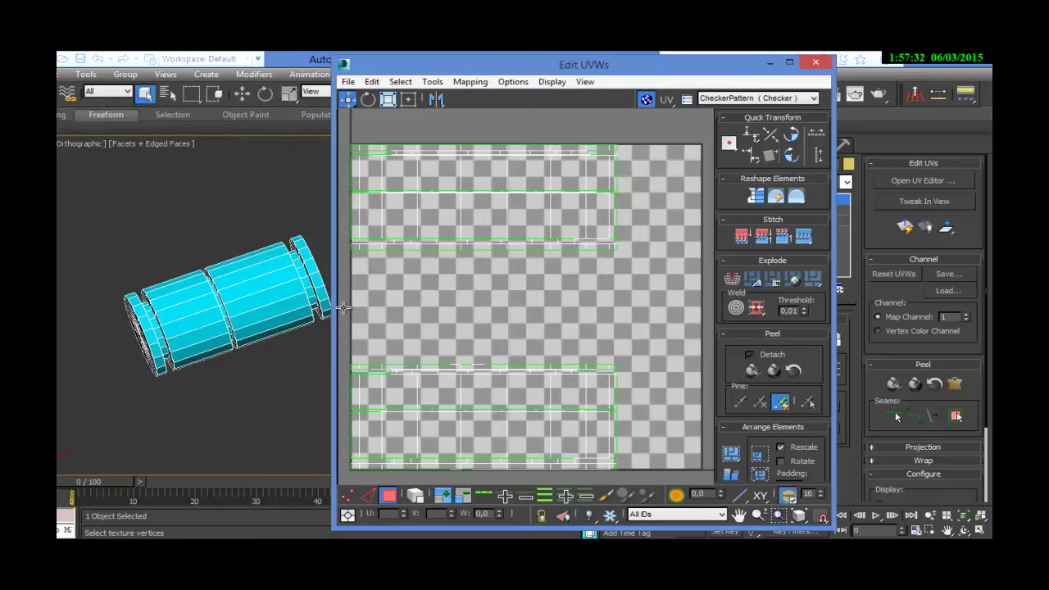
{"action": "left_click", "coordinate": [264, 284]}
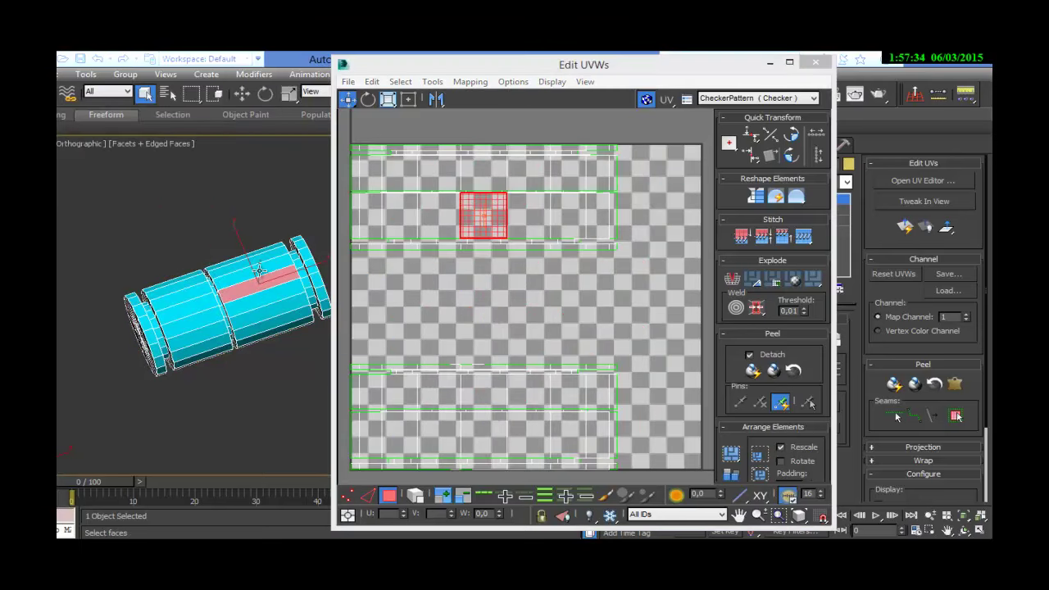
Select several faces on the cylinder's two body sections and middle groove to check where each lies in the Back/Front UV layout.
{"action": "left_click", "coordinate": [258, 267]}
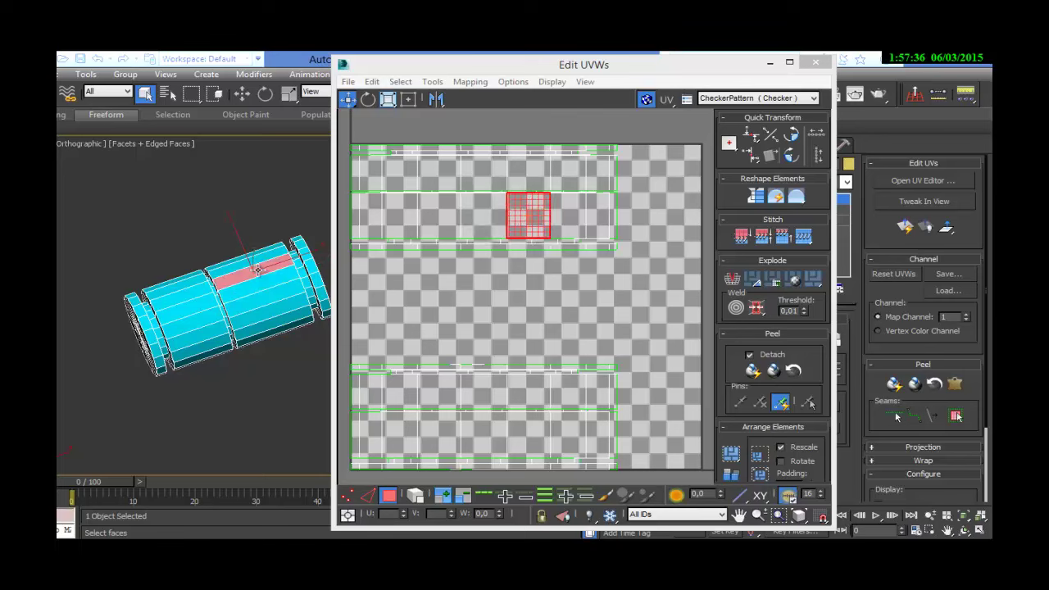
{"action": "left_click", "coordinate": [239, 260]}
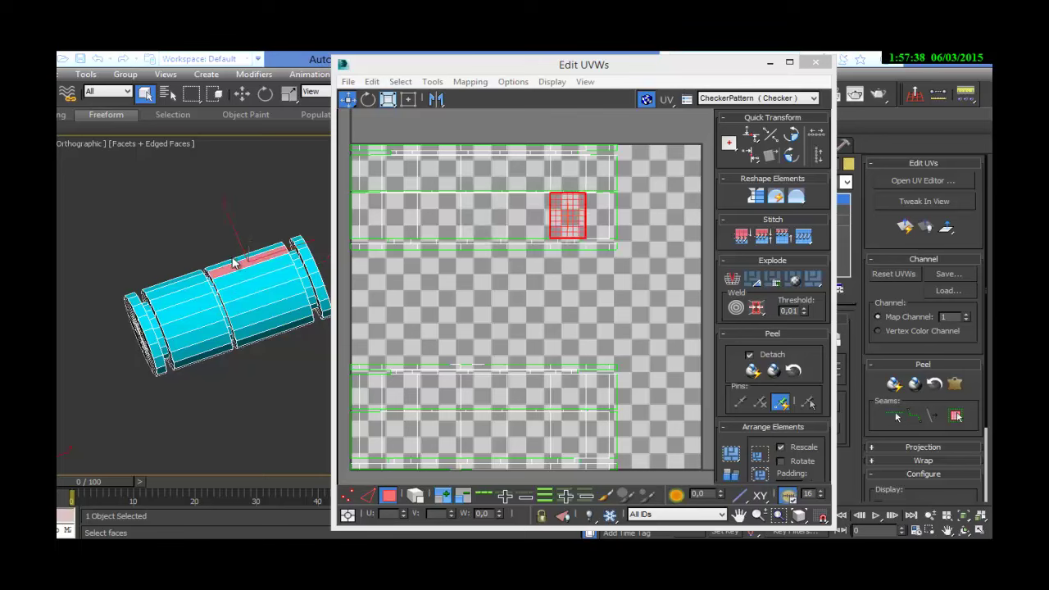
{"action": "left_click", "coordinate": [177, 271]}
{"action": "left_click", "coordinate": [173, 288]}
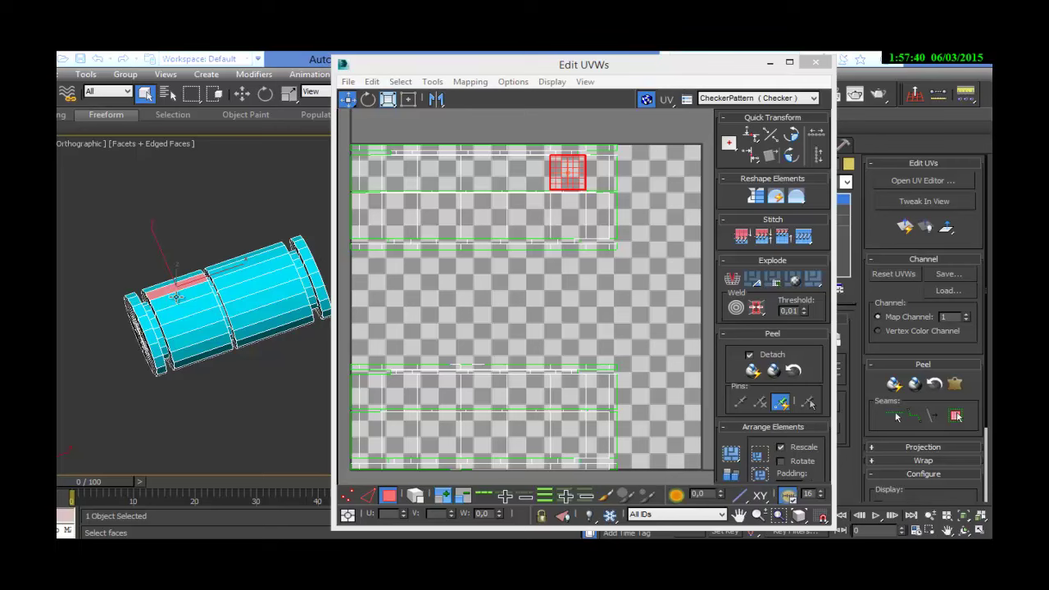
{"action": "left_click", "coordinate": [179, 300]}
{"action": "left_click", "coordinate": [184, 316]}
{"action": "left_click", "coordinate": [188, 325]}
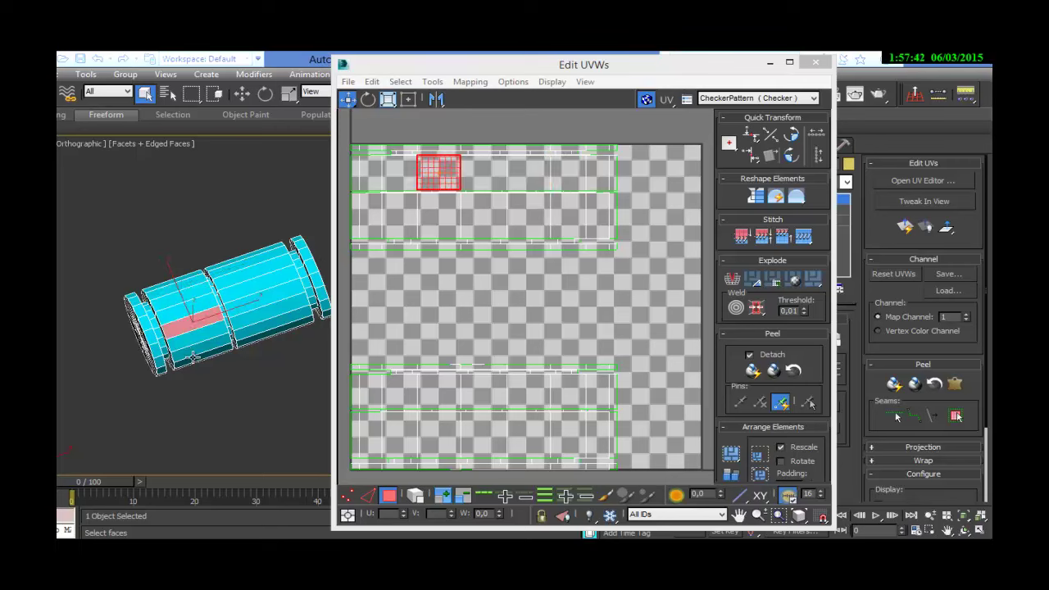
{"action": "left_click", "coordinate": [224, 314]}
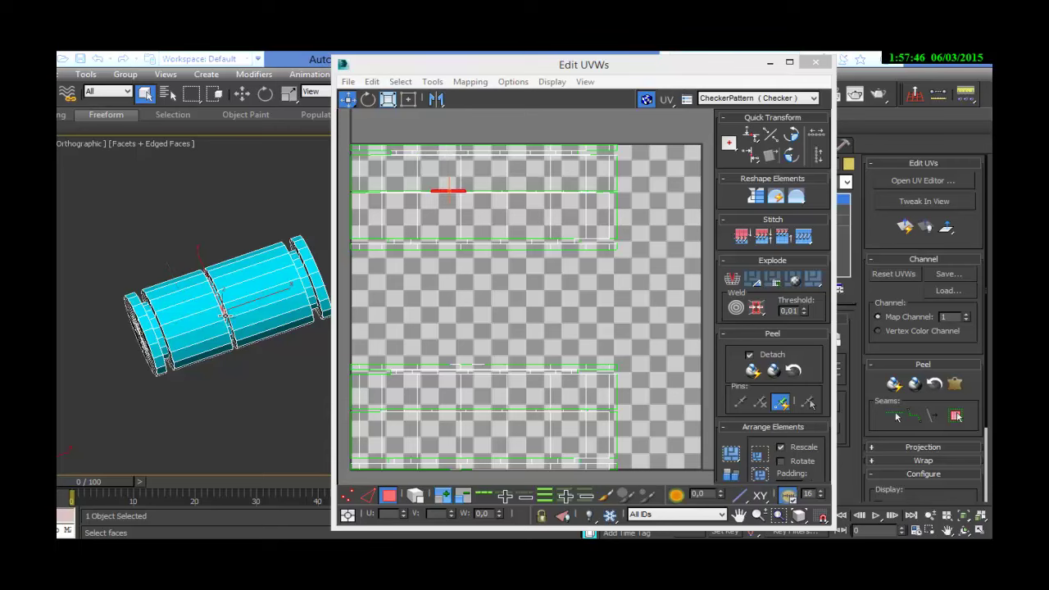
{"action": "left_click", "coordinate": [217, 299]}
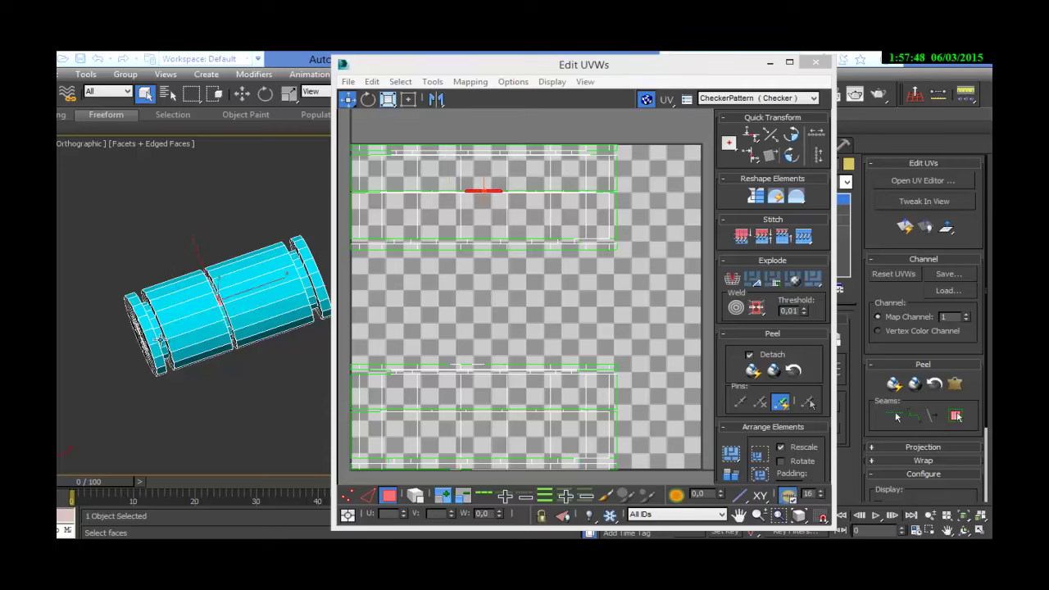
Select faces on both of the cylinder's end caps to check where they lie in the Back/Front UV layout.
{"action": "left_click", "coordinate": [146, 336]}
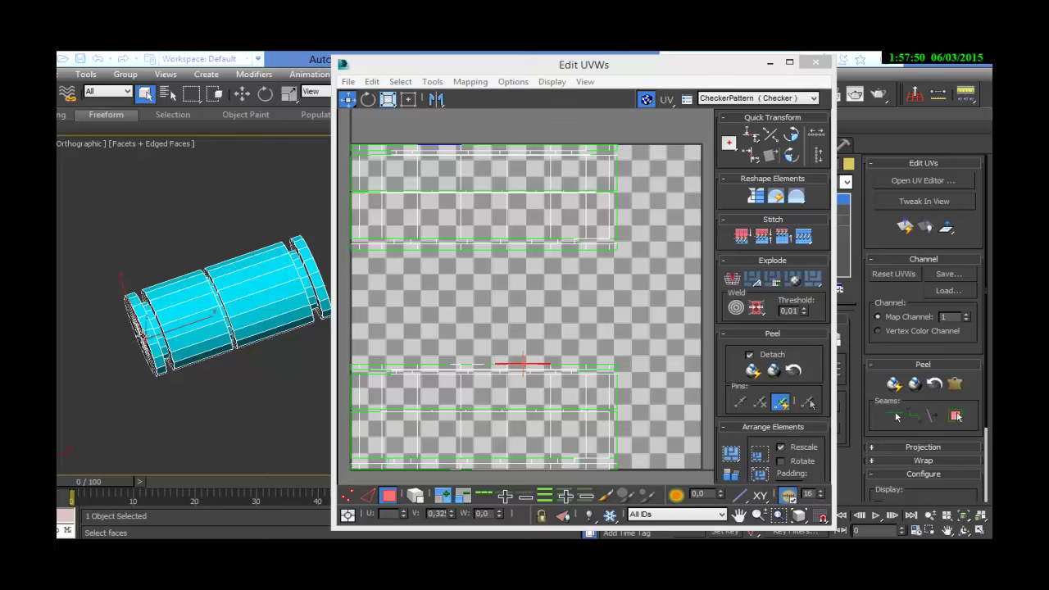
{"action": "mouse_move", "coordinate": [146, 336]}
{"action": "middle_mouse_down", "text": "alt"}
{"action": "mouse_move", "coordinate": [176, 328]}
{"action": "mouse_move", "coordinate": [145, 338]}
{"action": "middle_mouse_up", "text": "alt"}
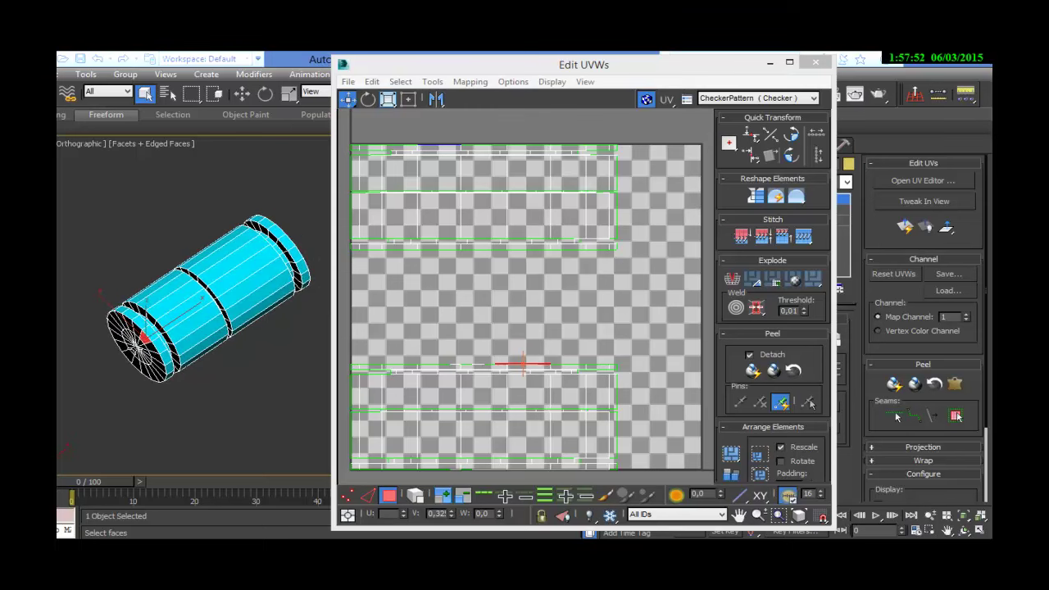
{"action": "scroll", "coordinate": [144, 336], "scroll_direction": "up", "scroll_amount": 2}
{"action": "left_click", "coordinate": [131, 327]}
{"action": "left_click", "coordinate": [121, 321]}
{"action": "middle_click_drag", "start_coordinate": [176, 315], "coordinate": [231, 374], "text": "alt"}
{"action": "left_click", "coordinate": [227, 373]}
{"action": "left_click", "coordinate": [234, 381]}
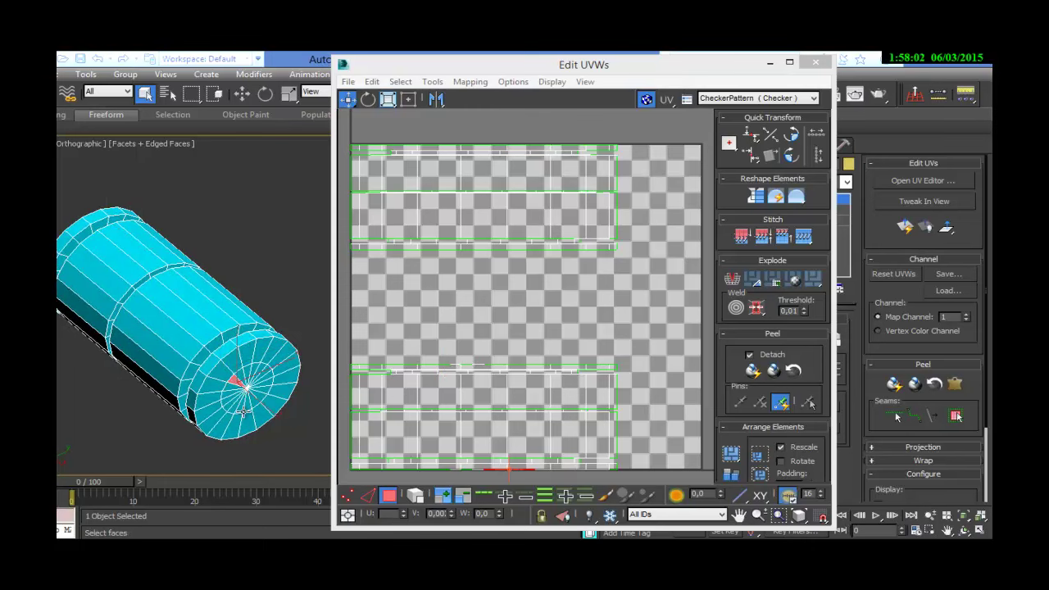
{"action": "middle_click_drag", "start_coordinate": [195, 381], "coordinate": [270, 334], "text": "alt"}
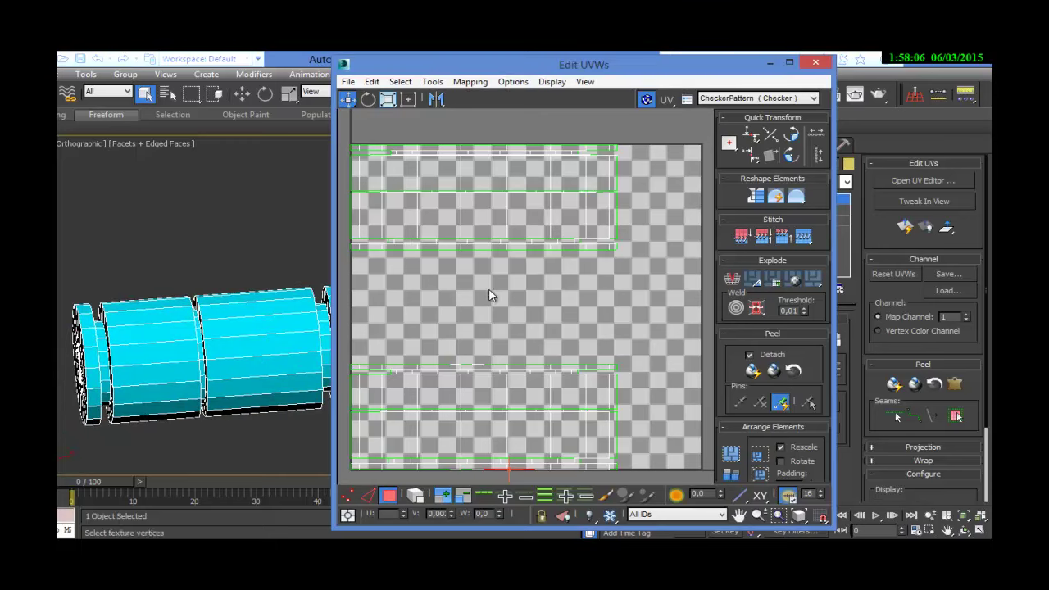
Select all the cylinder's faces and apply Top/Bottom normal mapping with a spacing of 0,02.
{"action": "scroll", "coordinate": [158, 305], "scroll_direction": "down", "scroll_amount": 2}
{"action": "middle_click_drag", "start_coordinate": [206, 263], "coordinate": [218, 332], "text": "alt"}
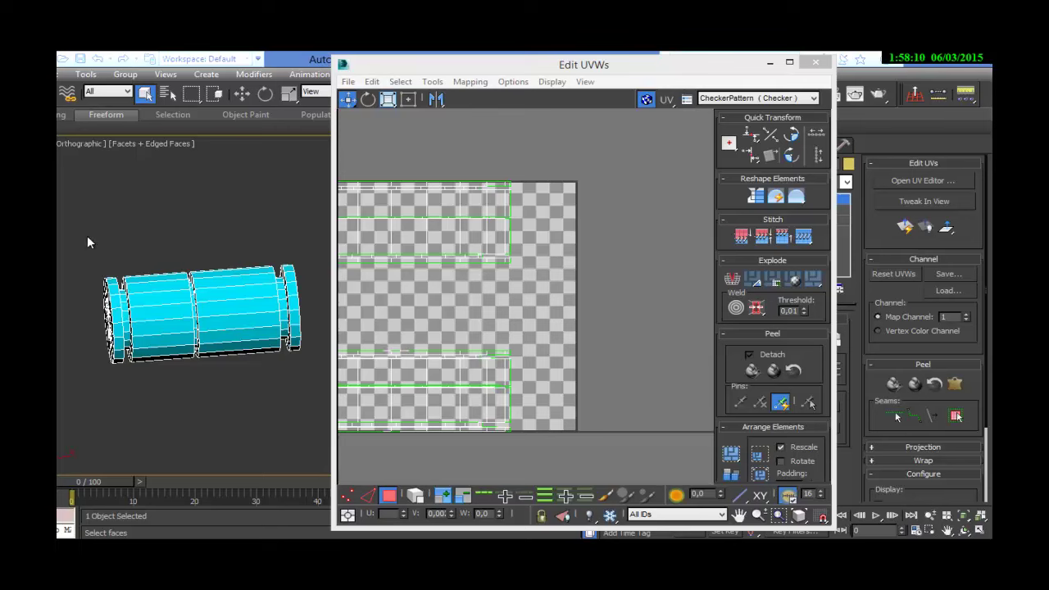
{"action": "key", "text": "ctrl+a"}
{"action": "left_click", "coordinate": [408, 293]}
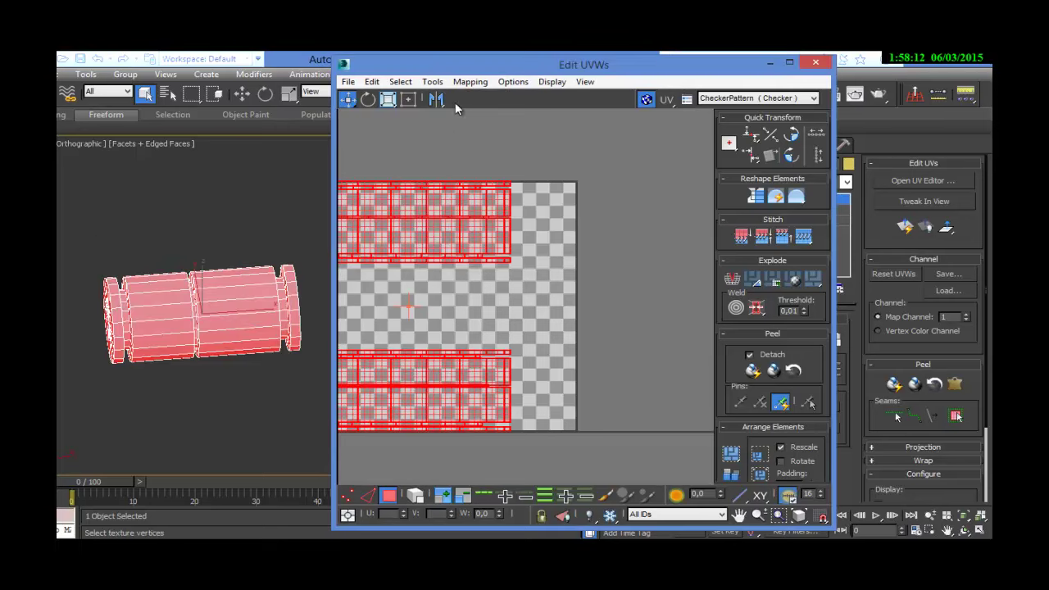
{"action": "middle_click_drag", "start_coordinate": [468, 290], "coordinate": [563, 297]}
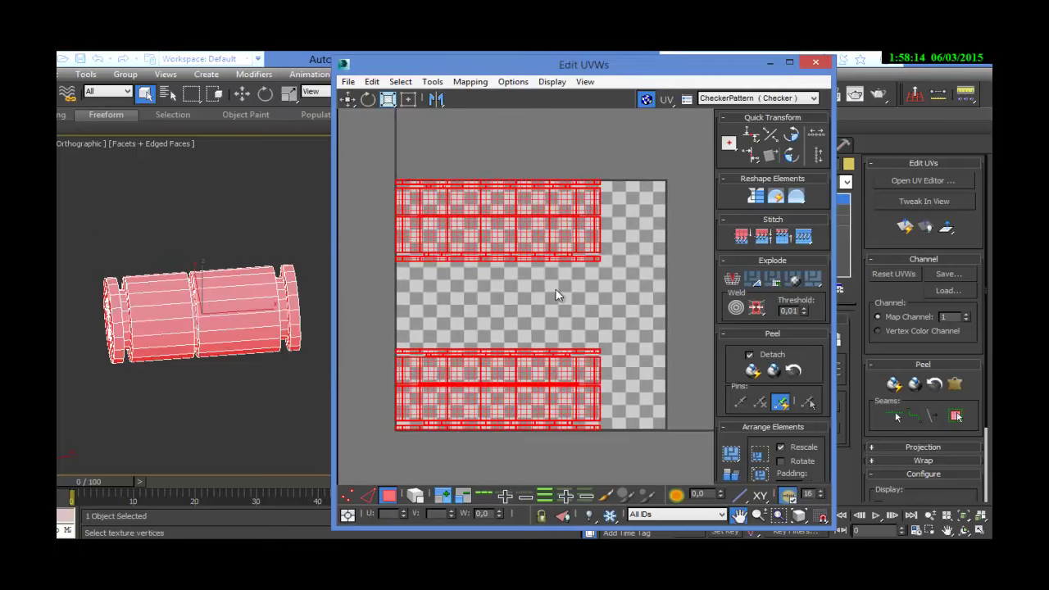
{"action": "left_click", "coordinate": [468, 82]}
{"action": "left_click", "coordinate": [474, 115]}
{"action": "left_click", "coordinate": [157, 121]}
{"action": "left_click", "coordinate": [160, 121]}
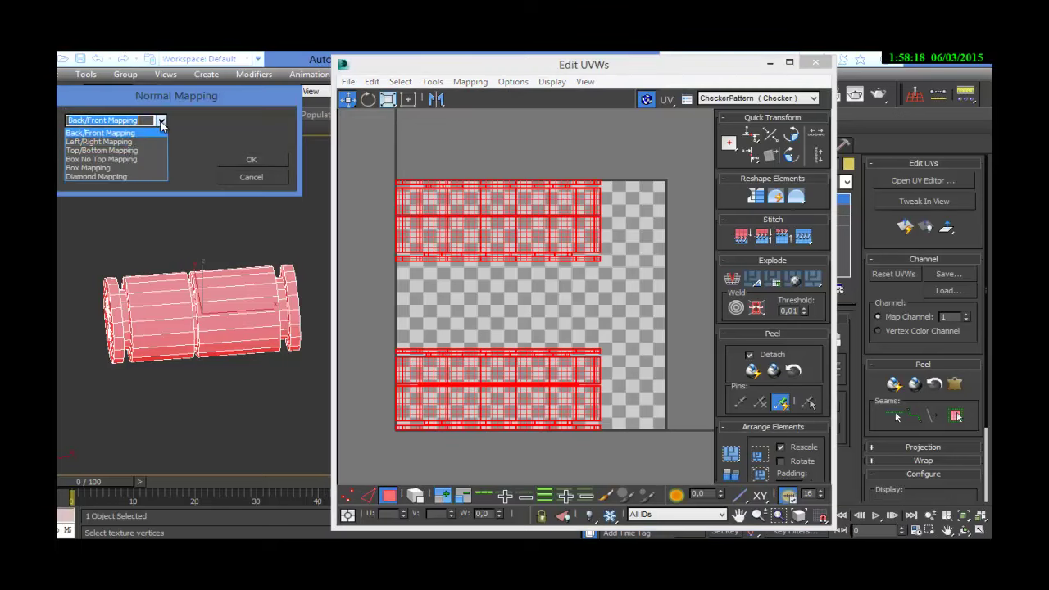
{"action": "left_click", "coordinate": [131, 152]}
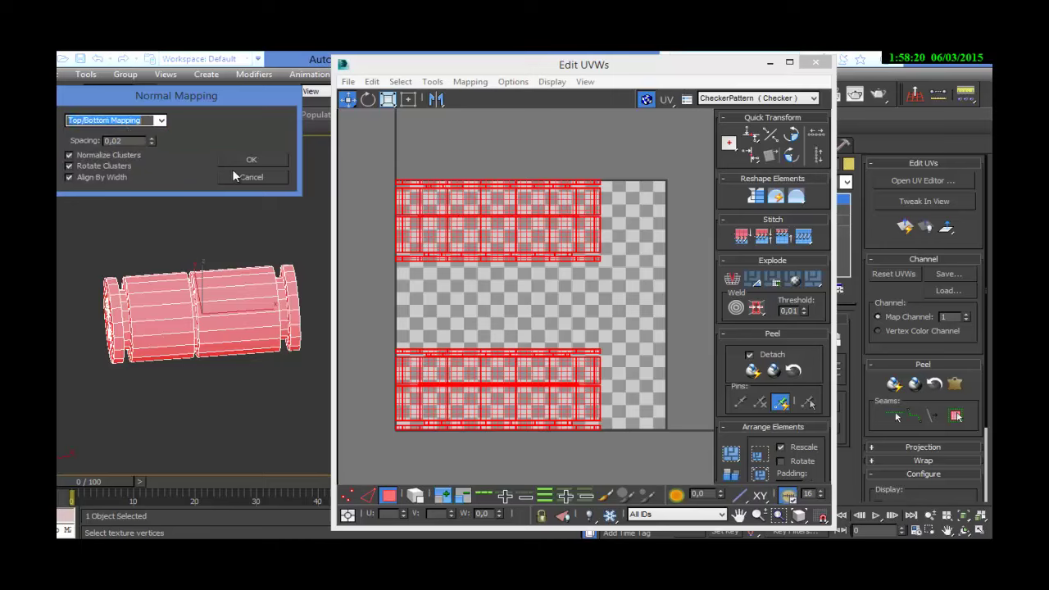
{"action": "left_click", "coordinate": [272, 158]}
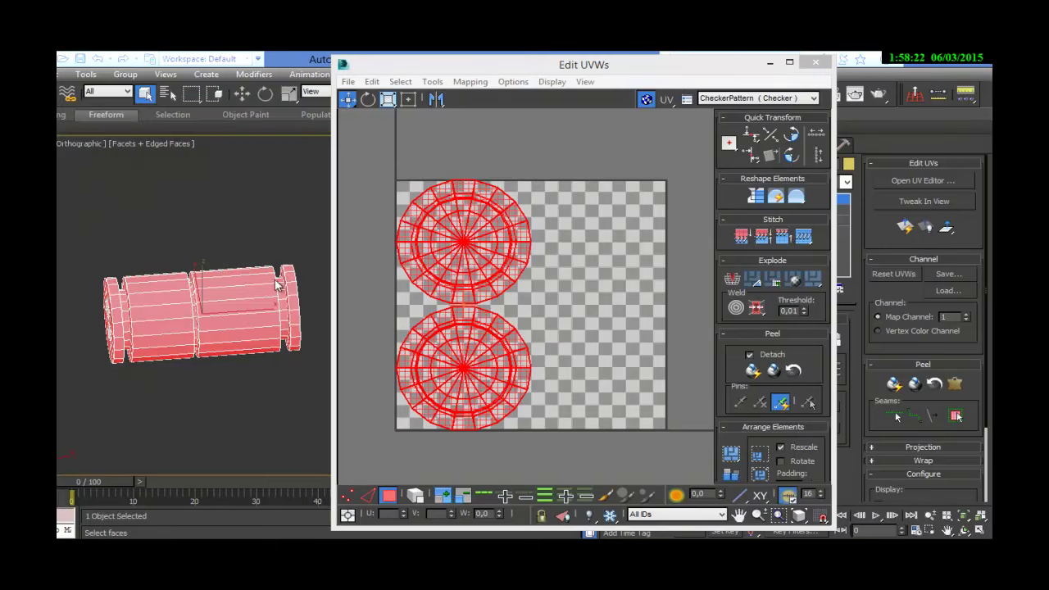
Pack the circular Top/Bottom-mapped clusters with Pack UVs.
{"action": "left_click", "coordinate": [432, 82]}
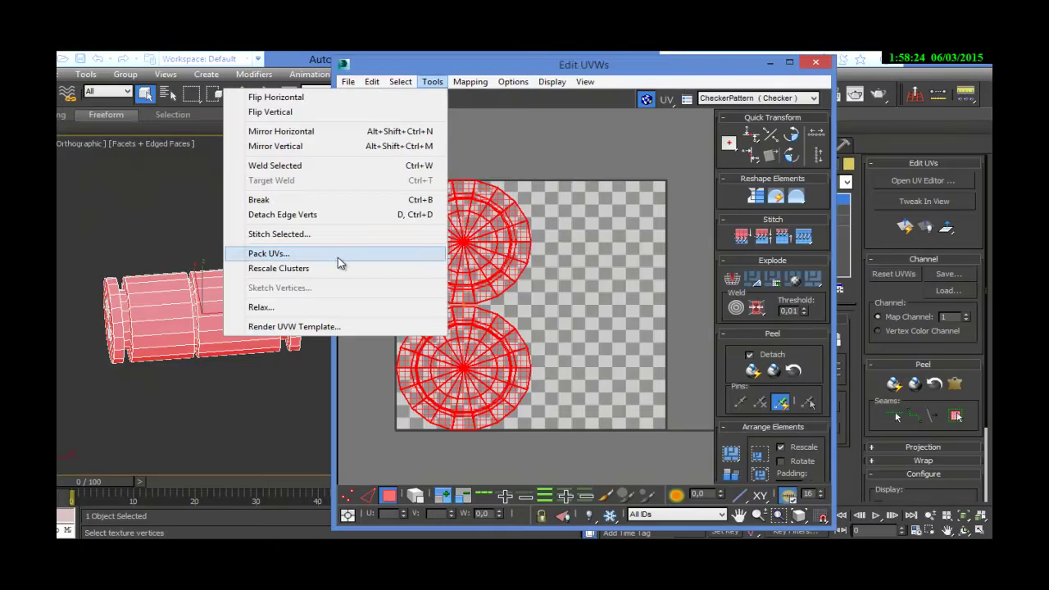
{"action": "left_click", "coordinate": [340, 255]}
{"action": "left_click", "coordinate": [545, 177]}
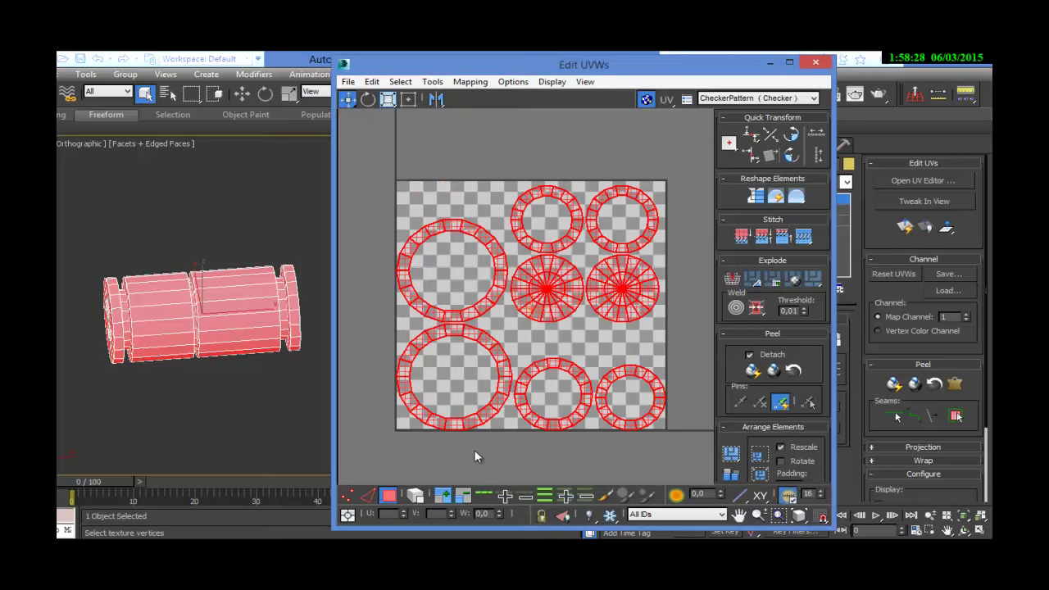
Apply Box normal mapping with a spacing of 0,02 to all the cylinder's faces.
{"action": "left_click", "coordinate": [467, 82]}
{"action": "left_click", "coordinate": [413, 116]}
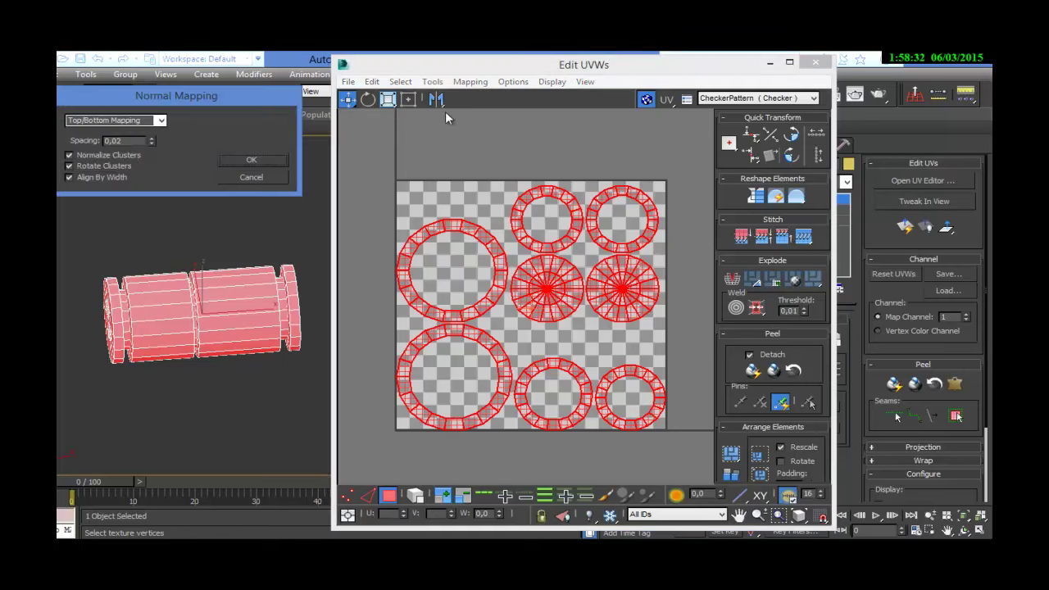
{"action": "left_click", "coordinate": [156, 120]}
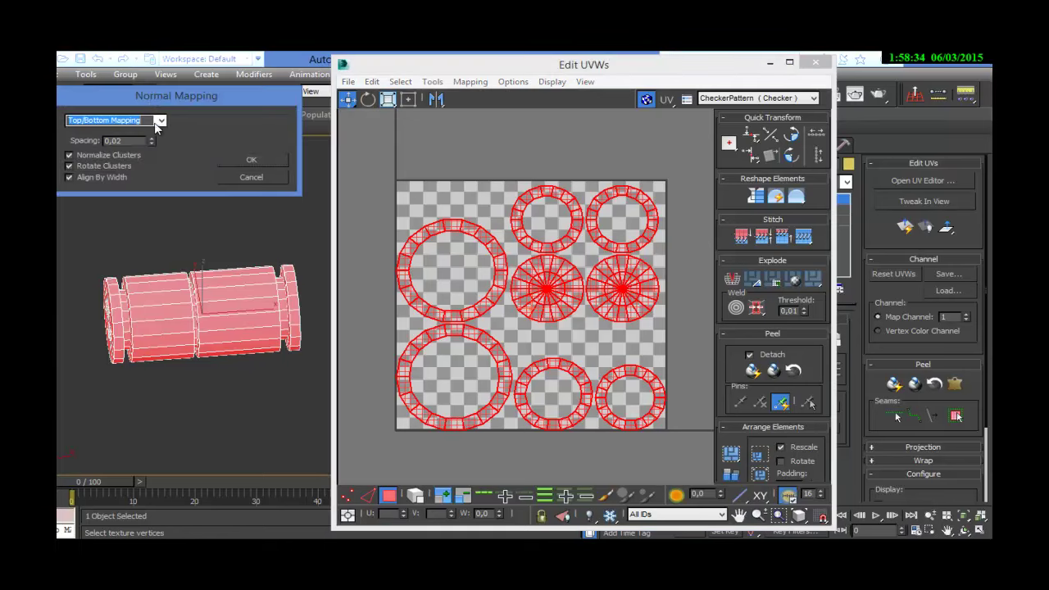
{"action": "left_click", "coordinate": [118, 168]}
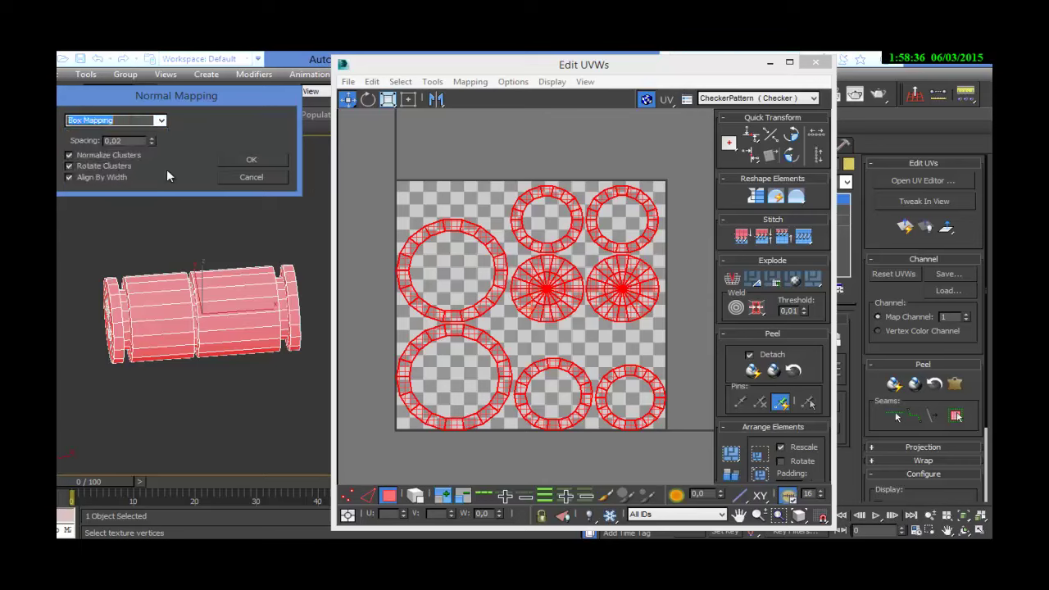
{"action": "left_click", "coordinate": [251, 160]}
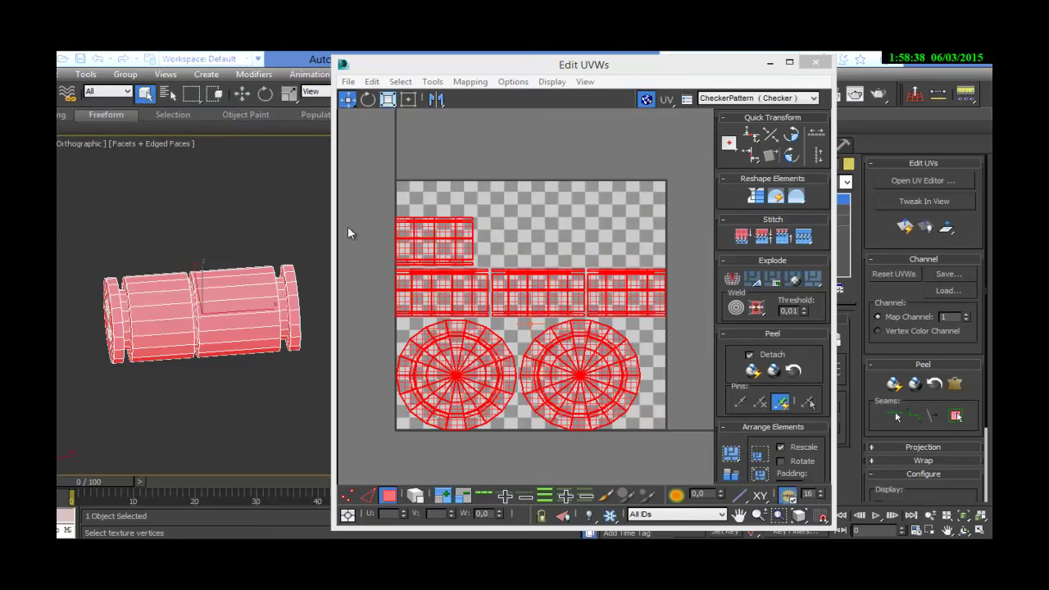
Pack the box-mapped clusters using Recursive Packing with a padding of 0,02, normalizing and rescaling the clusters.
{"action": "left_click", "coordinate": [432, 81]}
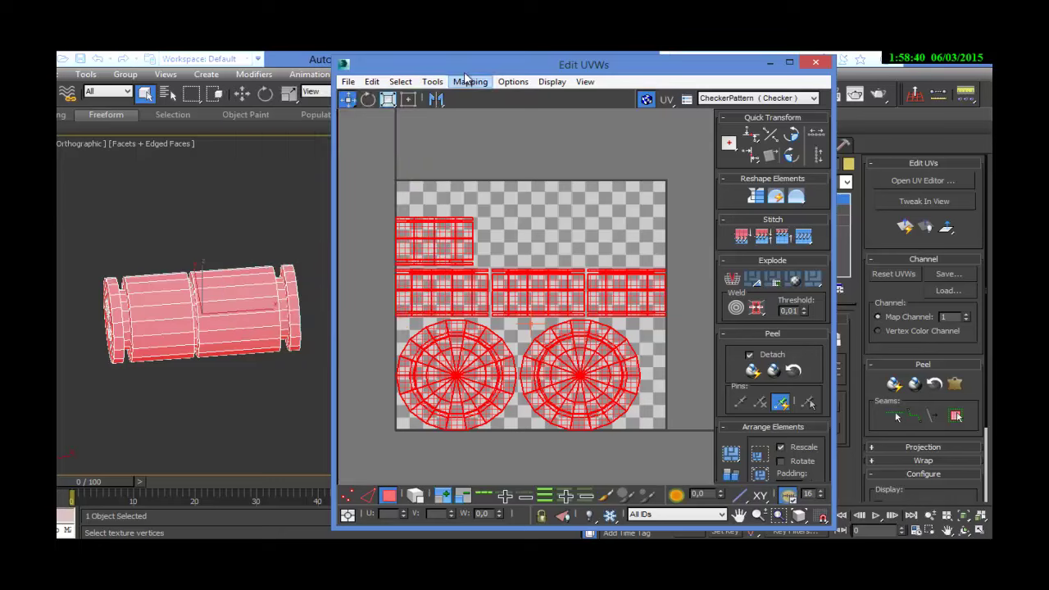
{"action": "left_click", "coordinate": [344, 254]}
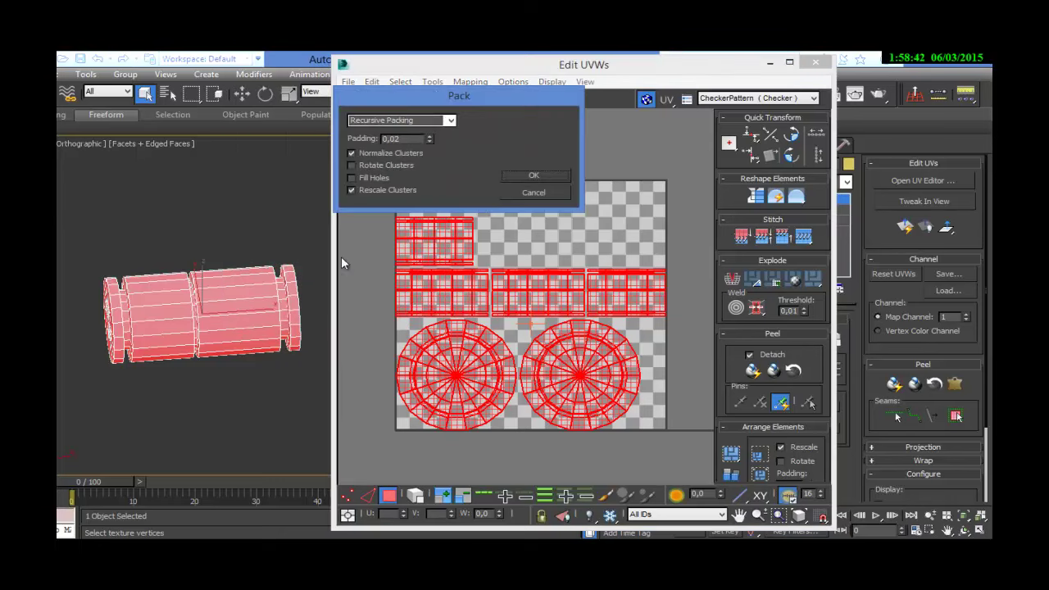
{"action": "left_click", "coordinate": [540, 177]}
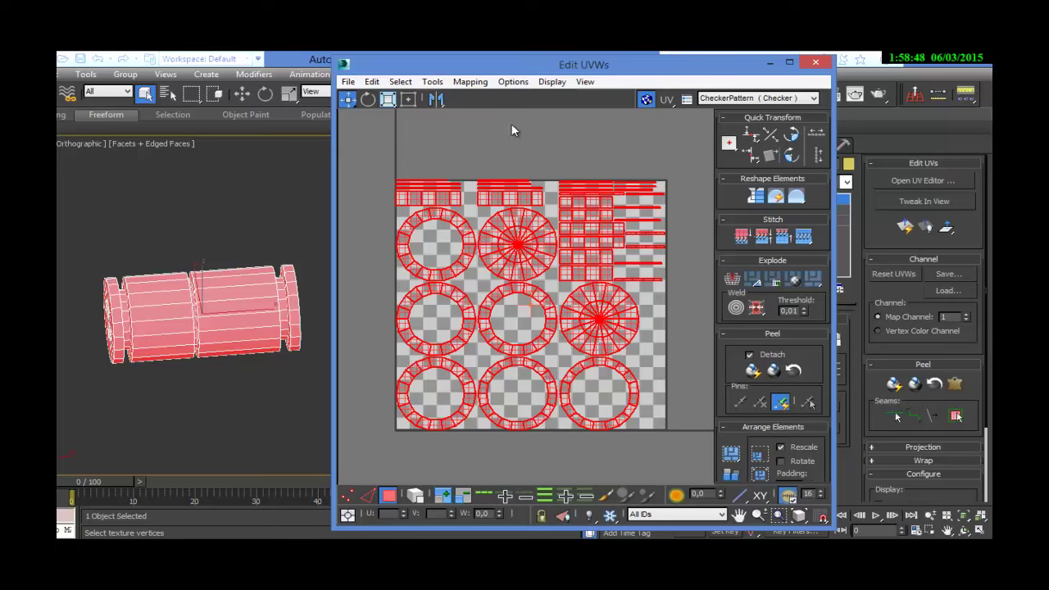
Apply Unfold Mapping to all the cylinder's faces using Walk to closest face with Normalize Clusters on.
{"action": "left_click", "coordinate": [473, 85]}
{"action": "left_click", "coordinate": [410, 131]}
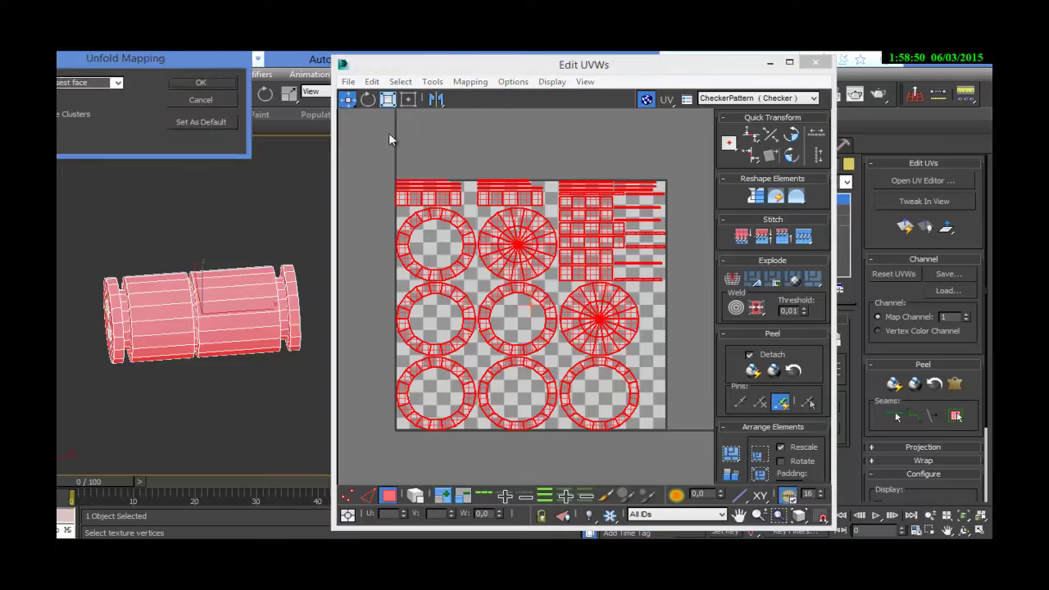
{"action": "left_click_drag", "start_coordinate": [168, 57], "coordinate": [326, 121]}
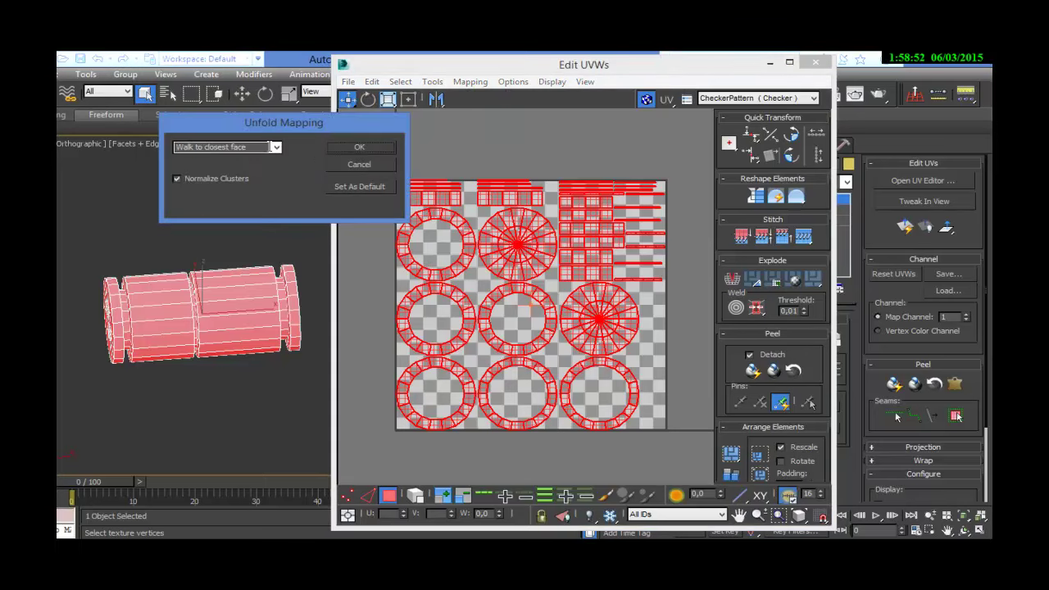
{"action": "left_click", "coordinate": [275, 147]}
{"action": "left_click", "coordinate": [276, 148]}
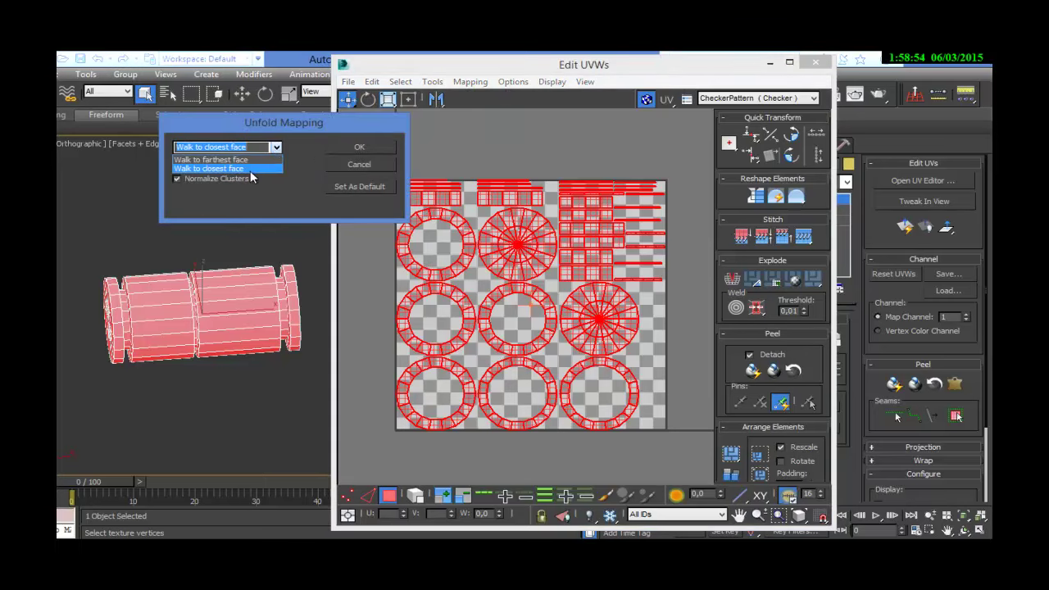
{"action": "left_click", "coordinate": [254, 169]}
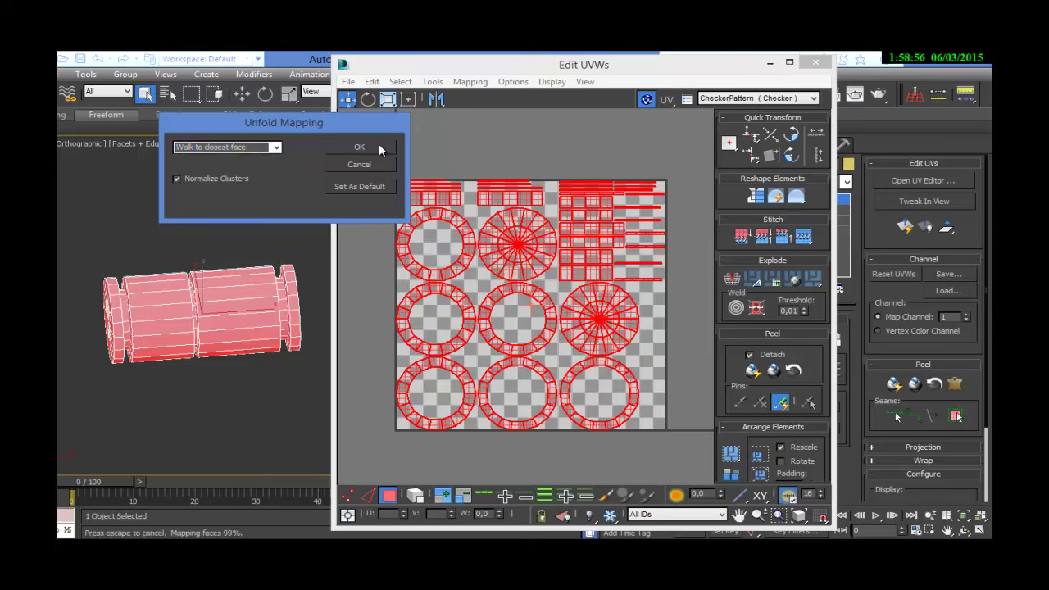
{"action": "left_click", "coordinate": [378, 147]}
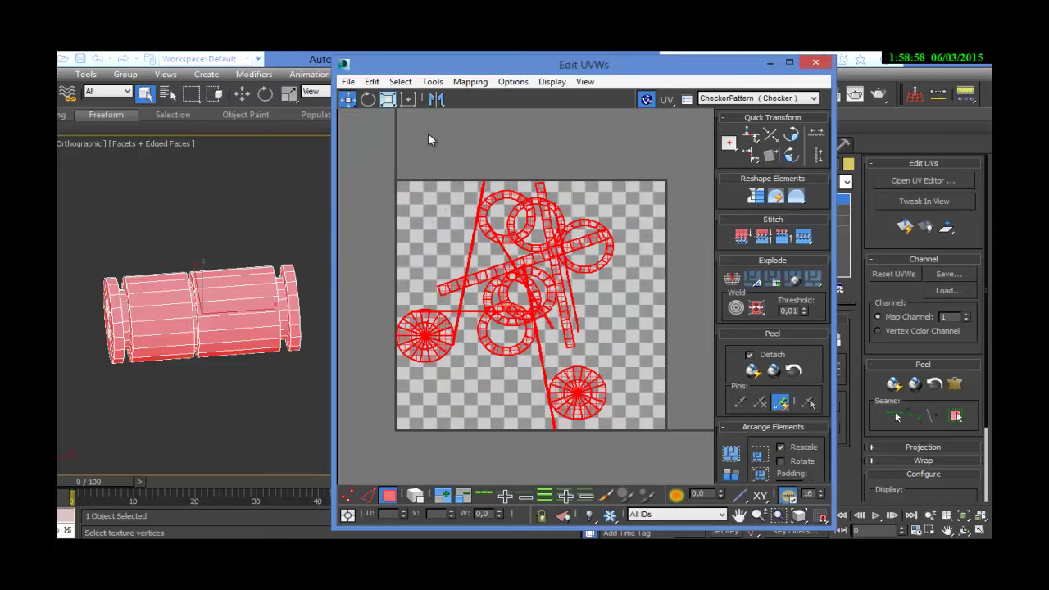
Pack the unfolded UVs using Recursive Packing with a padding of 0,02, normalizing and rescaling the clusters.
{"action": "left_click", "coordinate": [471, 82]}
{"action": "mouse_move", "coordinate": [432, 81]}
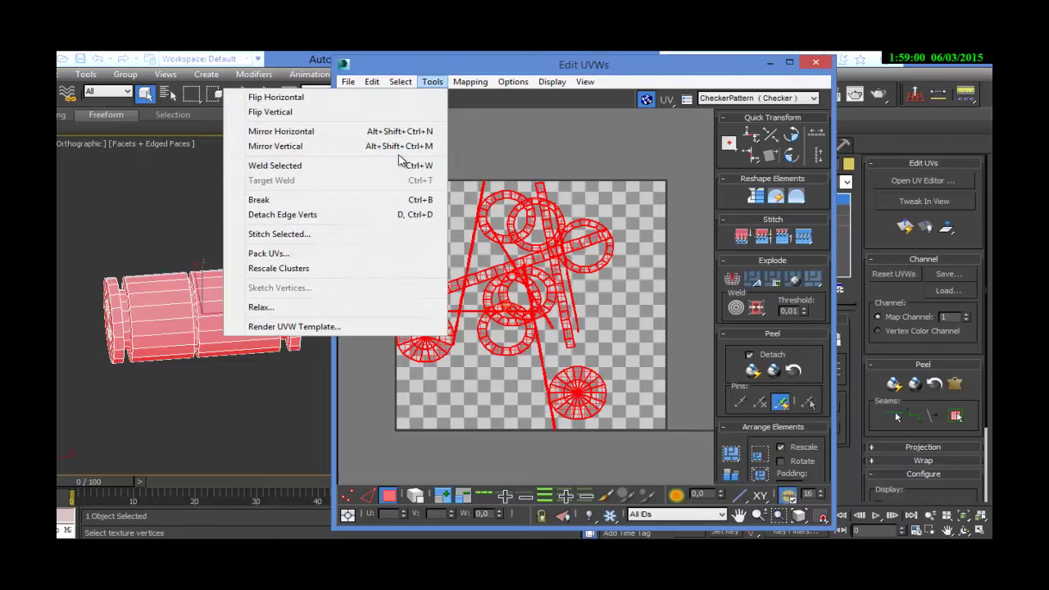
{"action": "left_click", "coordinate": [346, 253]}
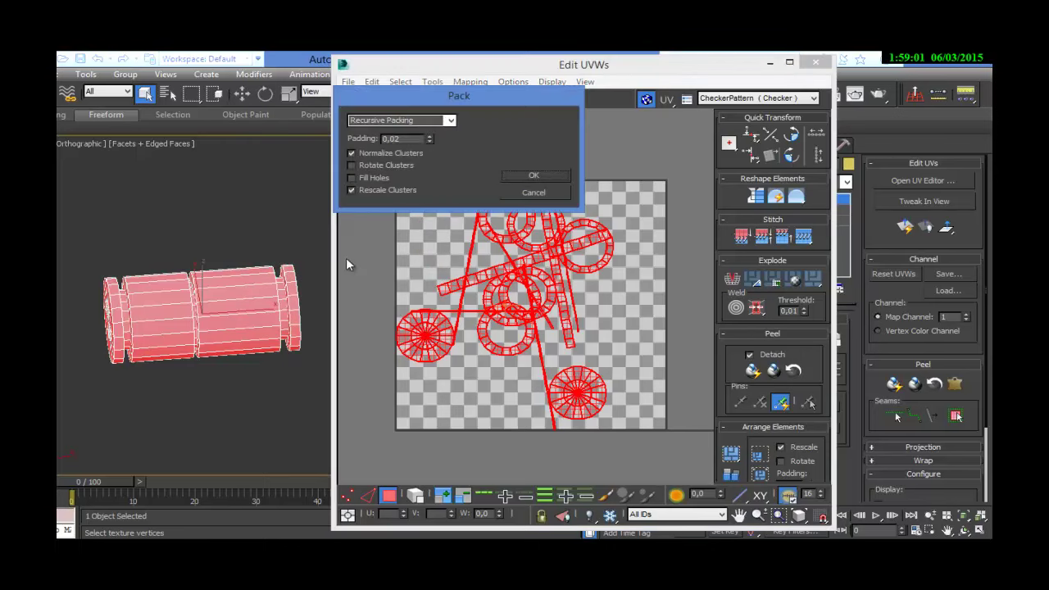
{"action": "left_click", "coordinate": [530, 176]}
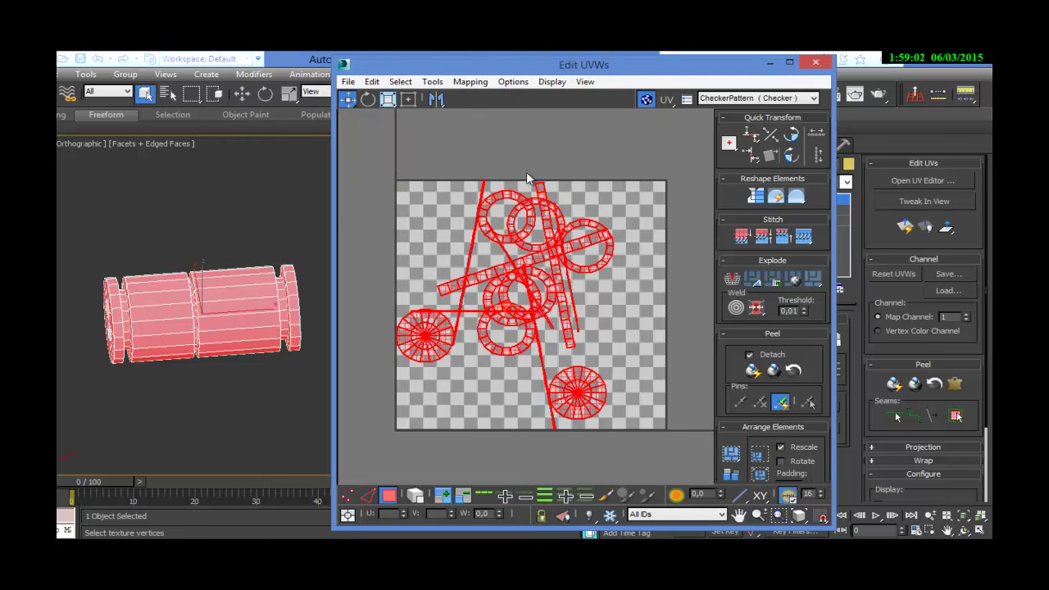
Select the full edge loop around the rim of the cylinder's near end cap and convert it to peel seams.
{"action": "left_click", "coordinate": [815, 63]}
{"action": "left_click", "coordinate": [769, 338]}
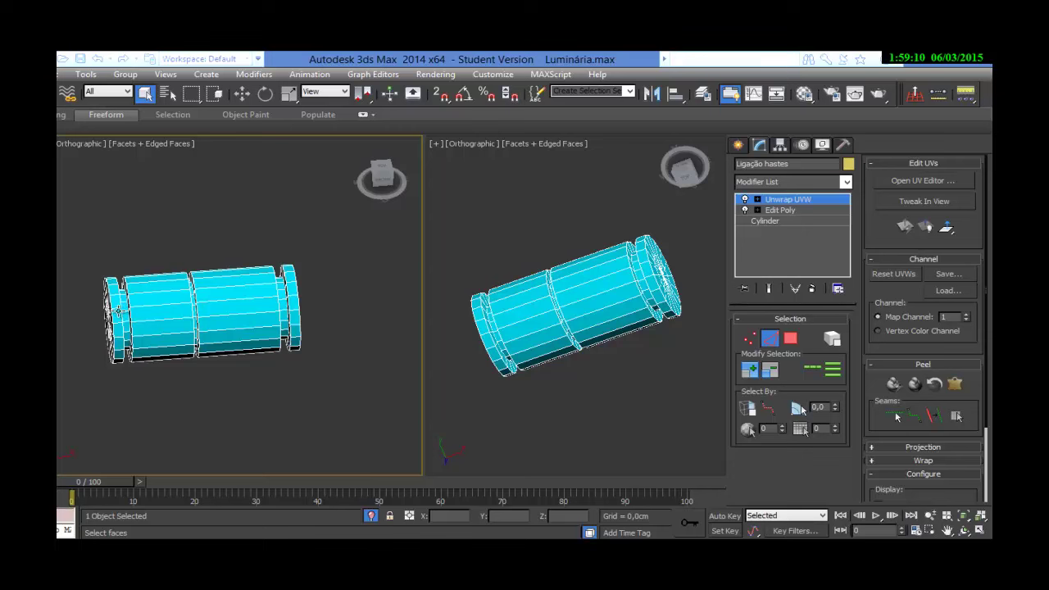
{"action": "left_click", "coordinate": [113, 301]}
{"action": "scroll", "coordinate": [205, 363], "scroll_direction": "up", "scroll_amount": 3}
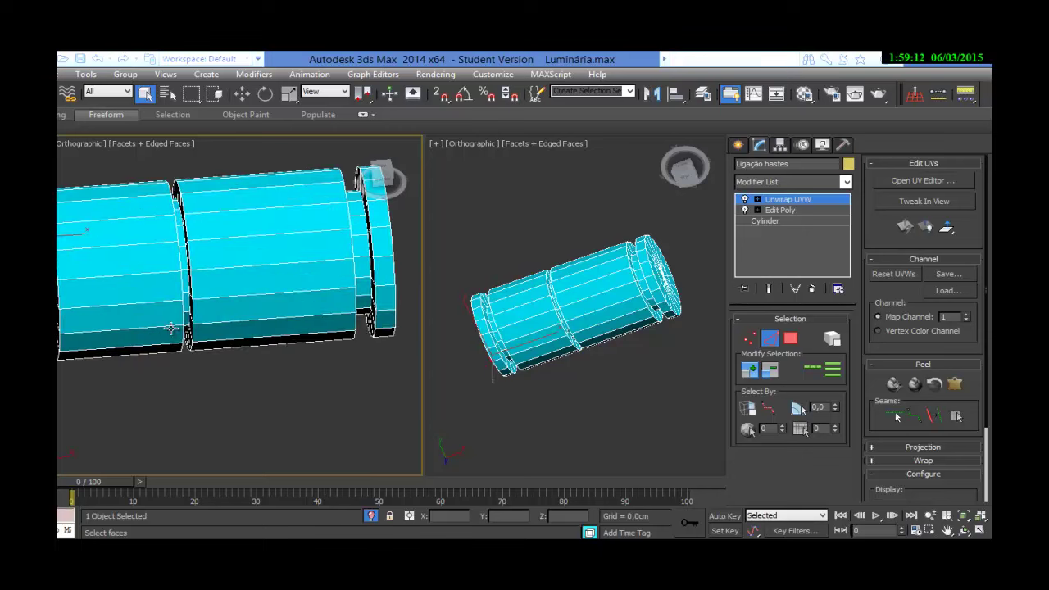
{"action": "middle_click_drag", "start_coordinate": [205, 363], "coordinate": [224, 349], "text": "alt"}
{"action": "scroll", "coordinate": [227, 244], "scroll_direction": "up", "scroll_amount": 2}
{"action": "scroll", "coordinate": [227, 245], "scroll_direction": "down", "scroll_amount": 3}
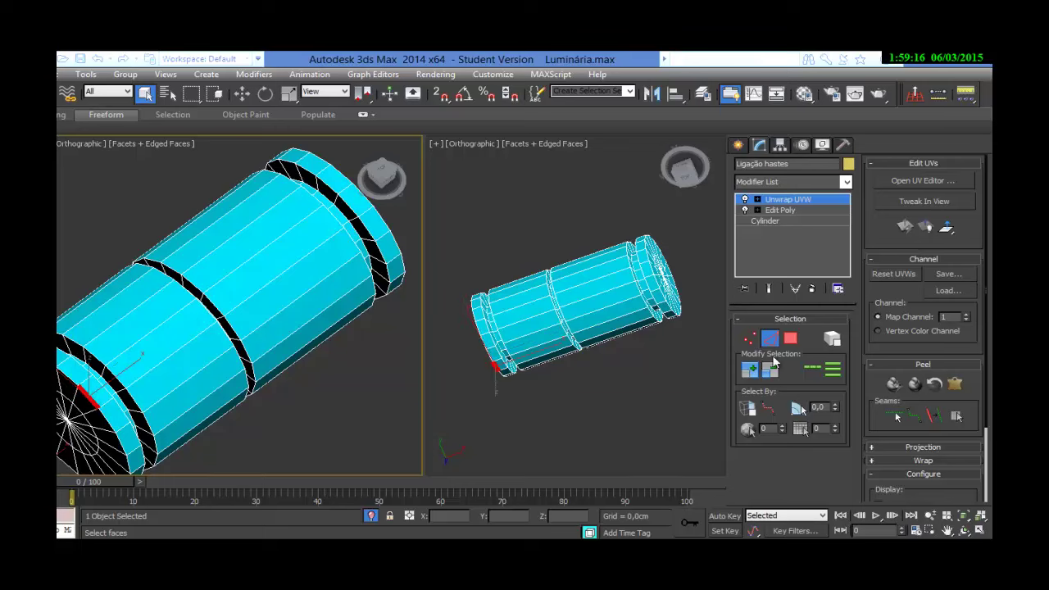
{"action": "left_click", "coordinate": [809, 370]}
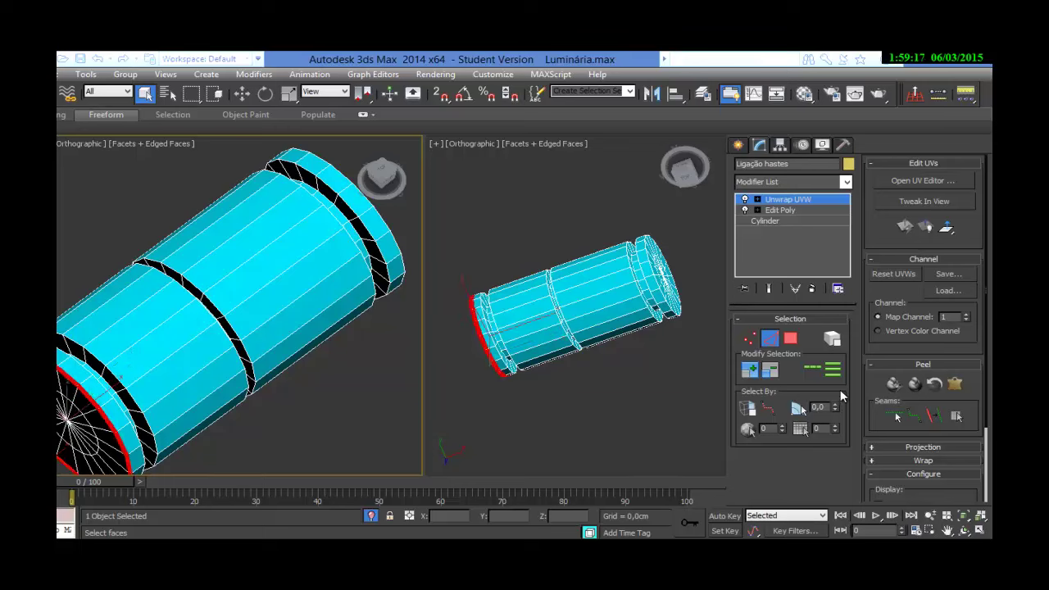
{"action": "left_click", "coordinate": [934, 417]}
Select the rim edge loop of the opposite end cap and convert it to peel seams as well.
{"action": "left_click", "coordinate": [383, 219]}
{"action": "left_click", "coordinate": [933, 418]}
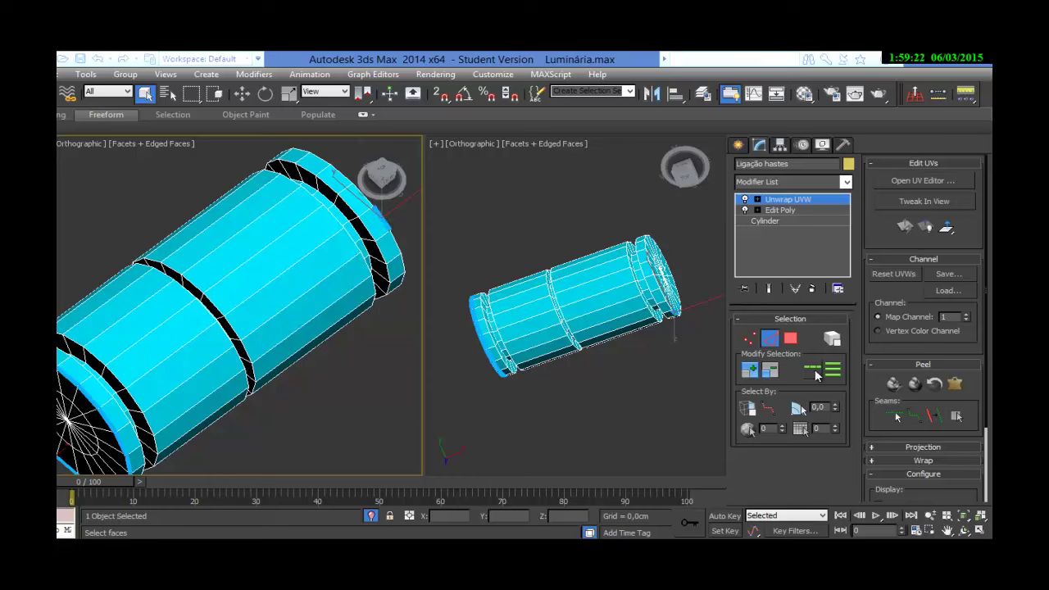
{"action": "left_click", "coordinate": [812, 368]}
{"action": "left_click", "coordinate": [935, 416]}
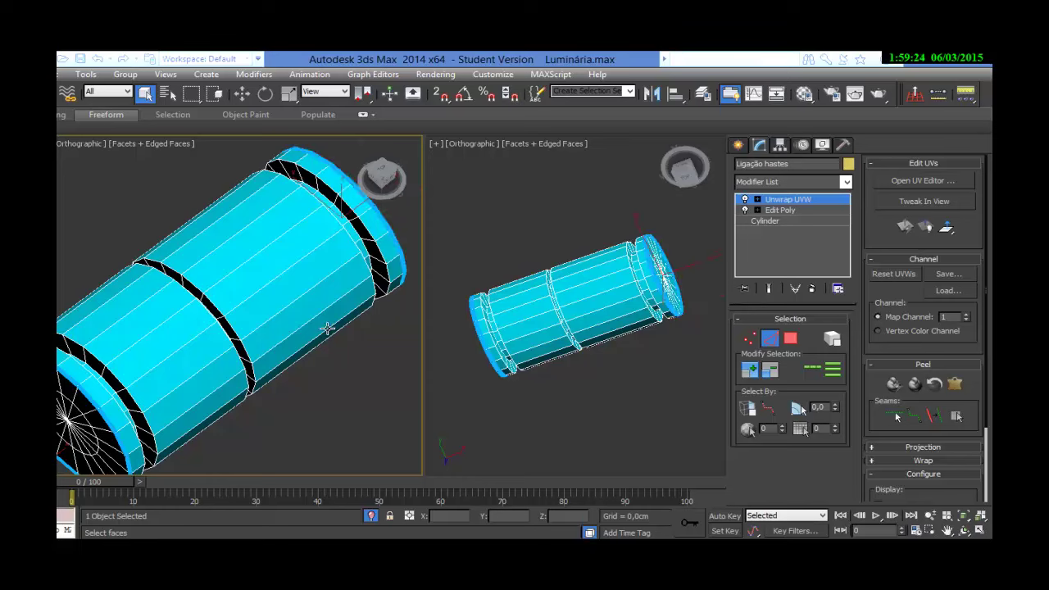
Select all the cylinder's faces and apply Reset Peel to them in the UV editor.
{"action": "key", "text": "z"}
{"action": "left_click", "coordinate": [789, 343]}
{"action": "left_click_drag", "start_coordinate": [419, 437], "coordinate": [430, 470]}
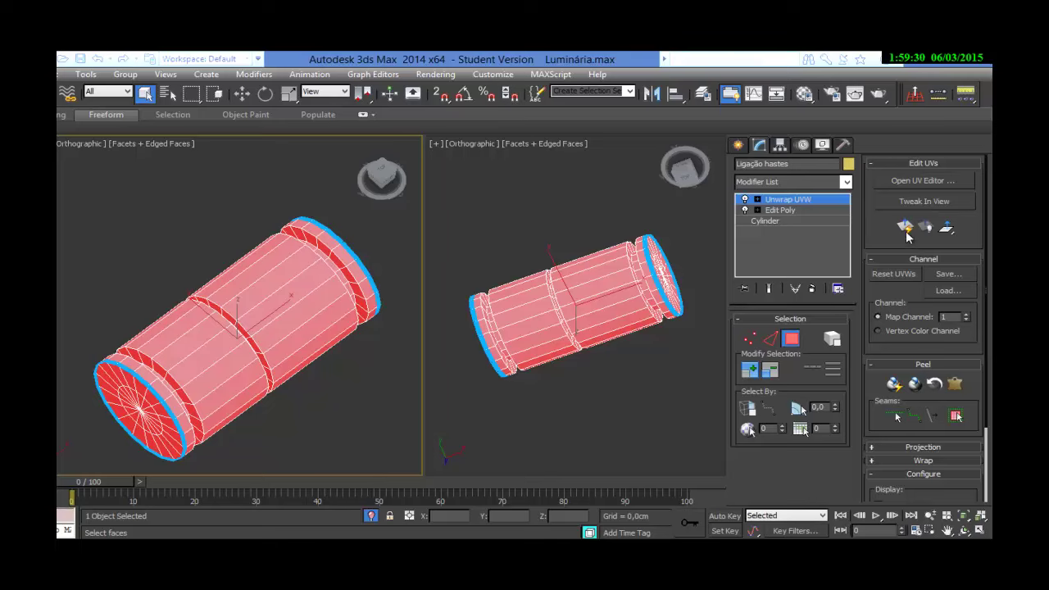
{"action": "left_click", "coordinate": [921, 180]}
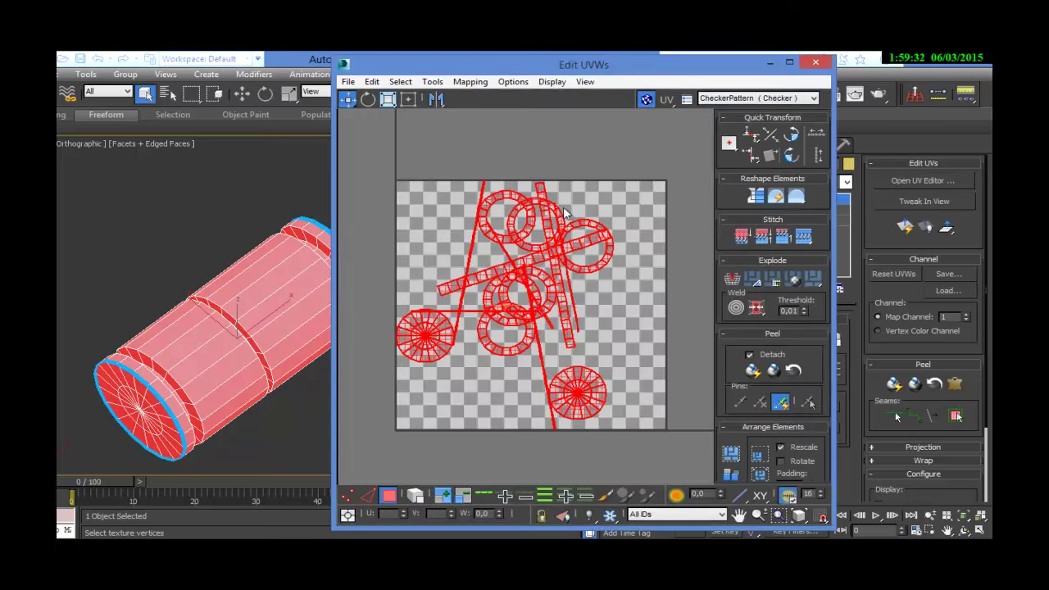
{"action": "left_click_drag", "start_coordinate": [545, 74], "coordinate": [408, 82]}
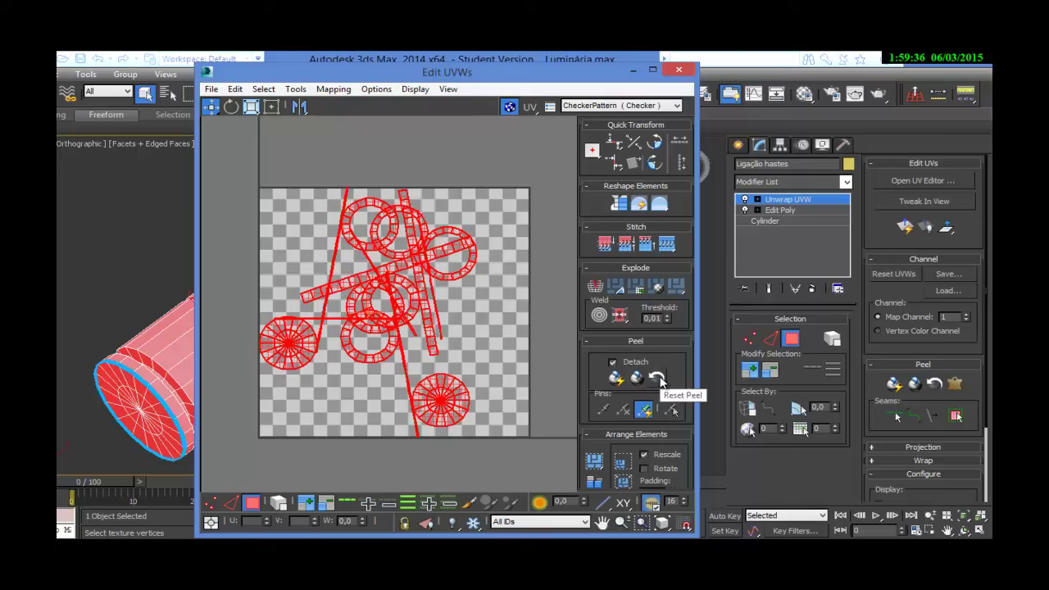
{"action": "left_click", "coordinate": [660, 380]}
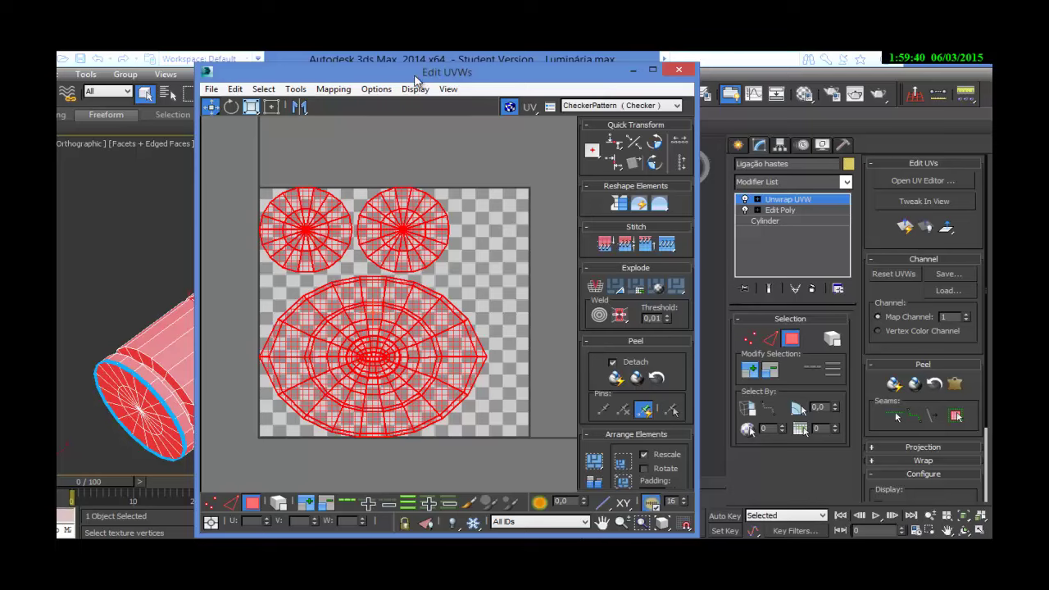
Select parts of each peeled UV island to examine which cylinder faces they correspond to.
{"action": "left_click_drag", "start_coordinate": [447, 72], "coordinate": [624, 74]}
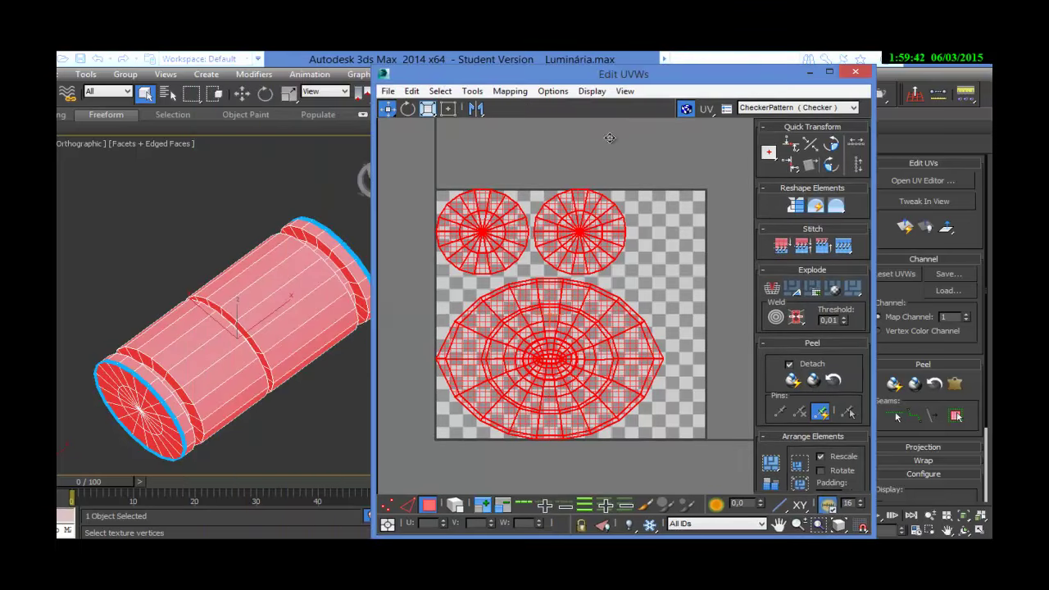
{"action": "left_click", "coordinate": [691, 356]}
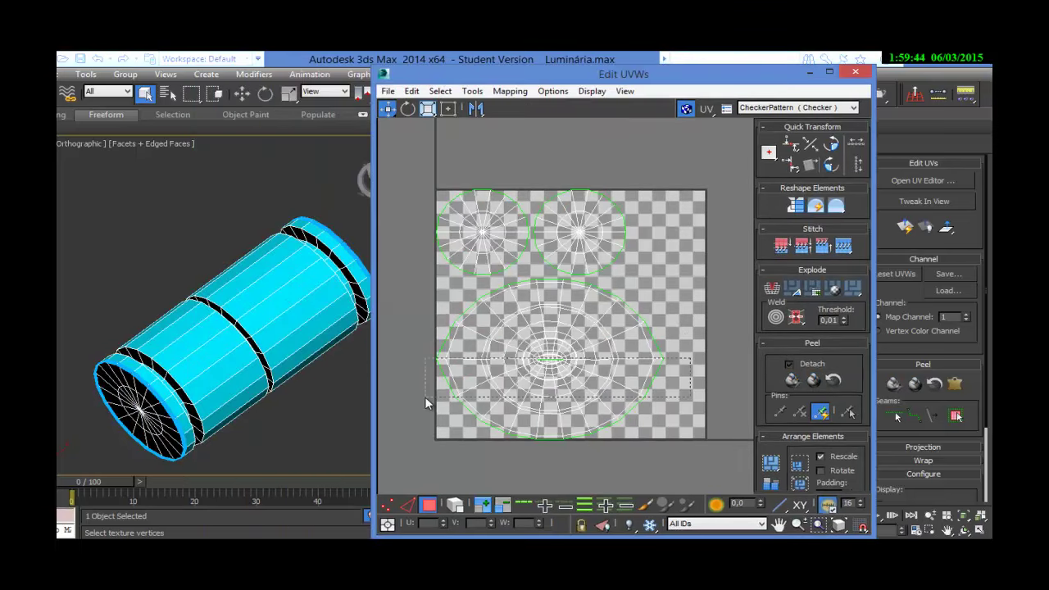
{"action": "left_click_drag", "start_coordinate": [425, 397], "coordinate": [424, 398]}
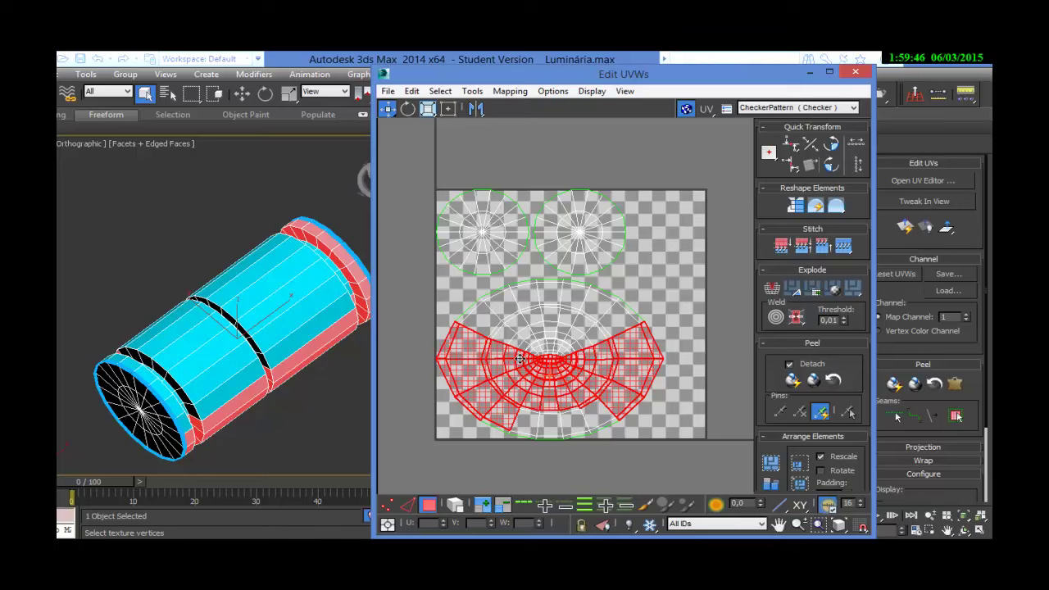
{"action": "left_click_drag", "start_coordinate": [642, 246], "coordinate": [592, 201]}
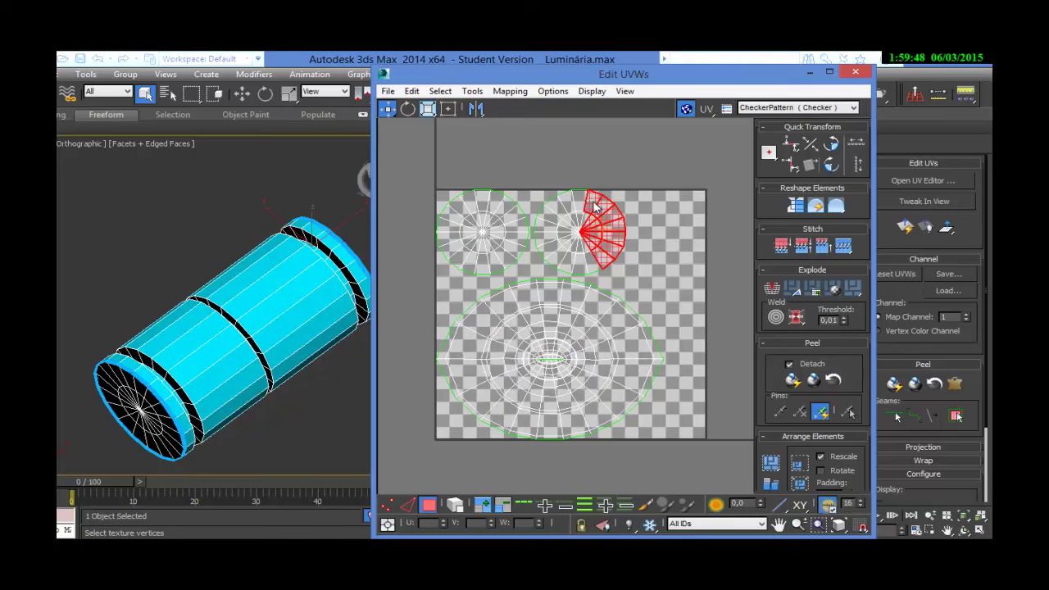
{"action": "left_click_drag", "start_coordinate": [445, 183], "coordinate": [497, 239]}
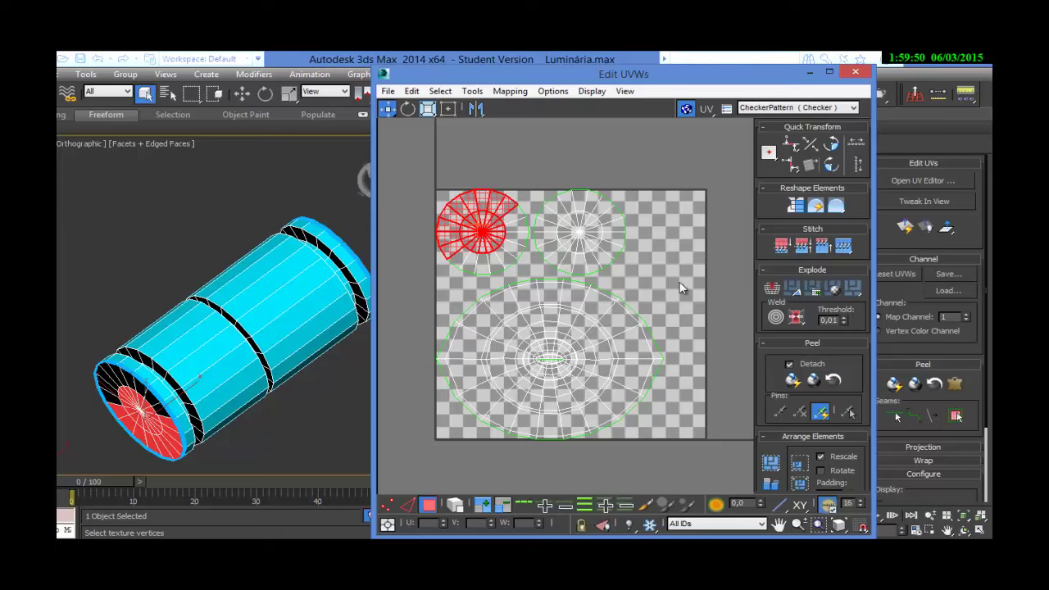
{"action": "left_click", "coordinate": [549, 402]}
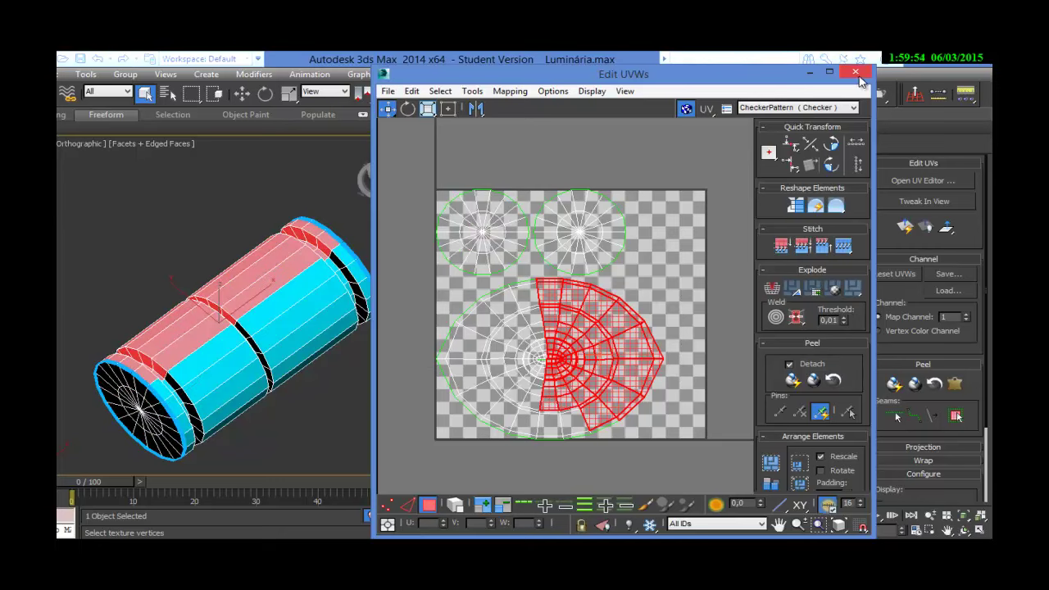
Close the UV editor and select the aligned lengthwise edges along both body sections and the far end ring.
{"action": "left_click", "coordinate": [856, 74]}
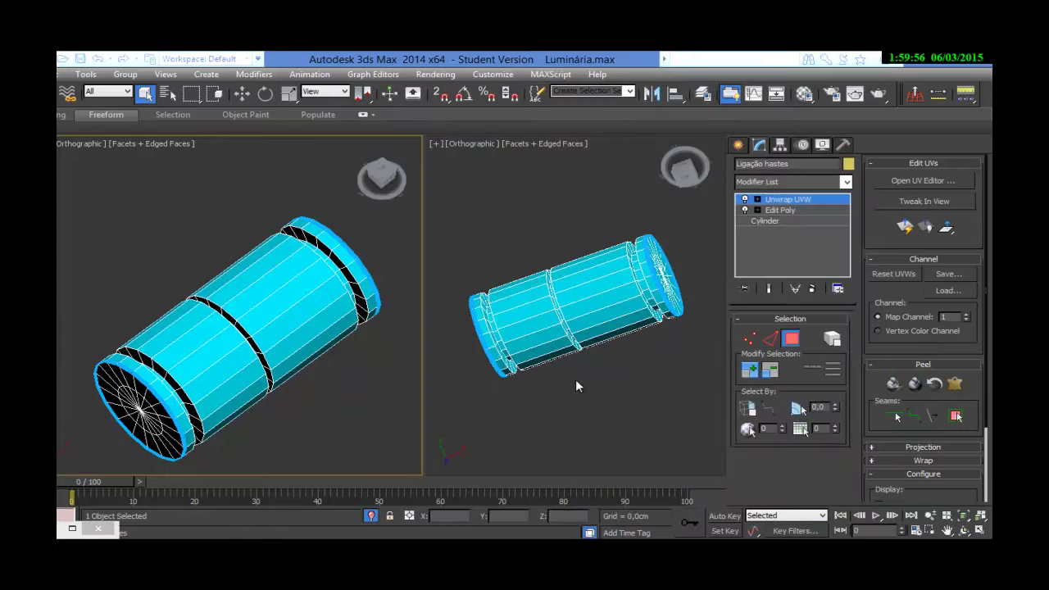
{"action": "left_click", "coordinate": [770, 338]}
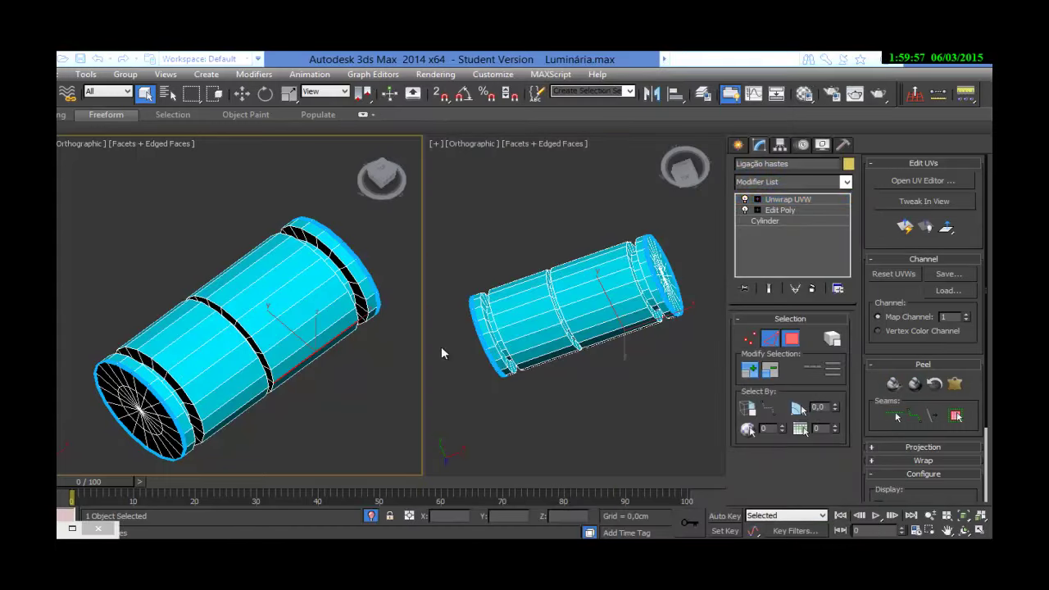
{"action": "left_click", "coordinate": [210, 369]}
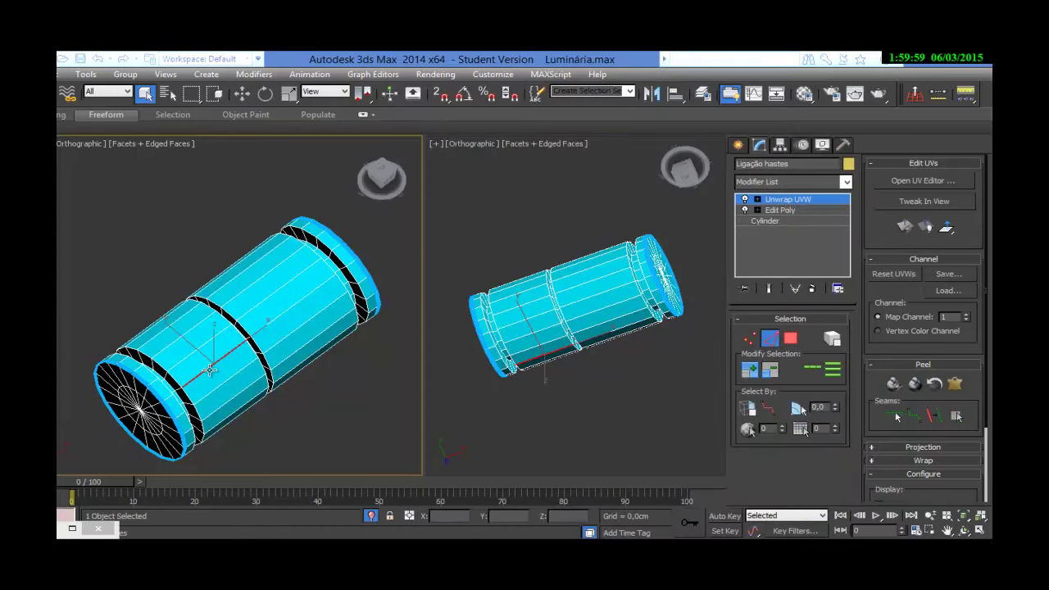
{"action": "double_click", "coordinate": [280, 317]}
{"action": "left_click", "coordinate": [350, 263], "text": "ctrl"}
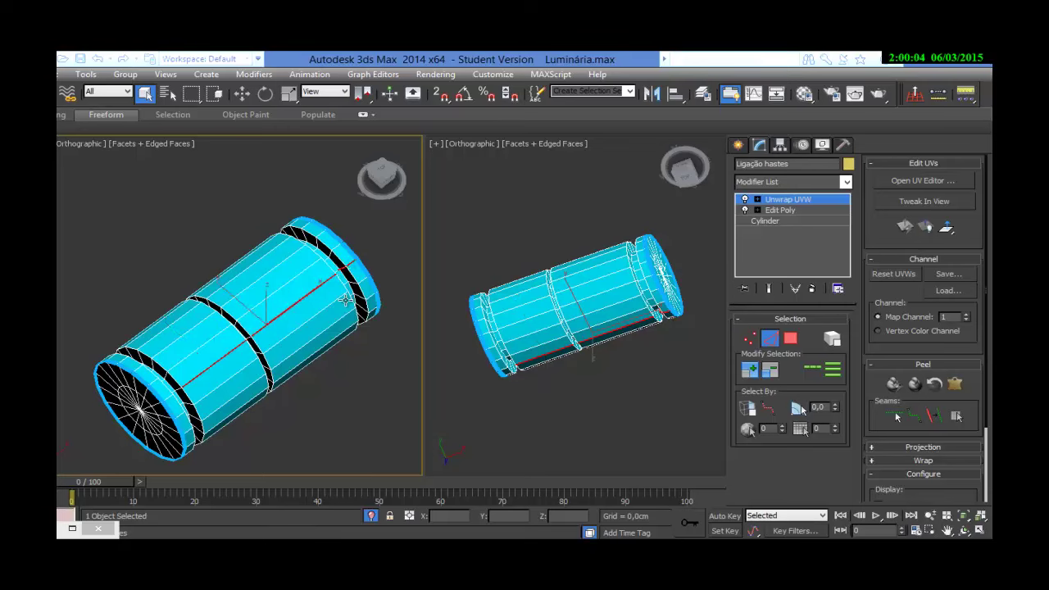
Add the short connecting edges in the grooves to complete the lengthwise line, and convert the selection to peel seams.
{"action": "scroll", "coordinate": [339, 266], "scroll_direction": "up", "scroll_amount": 2}
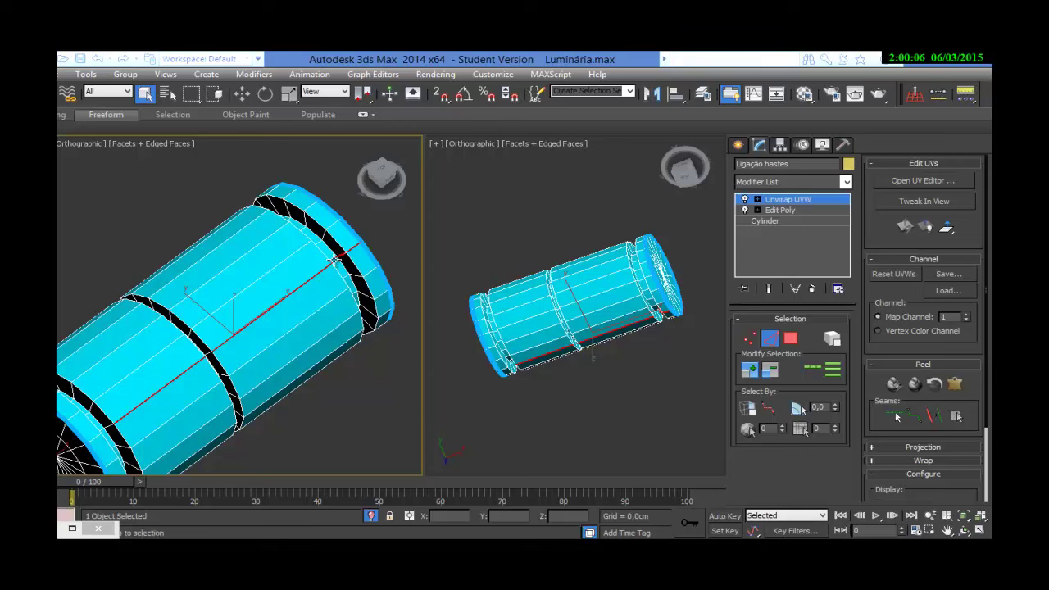
{"action": "middle_click_drag", "start_coordinate": [339, 289], "coordinate": [250, 273], "text": "alt"}
{"action": "middle_click_drag", "start_coordinate": [311, 369], "coordinate": [290, 344], "text": "alt"}
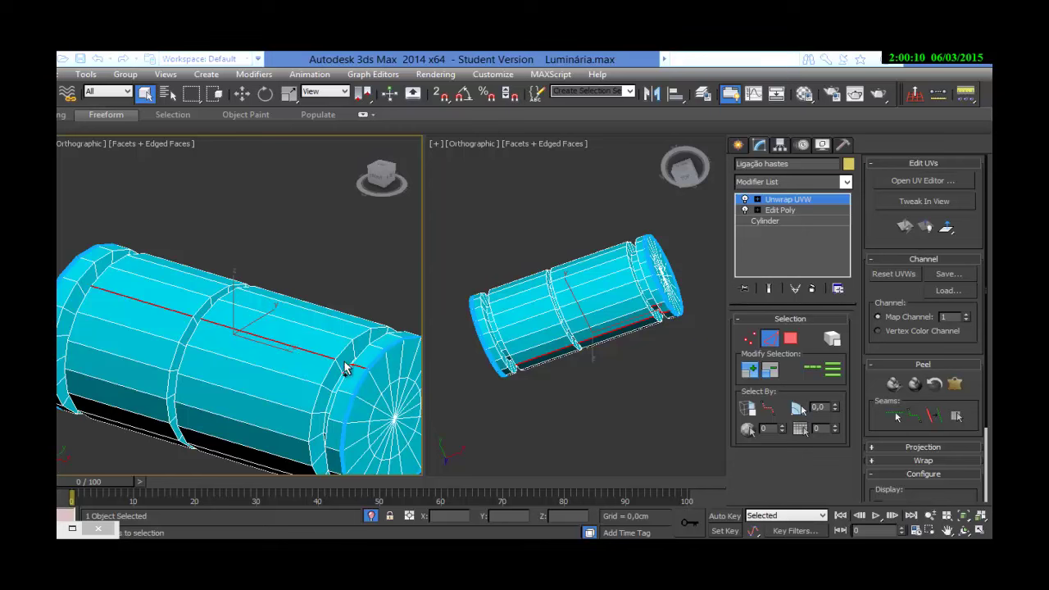
{"action": "mouse_move", "coordinate": [251, 379]}
{"action": "middle_mouse_down", "text": "alt"}
{"action": "mouse_move", "coordinate": [282, 387]}
{"action": "mouse_move", "coordinate": [261, 381]}
{"action": "middle_mouse_up", "text": "alt"}
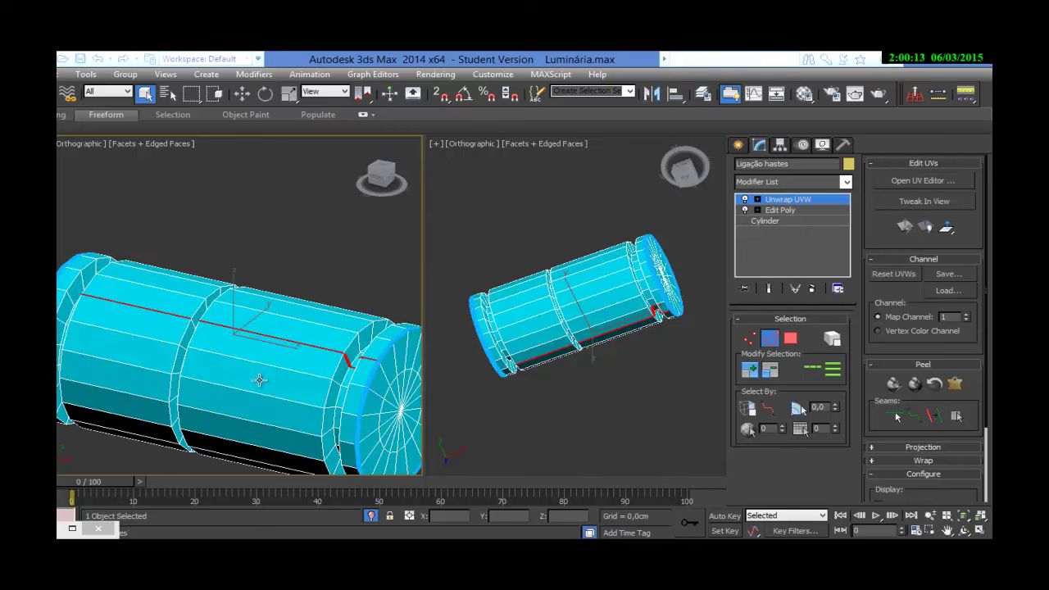
{"action": "left_click", "coordinate": [187, 337], "text": "ctrl"}
{"action": "left_click", "coordinate": [186, 337], "text": "alt"}
{"action": "left_click", "coordinate": [70, 298], "text": "ctrl"}
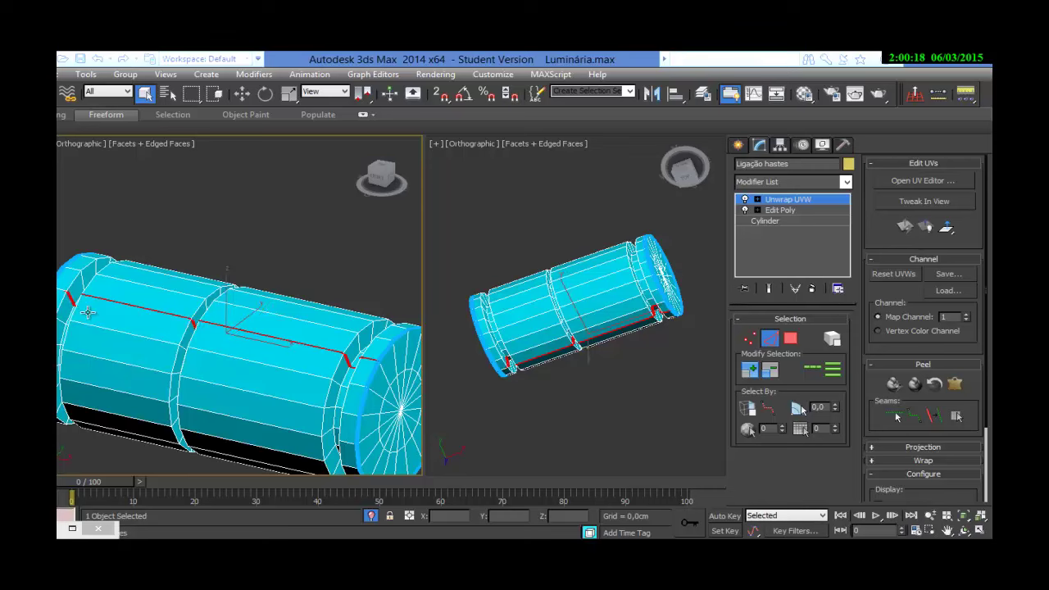
{"action": "middle_click_drag", "start_coordinate": [155, 361], "coordinate": [193, 374], "text": "alt"}
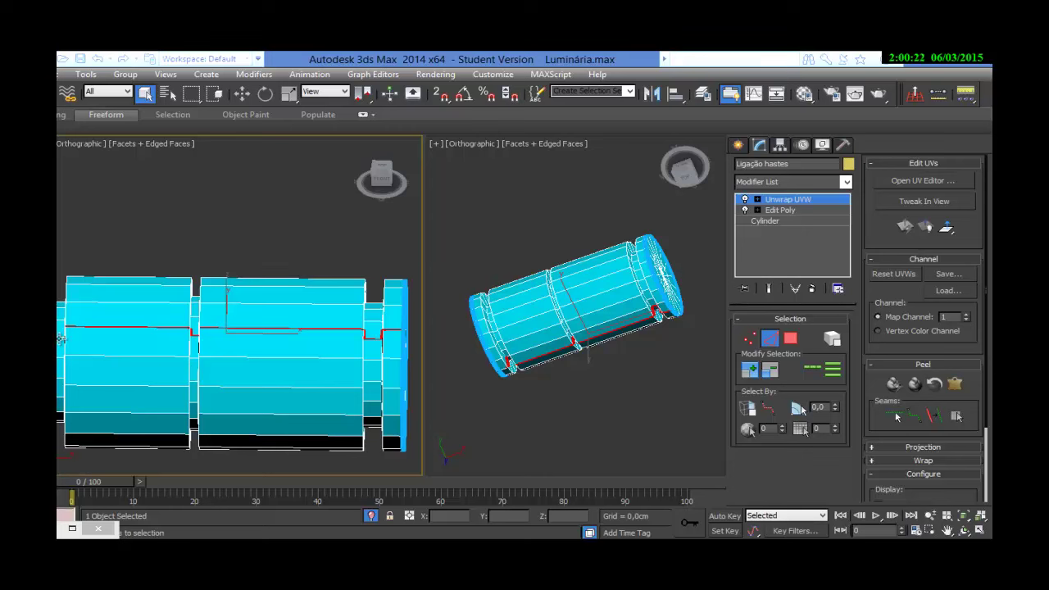
{"action": "middle_click_drag", "start_coordinate": [164, 385], "coordinate": [202, 377], "text": "alt"}
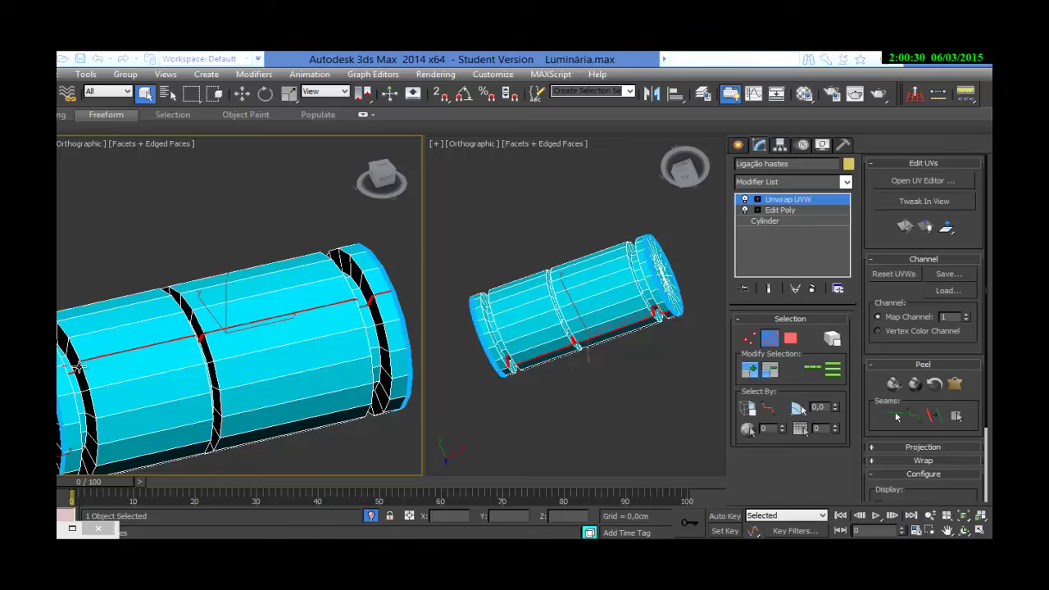
{"action": "scroll", "coordinate": [187, 390], "scroll_direction": "down", "scroll_amount": 2}
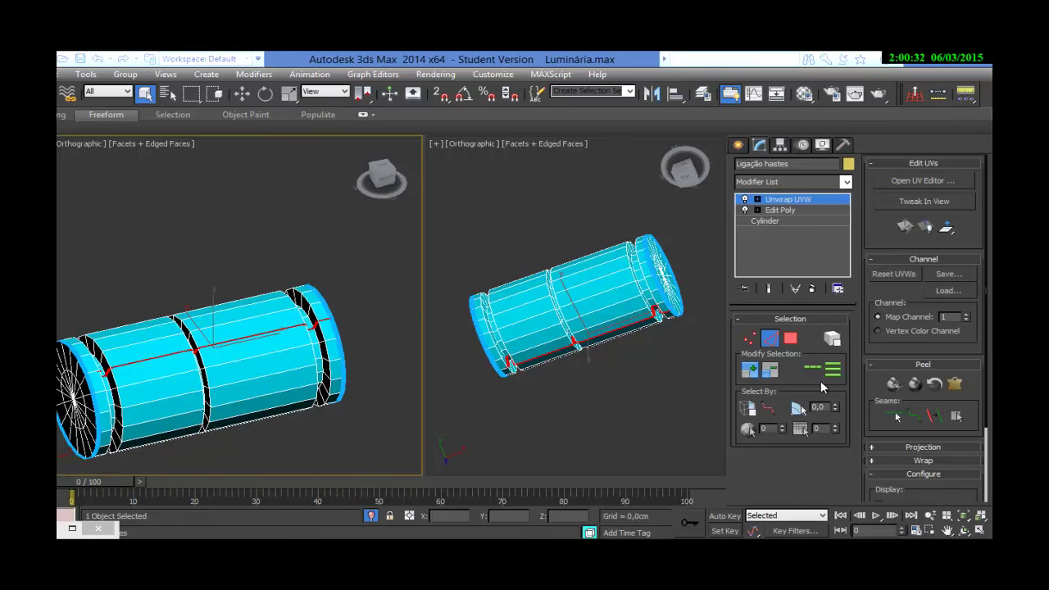
{"action": "left_click", "coordinate": [935, 415]}
Examine the lengthwise seam and the surrounding edges and faces of the cylinder from several angles.
{"action": "left_click", "coordinate": [210, 407]}
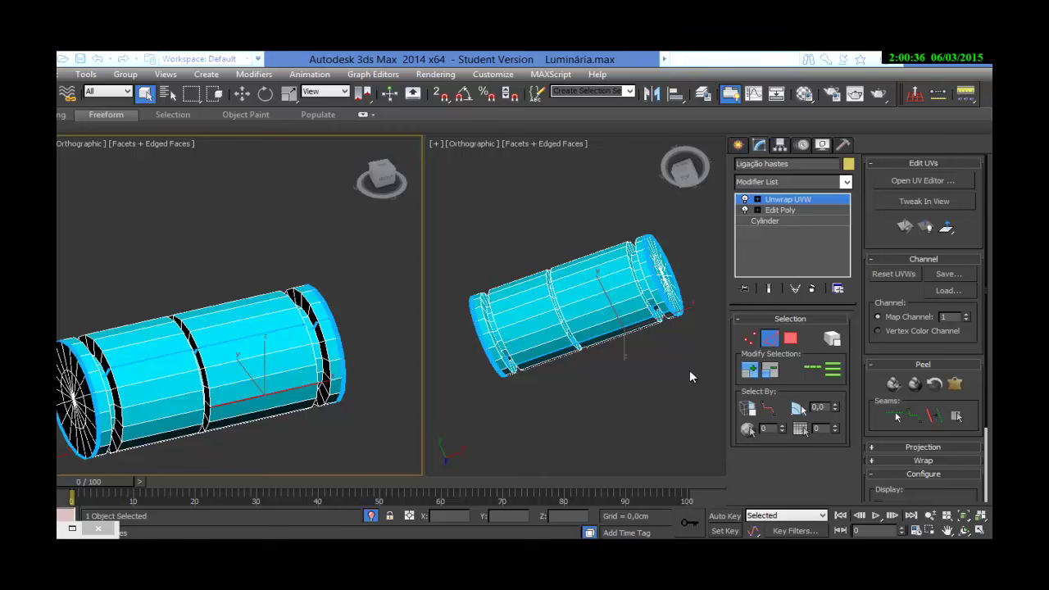
{"action": "left_click", "coordinate": [790, 338]}
{"action": "left_click", "coordinate": [286, 360]}
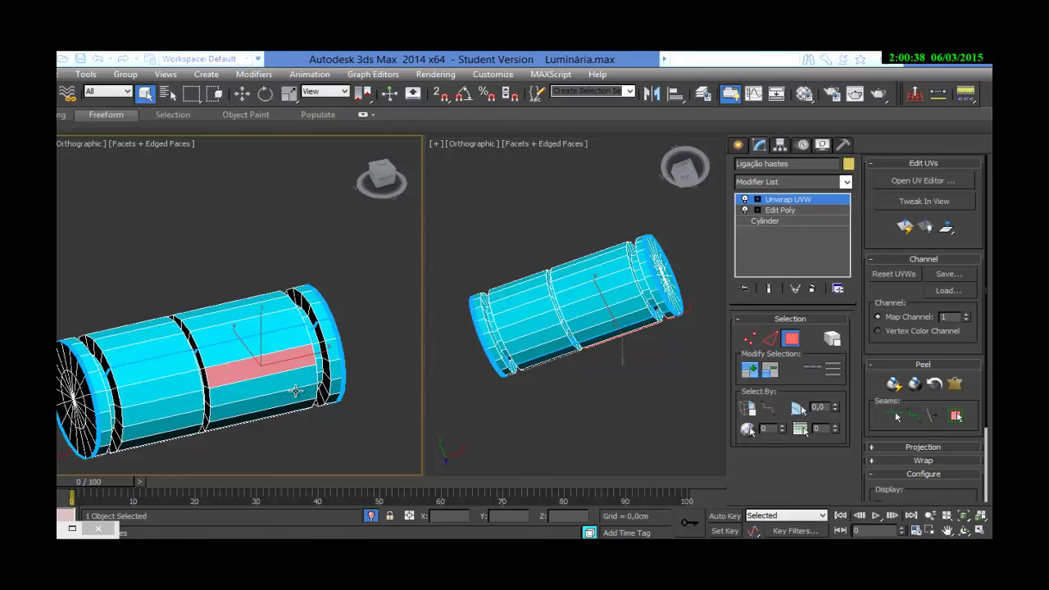
{"action": "middle_click_drag", "start_coordinate": [270, 404], "coordinate": [215, 403], "text": "alt"}
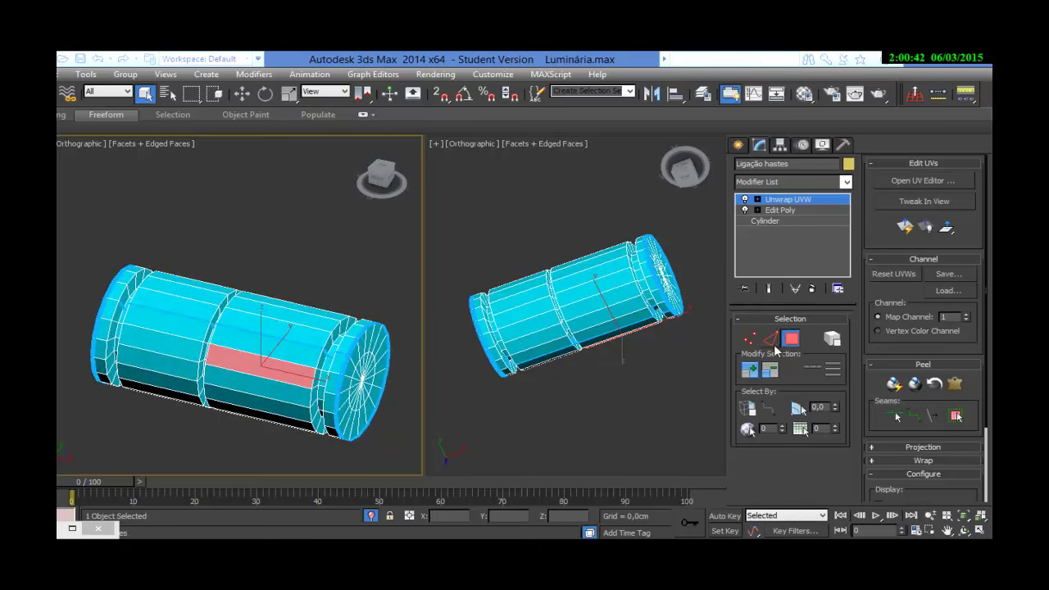
{"action": "key", "text": "2"}
{"action": "left_click", "coordinate": [406, 370]}
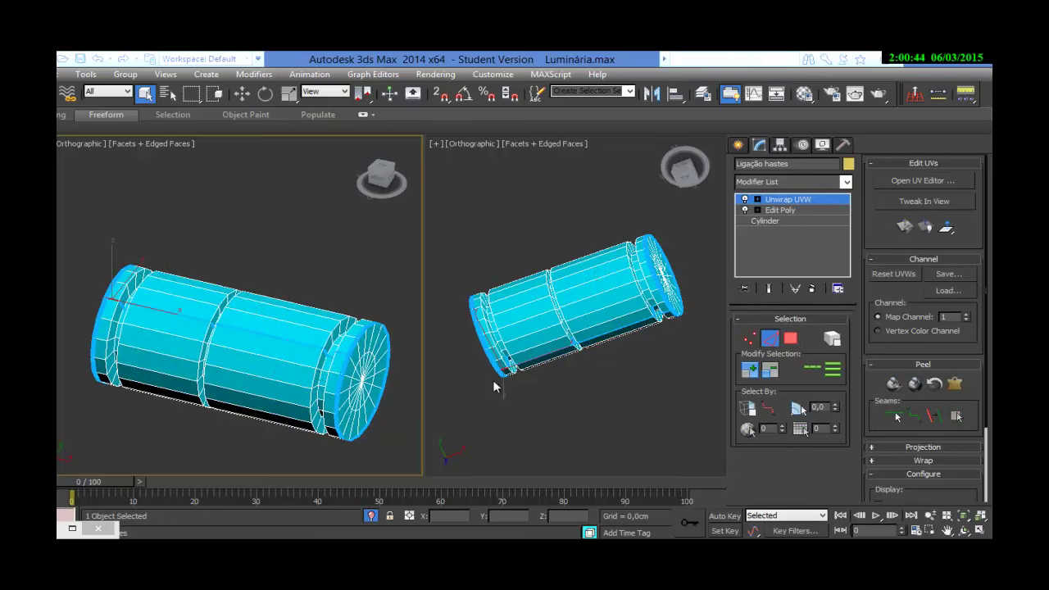
{"action": "left_click", "coordinate": [198, 293]}
{"action": "middle_click_drag", "start_coordinate": [151, 332], "coordinate": [117, 345], "text": "alt"}
{"action": "scroll", "coordinate": [172, 354], "scroll_direction": "up", "scroll_amount": 8}
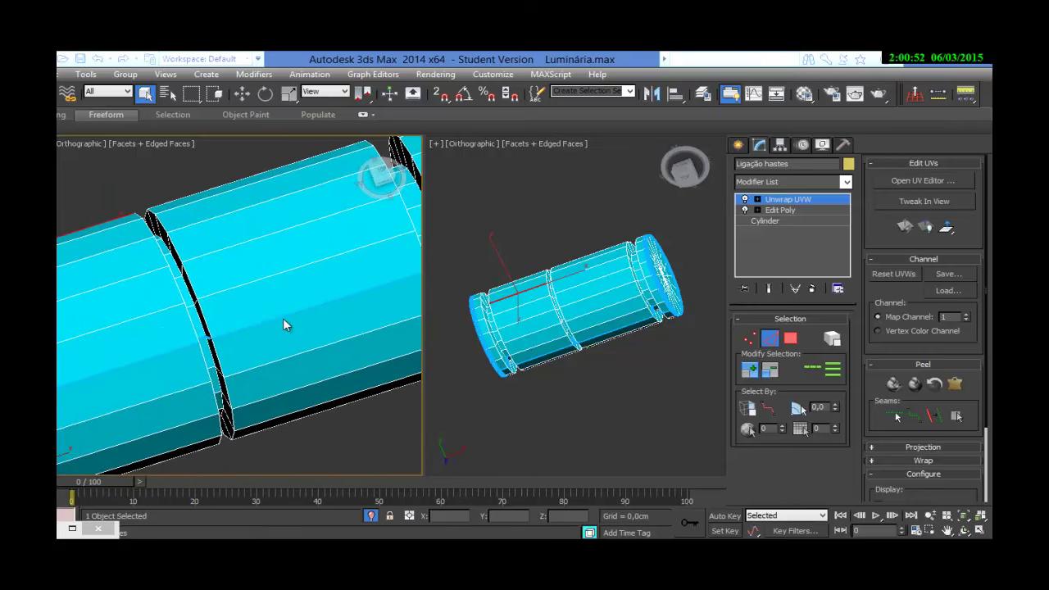
{"action": "key", "text": "shift+z"}
{"action": "key", "text": "shift+z"}
{"action": "key", "text": "shift+z"}
{"action": "key", "text": "shift+z"}
{"action": "key", "text": "shift+z"}
{"action": "key", "text": "shift+z"}
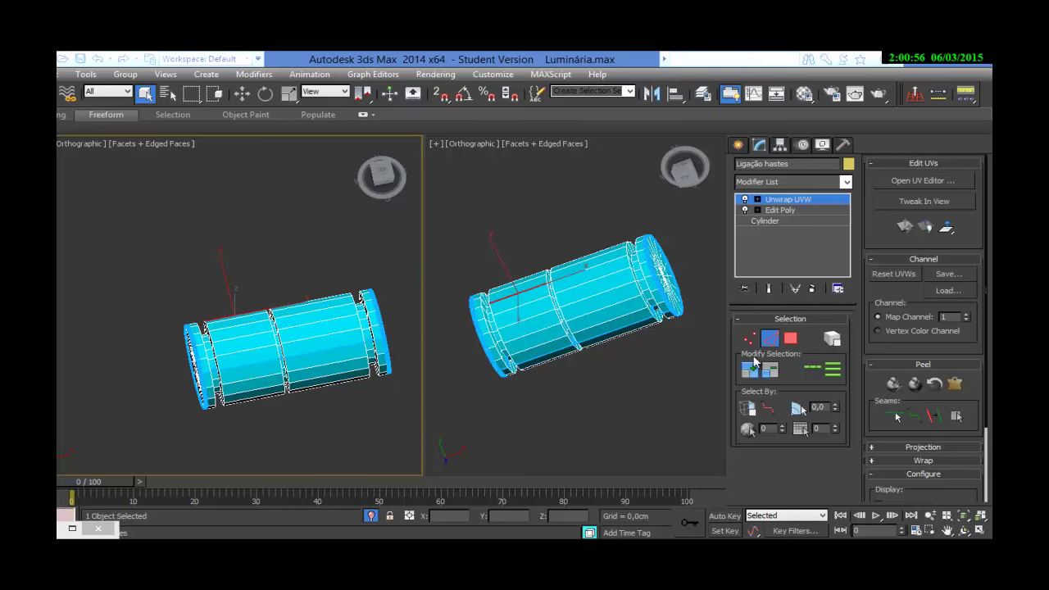
Select all the polygons of the cylinder and open their UVs in the UV editor.
{"action": "left_click", "coordinate": [790, 339]}
{"action": "left_click_drag", "start_coordinate": [378, 401], "coordinate": [428, 461]}
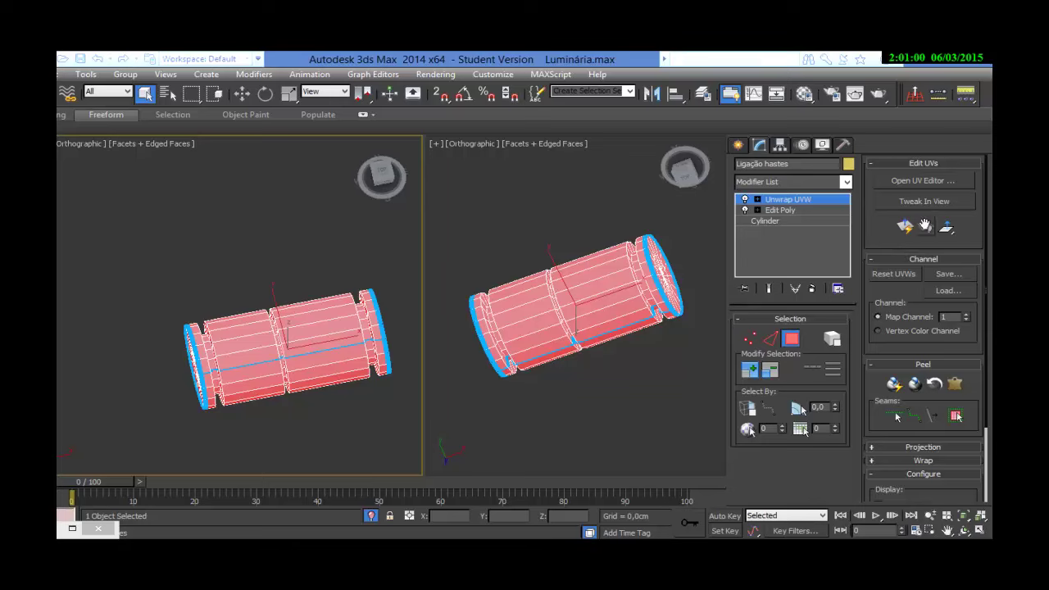
{"action": "left_click", "coordinate": [923, 181]}
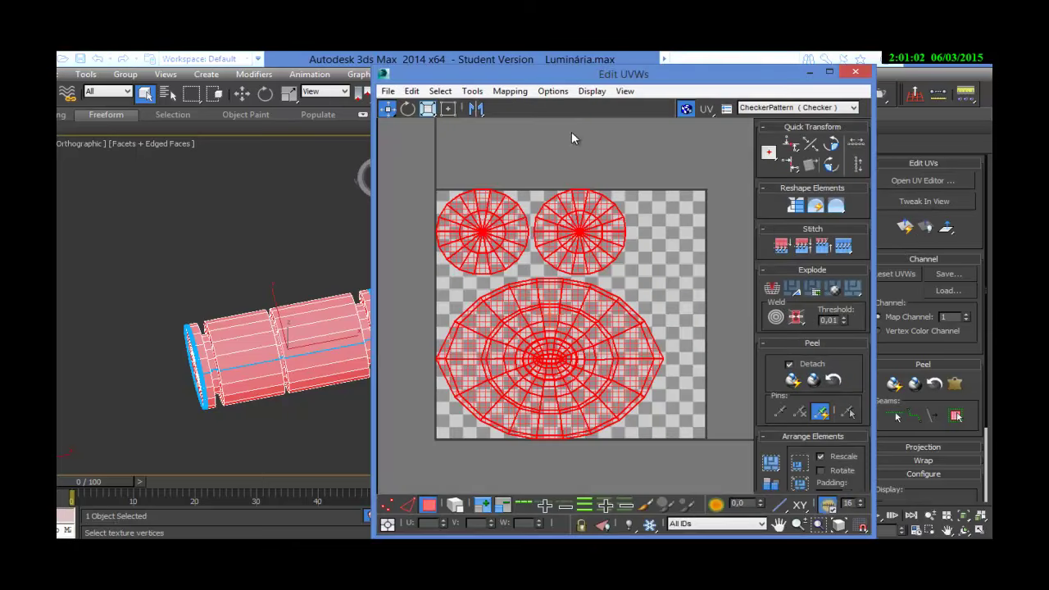
{"action": "left_click_drag", "start_coordinate": [570, 79], "coordinate": [594, 65]}
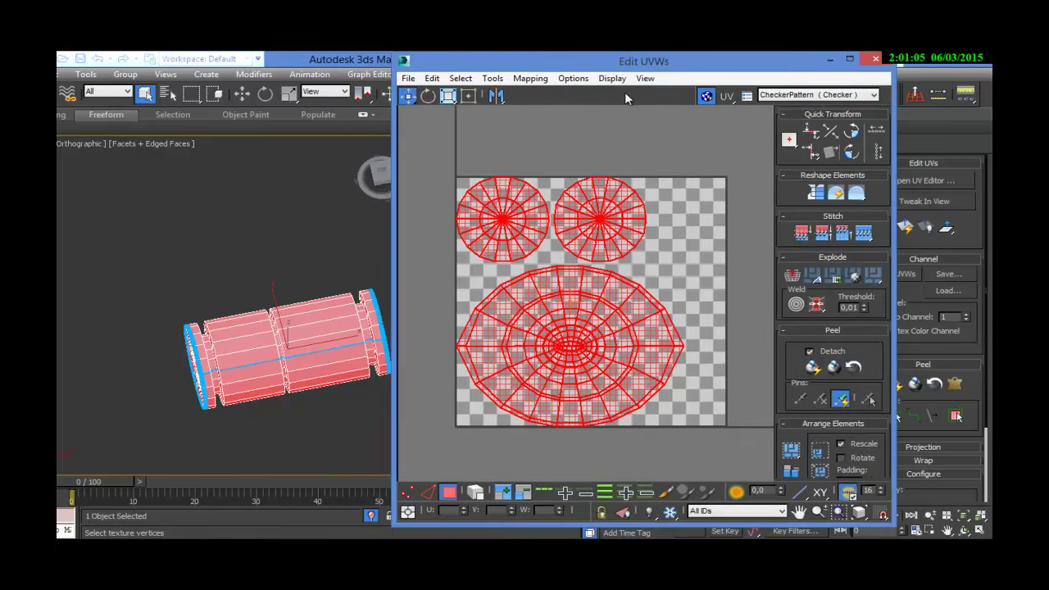
Reset and quick-peel the cylinder's UVs, and pack the islands using Recursive Packing with 0,02 padding.
{"action": "left_click", "coordinate": [853, 369]}
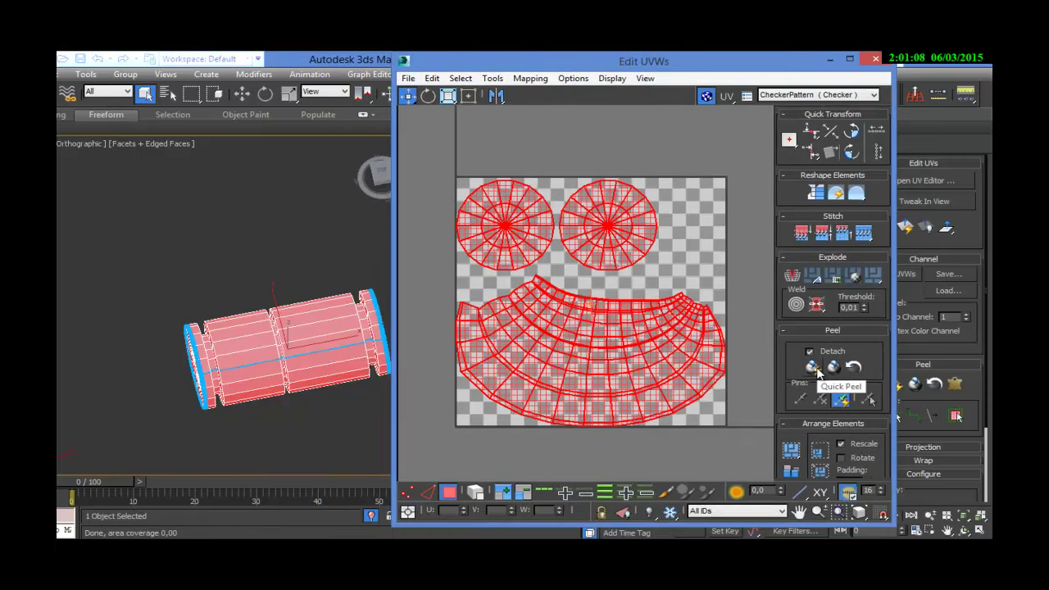
{"action": "left_click", "coordinate": [812, 368]}
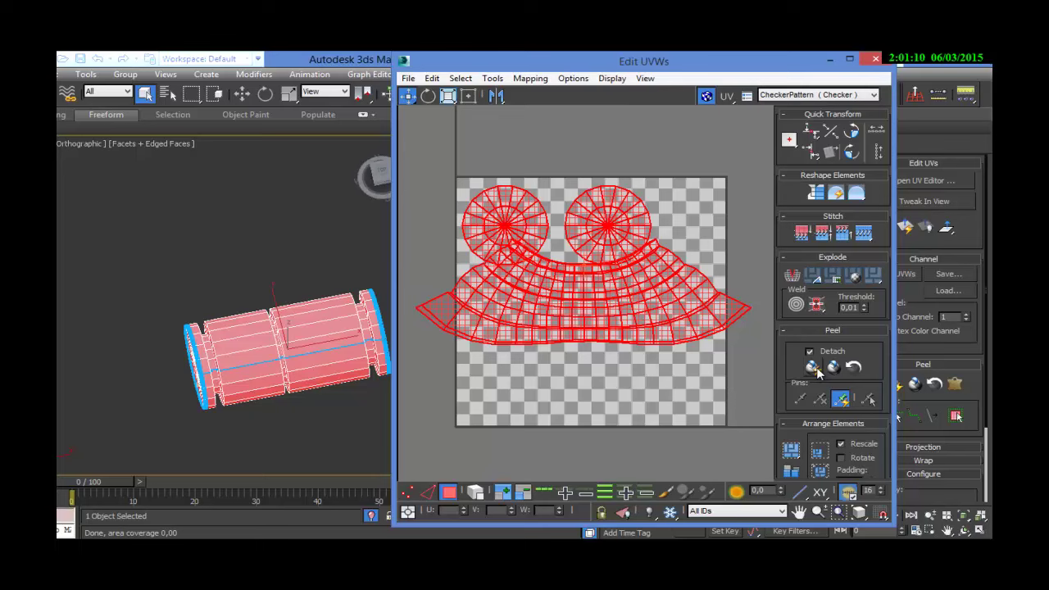
{"action": "left_click", "coordinate": [525, 79]}
{"action": "mouse_move", "coordinate": [502, 82]}
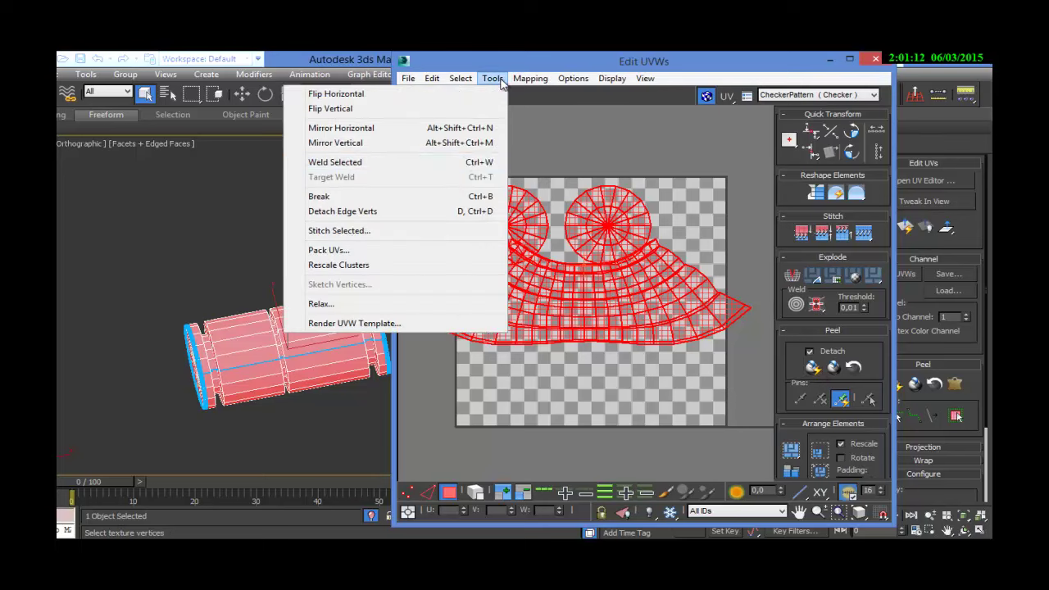
{"action": "left_click", "coordinate": [390, 254]}
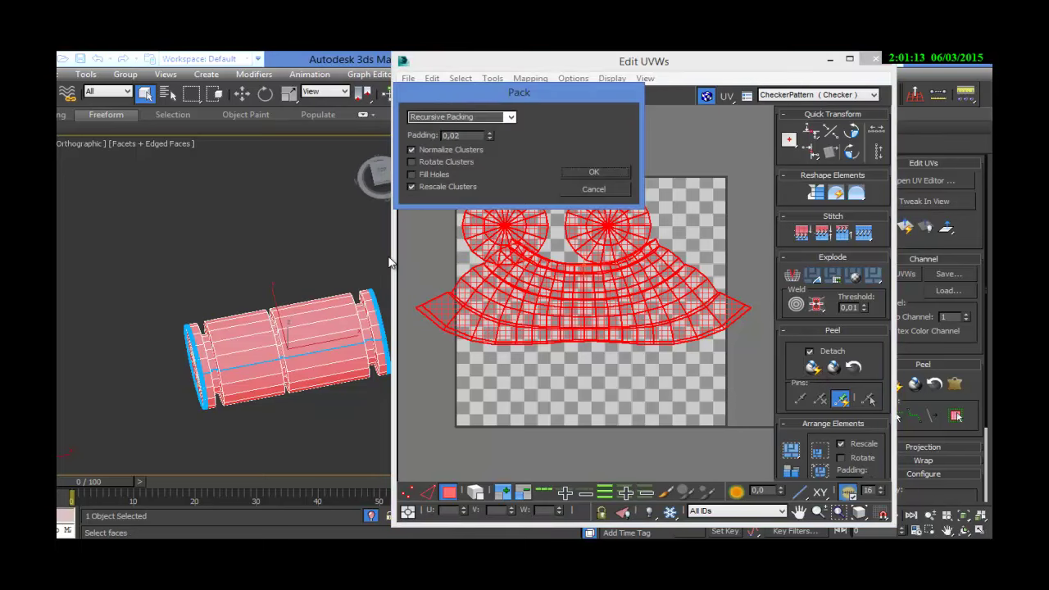
{"action": "left_click", "coordinate": [594, 172]}
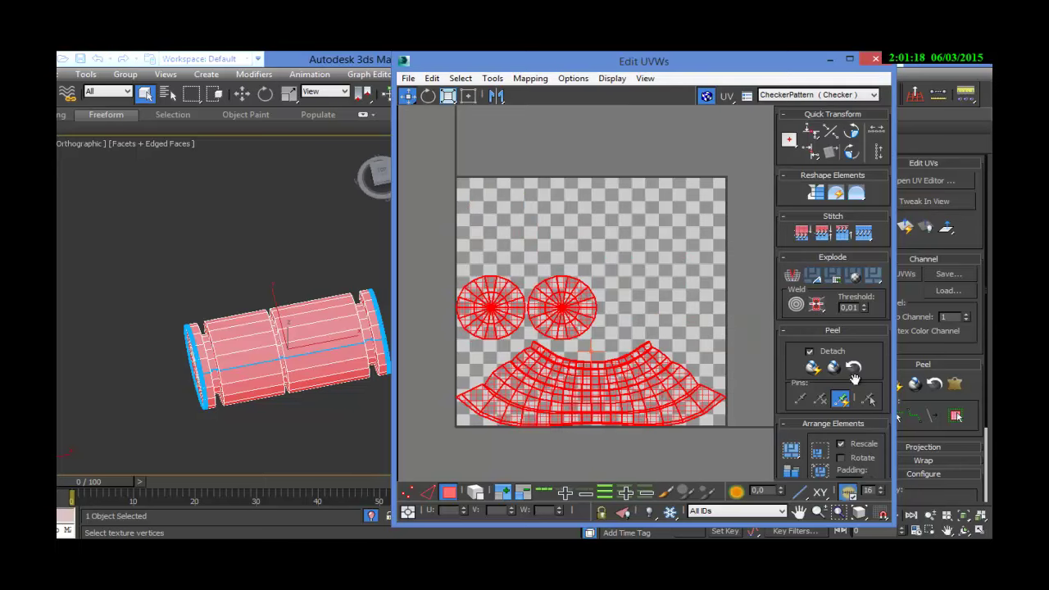
{"action": "left_click", "coordinate": [955, 385]}
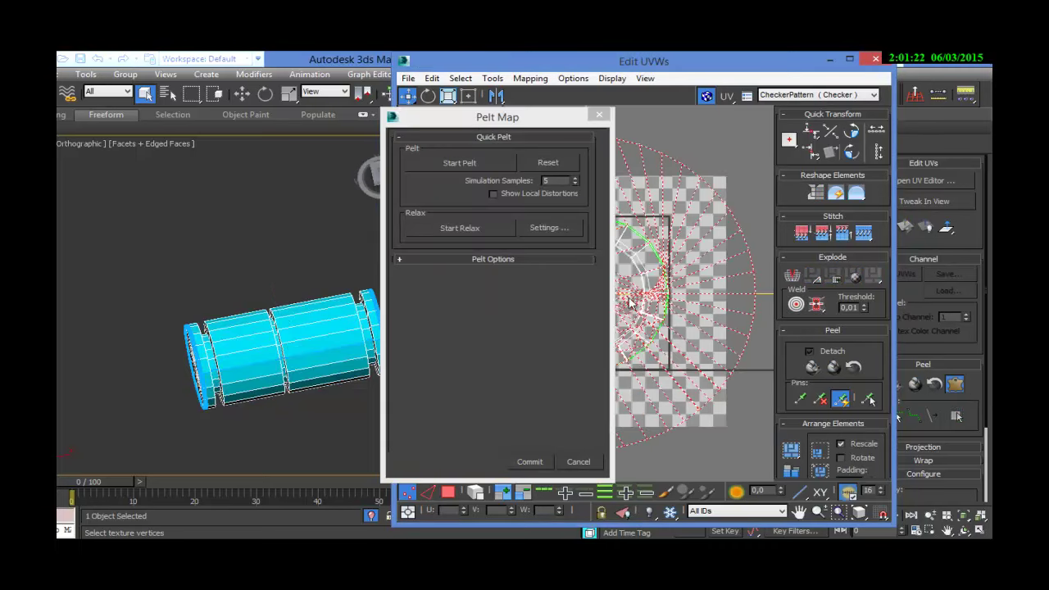
{"action": "left_click_drag", "start_coordinate": [474, 118], "coordinate": [171, 69]}
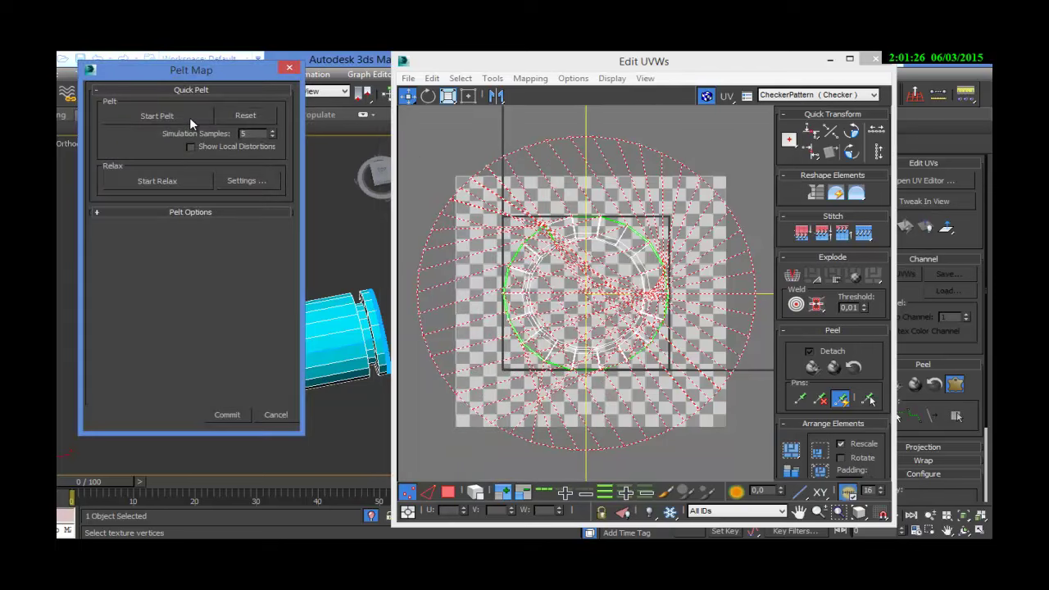
{"action": "left_click", "coordinate": [190, 117]}
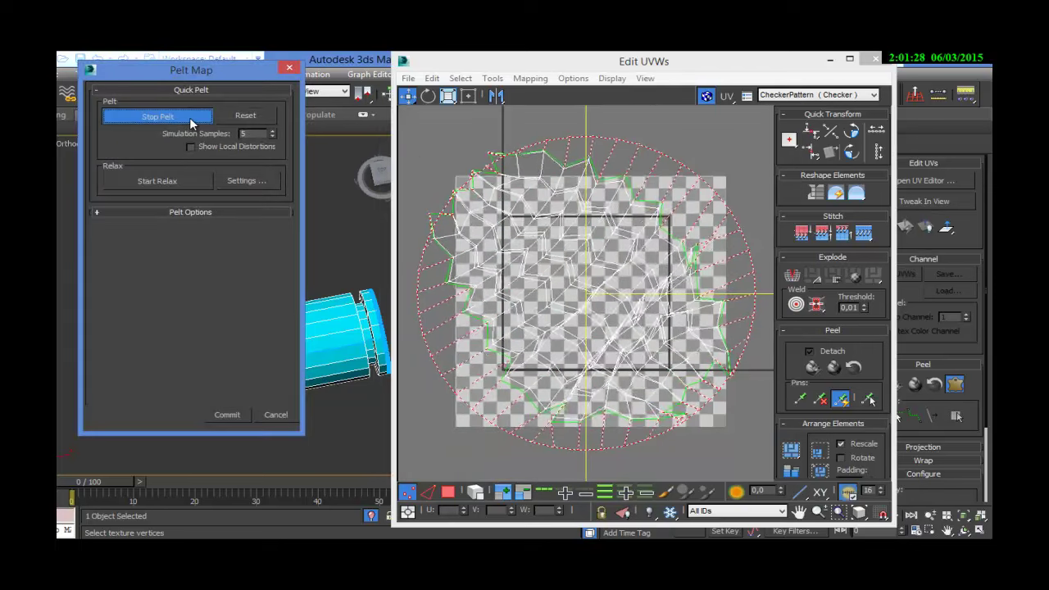
{"action": "left_click", "coordinate": [195, 117]}
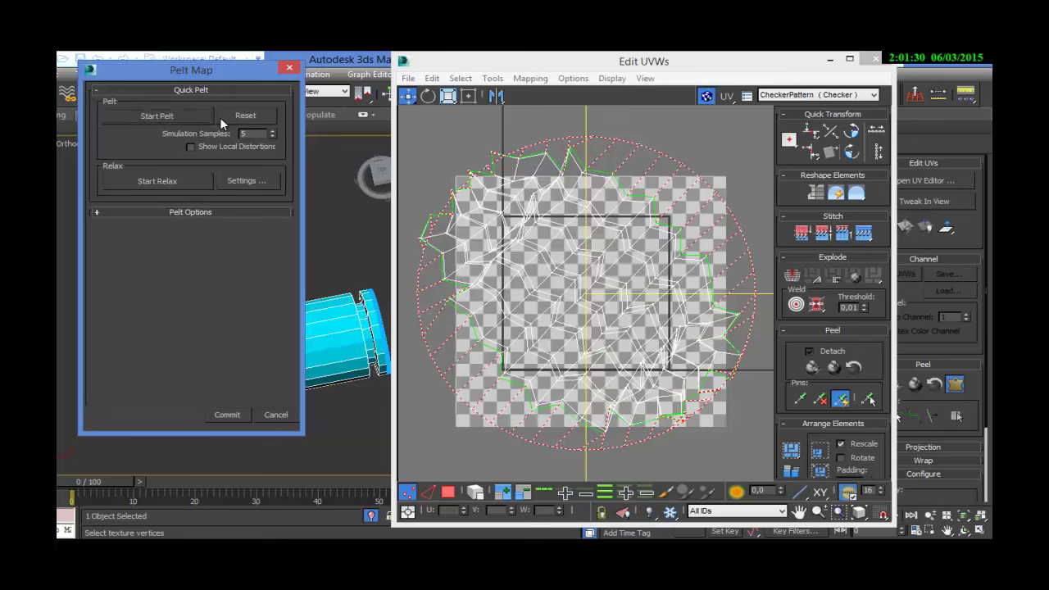
{"action": "left_click", "coordinate": [247, 117]}
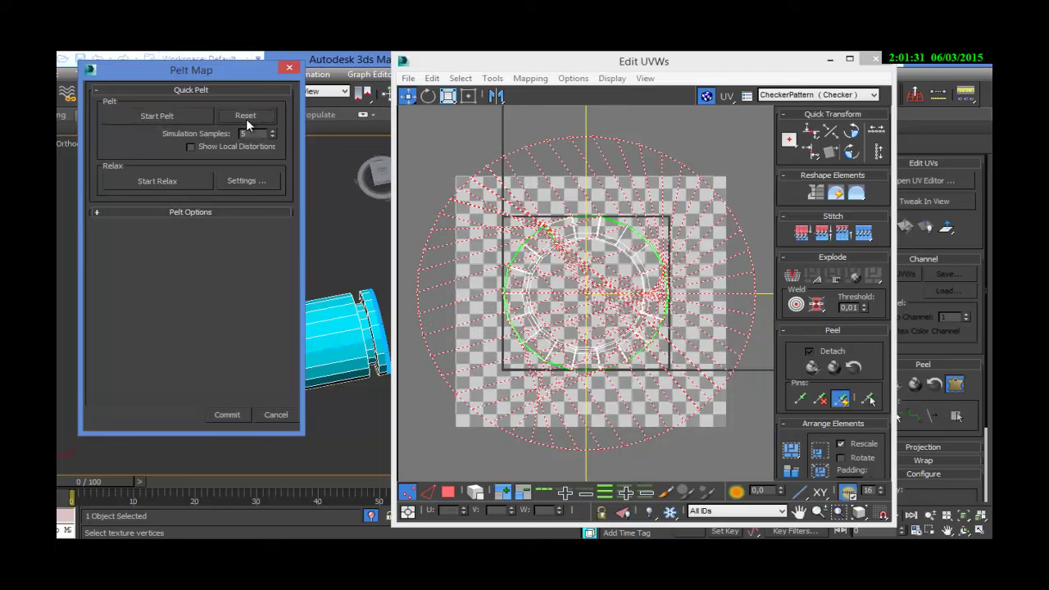
{"action": "left_click", "coordinate": [177, 181]}
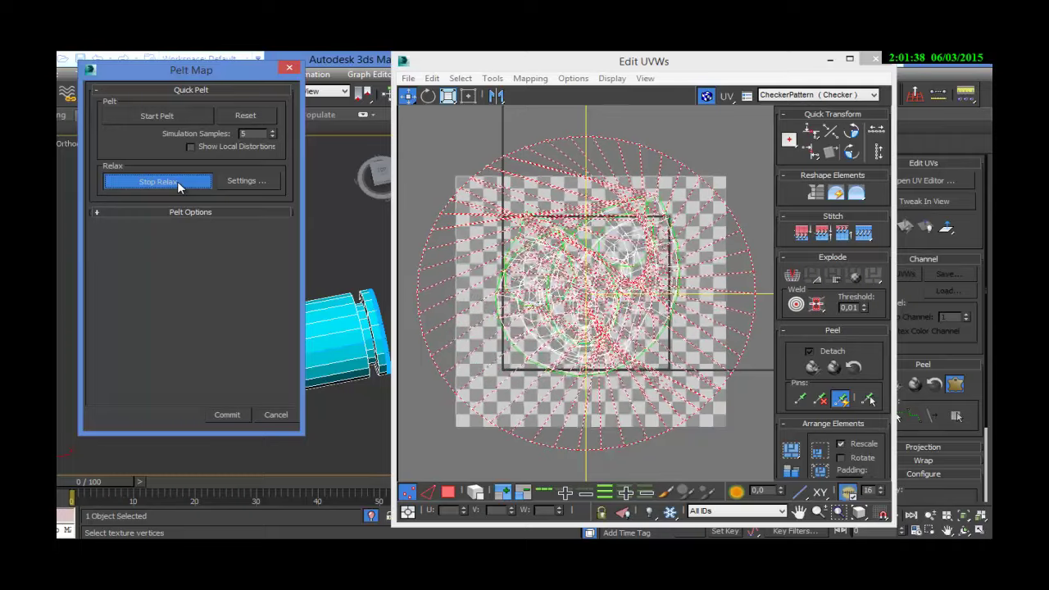
{"action": "left_click", "coordinate": [177, 181]}
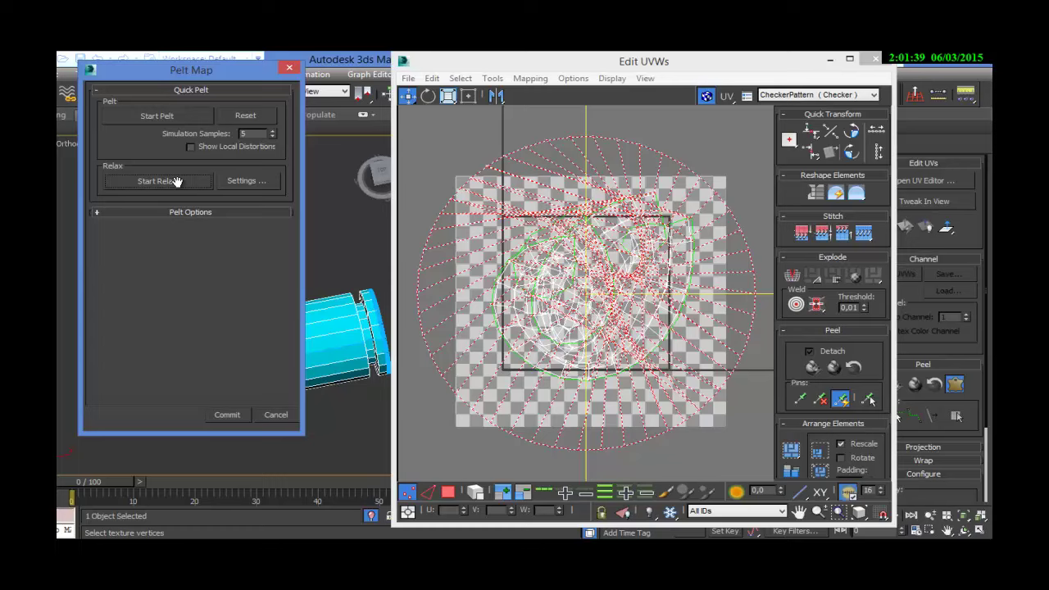
{"action": "left_click", "coordinate": [290, 68]}
{"action": "left_click", "coordinate": [953, 389]}
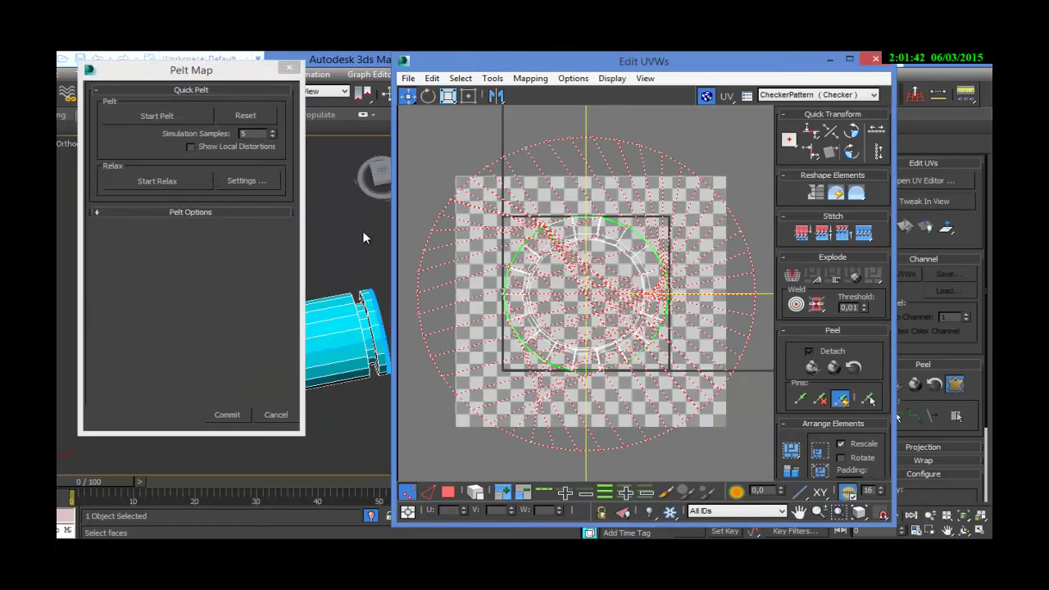
{"action": "left_click", "coordinate": [291, 68]}
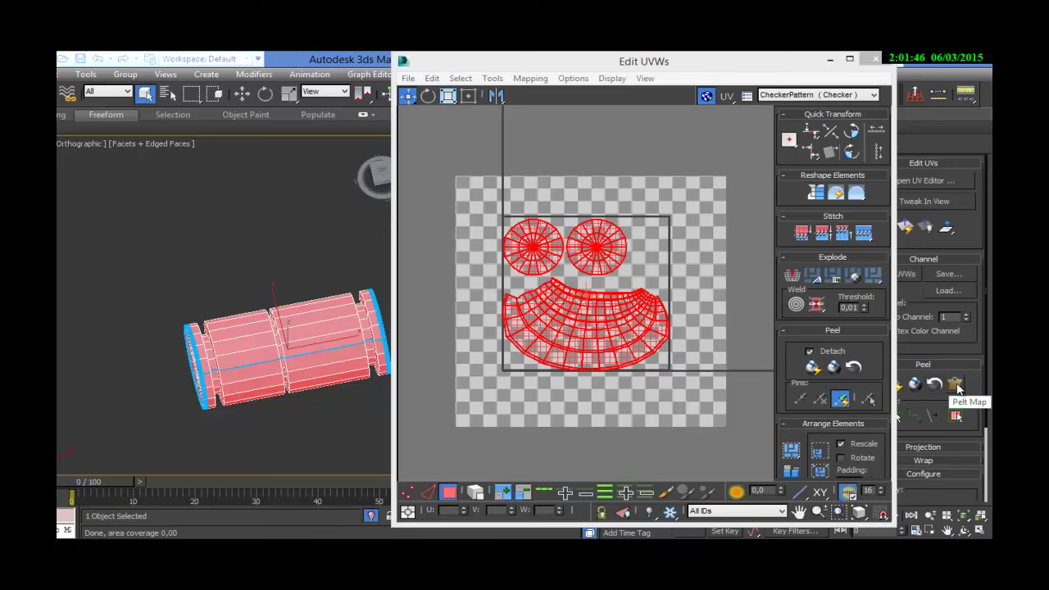
Pelt-map the cylinder's faces by running the pelt simulation and the relax, and commit the result.
{"action": "left_click", "coordinate": [955, 385]}
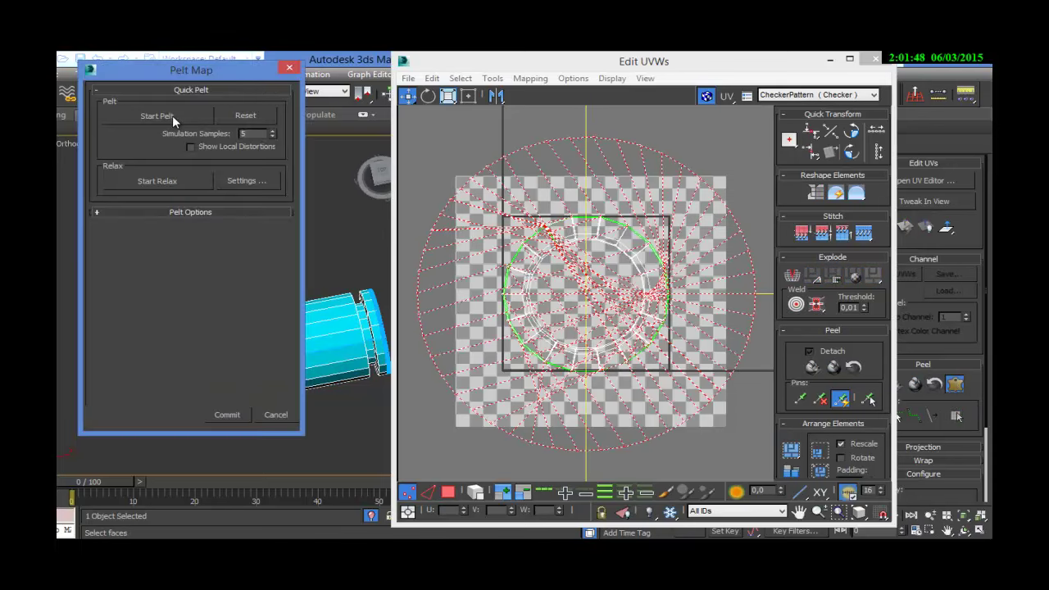
{"action": "left_click", "coordinate": [172, 117]}
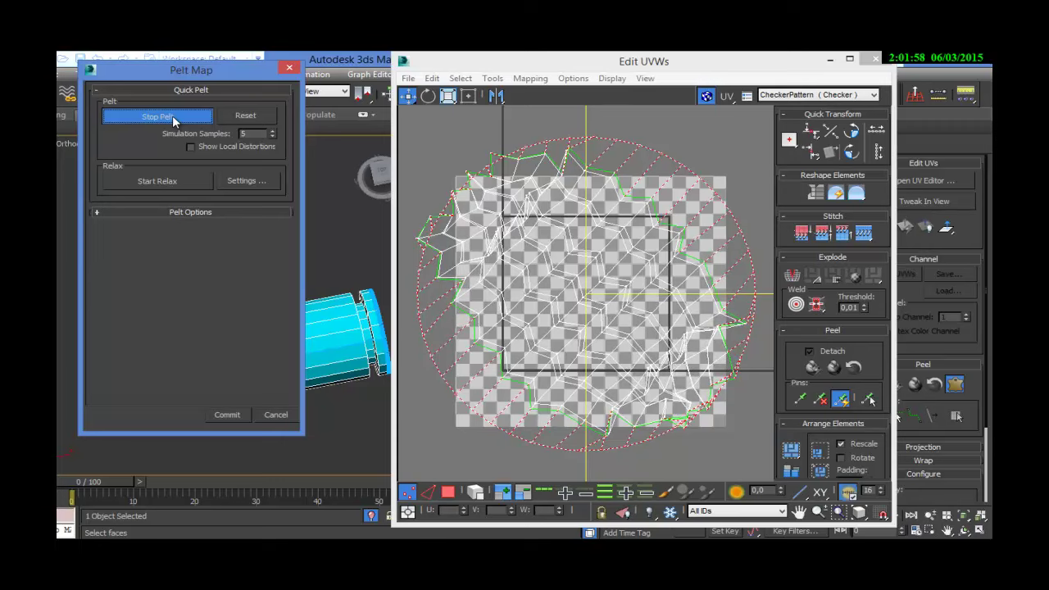
{"action": "left_click", "coordinate": [173, 118]}
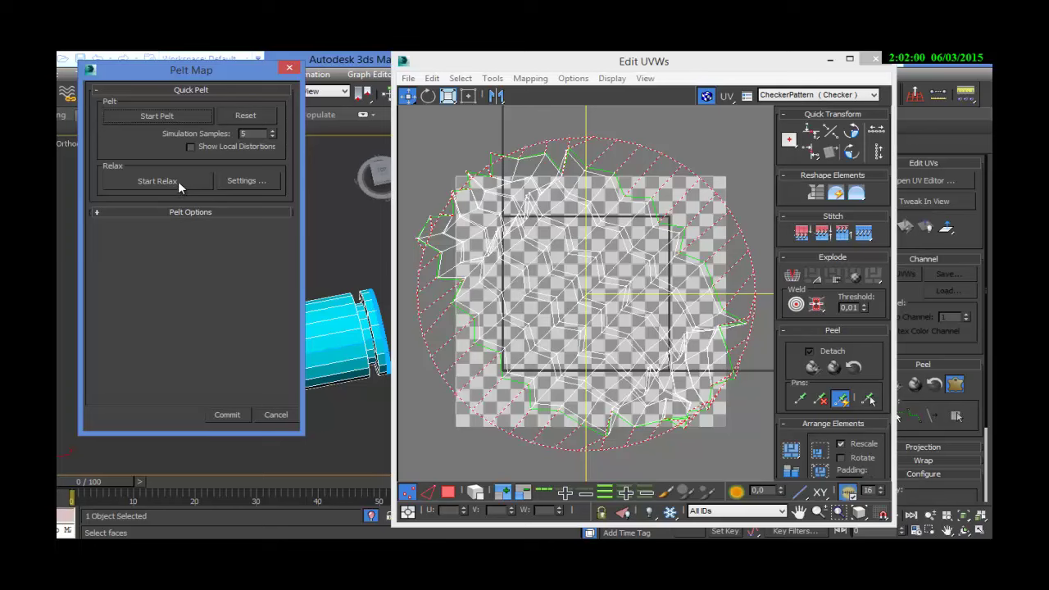
{"action": "left_click", "coordinate": [177, 181]}
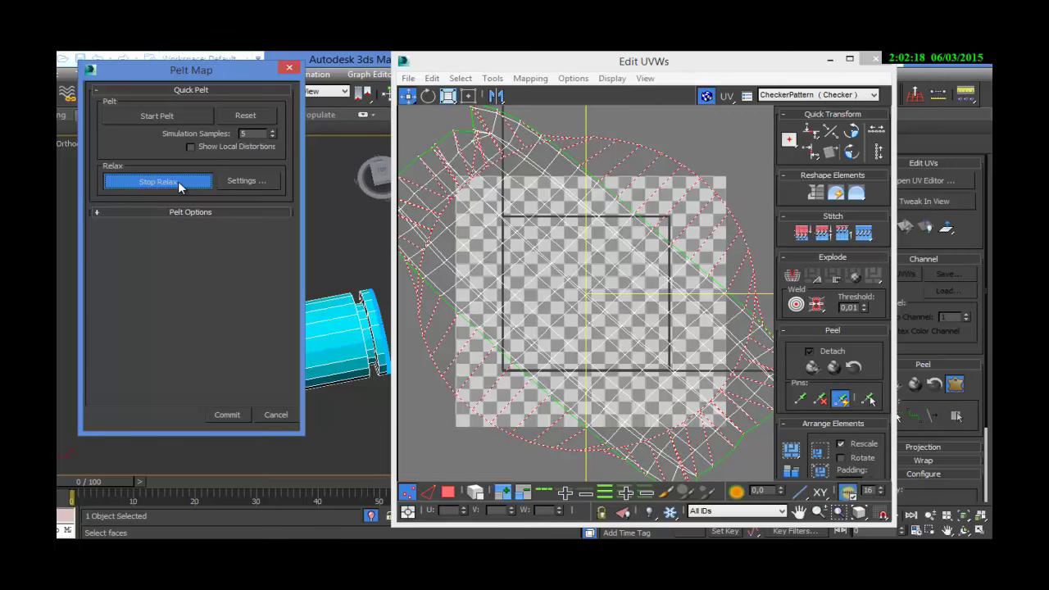
{"action": "left_click", "coordinate": [178, 181]}
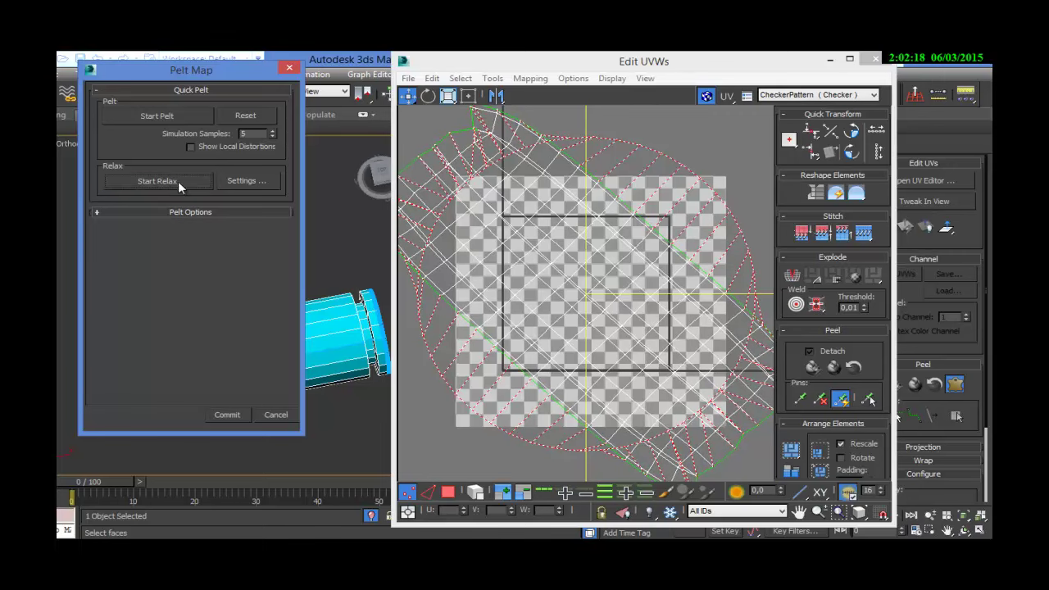
{"action": "left_click", "coordinate": [230, 416]}
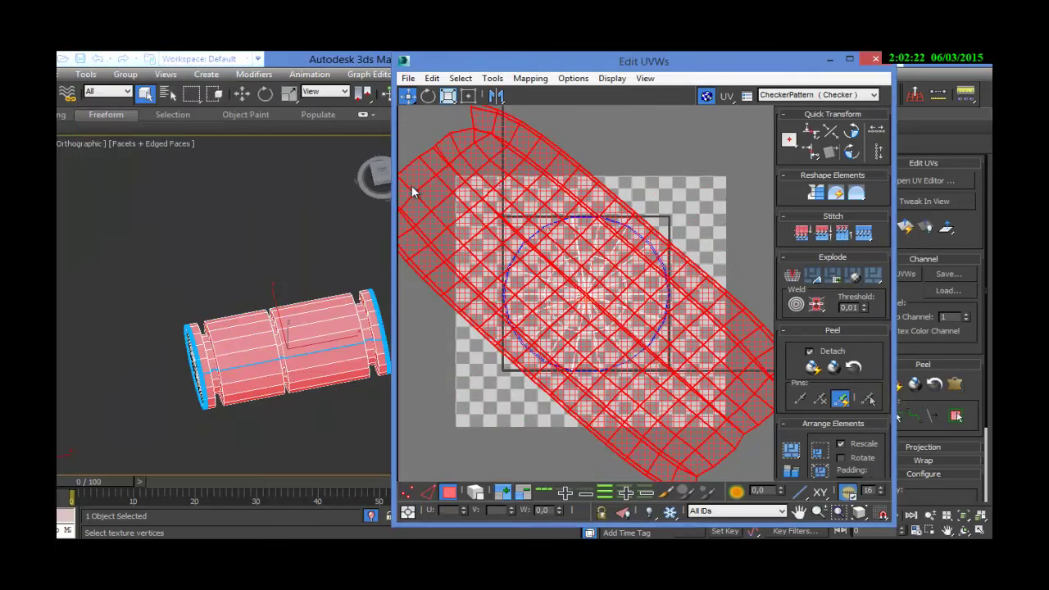
Pack the UV islands using Recursive Packing with 0,02 padding and clusters normalized and rescaled, and clear the selection.
{"action": "scroll", "coordinate": [712, 243], "scroll_direction": "down", "scroll_amount": 3}
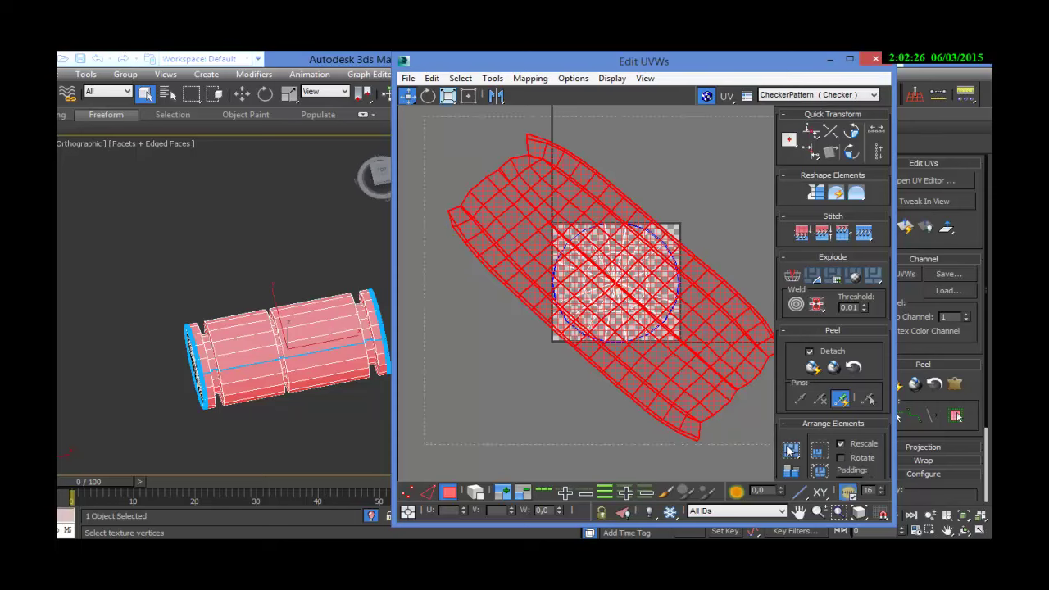
{"action": "left_click", "coordinate": [492, 78]}
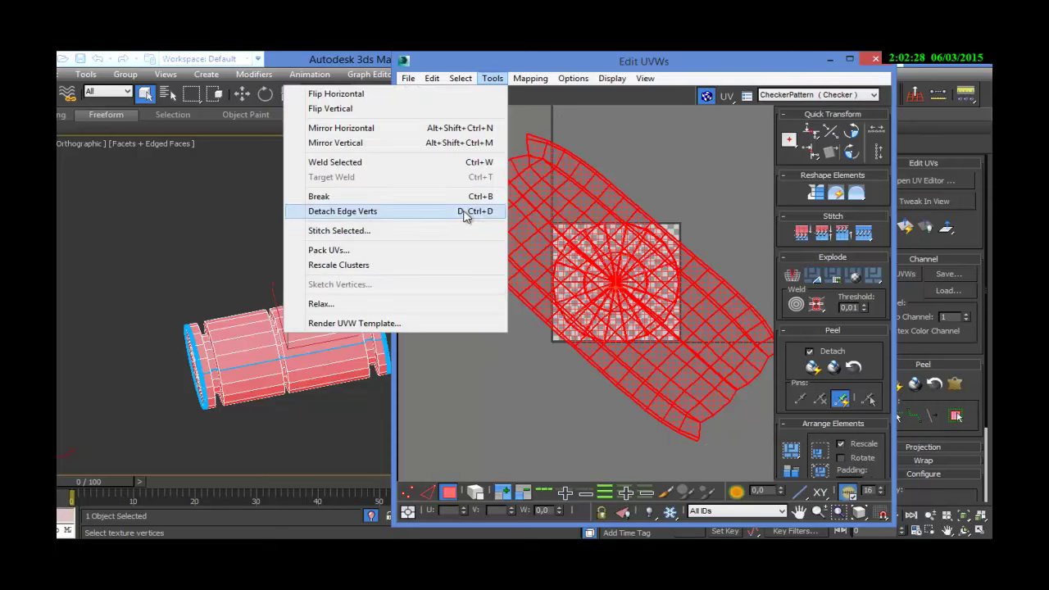
{"action": "left_click", "coordinate": [459, 252]}
{"action": "left_click", "coordinate": [594, 172]}
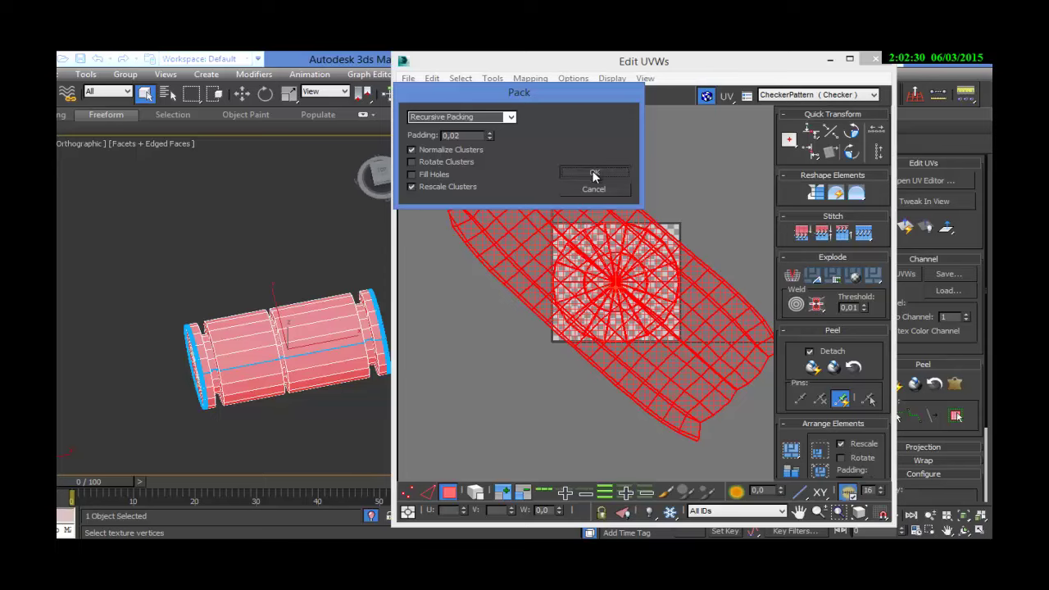
{"action": "left_click", "coordinate": [583, 375]}
Select part of the body's UV island and some upper body faces on the cylinder to compare how they correspond.
{"action": "scroll", "coordinate": [582, 373], "scroll_direction": "up", "scroll_amount": 2}
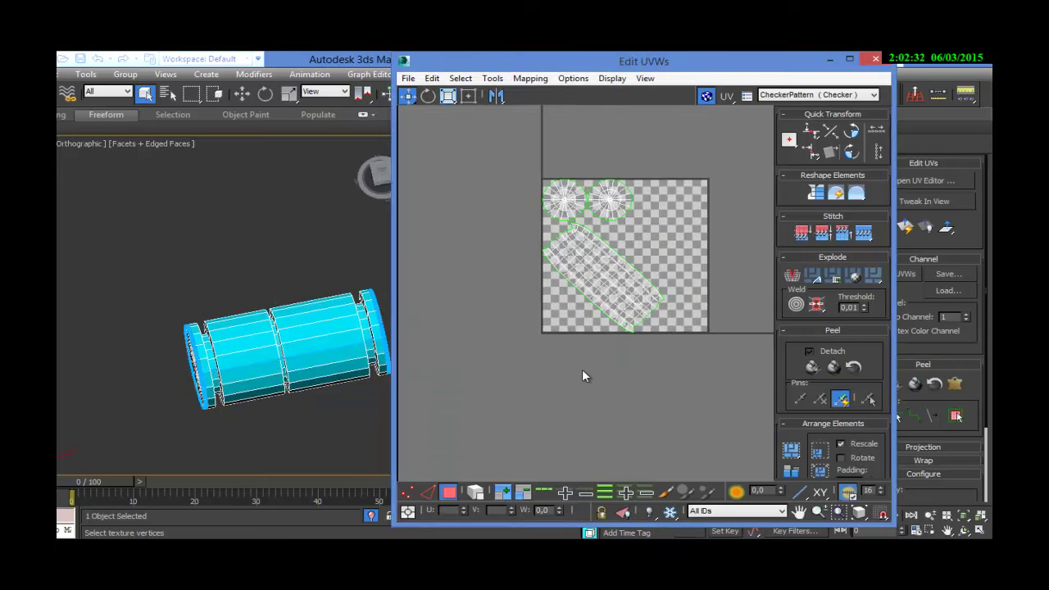
{"action": "left_click_drag", "start_coordinate": [665, 260], "coordinate": [571, 381]}
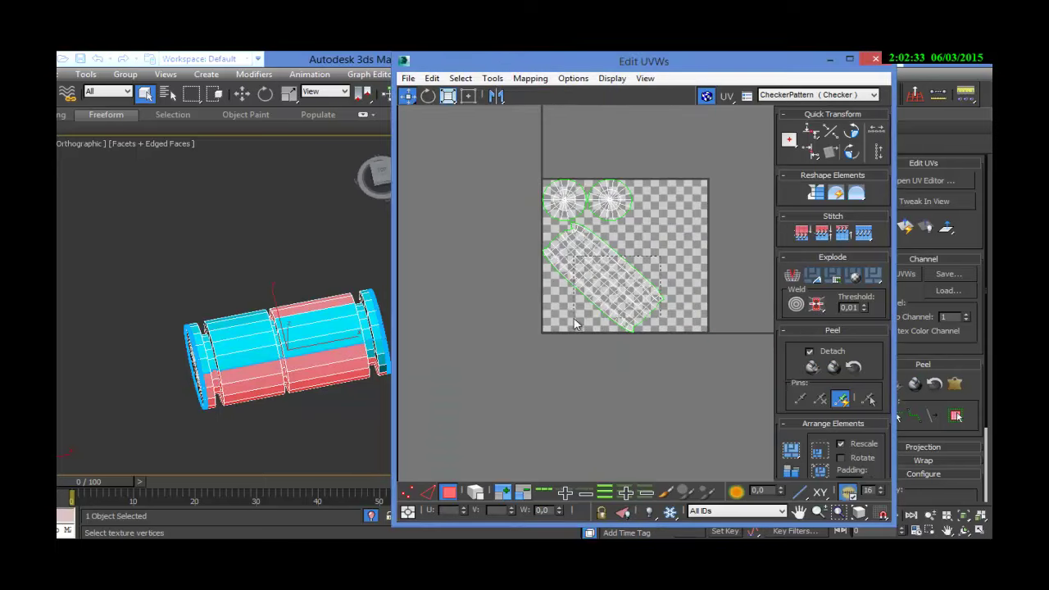
{"action": "left_click", "coordinate": [571, 383]}
{"action": "left_click_drag", "start_coordinate": [311, 270], "coordinate": [332, 324]}
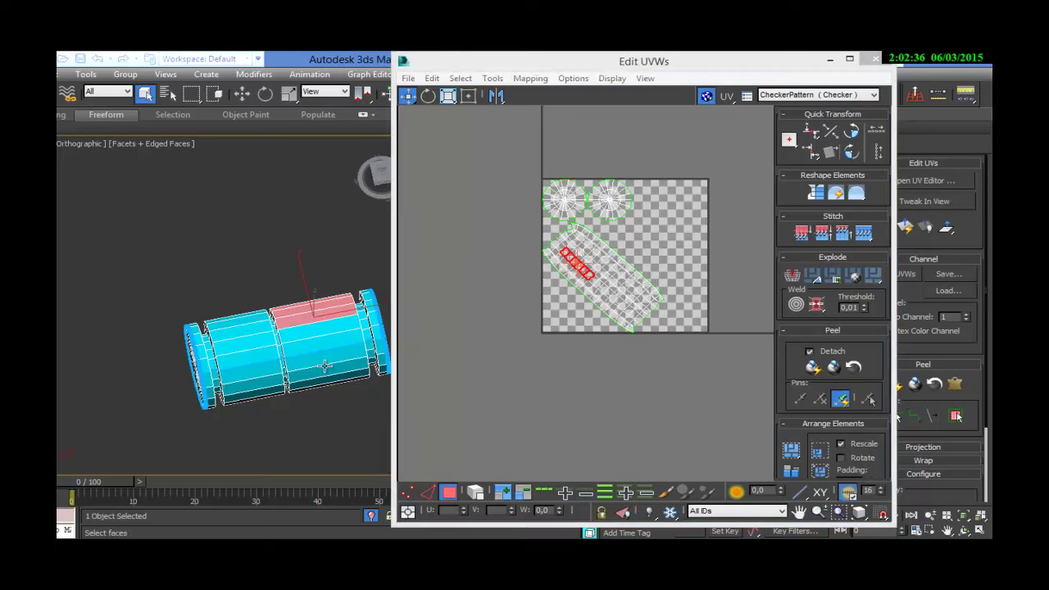
{"action": "left_click", "coordinate": [604, 385]}
Select individual faces of the body's UV island and a long body face on the cylinder to examine their mapping.
{"action": "scroll", "coordinate": [606, 389], "scroll_direction": "up", "scroll_amount": 2}
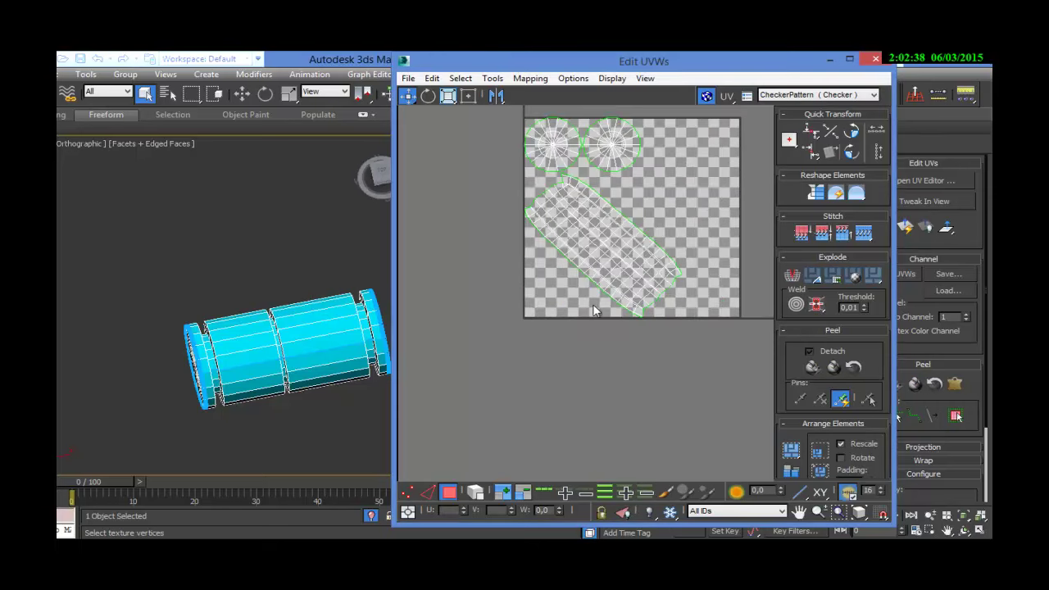
{"action": "middle_click_drag", "start_coordinate": [598, 311], "coordinate": [593, 378]}
{"action": "scroll", "coordinate": [594, 377], "scroll_direction": "up", "scroll_amount": 2}
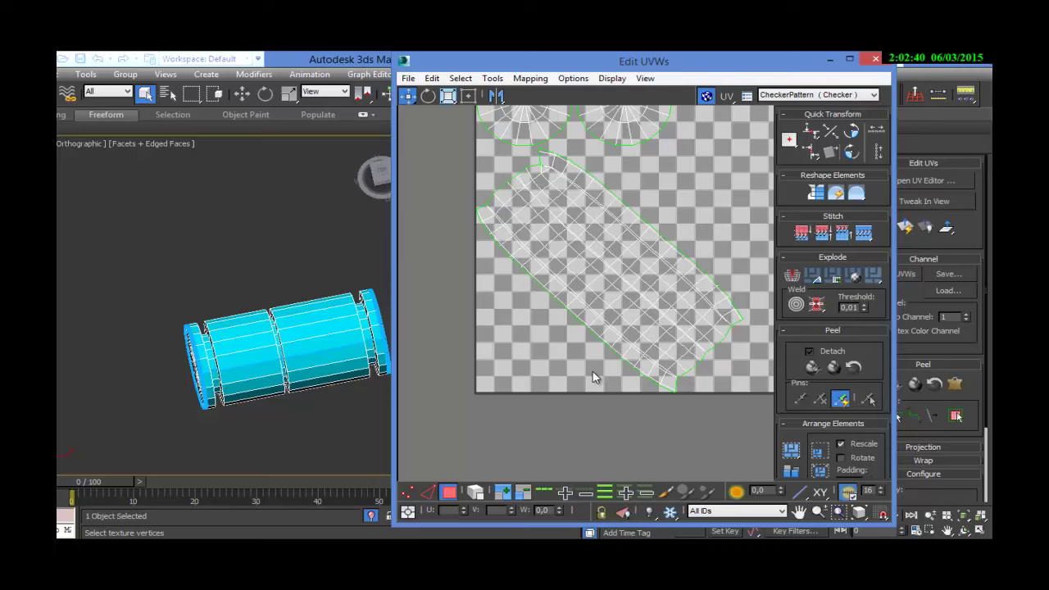
{"action": "scroll", "coordinate": [594, 377], "scroll_direction": "up", "scroll_amount": 2}
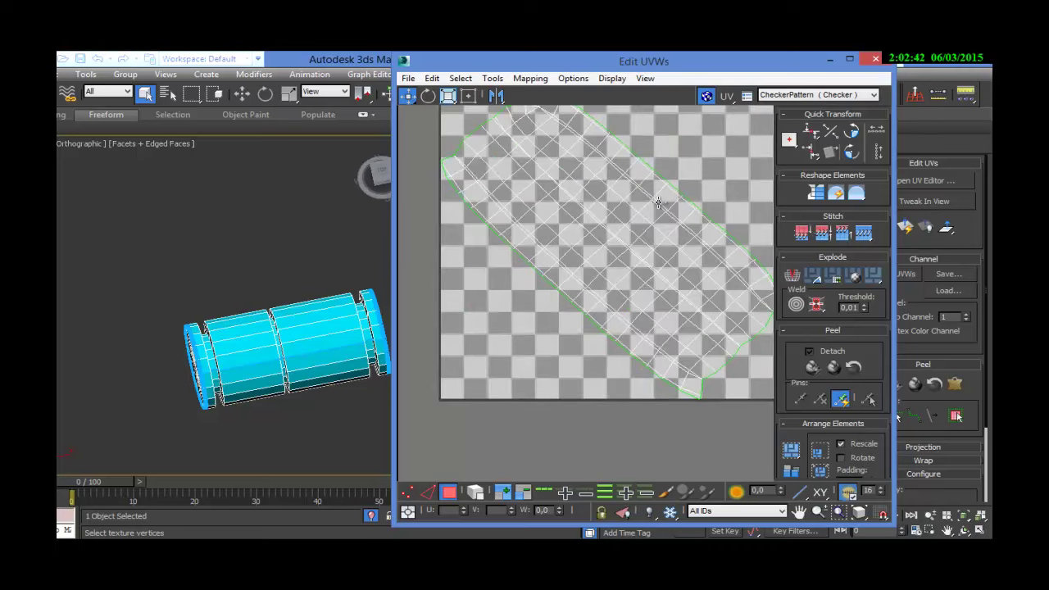
{"action": "left_click", "coordinate": [662, 208]}
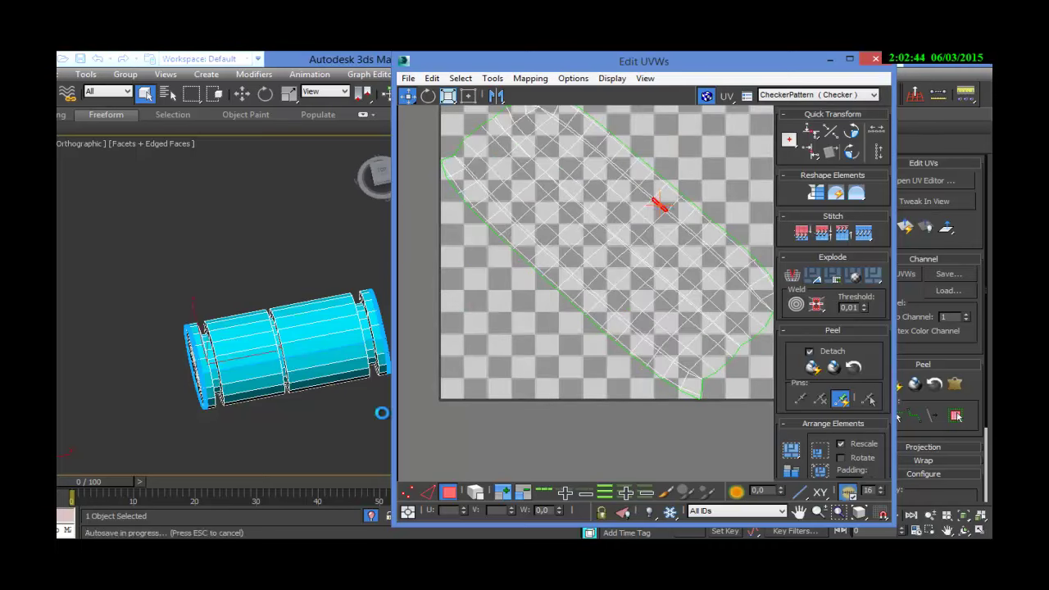
{"action": "left_click", "coordinate": [679, 210]}
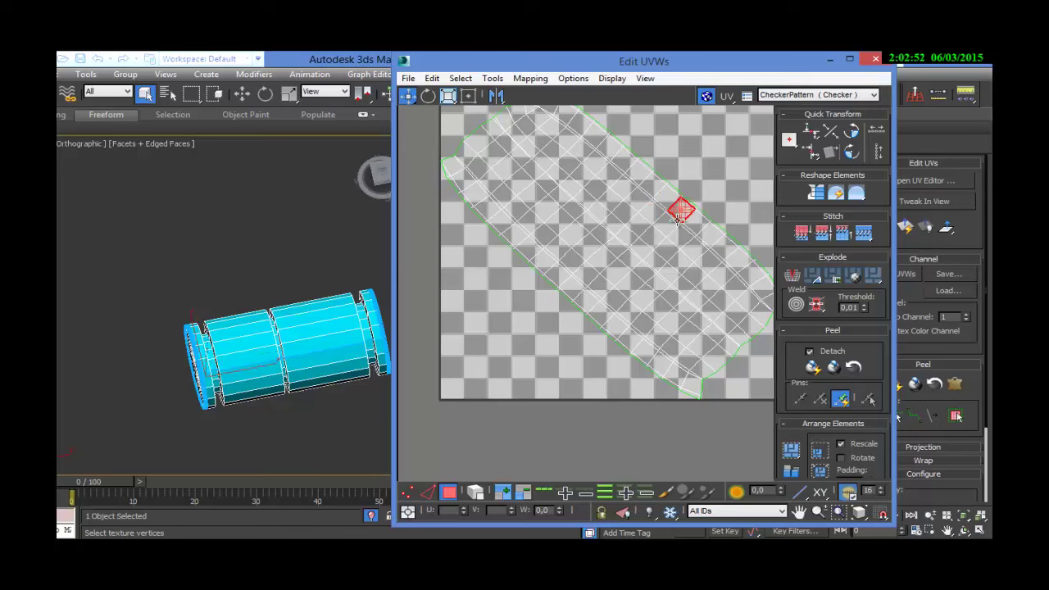
{"action": "left_click", "coordinate": [665, 224]}
{"action": "key", "text": "3"}
{"action": "left_click", "coordinate": [315, 339]}
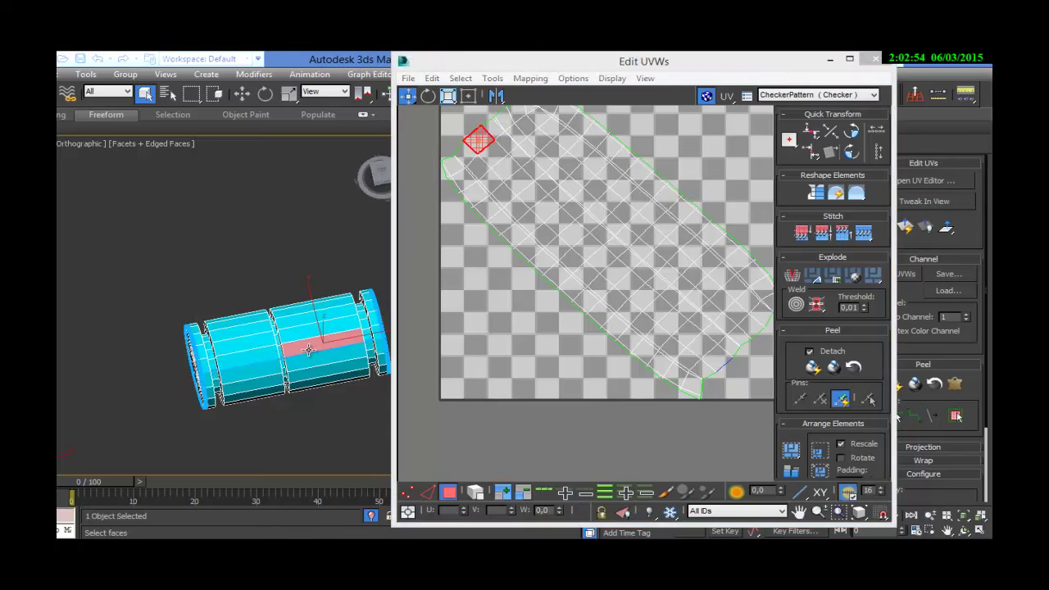
Select a narrow groove face between the cylinder's two body segments and examine where it lies in the UV layout.
{"action": "scroll", "coordinate": [309, 350], "scroll_direction": "up", "scroll_amount": 2}
{"action": "key", "text": "1"}
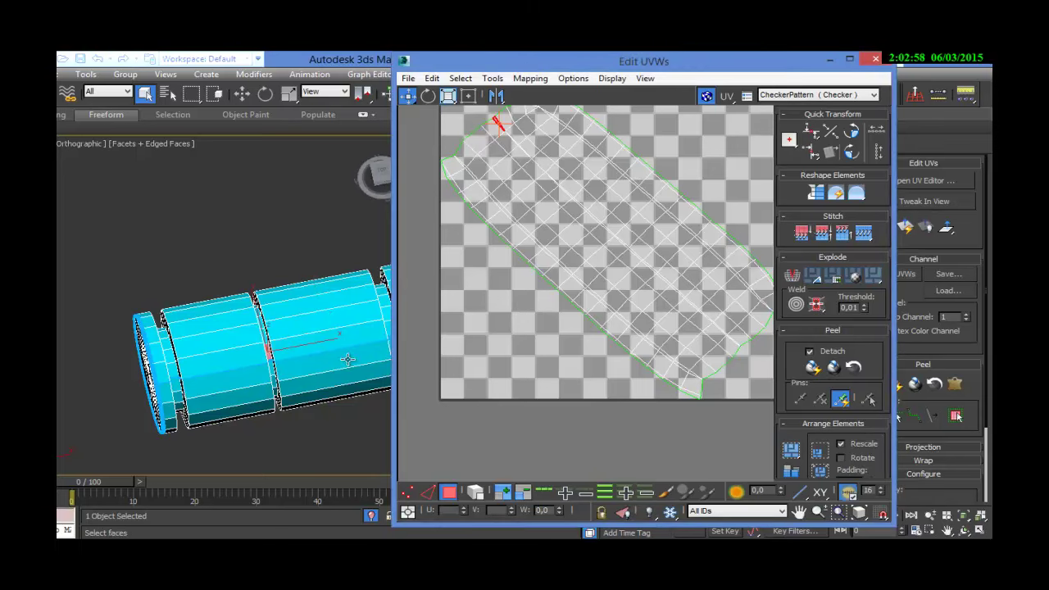
{"action": "scroll", "coordinate": [285, 359], "scroll_direction": "up", "scroll_amount": 2}
{"action": "scroll", "coordinate": [285, 359], "scroll_direction": "down", "scroll_amount": 5}
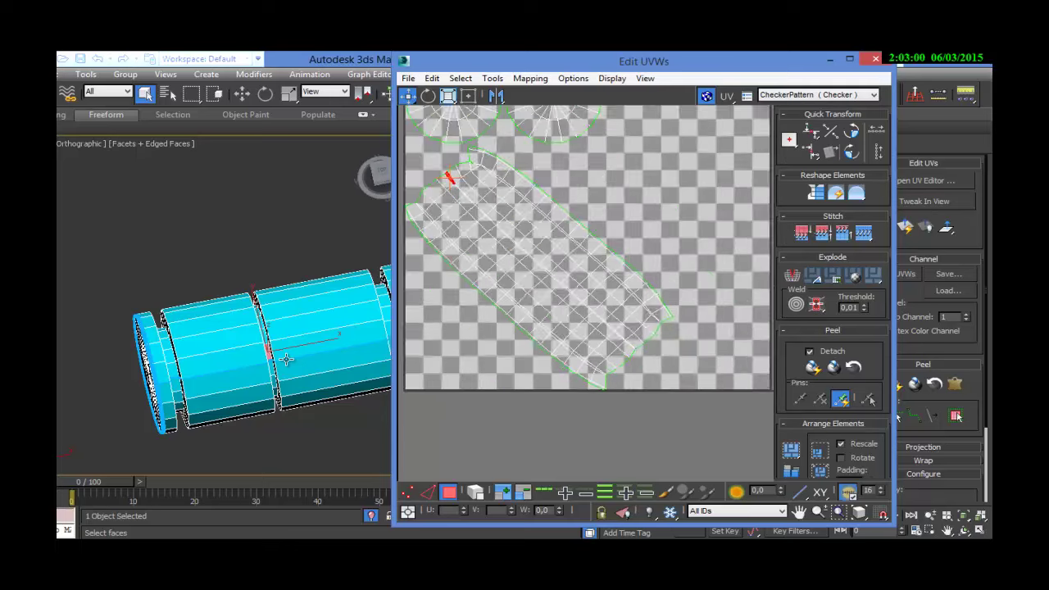
{"action": "middle_click_drag", "start_coordinate": [533, 340], "coordinate": [649, 314]}
{"action": "scroll", "coordinate": [649, 314], "scroll_direction": "up", "scroll_amount": 1}
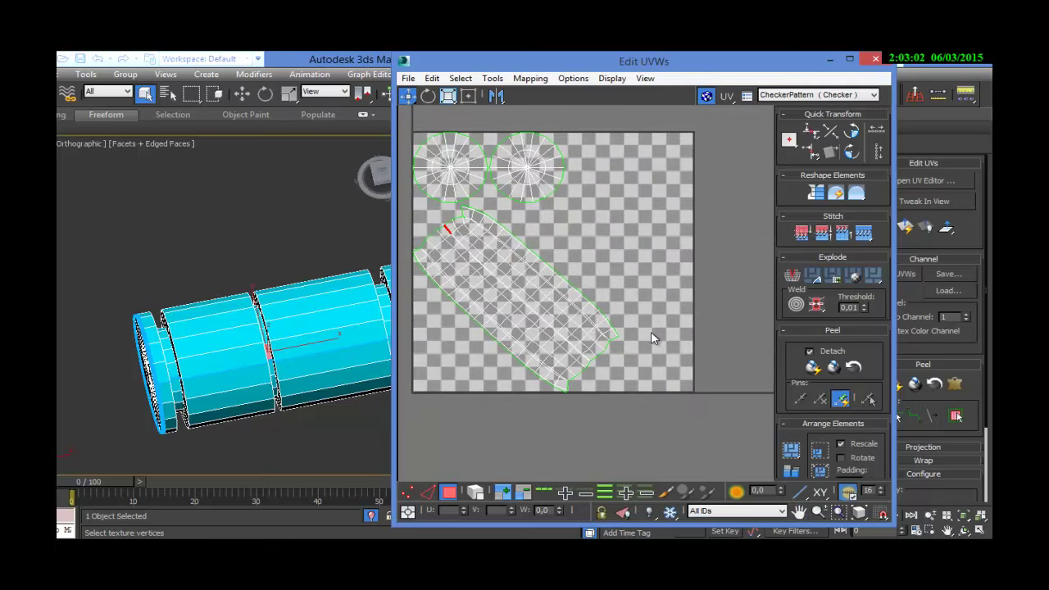
Select all the cylinder's faces and apply Normal Mapping with Back/Front Mapping, 0,02 spacing, and normalized, rotated and width-aligned clusters.
{"action": "left_click", "coordinate": [144, 255]}
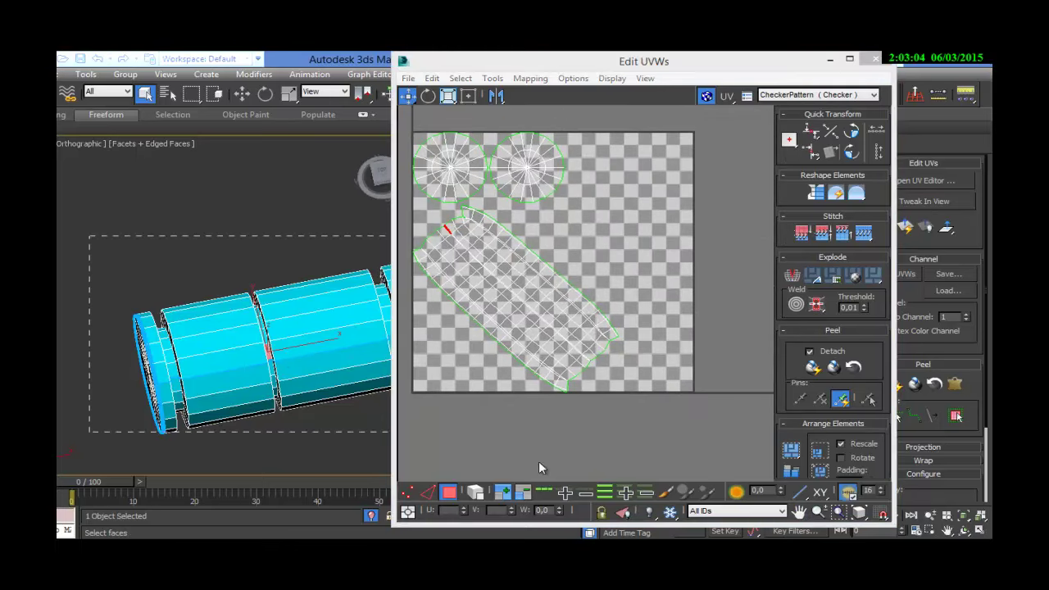
{"action": "key", "text": "ctrl+a"}
{"action": "left_click", "coordinate": [560, 466]}
{"action": "left_click", "coordinate": [529, 79]}
{"action": "left_click", "coordinate": [516, 110]}
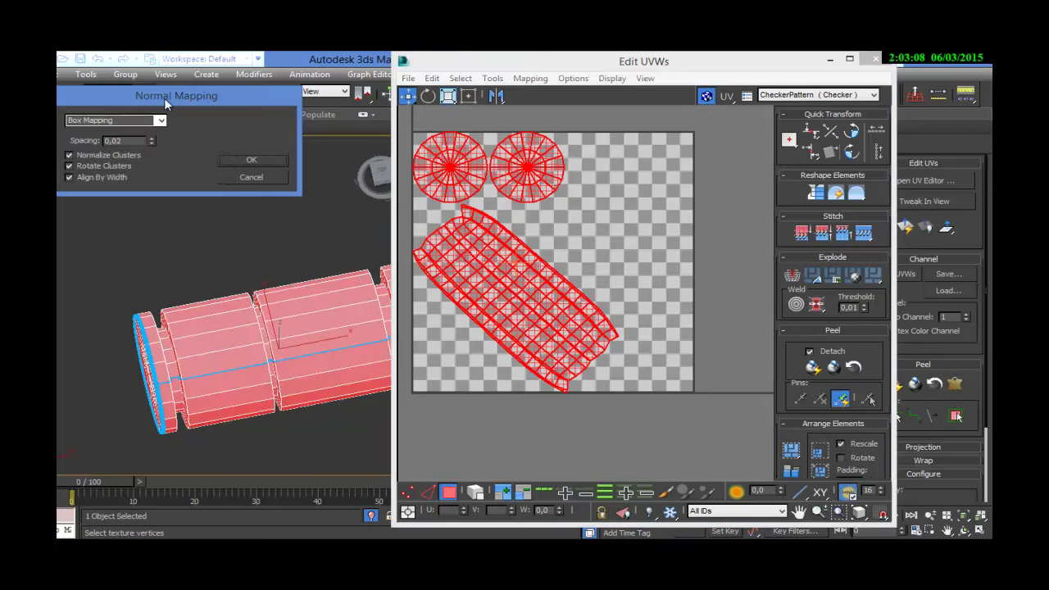
{"action": "left_click_drag", "start_coordinate": [163, 97], "coordinate": [208, 109]}
{"action": "left_click", "coordinate": [197, 131]}
{"action": "left_click", "coordinate": [189, 141]}
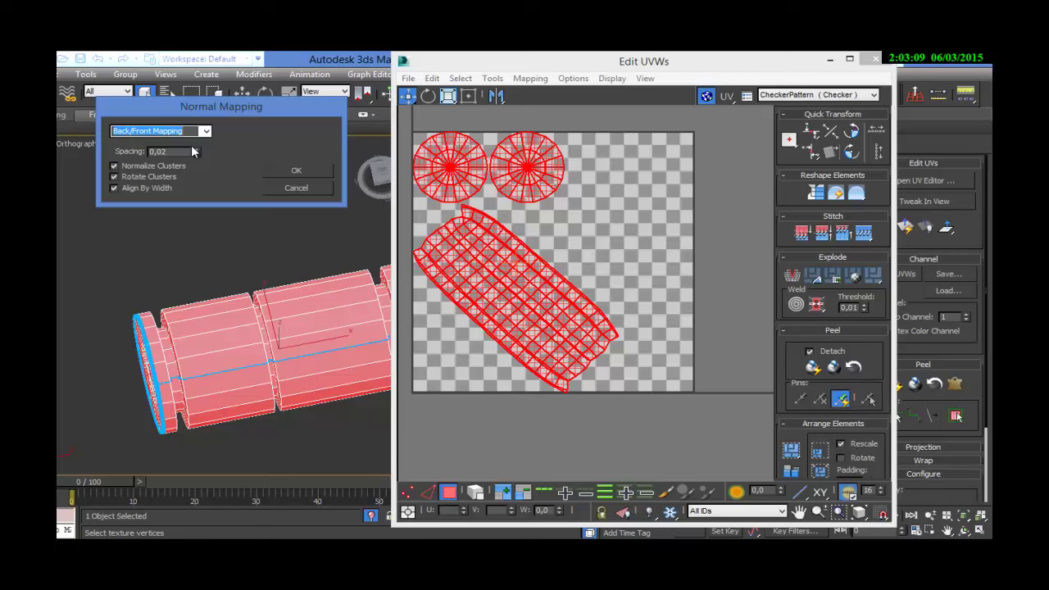
{"action": "left_click", "coordinate": [297, 171]}
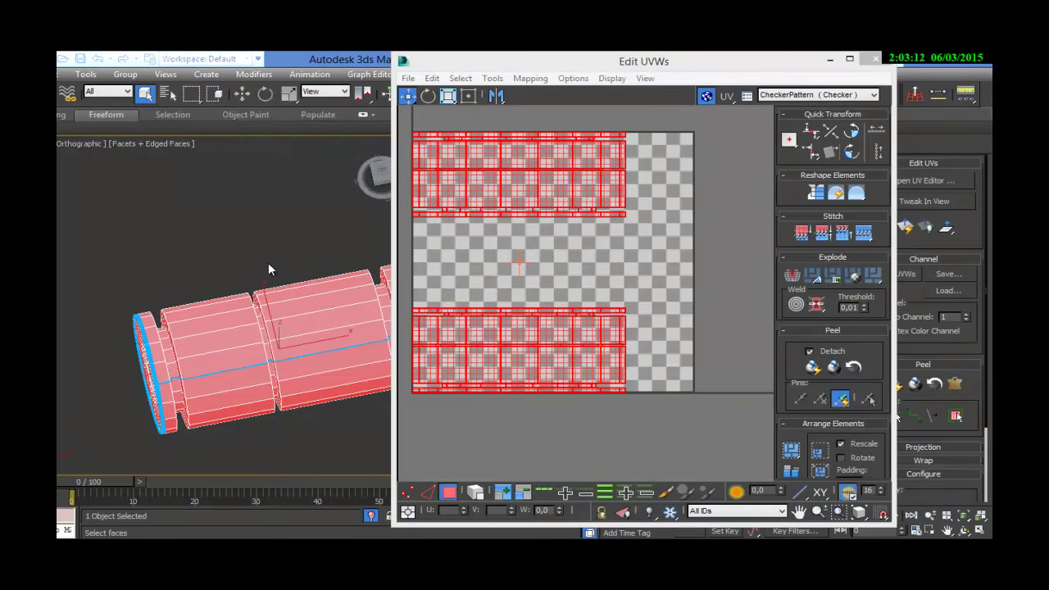
Open the UV template rendering settings and set the seam edges' colour to dark green.
{"action": "left_click", "coordinate": [409, 115]}
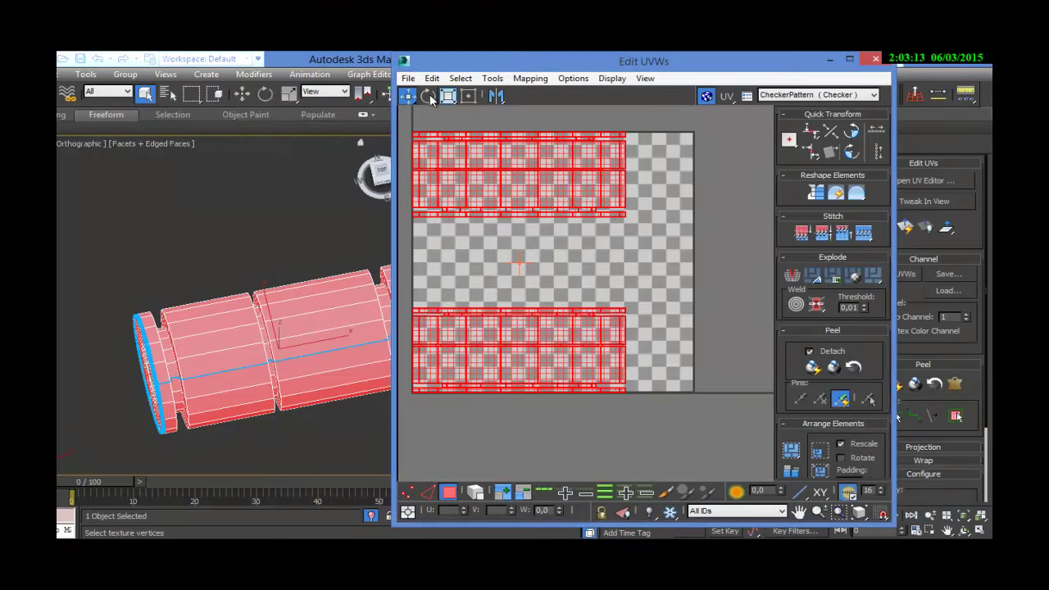
{"action": "left_click", "coordinate": [491, 78]}
{"action": "left_click", "coordinate": [371, 324]}
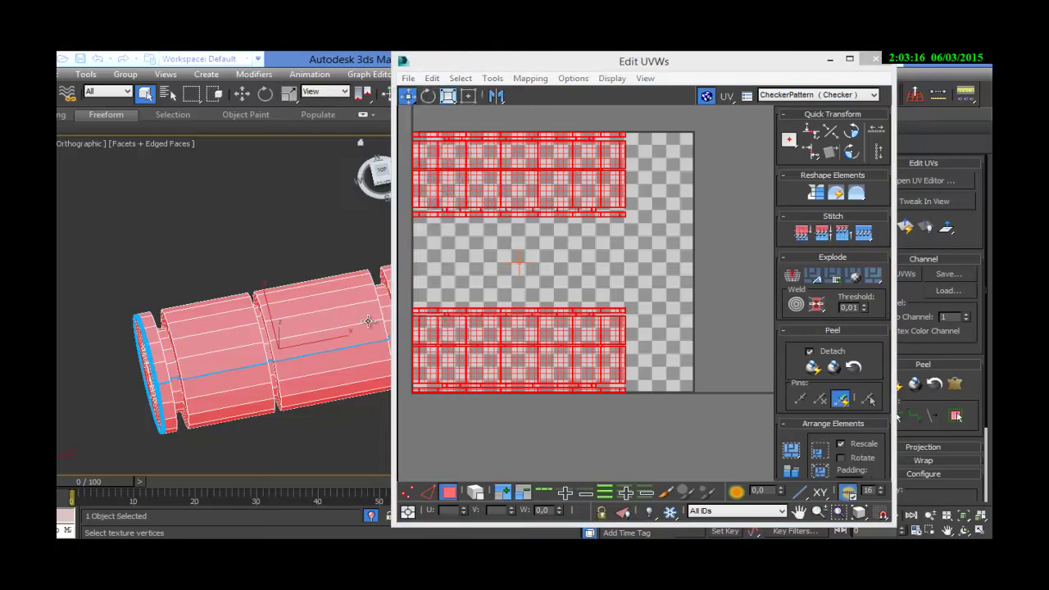
{"action": "left_click", "coordinate": [489, 305]}
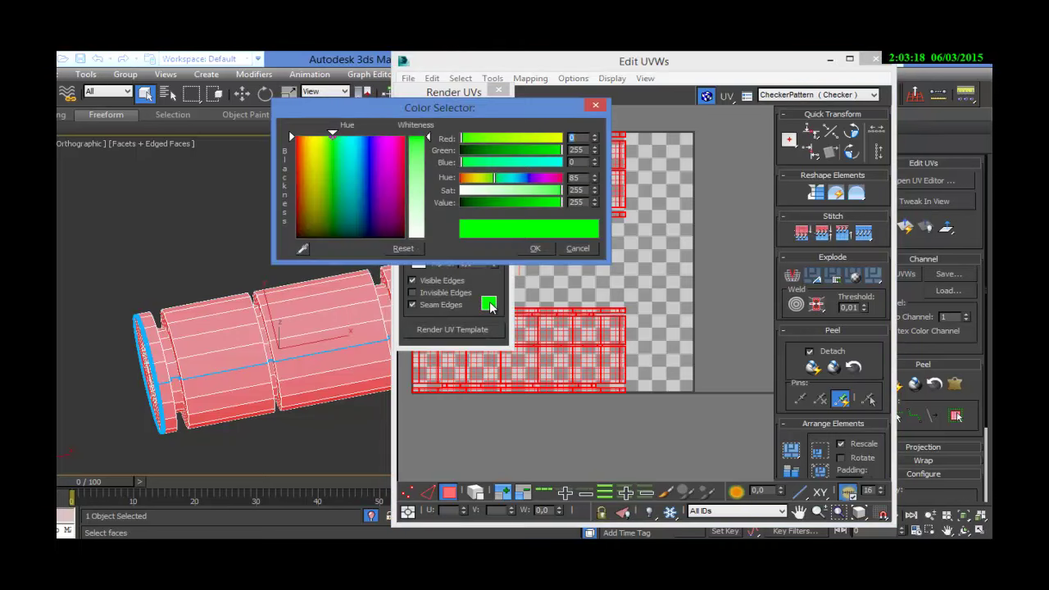
{"action": "left_click", "coordinate": [328, 223]}
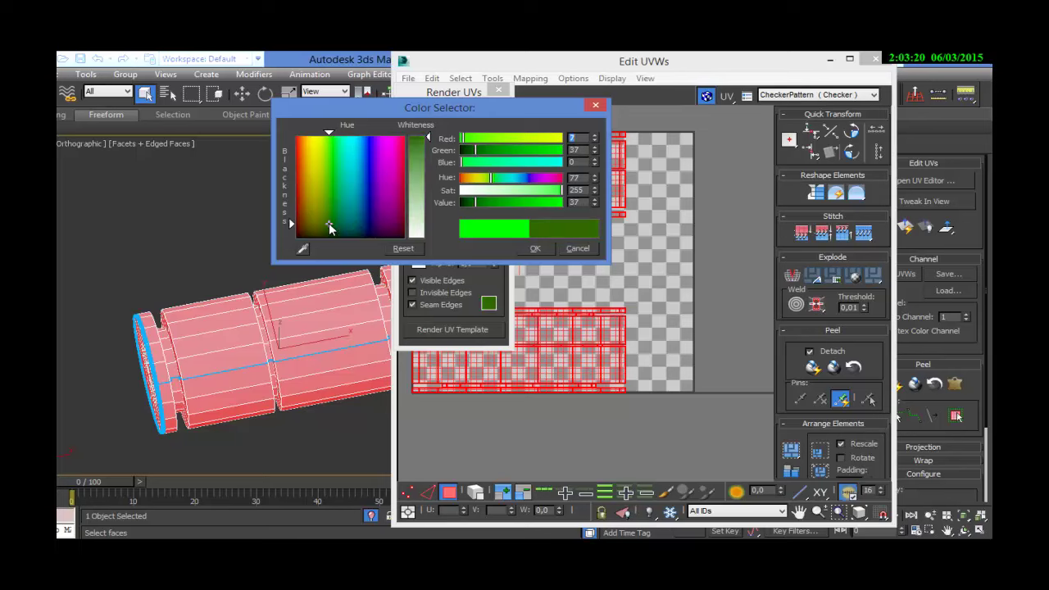
{"action": "left_click", "coordinate": [537, 249]}
Set the regular edges' colour to dark olive yellow and render the UV template at 1024 x 1024.
{"action": "left_click", "coordinate": [419, 259]}
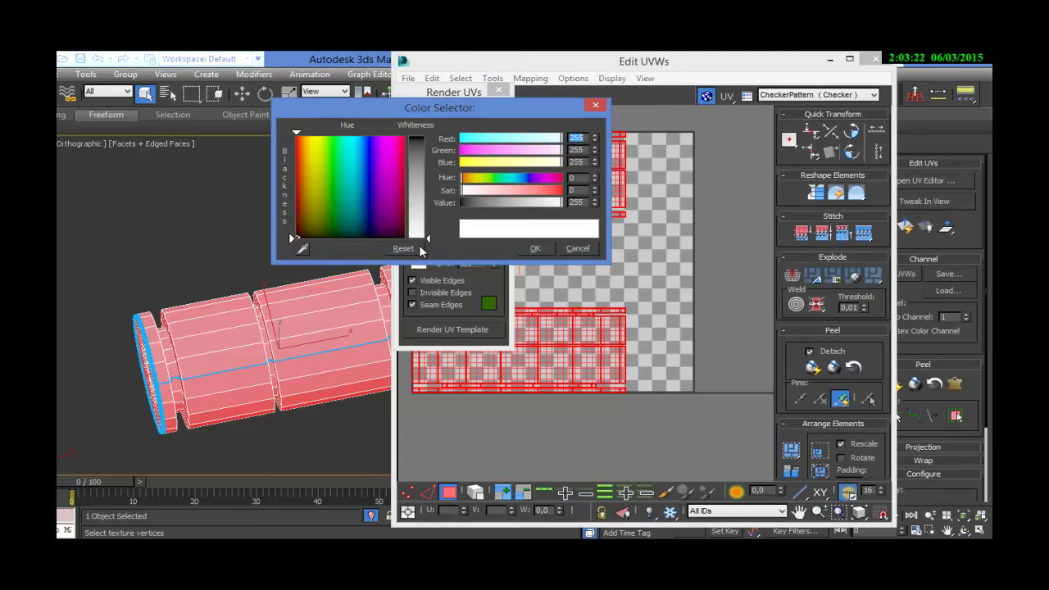
{"action": "left_click", "coordinate": [317, 153]}
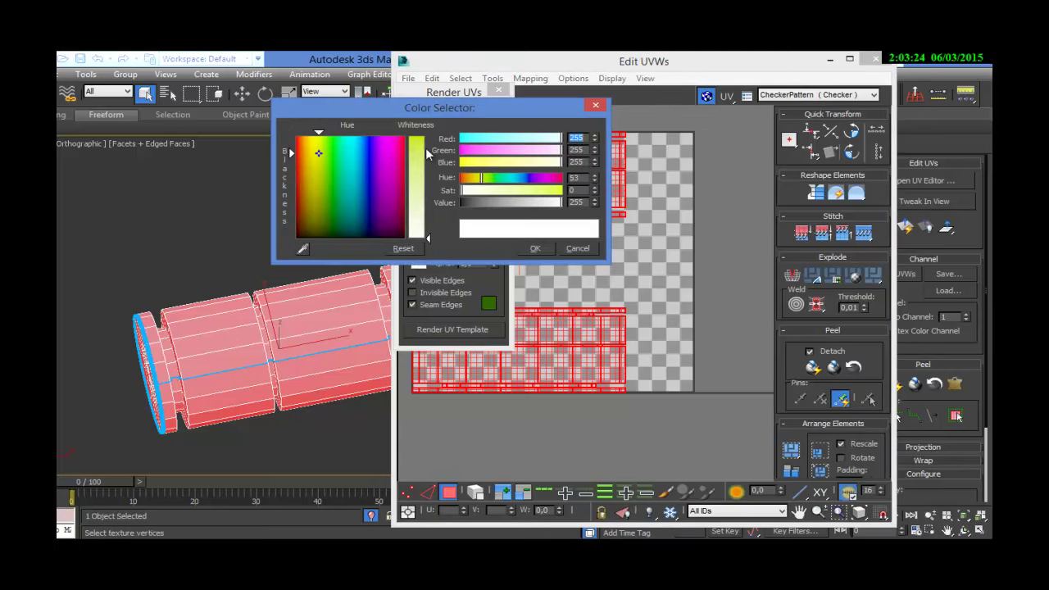
{"action": "left_click_drag", "start_coordinate": [323, 167], "coordinate": [319, 221]}
{"action": "left_click", "coordinate": [536, 248]}
{"action": "left_click", "coordinate": [452, 329]}
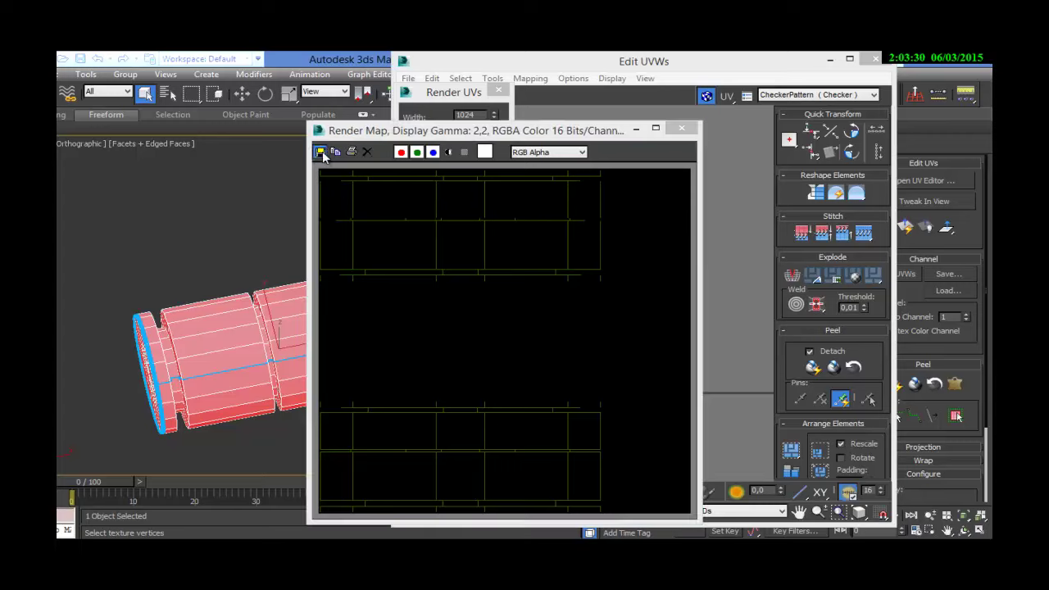
Save the rendered UV template in the Luminaria folder as a PNG image named UV_metal_com_furos.
{"action": "left_click", "coordinate": [320, 152]}
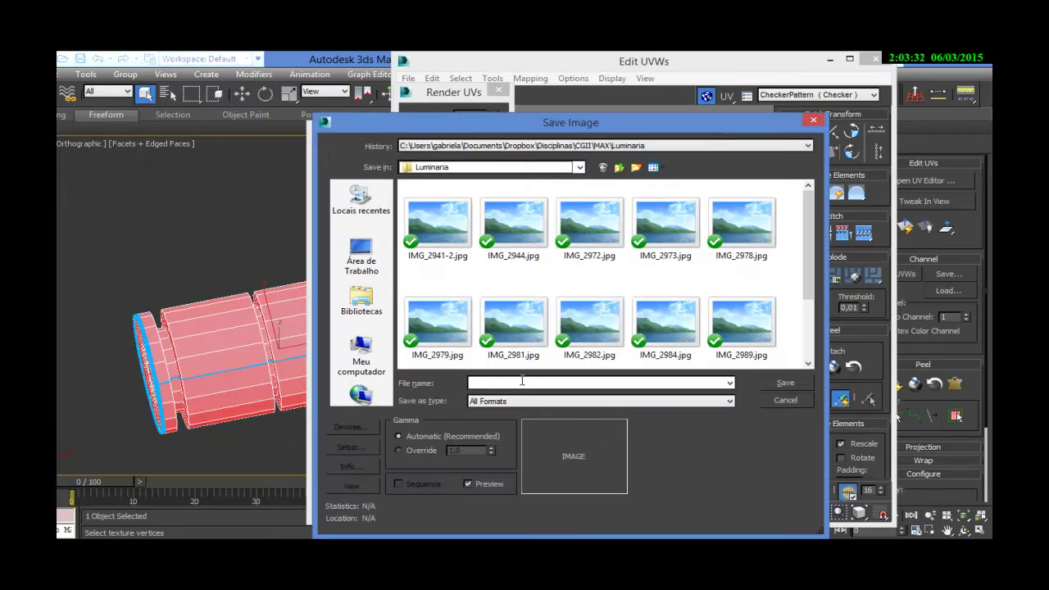
{"action": "type", "text": "UV_metal_com_furos"}
{"action": "left_click", "coordinate": [625, 401]}
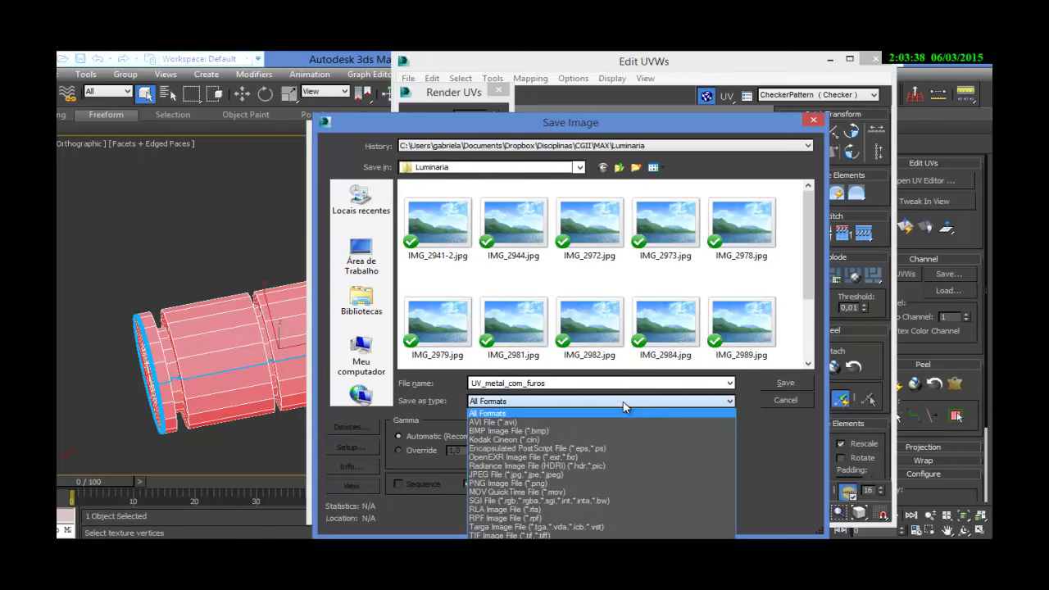
{"action": "left_click", "coordinate": [536, 483]}
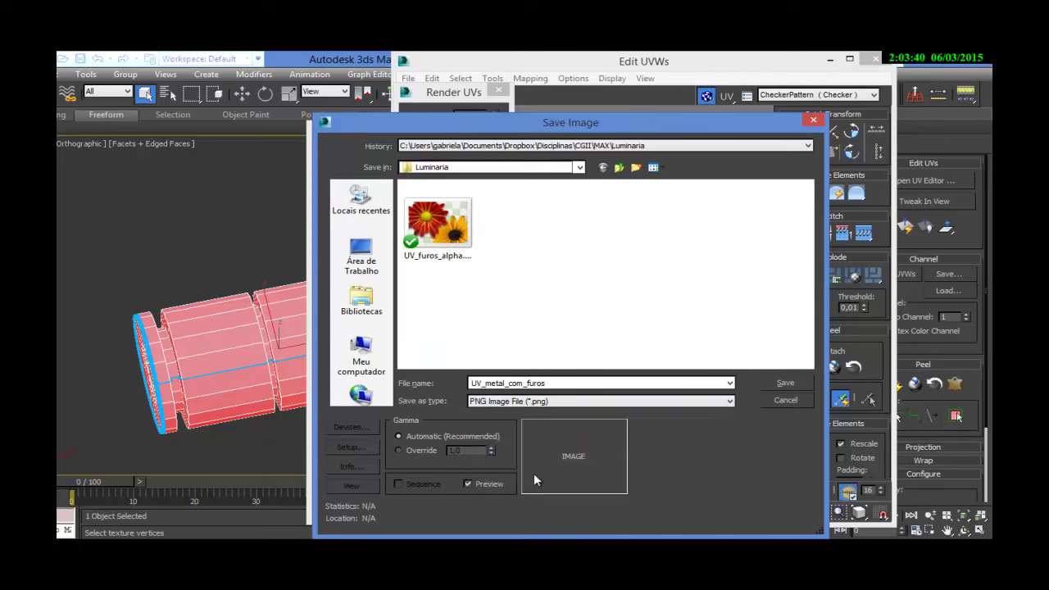
{"action": "left_click", "coordinate": [786, 383]}
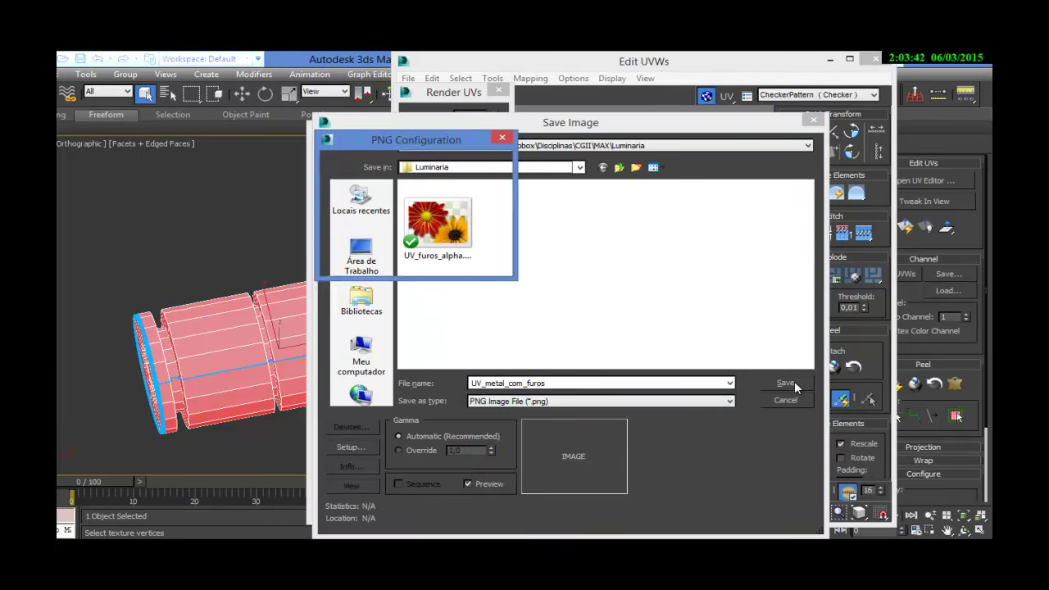
{"action": "left_click", "coordinate": [411, 265]}
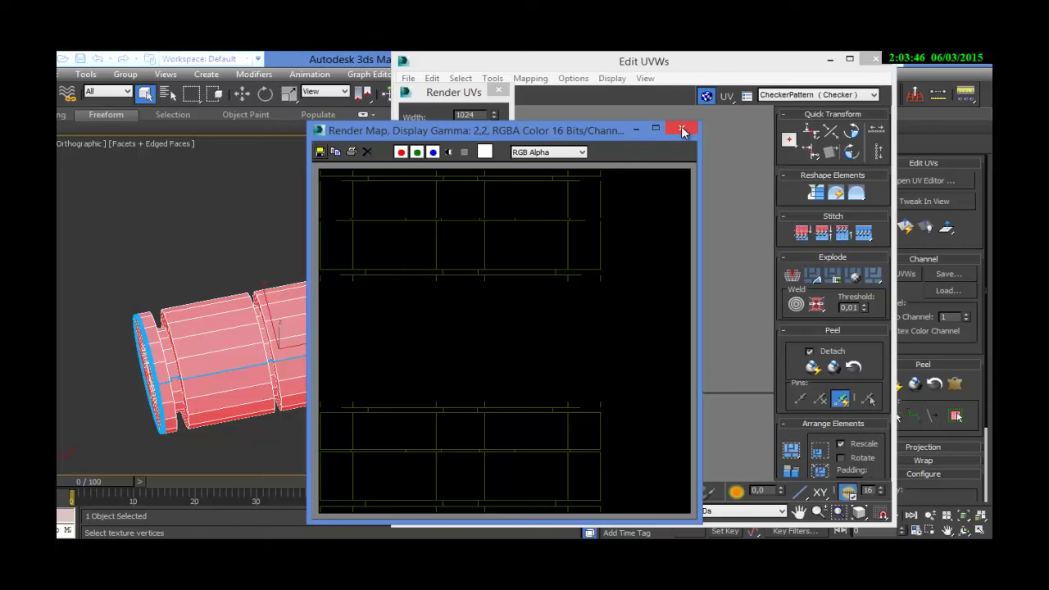
Close the rendered map, the UV rendering settings and the UV editor.
{"action": "left_click", "coordinate": [684, 132]}
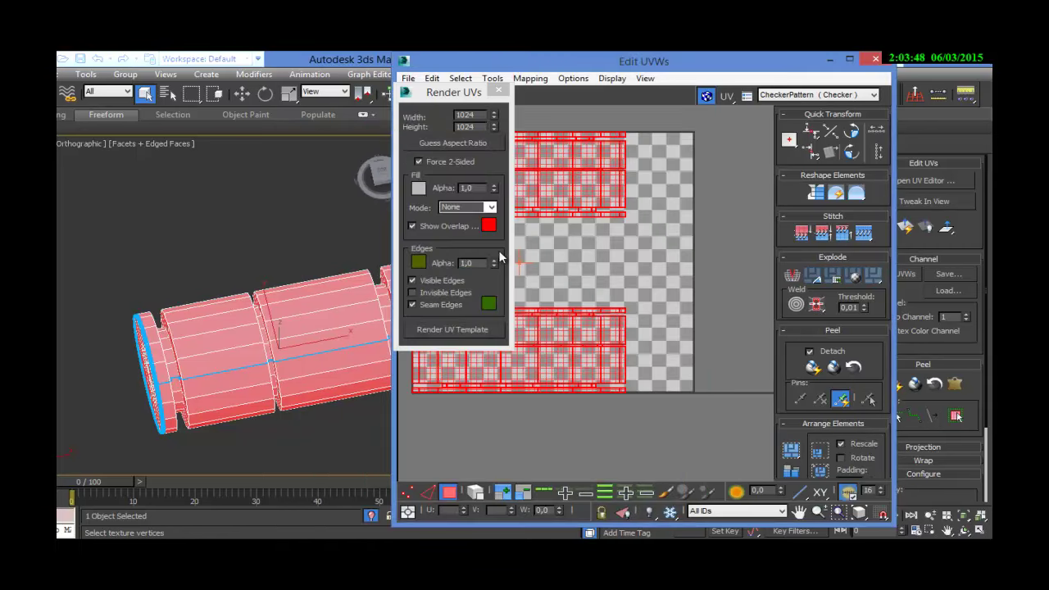
{"action": "left_click", "coordinate": [498, 91]}
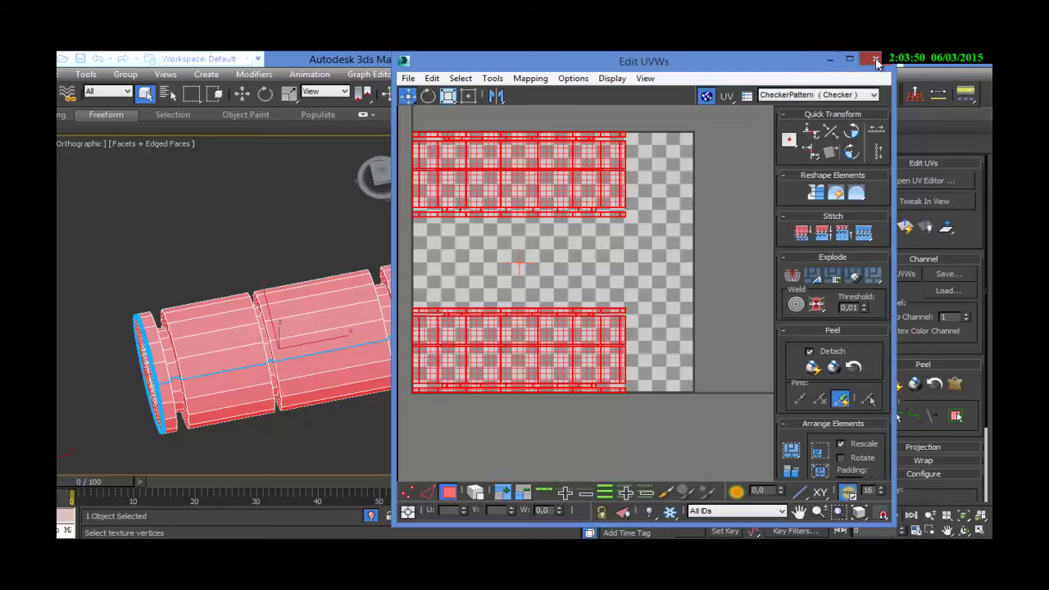
{"action": "left_click", "coordinate": [875, 59]}
Switch to Photoshop and open UV_metal_com_furos.png from the Luminaria folder, leaving its colours without colour management.
{"action": "key", "text": "alt+Tab"}
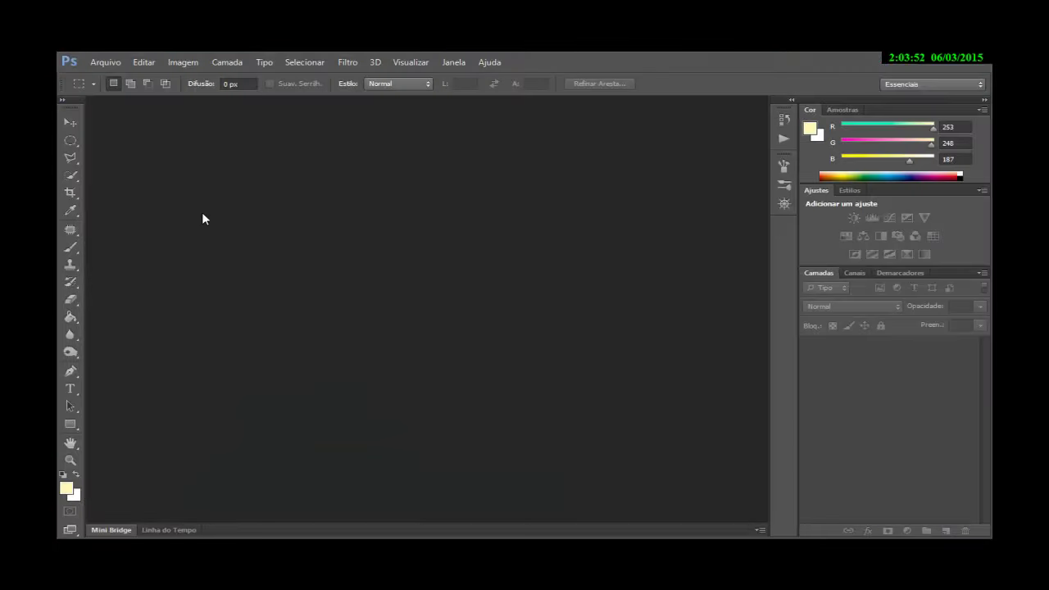
{"action": "left_click", "coordinate": [99, 64]}
{"action": "left_click", "coordinate": [109, 88]}
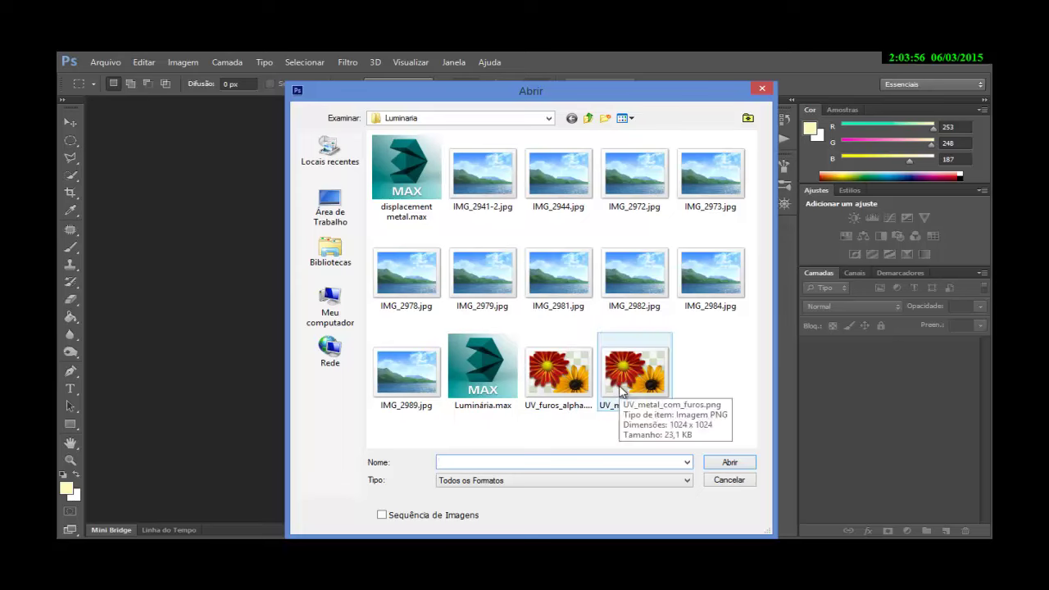
{"action": "left_click", "coordinate": [621, 385]}
{"action": "left_click", "coordinate": [732, 462]}
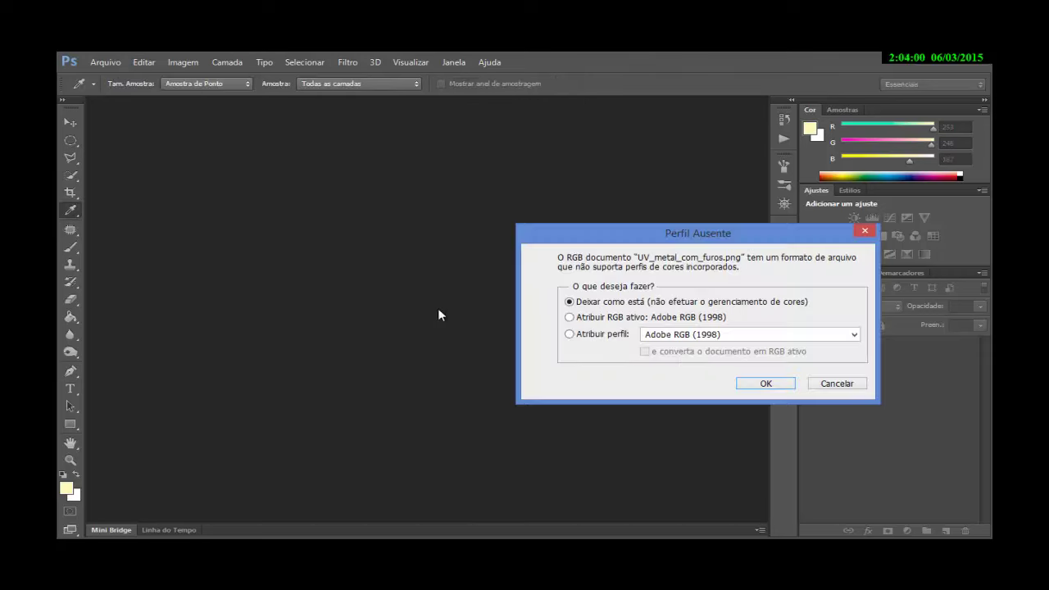
{"action": "left_click", "coordinate": [765, 383]}
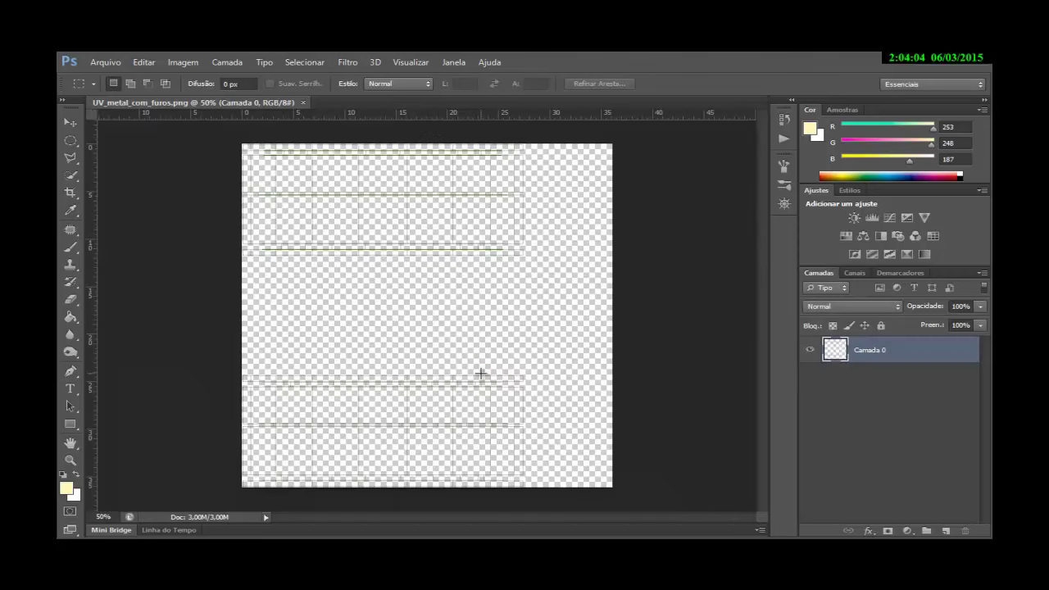
Rename the template's layer as UV.
{"action": "double_click", "coordinate": [872, 350]}
{"action": "type", "text": "UV"}
{"action": "key", "text": "Return"}
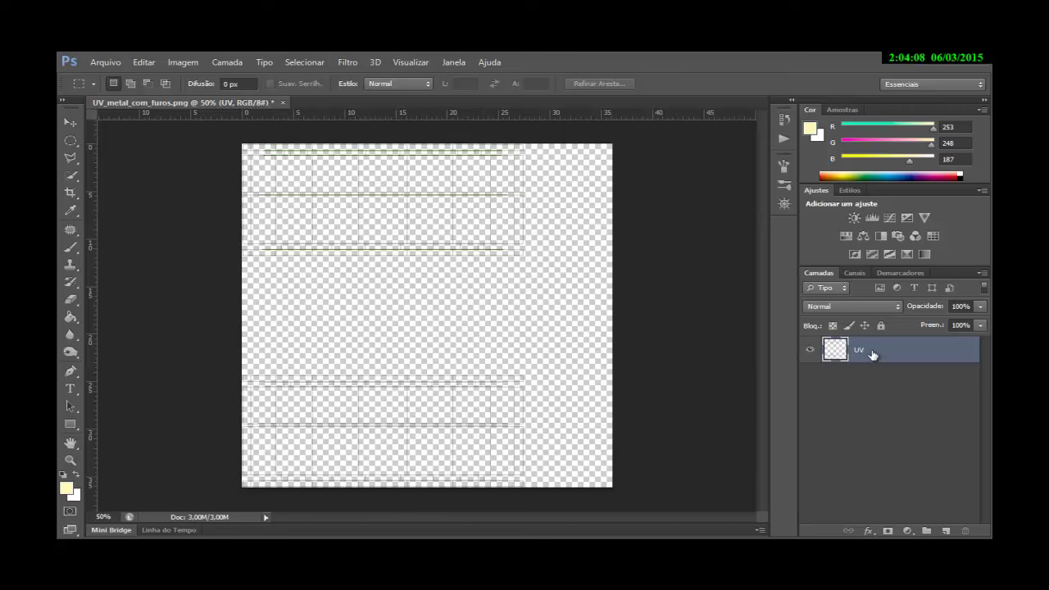
Reset the colours to default black and white and draw a small circular selection near the middle of the lower UV block's bottom row.
{"action": "left_click", "coordinate": [70, 141]}
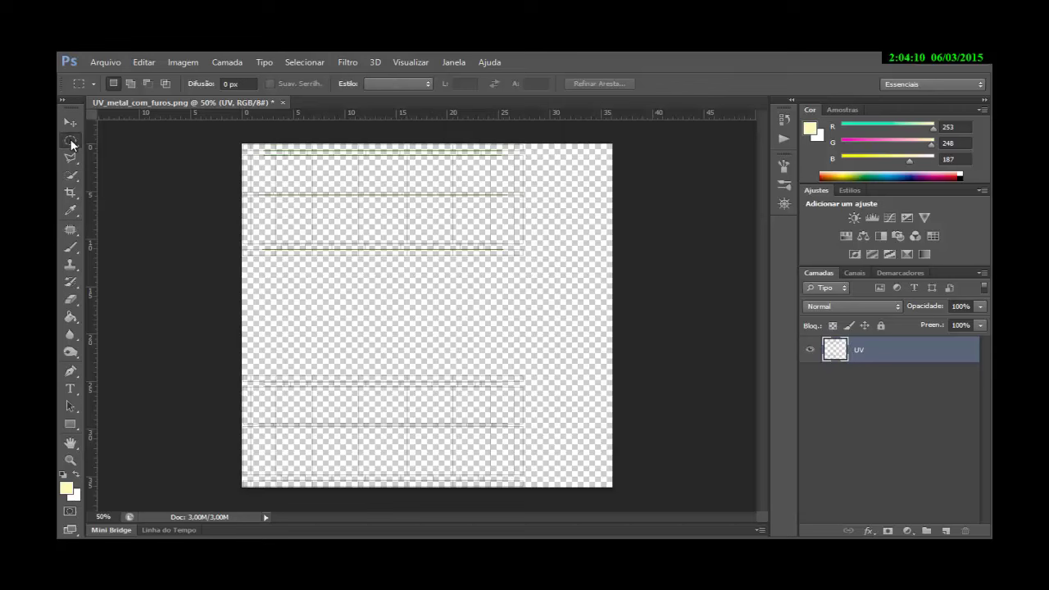
{"action": "left_click", "coordinate": [63, 475]}
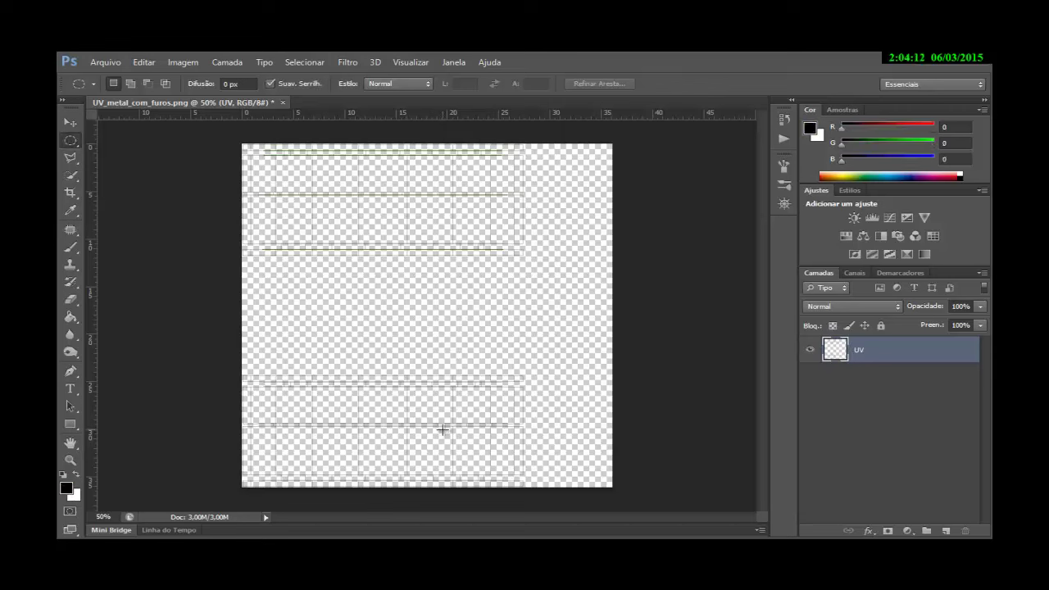
{"action": "left_click_drag", "start_coordinate": [375, 441], "coordinate": [403, 472], "text": "shift"}
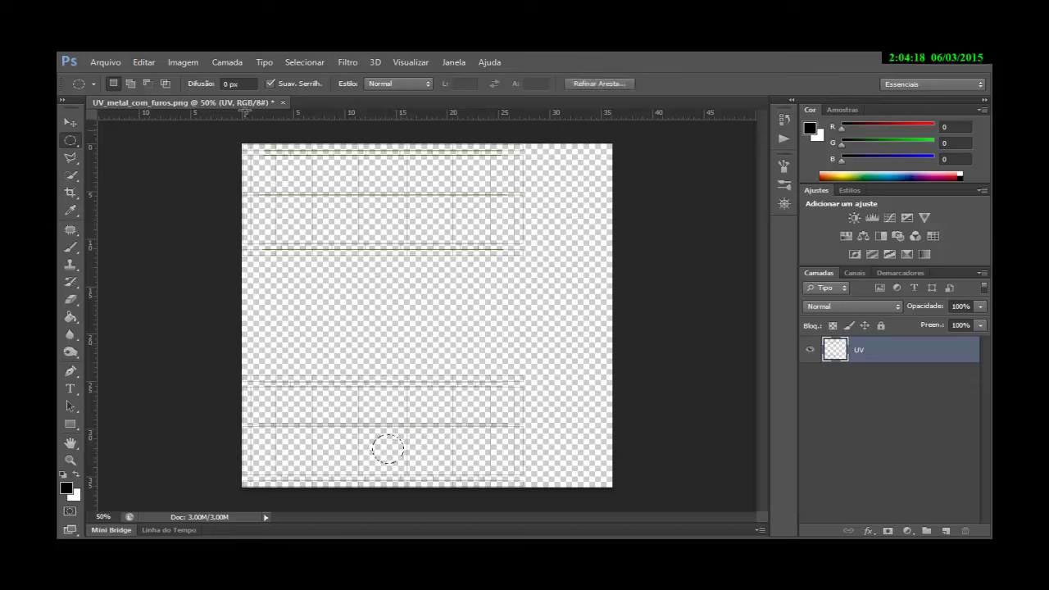
Try filling the circular selection with black directly on the UV layer, and undo back to the unfilled selection.
{"action": "left_click", "coordinate": [139, 62]}
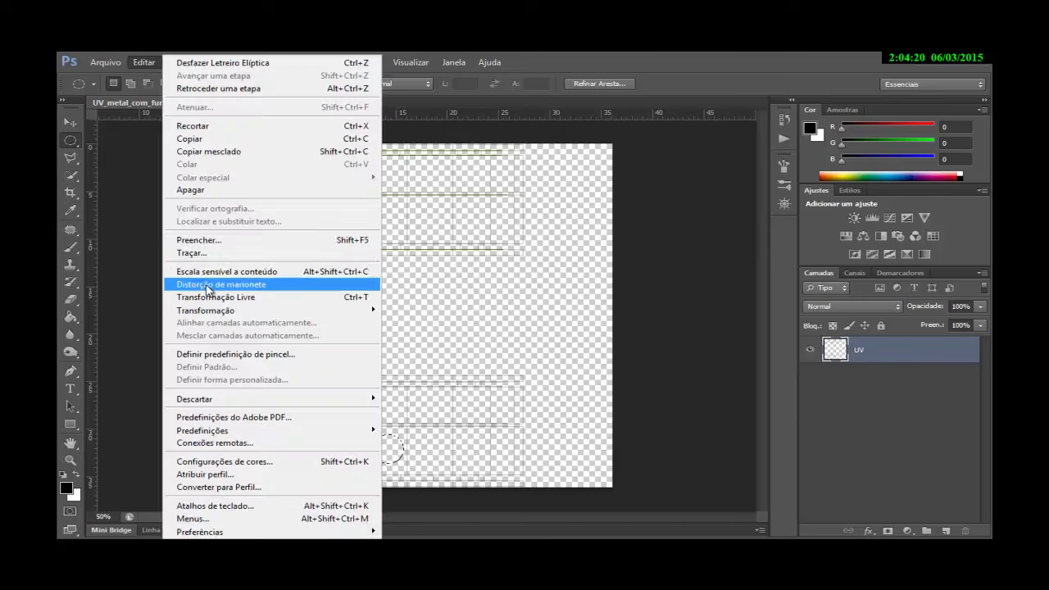
{"action": "left_click", "coordinate": [222, 239]}
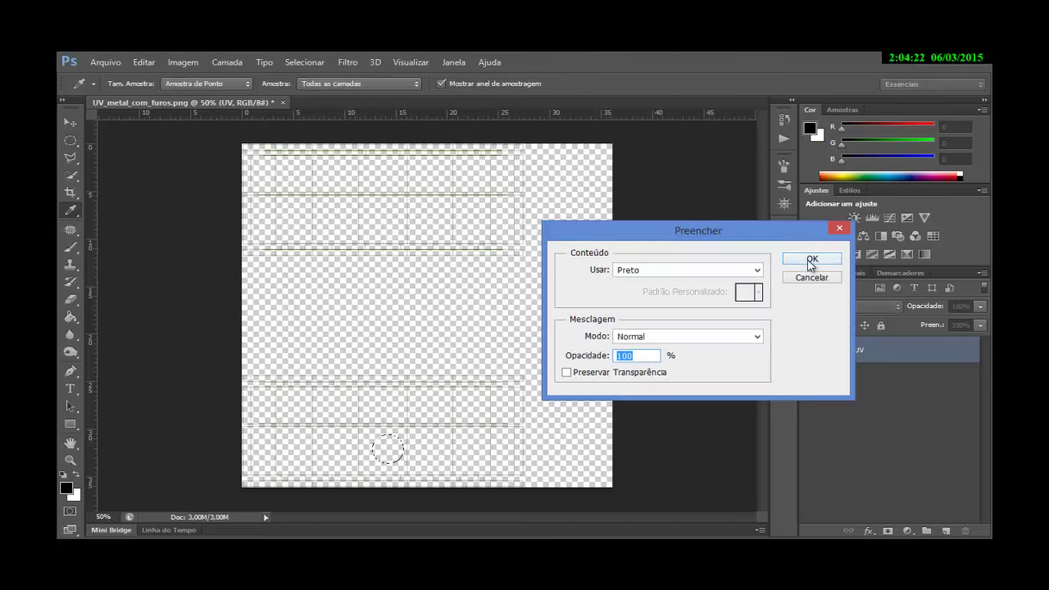
{"action": "left_click", "coordinate": [809, 259]}
{"action": "left_click", "coordinate": [70, 123]}
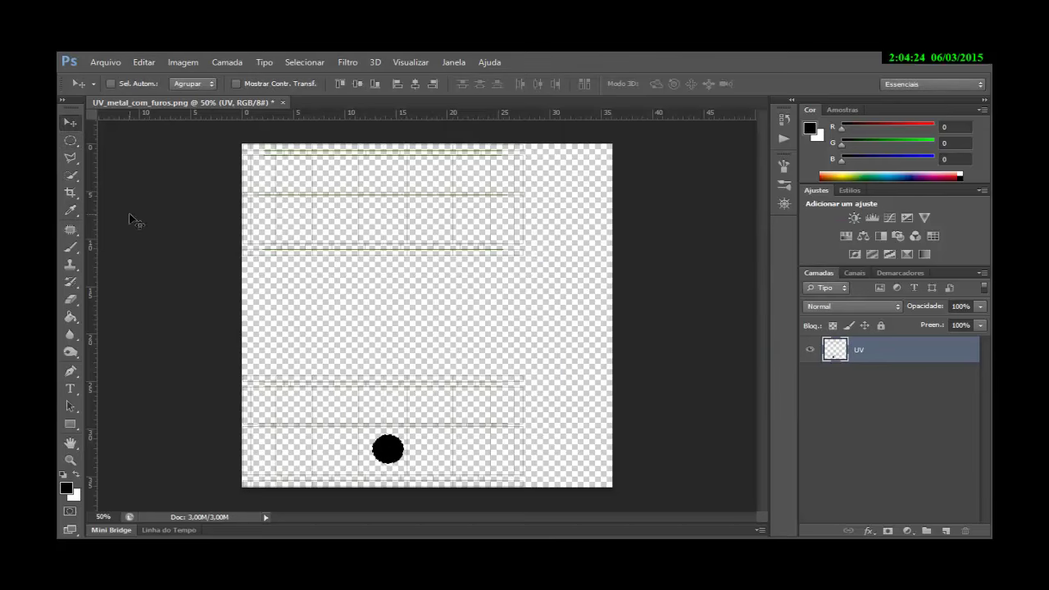
{"action": "key", "text": "ctrl+d"}
{"action": "key", "text": "ctrl+alt+z"}
{"action": "key", "text": "ctrl+alt+z"}
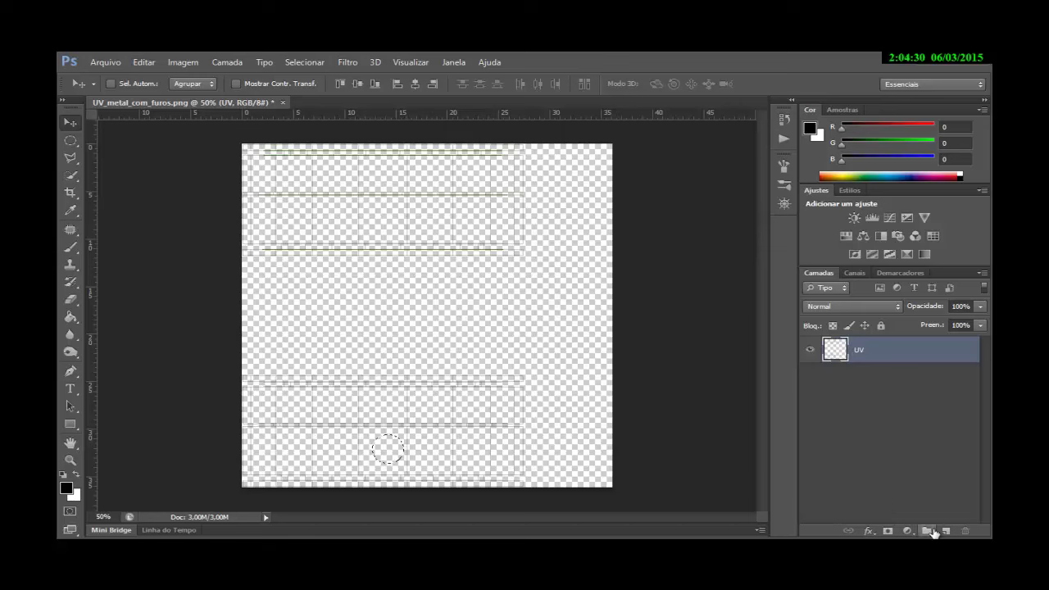
Add a new layer above the UV layer and fill the circular selection with black on it.
{"action": "left_click", "coordinate": [945, 531]}
{"action": "left_click", "coordinate": [144, 62]}
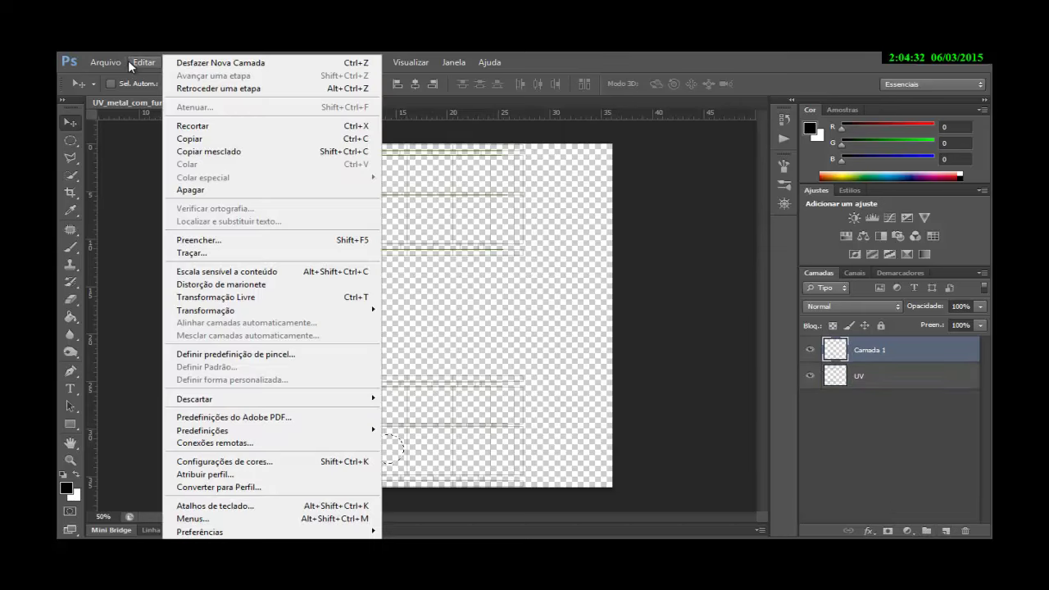
{"action": "left_click", "coordinate": [181, 248]}
{"action": "left_click", "coordinate": [799, 266]}
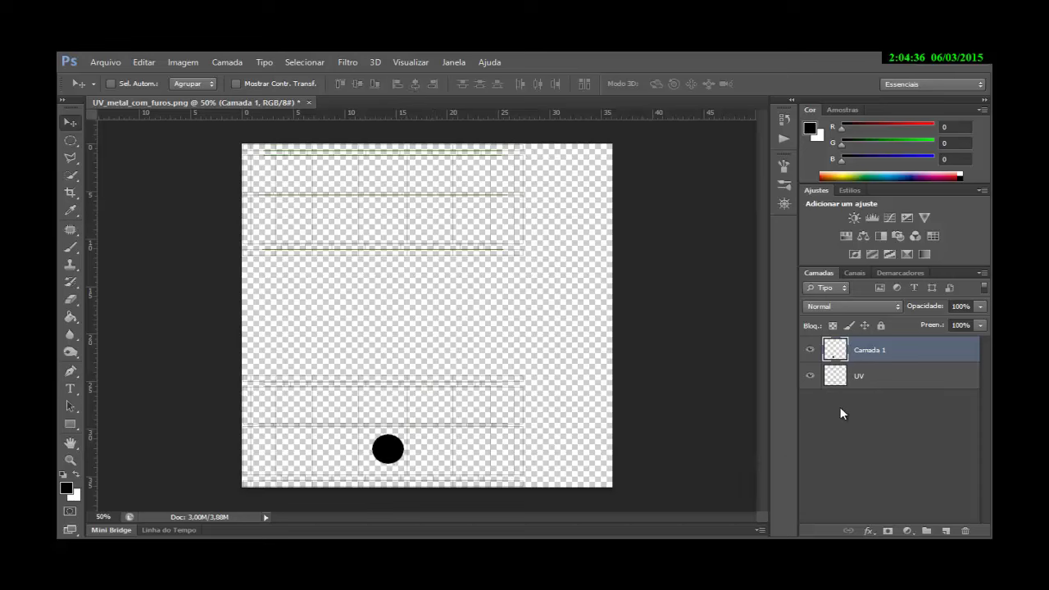
Hide the UV layer and save the image for the web as PNG-8 with transparency turned off.
{"action": "left_click", "coordinate": [810, 376]}
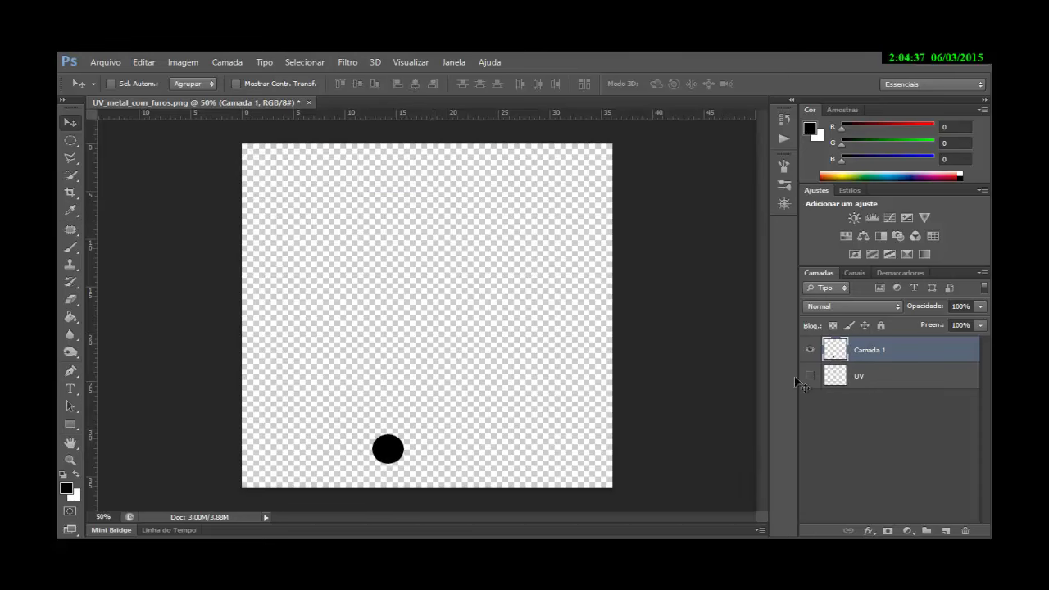
{"action": "left_click", "coordinate": [105, 62]}
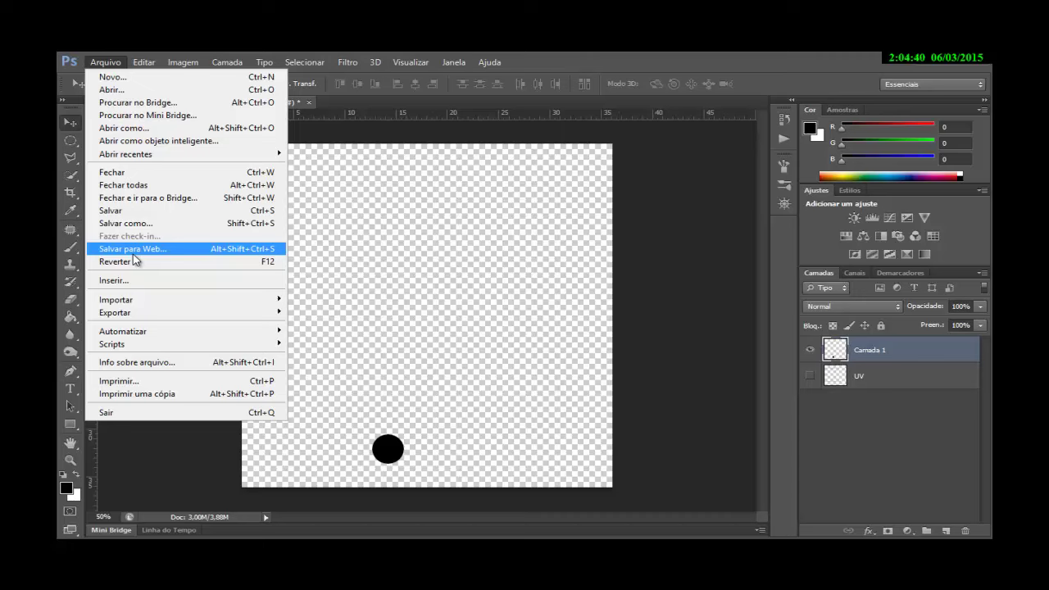
{"action": "left_click", "coordinate": [133, 254]}
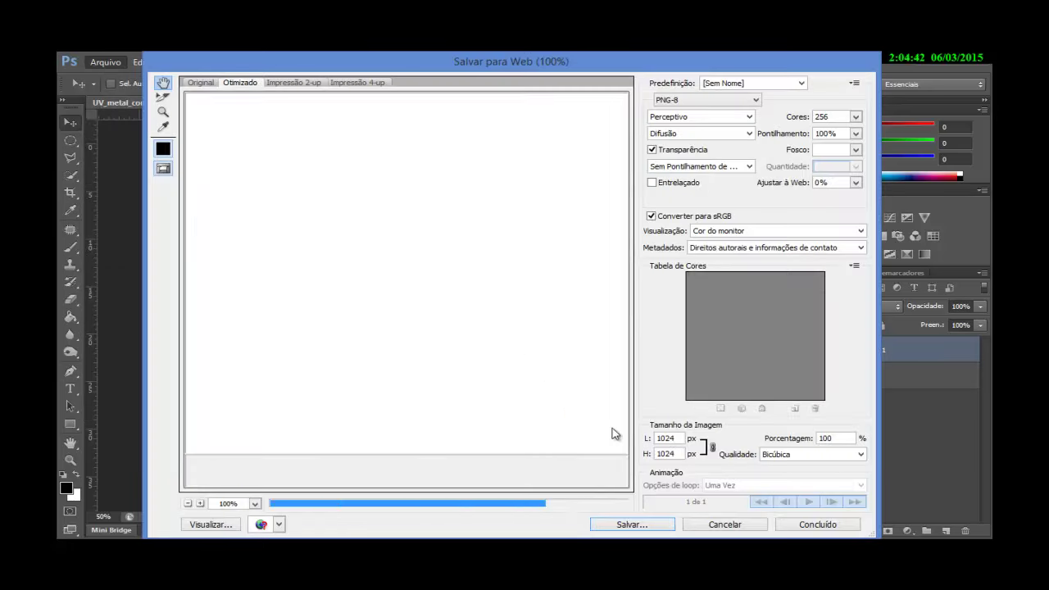
{"action": "left_click", "coordinate": [695, 150]}
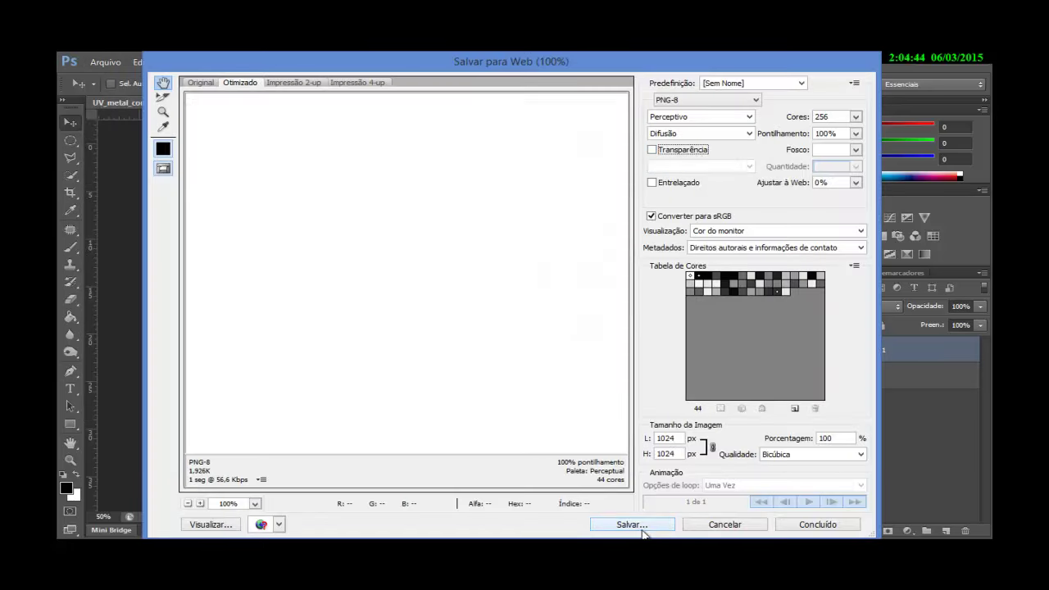
{"action": "left_click", "coordinate": [641, 528]}
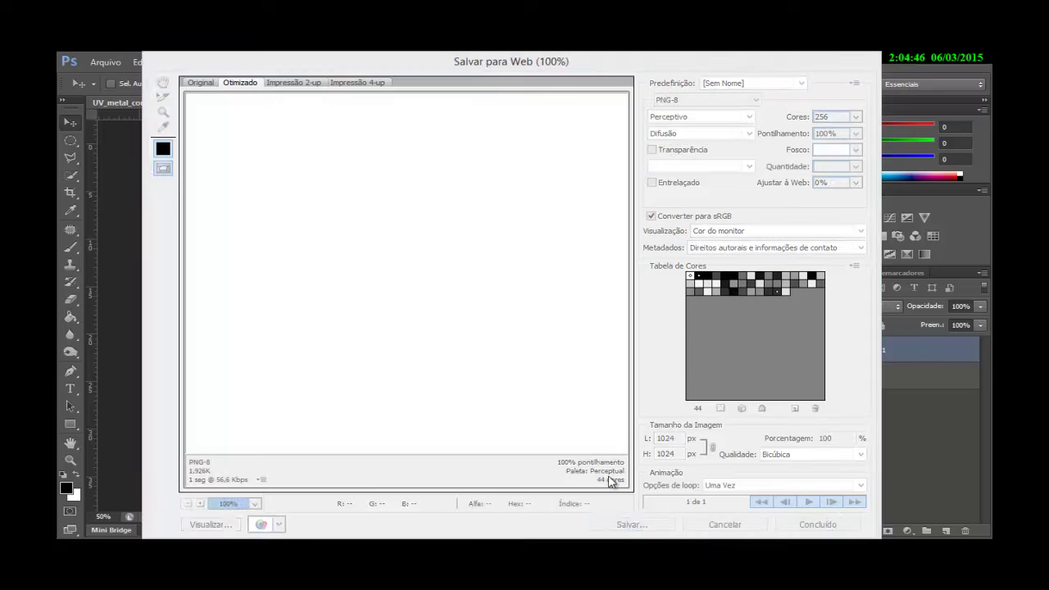
Name the exported file Metal_com_furos_cutout.png and save it in the Luminaria folder.
{"action": "left_click", "coordinate": [341, 164]}
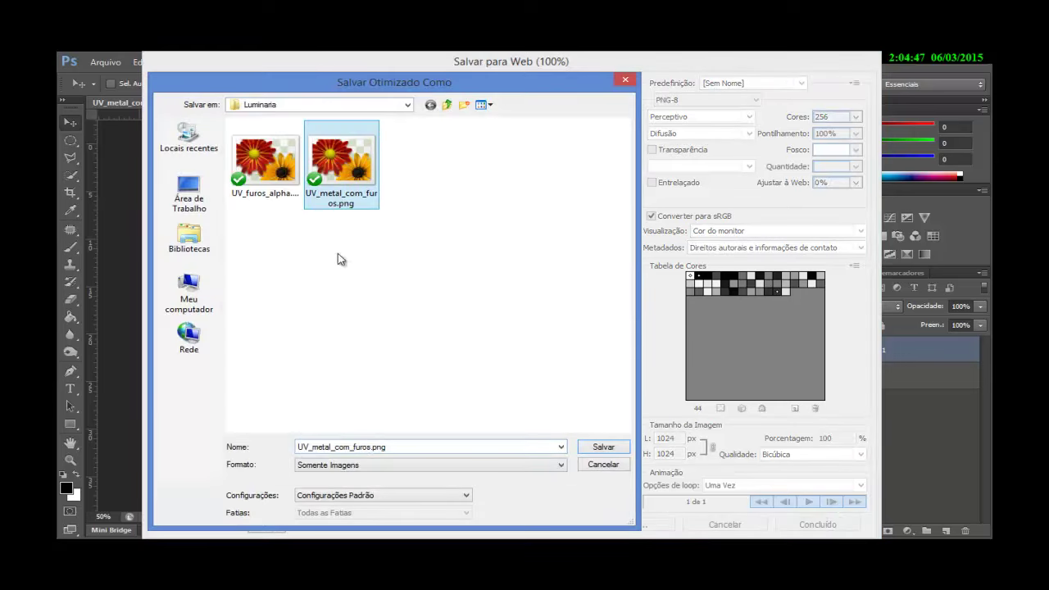
{"action": "double_click", "coordinate": [361, 446]}
{"action": "left_click", "coordinate": [370, 449]}
{"action": "type", "text": "_cutout"}
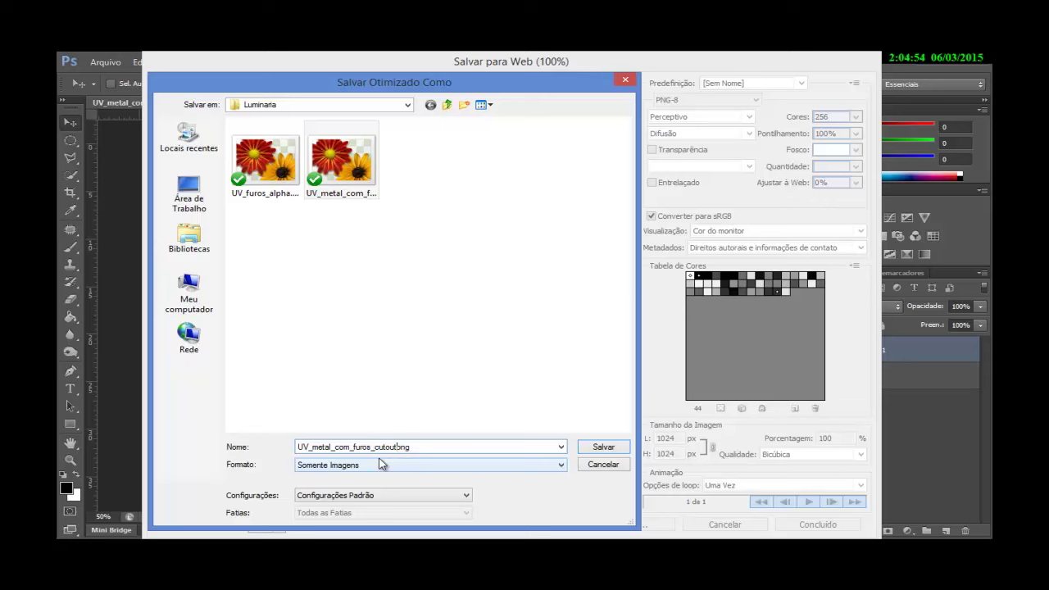
{"action": "key", "text": "Delete"}
{"action": "key", "text": "Delete"}
{"action": "key", "text": "Delete"}
{"action": "key", "text": "Delete"}
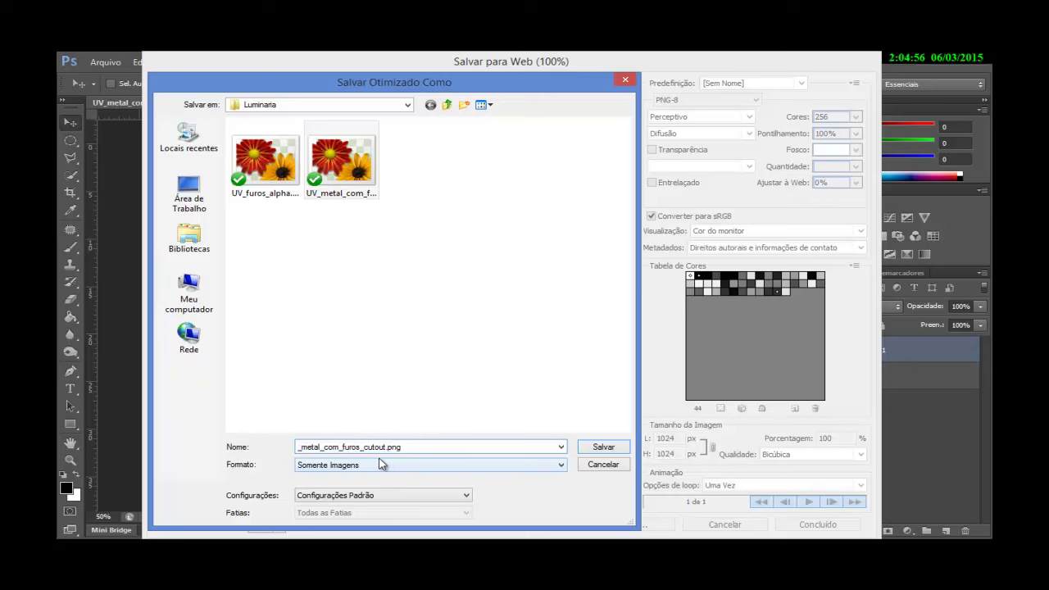
{"action": "type", "text": "M"}
{"action": "left_click", "coordinate": [601, 446]}
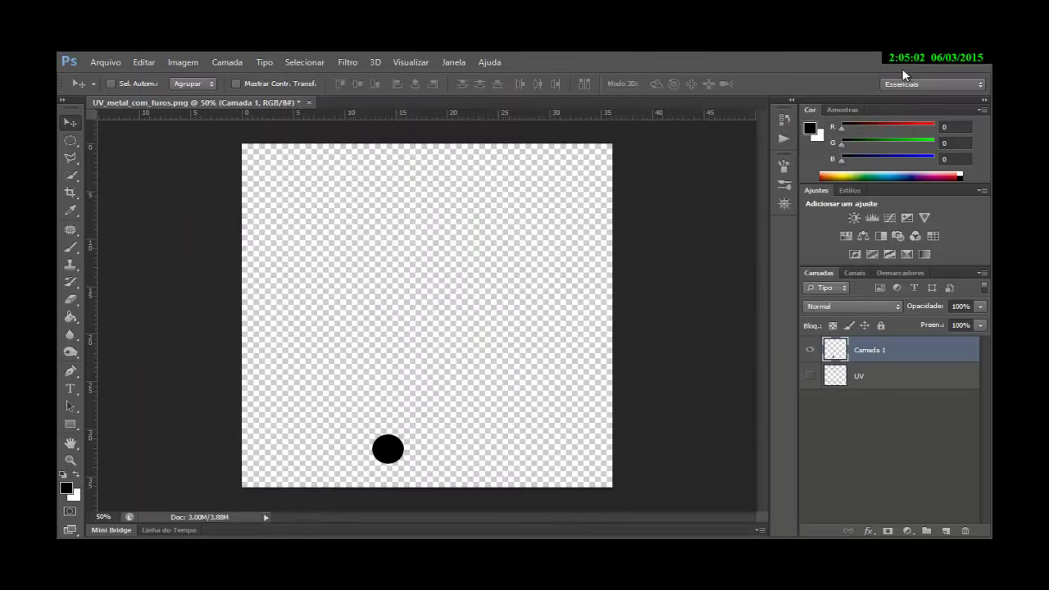
Switch to 3ds Max and leave the polygon selection level of the cylinder's Unwrap UVW modifier.
{"action": "key", "text": "alt+Tab"}
{"action": "middle_click", "coordinate": [623, 424]}
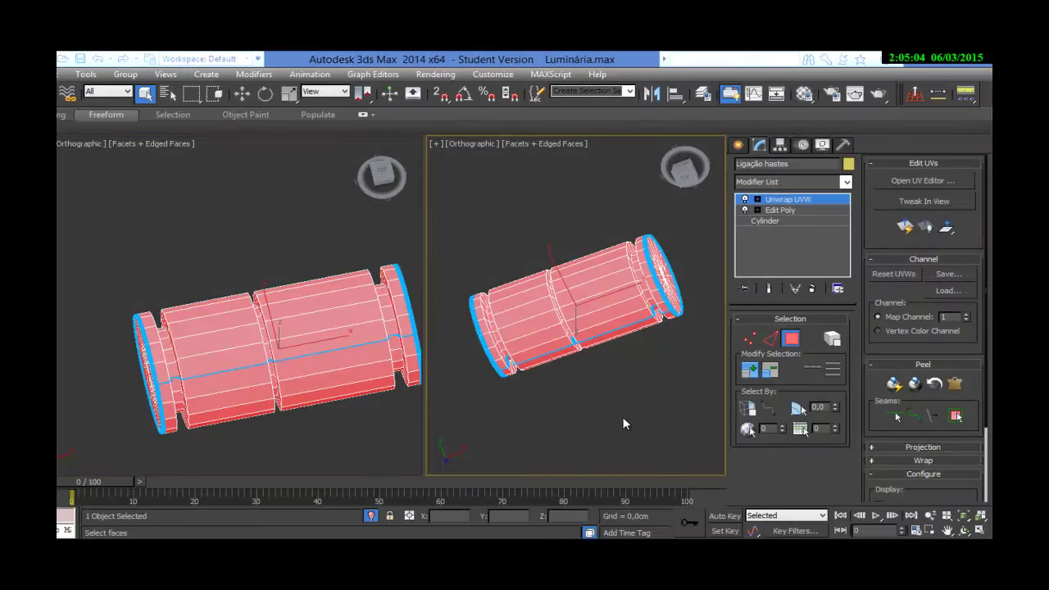
{"action": "left_click", "coordinate": [622, 424]}
{"action": "left_click", "coordinate": [789, 338]}
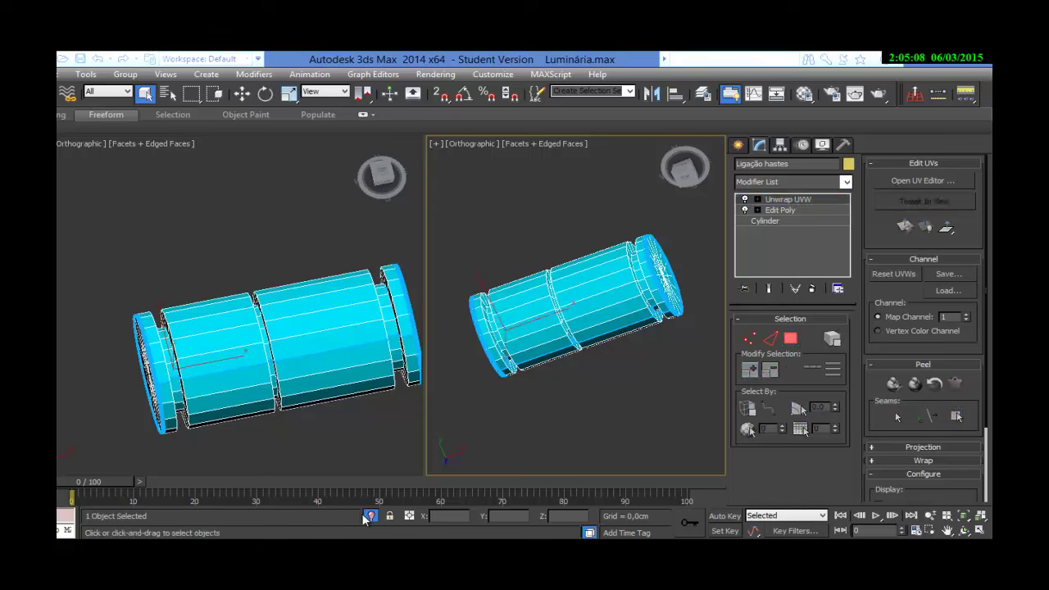
Set the diffuse colour of the unused 05 - Default material to green and assign the material to the cylinder.
{"action": "left_click", "coordinate": [805, 95]}
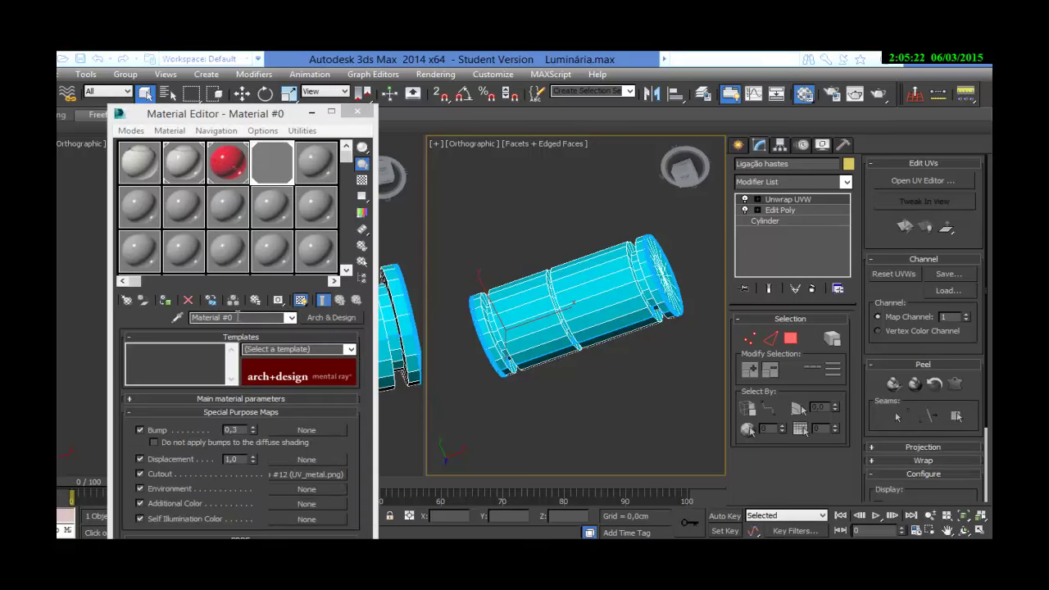
{"action": "left_click", "coordinate": [320, 166]}
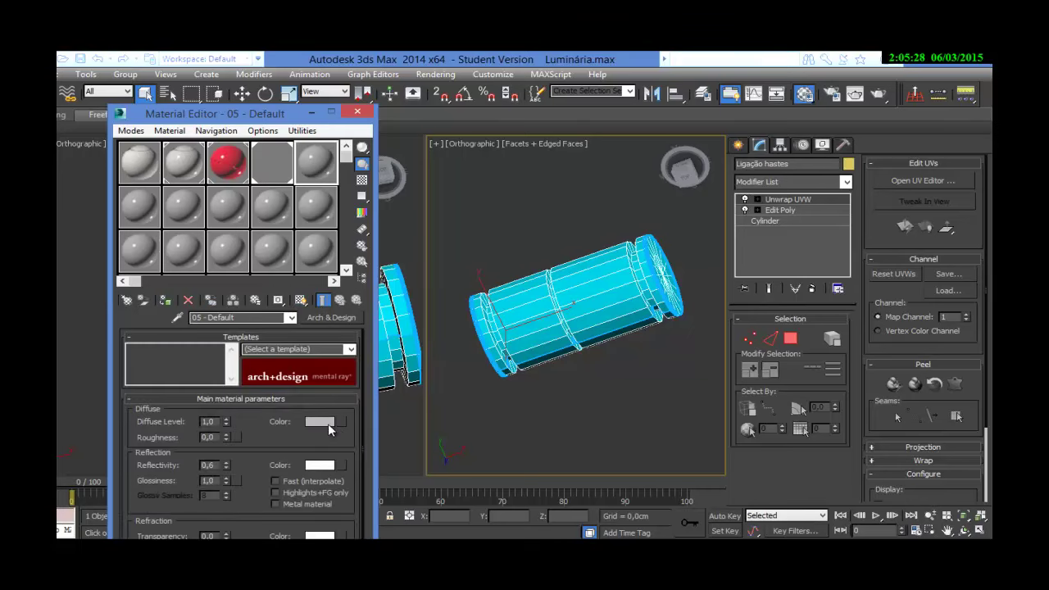
{"action": "left_click", "coordinate": [324, 422]}
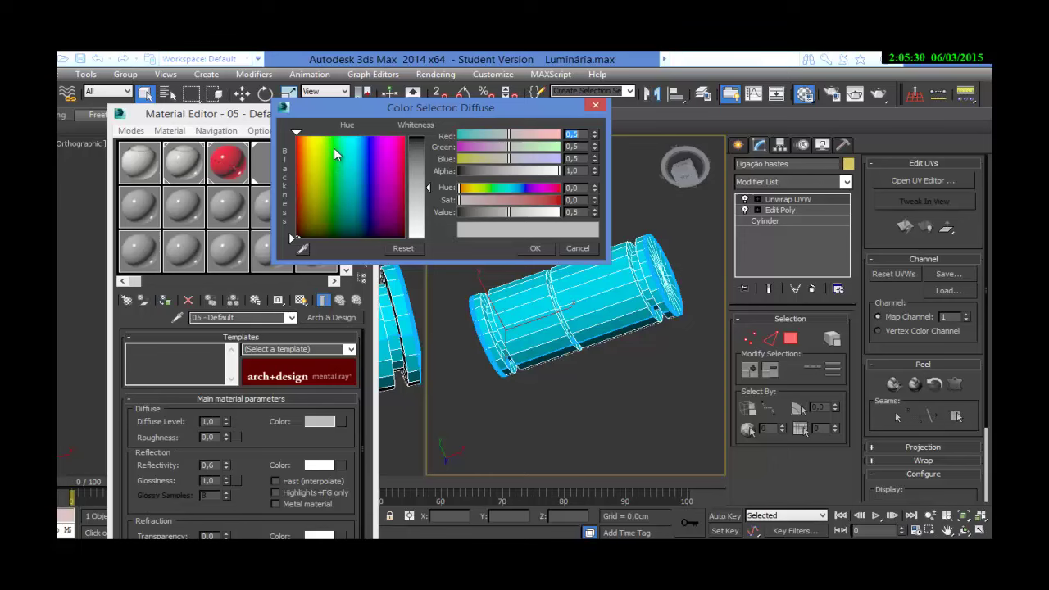
{"action": "left_click_drag", "start_coordinate": [425, 179], "coordinate": [427, 151]}
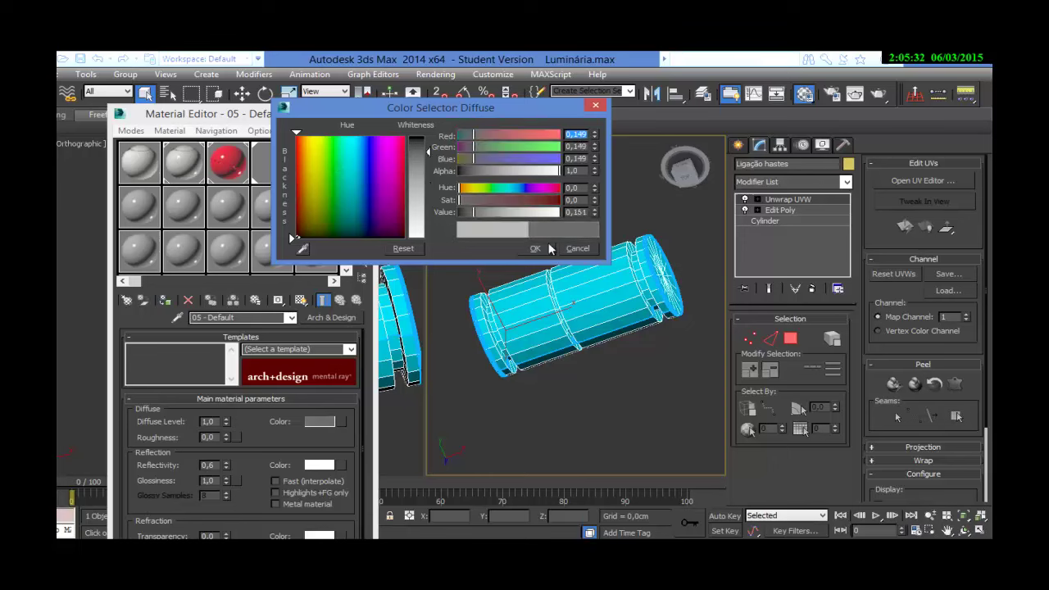
{"action": "left_click", "coordinate": [328, 162]}
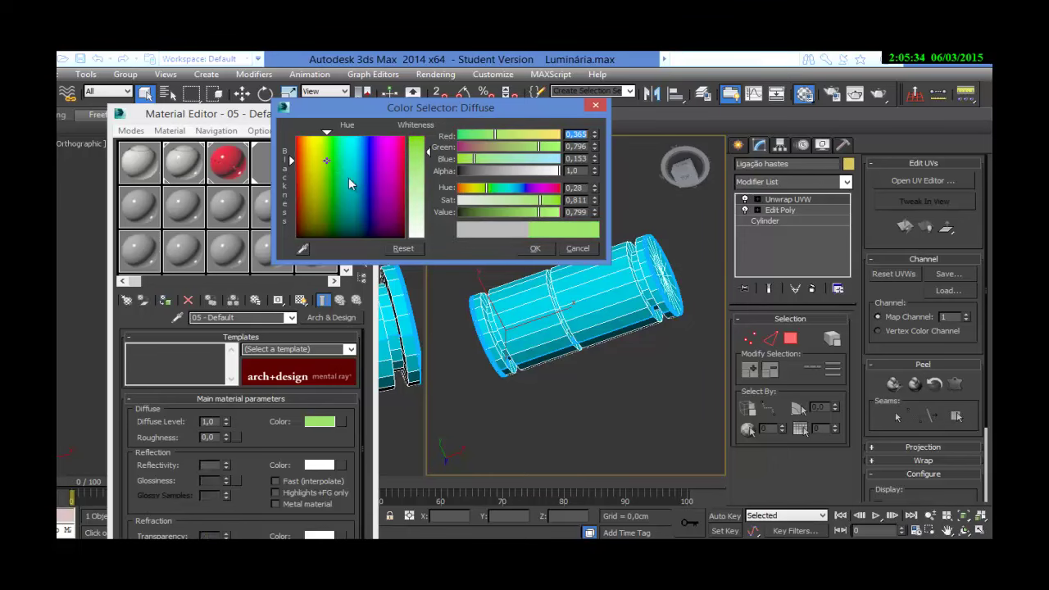
{"action": "left_click", "coordinate": [534, 248]}
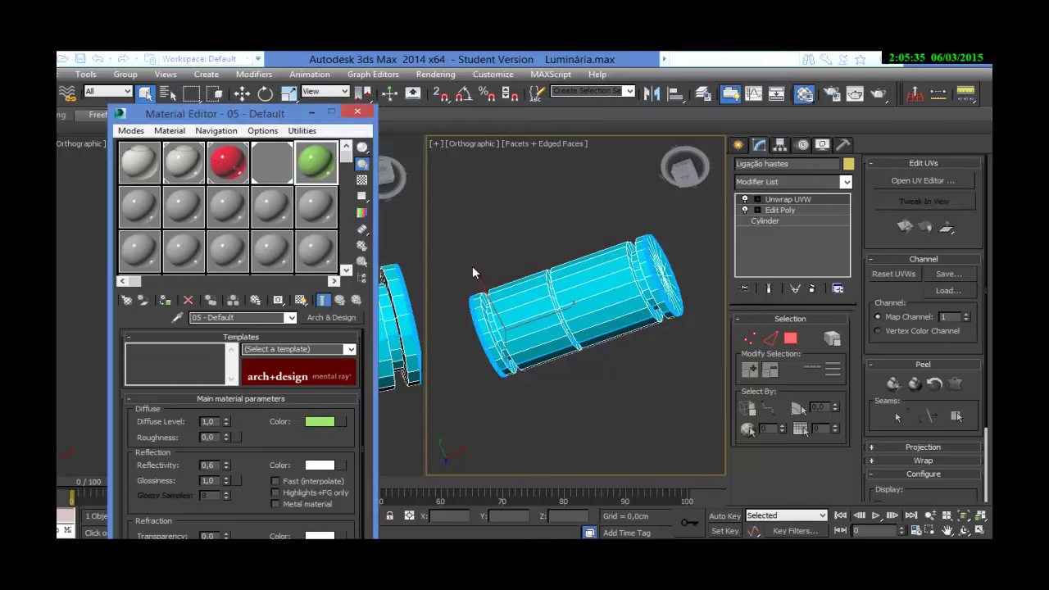
{"action": "left_click", "coordinate": [164, 301]}
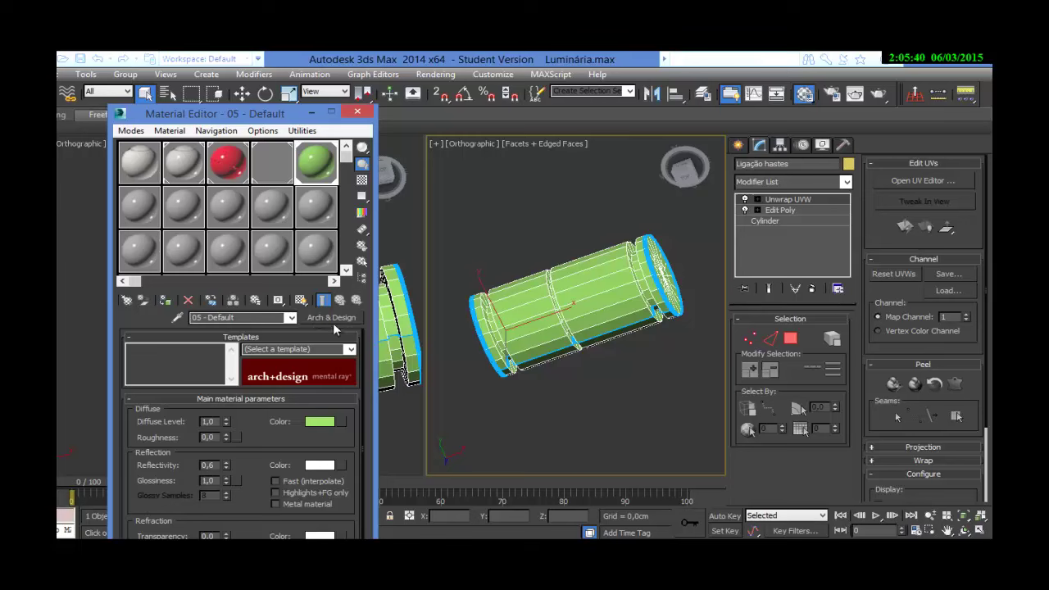
Load Metal_com_furos_cutout.png as a bitmap in the Cutout map of the green material.
{"action": "left_click", "coordinate": [297, 399]}
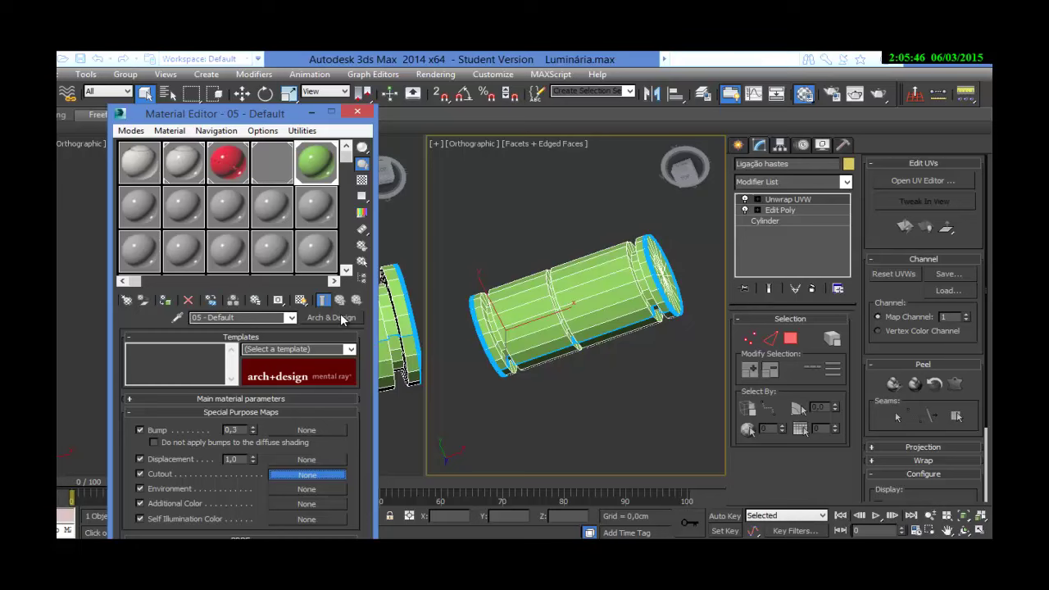
{"action": "left_click", "coordinate": [366, 121]}
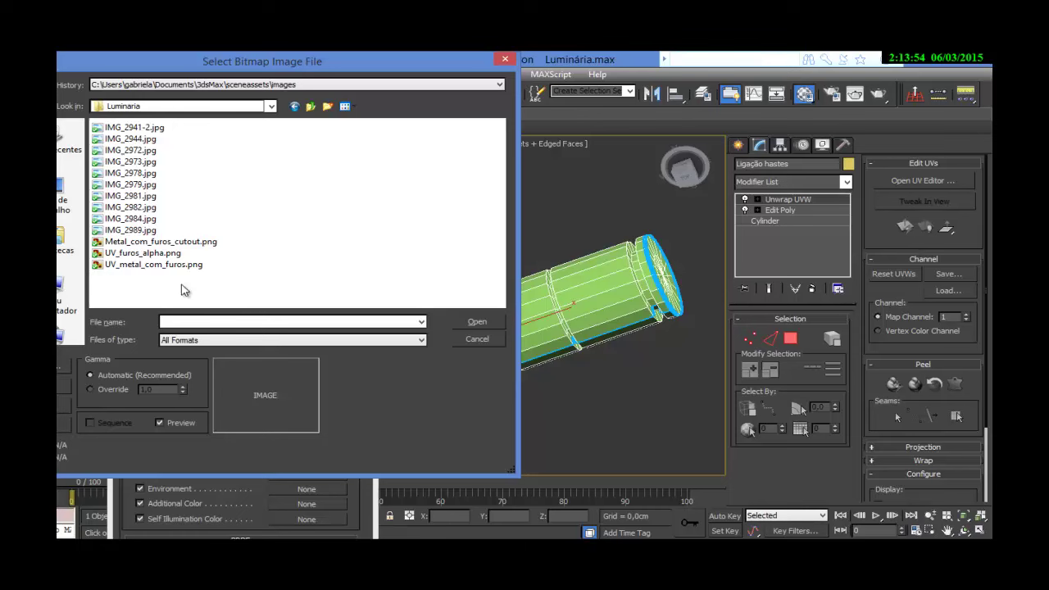
{"action": "left_click", "coordinate": [246, 242]}
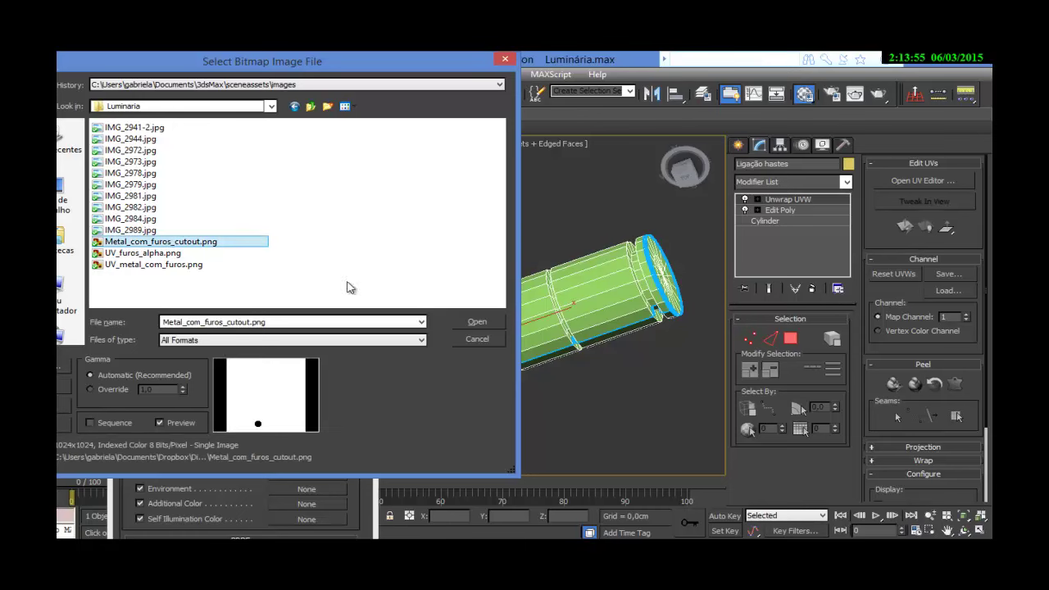
{"action": "left_click", "coordinate": [476, 323]}
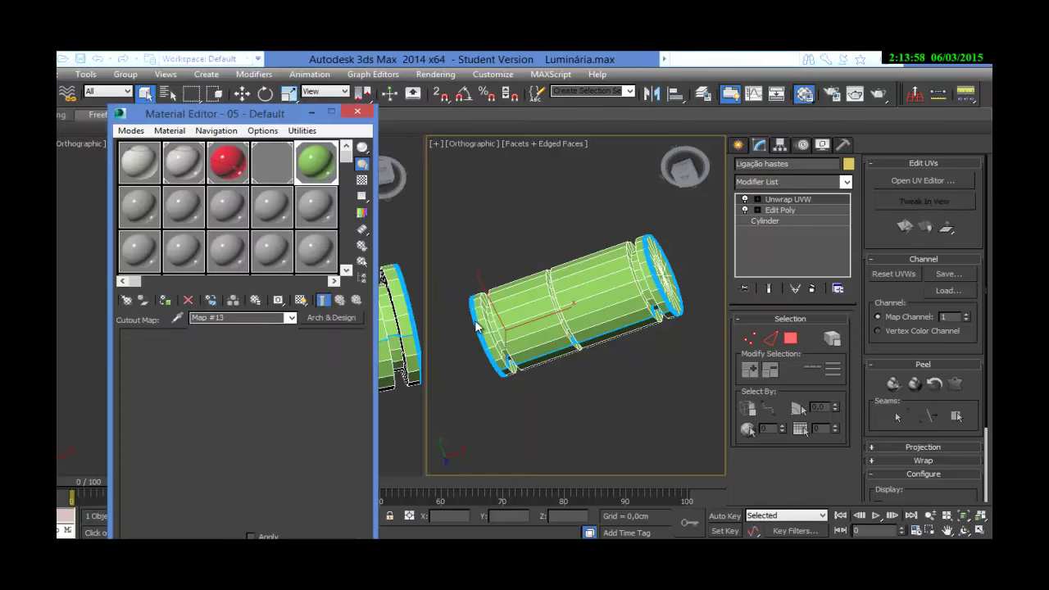
{"action": "left_click", "coordinate": [340, 301]}
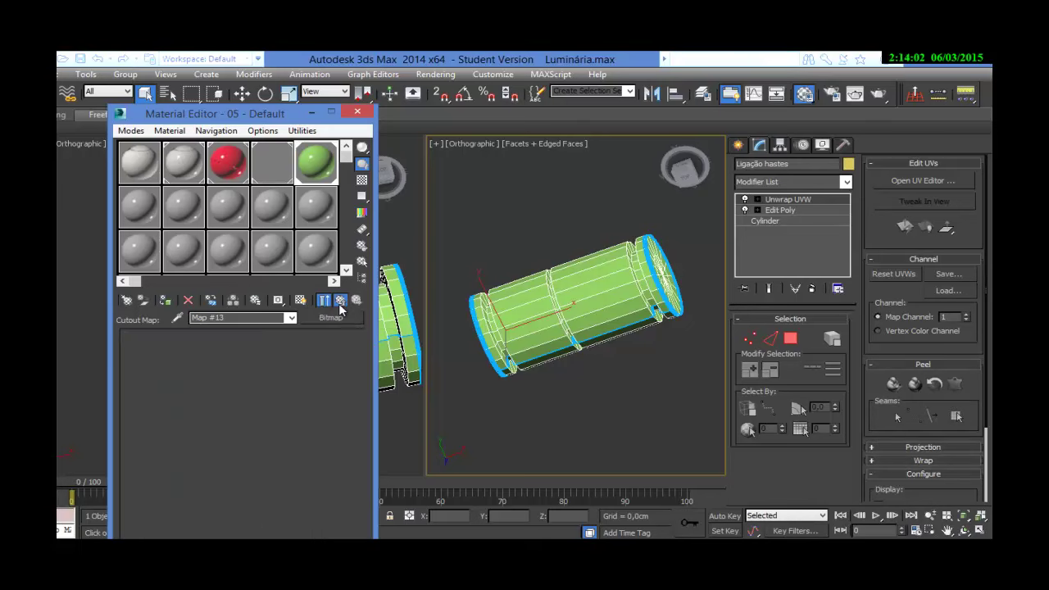
Show the green material's maps in the viewport, assign it to the cylinder again, and inspect the hole area.
{"action": "left_click", "coordinate": [300, 301]}
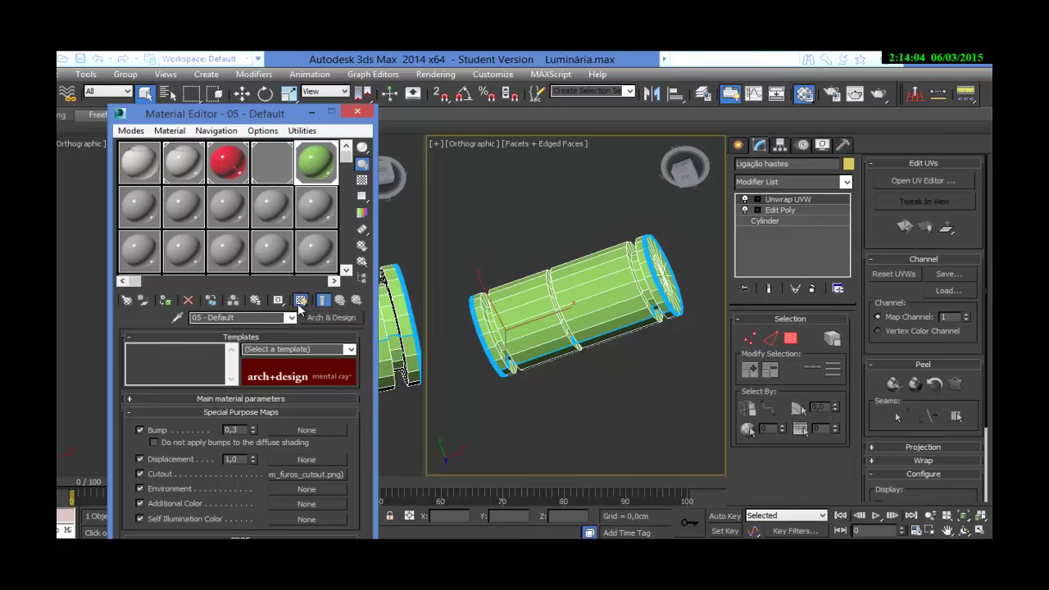
{"action": "left_click", "coordinate": [165, 302]}
{"action": "left_click", "coordinate": [358, 112]}
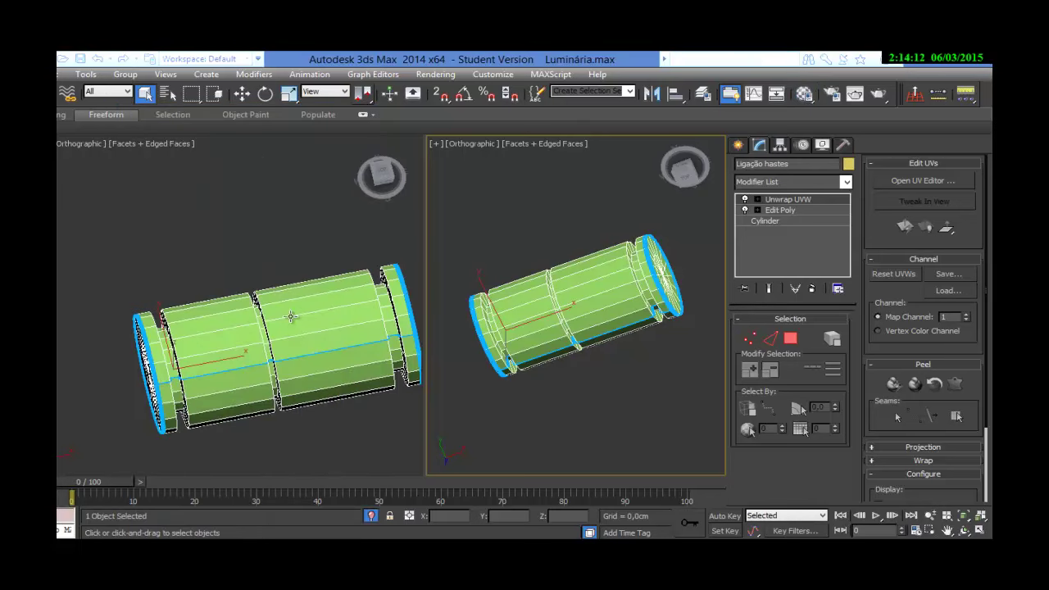
{"action": "middle_click_drag", "start_coordinate": [286, 294], "coordinate": [262, 402], "text": "alt"}
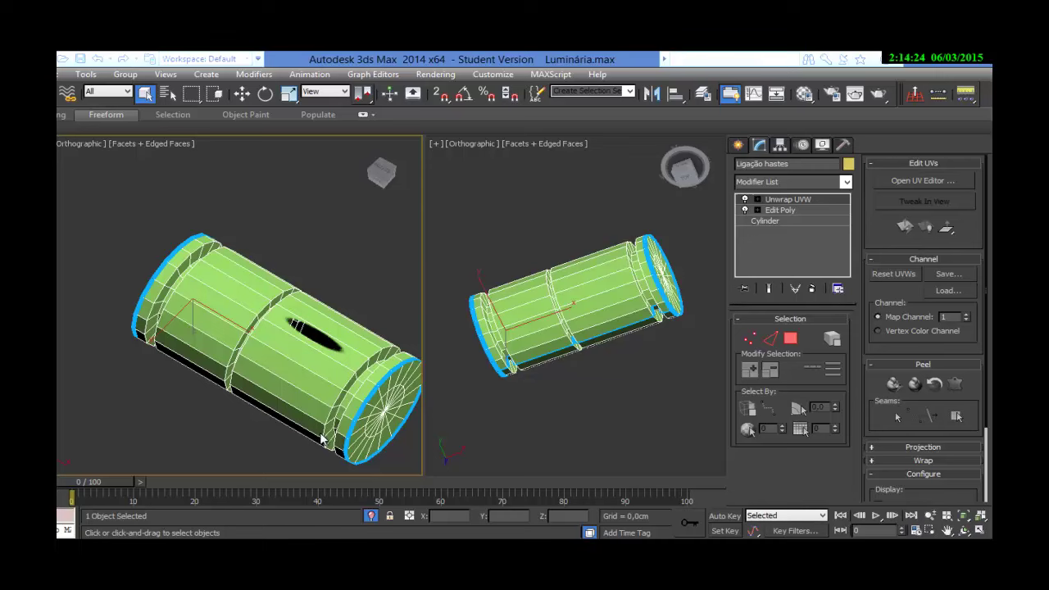
Clear the Cutout map from the green material and close the Material Editor.
{"action": "left_click", "coordinate": [805, 94]}
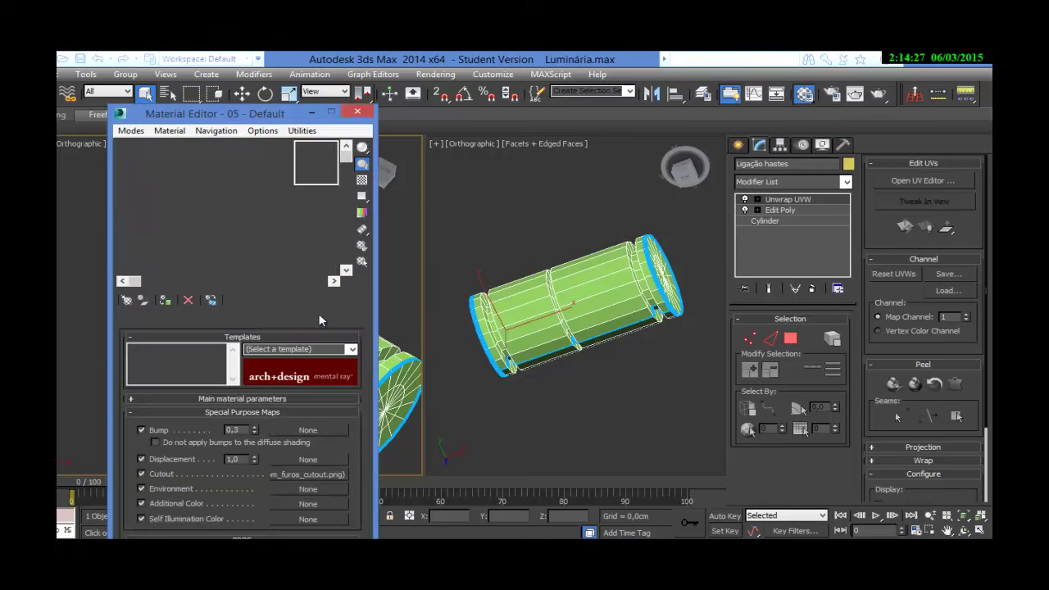
{"action": "right_click", "coordinate": [324, 474]}
{"action": "left_click", "coordinate": [365, 411]}
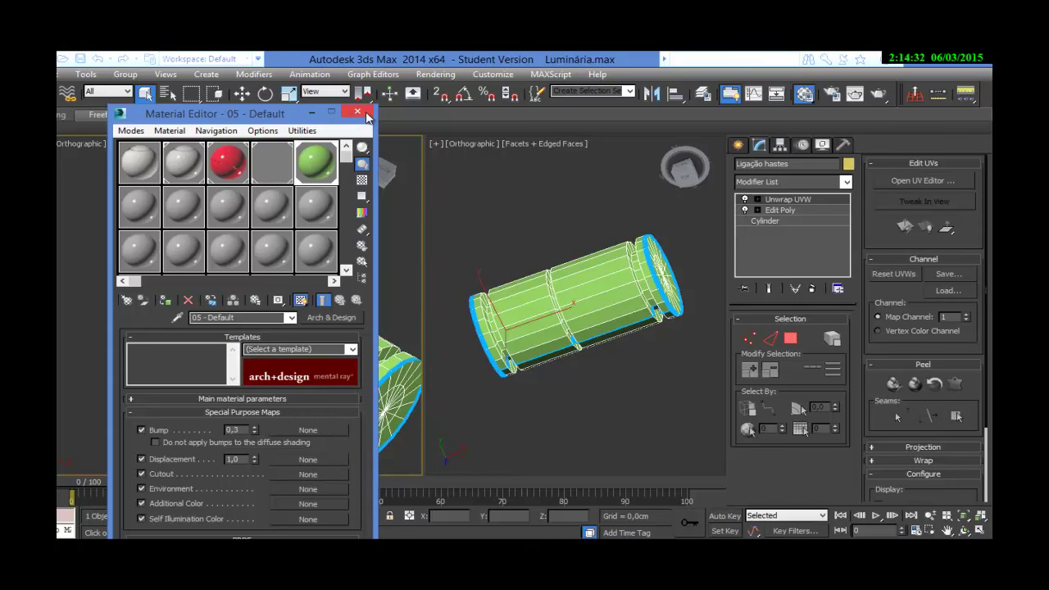
{"action": "left_click", "coordinate": [357, 113]}
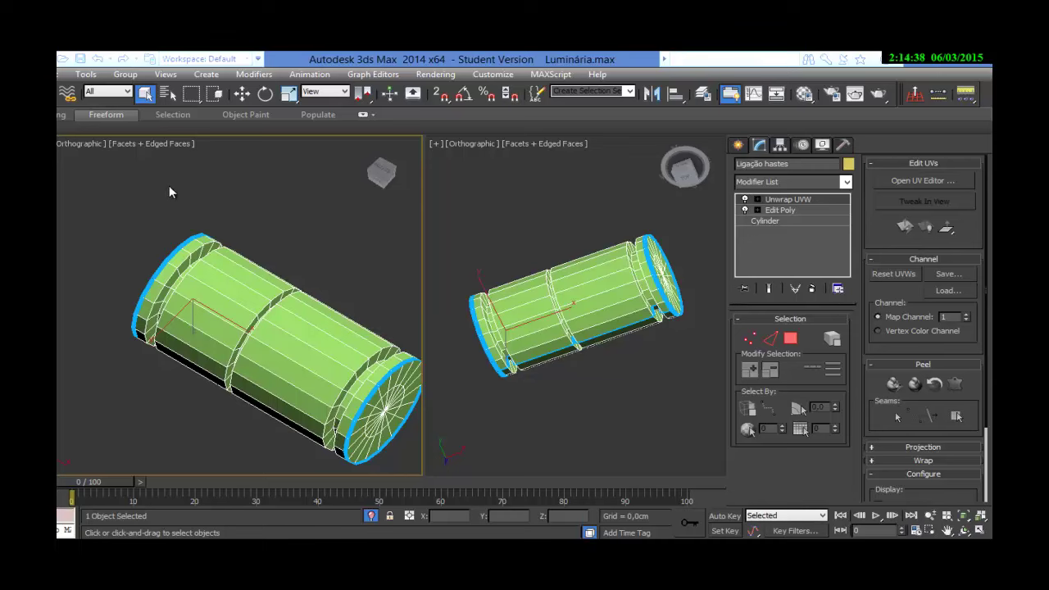
End the cylinder's isolation and open Viewport Canvas as a floating dialog beside the lamp.
{"action": "left_click", "coordinate": [371, 515]}
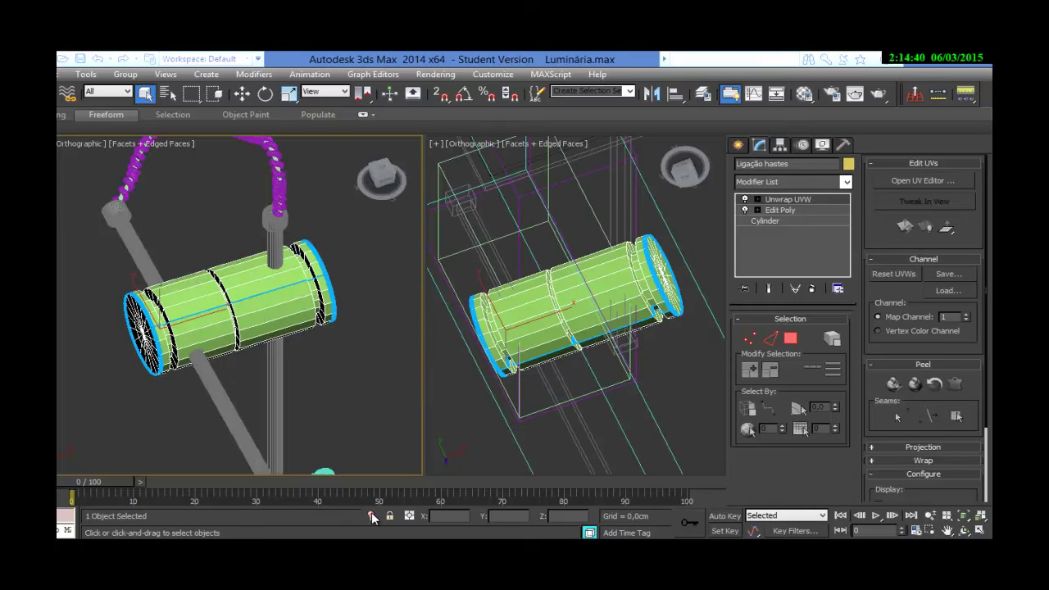
{"action": "left_click", "coordinate": [86, 74]}
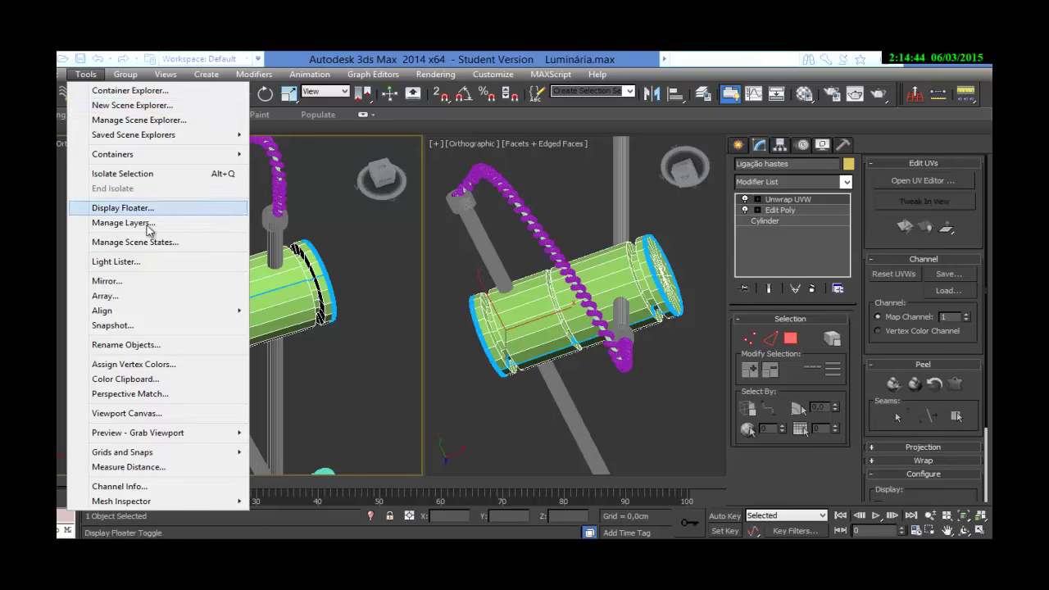
{"action": "left_click", "coordinate": [155, 423]}
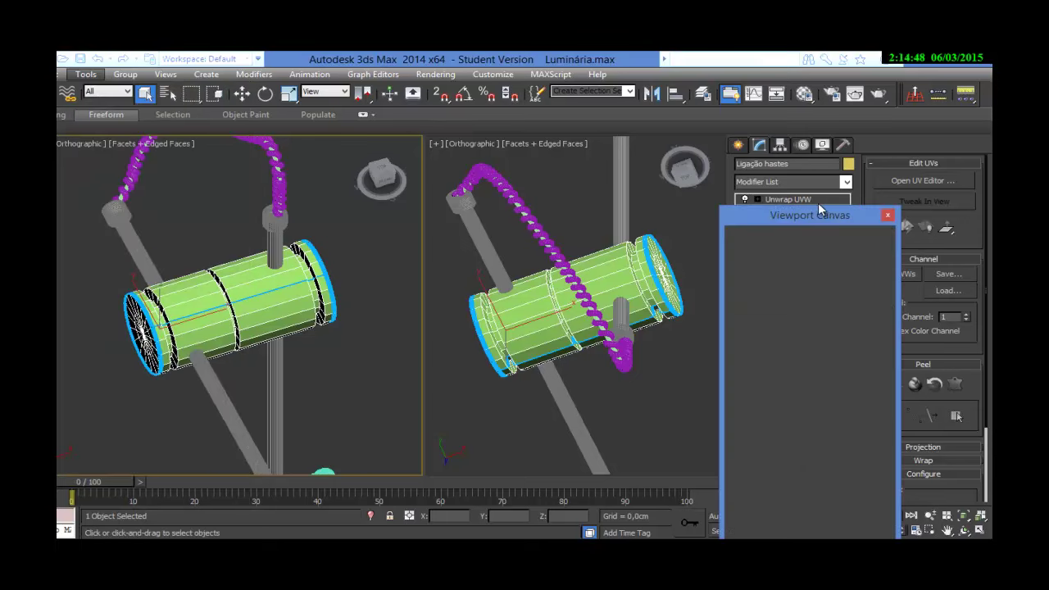
{"action": "left_click_drag", "start_coordinate": [811, 215], "coordinate": [744, 107]}
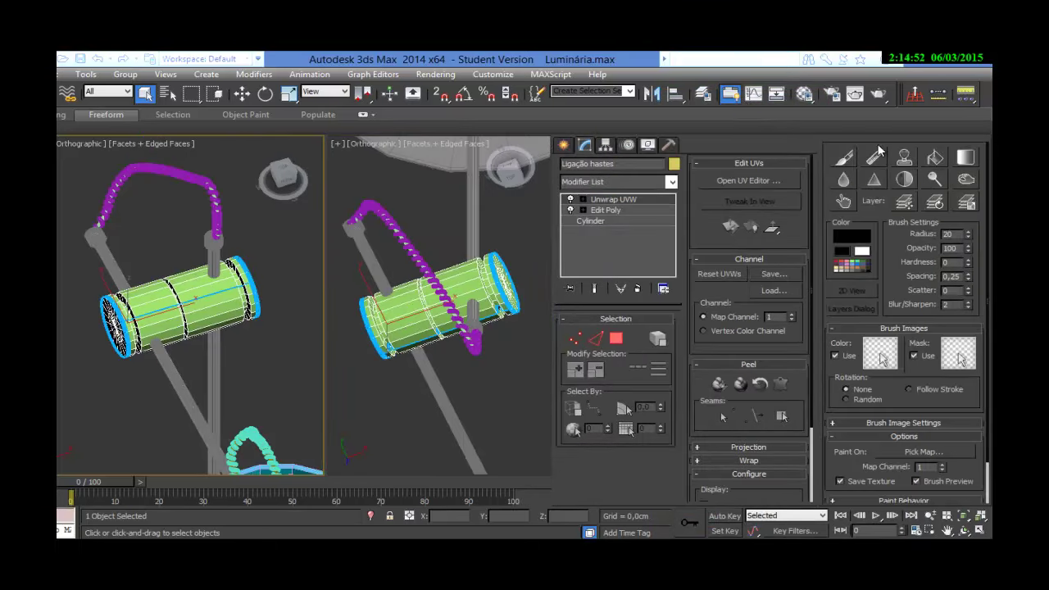
{"action": "left_click_drag", "start_coordinate": [857, 149], "coordinate": [437, 190]}
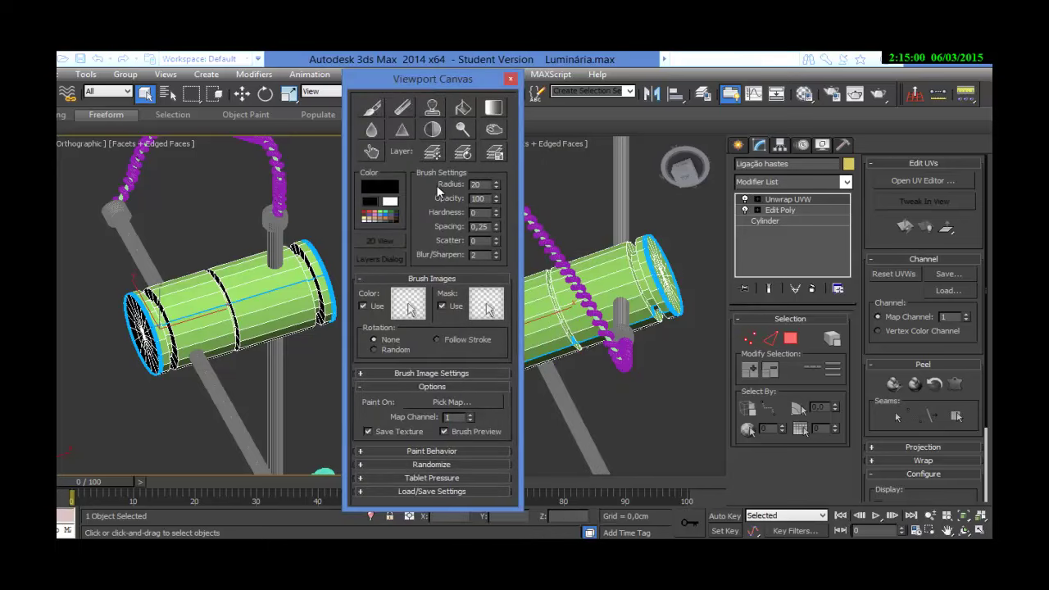
Start brush painting on a new Diffuse Color Map texture, saved as Paint_over_metal in PNG format with 24-bit RGB and an alpha channel.
{"action": "left_click", "coordinate": [371, 112]}
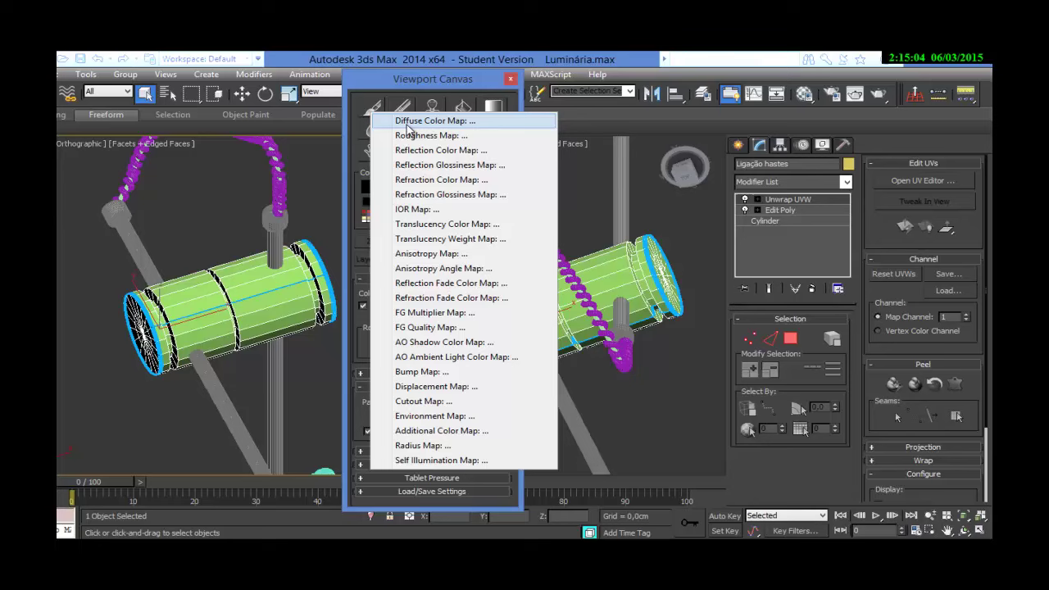
{"action": "left_click", "coordinate": [408, 122]}
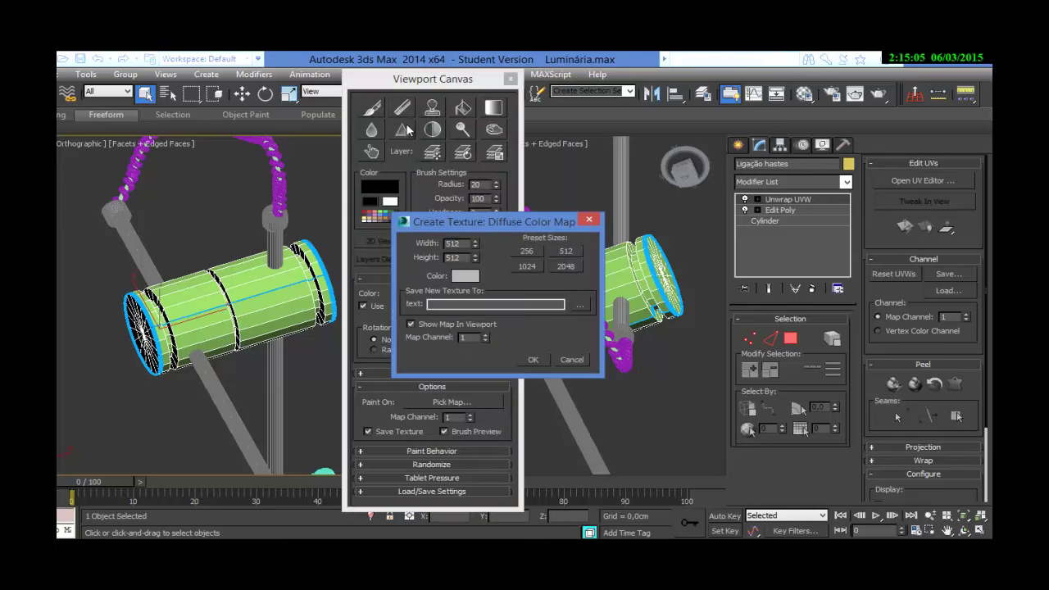
{"action": "left_click", "coordinate": [578, 305]}
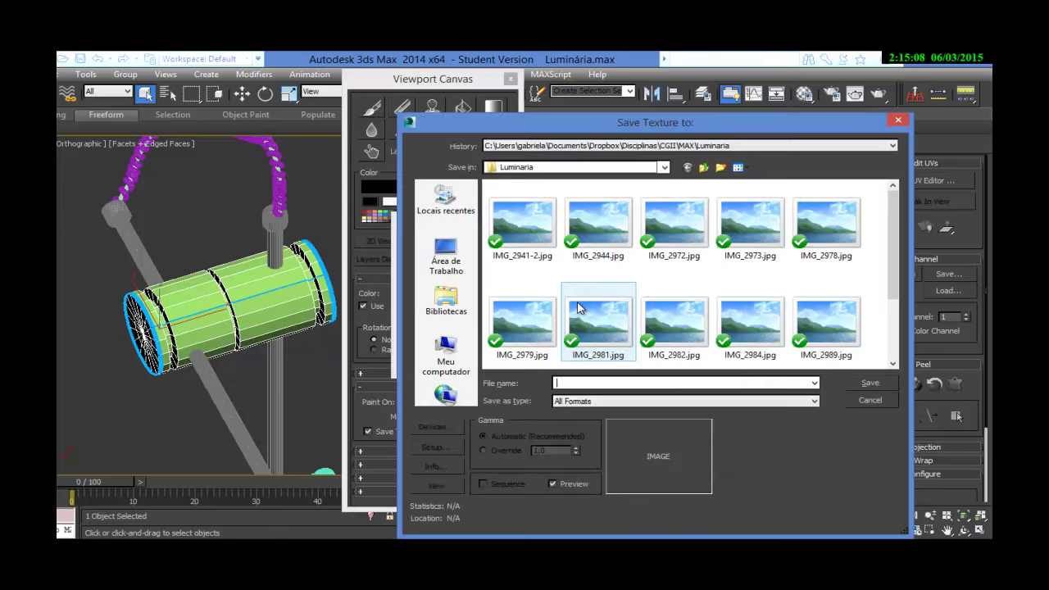
{"action": "left_click", "coordinate": [576, 382]}
{"action": "type", "text": "Paint_over_metal"}
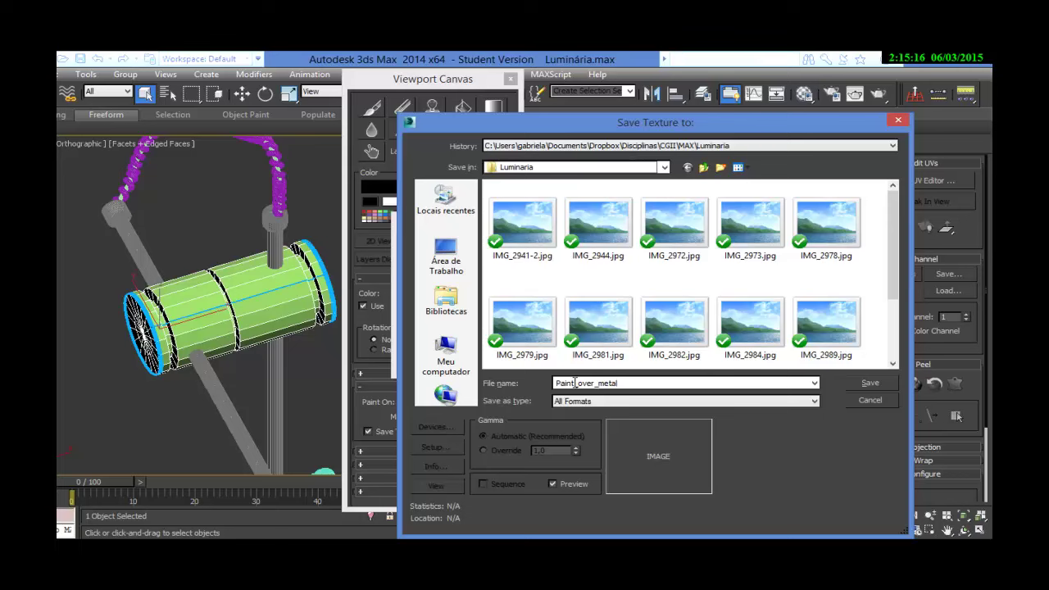
{"action": "left_click", "coordinate": [643, 402]}
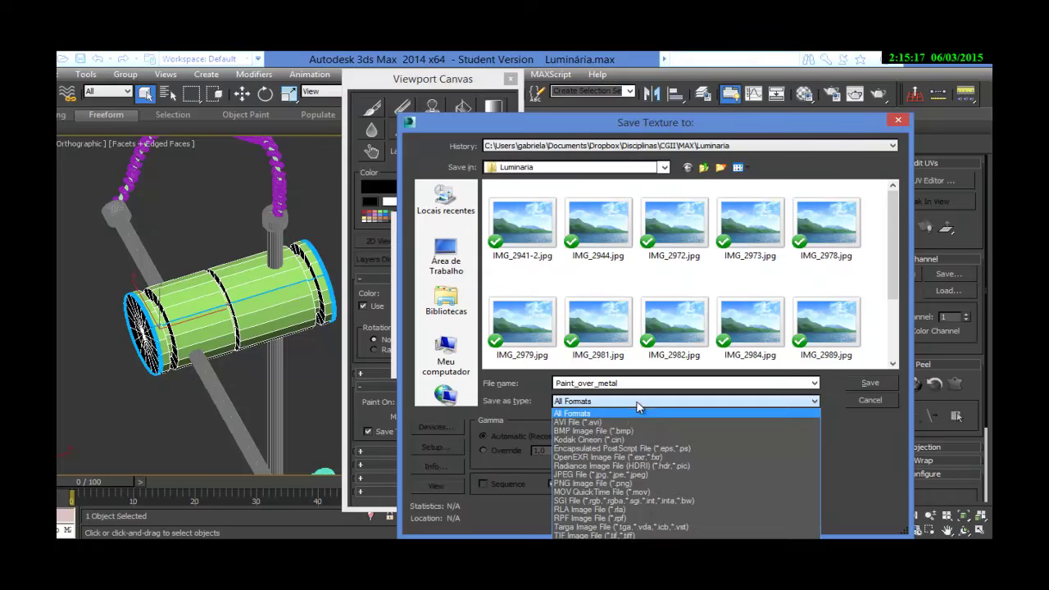
{"action": "left_click", "coordinate": [599, 483]}
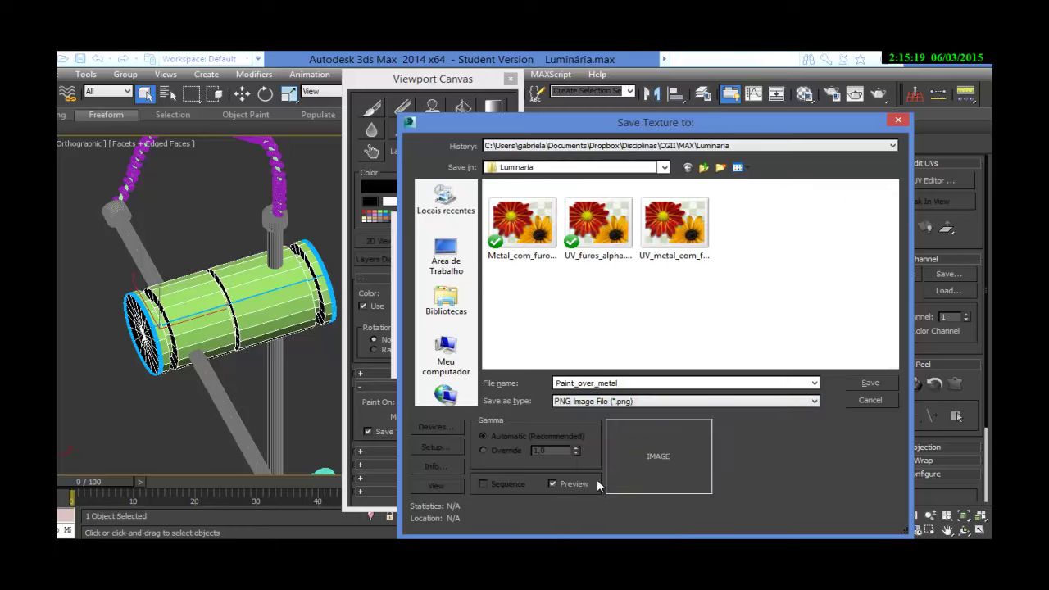
{"action": "left_click", "coordinate": [867, 390]}
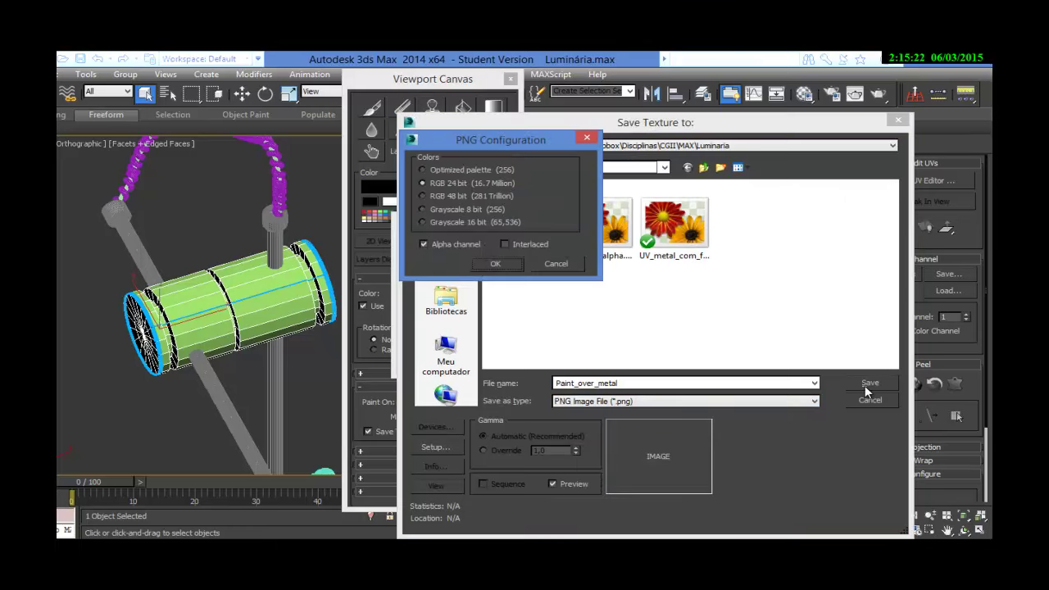
{"action": "left_click", "coordinate": [483, 260]}
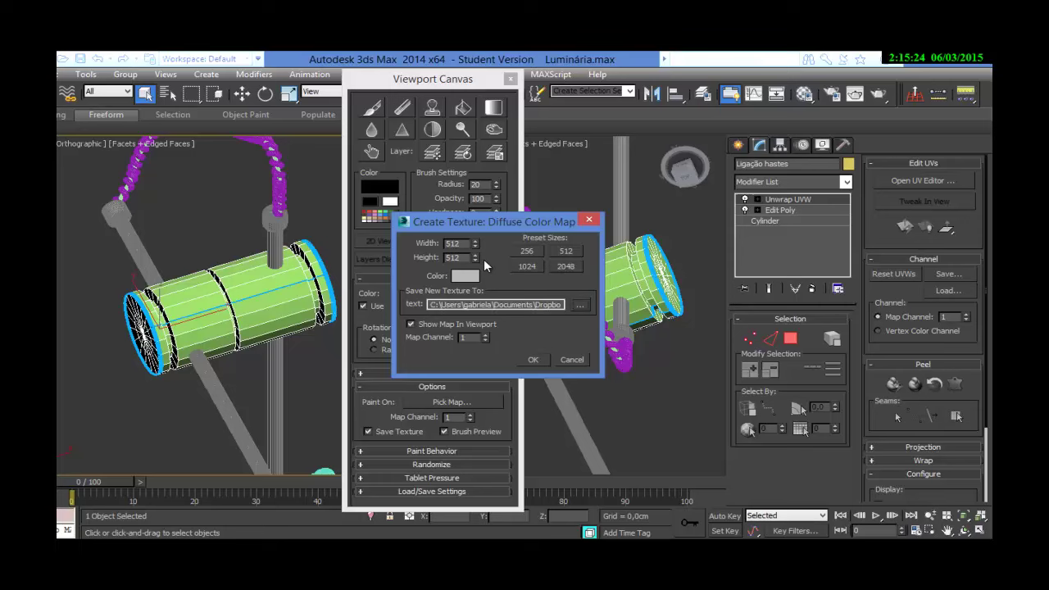
Set the new texture's colour to bright yellow and its size to the 1024 preset, create it, and move the Layers dialog clear of the model.
{"action": "left_click", "coordinate": [465, 276]}
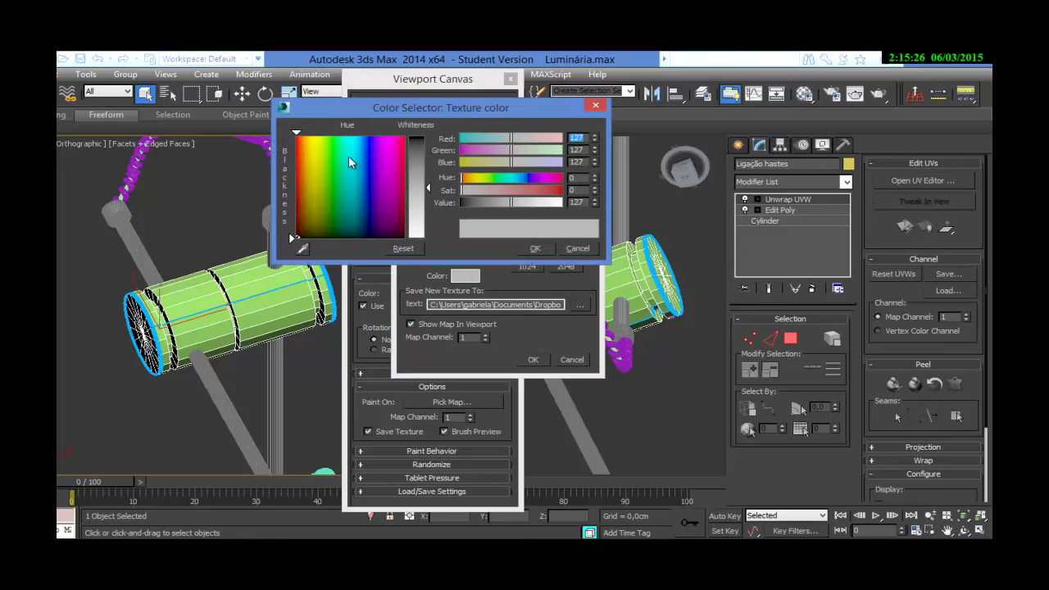
{"action": "left_click", "coordinate": [312, 137]}
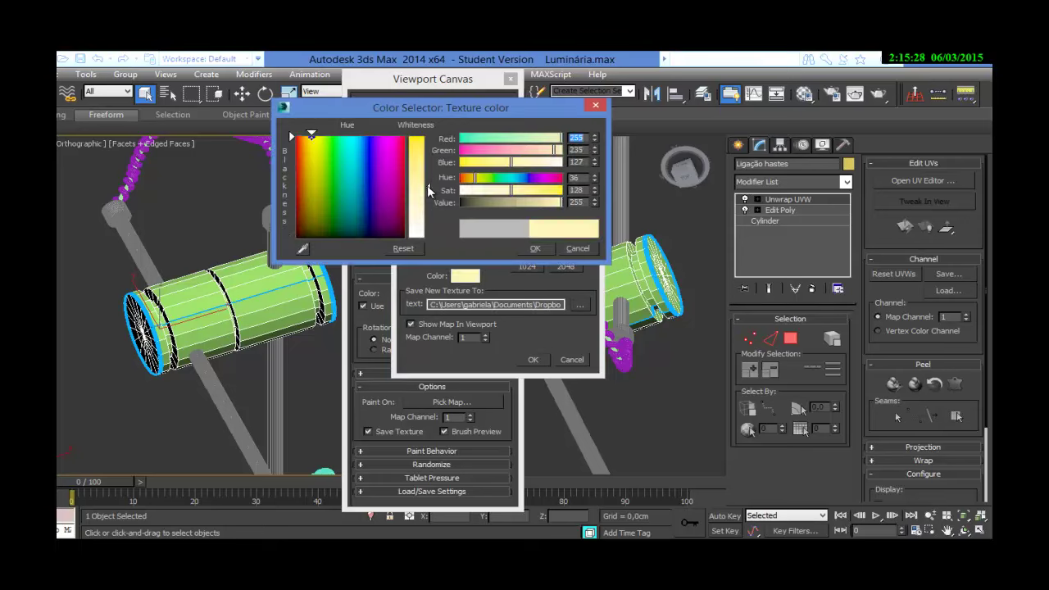
{"action": "left_click_drag", "start_coordinate": [427, 188], "coordinate": [424, 136]}
{"action": "left_click", "coordinate": [535, 249]}
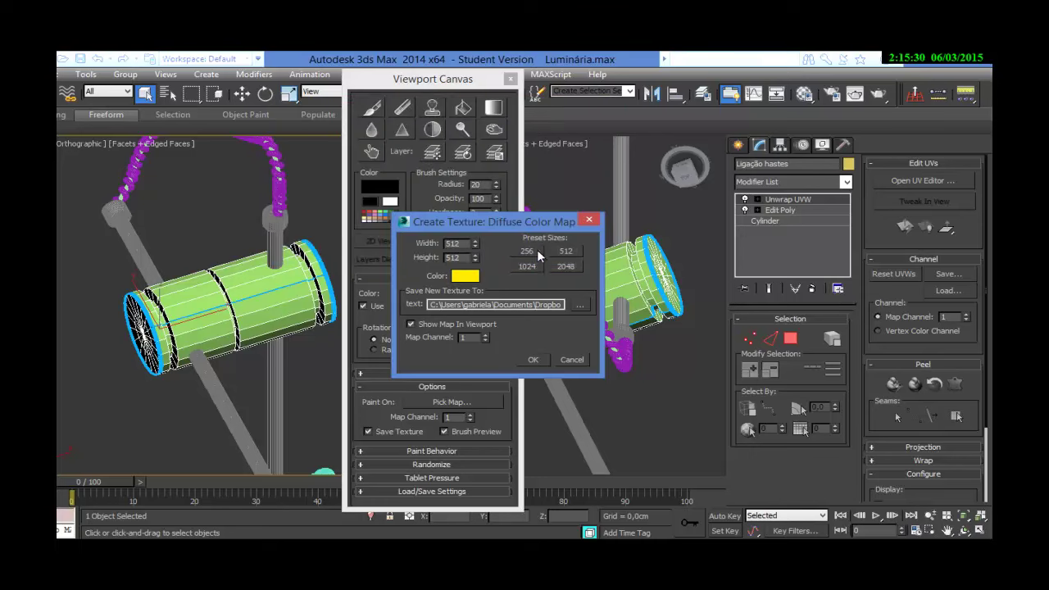
{"action": "left_click", "coordinate": [527, 266]}
{"action": "left_click", "coordinate": [535, 360]}
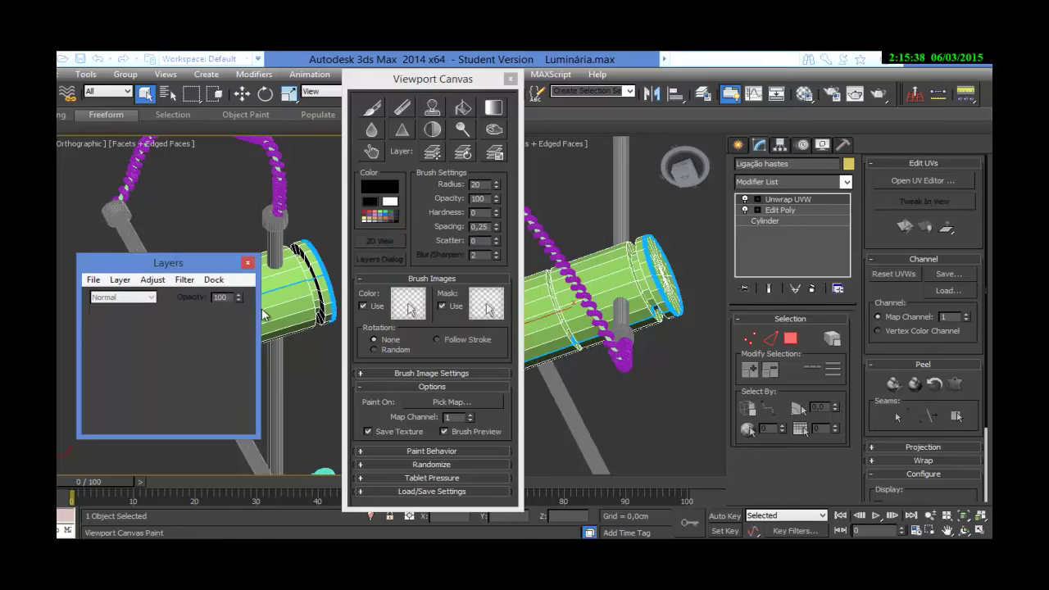
{"action": "left_click_drag", "start_coordinate": [788, 346], "coordinate": [882, 345]}
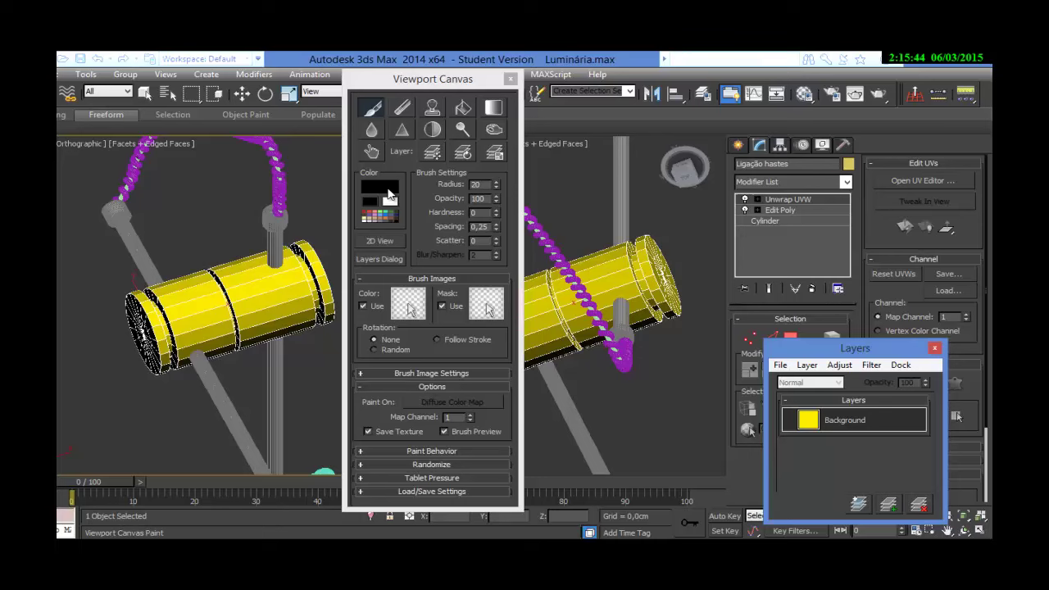
Set the paint brush colour to orange-red with red 255, green 12 and blue 0.
{"action": "left_click", "coordinate": [388, 190]}
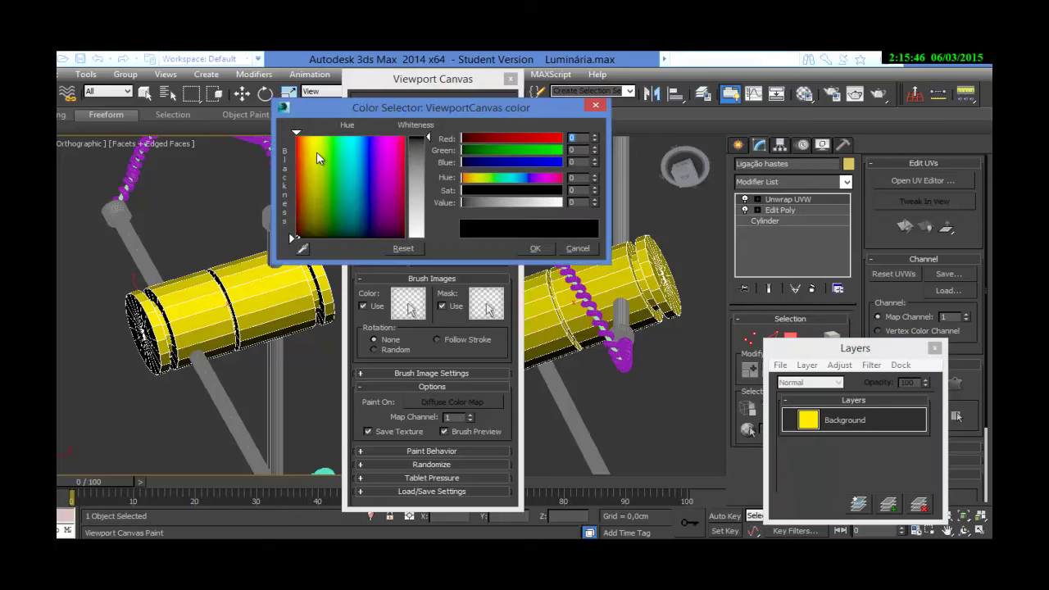
{"action": "left_click", "coordinate": [296, 136]}
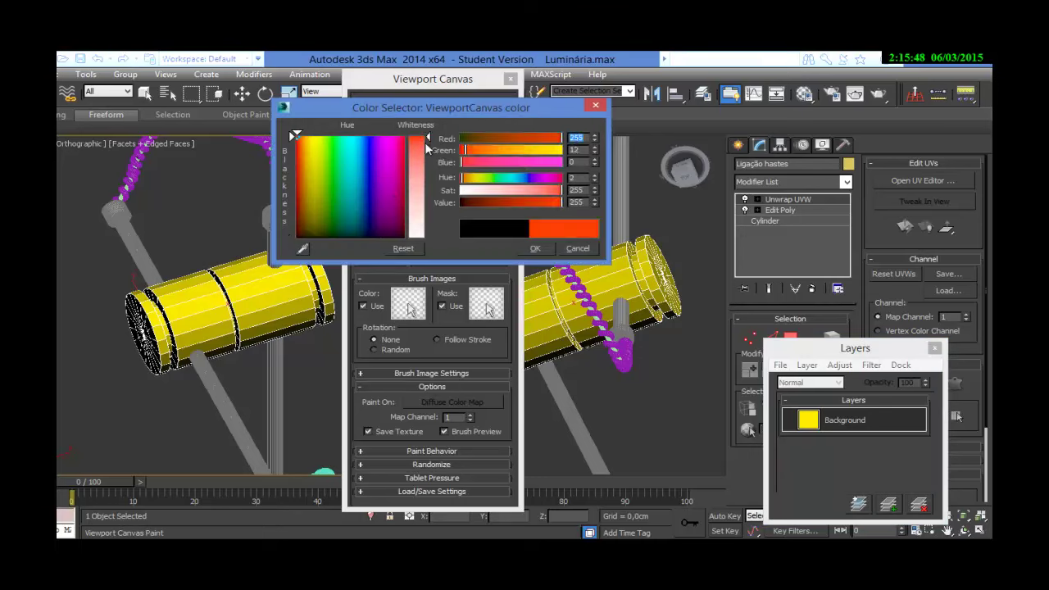
{"action": "left_click", "coordinate": [533, 248]}
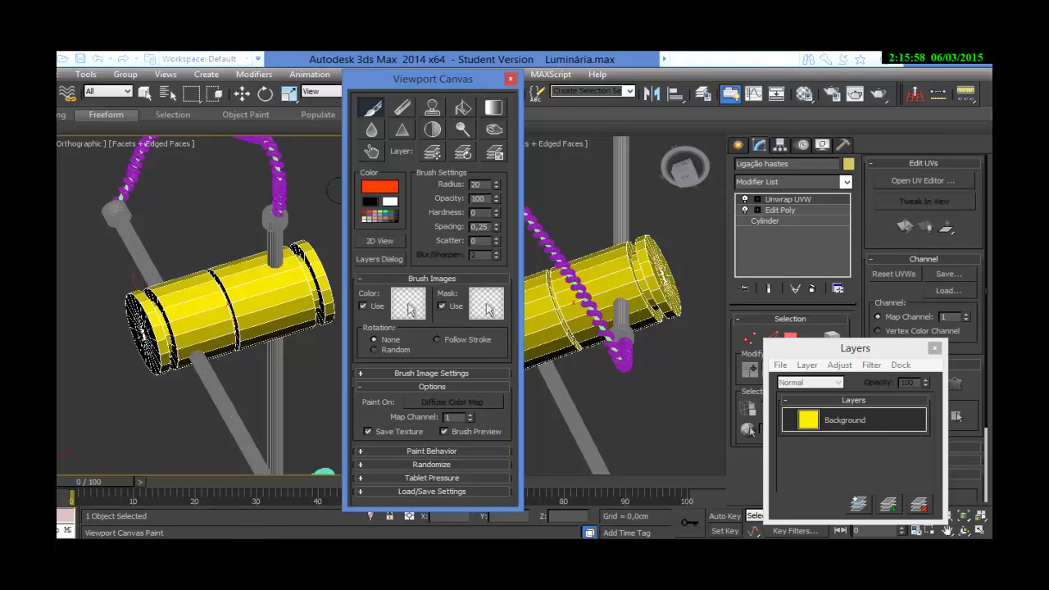
Dab orange-red paint on the cylinder around the rod joint, undoing the first dab.
{"action": "middle_click_drag", "start_coordinate": [303, 223], "coordinate": [311, 213], "text": "alt"}
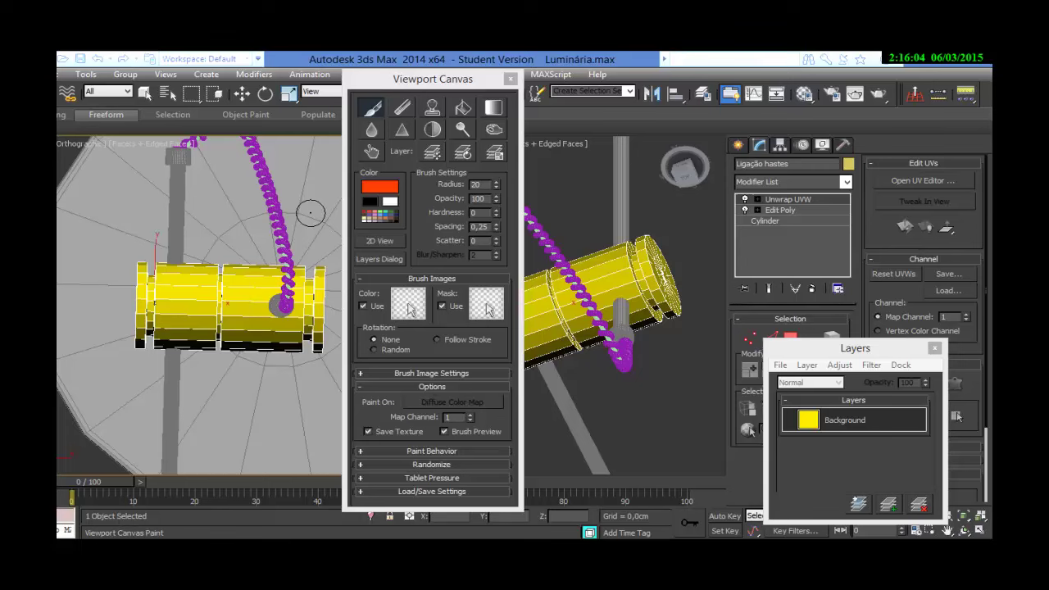
{"action": "left_click", "coordinate": [239, 305]}
{"action": "key", "text": "ctrl+z"}
{"action": "left_click", "coordinate": [251, 336]}
List the objects of layer 0 (default) in the scene layer manager and hide Base and Base 02.
{"action": "mouse_move", "coordinate": [252, 336]}
{"action": "middle_mouse_down", "text": "alt"}
{"action": "mouse_move", "coordinate": [246, 345]}
{"action": "mouse_move", "coordinate": [259, 331]}
{"action": "mouse_move", "coordinate": [258, 230]}
{"action": "middle_mouse_up", "text": "alt"}
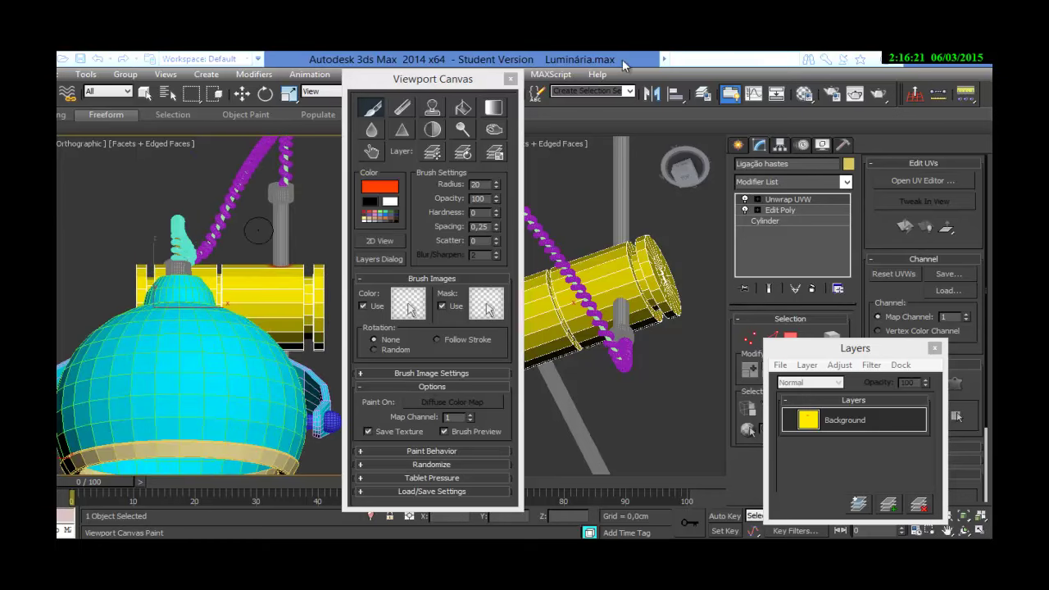
{"action": "left_click", "coordinate": [699, 95]}
{"action": "left_click_drag", "start_coordinate": [676, 326], "coordinate": [637, 240]}
{"action": "left_click", "coordinate": [529, 288]}
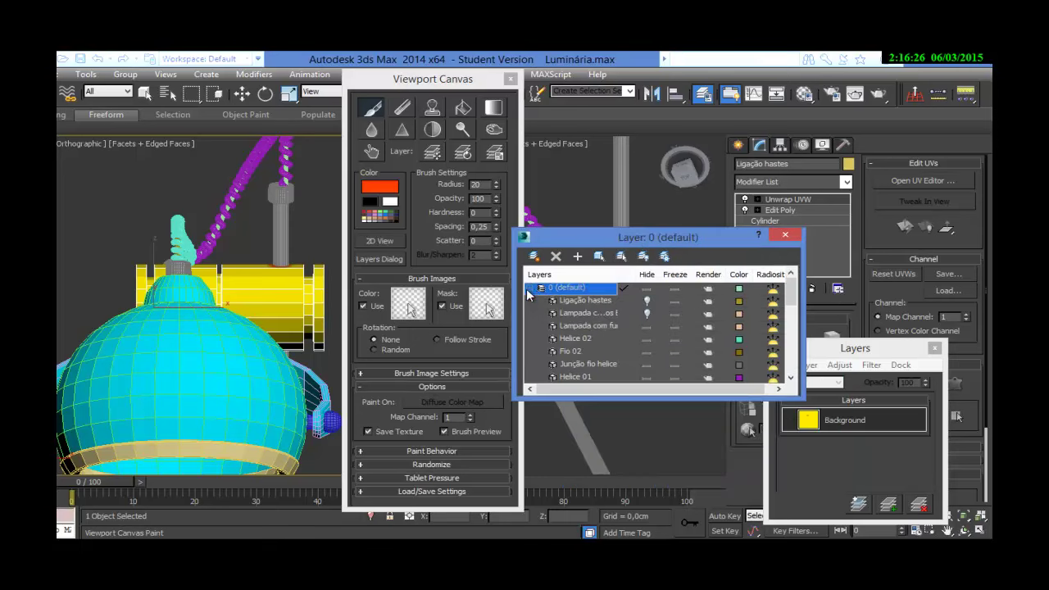
{"action": "left_click_drag", "start_coordinate": [803, 398], "coordinate": [857, 531]}
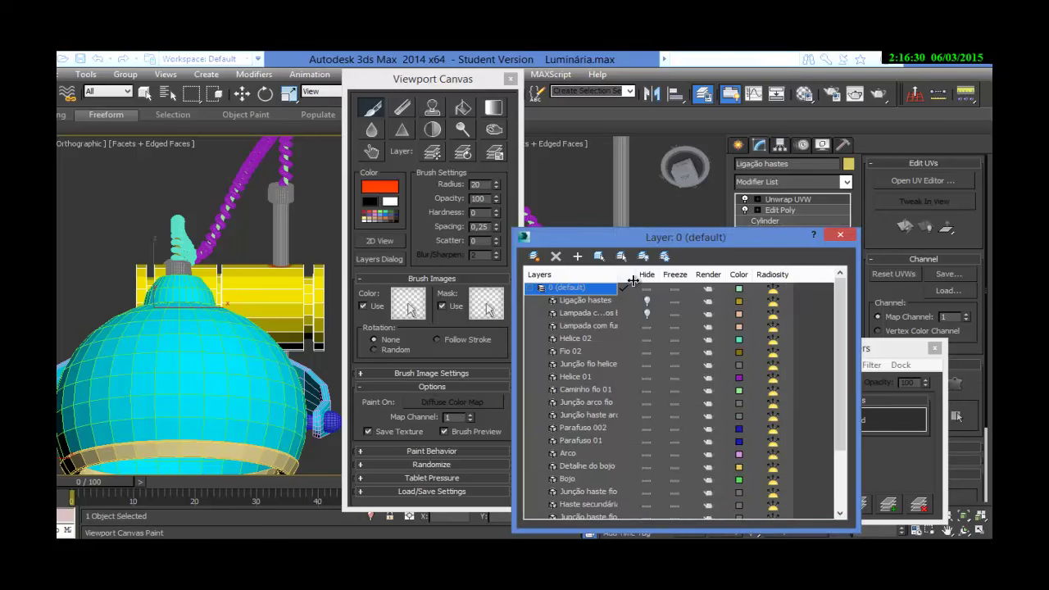
{"action": "left_click_drag", "start_coordinate": [633, 281], "coordinate": [661, 275]}
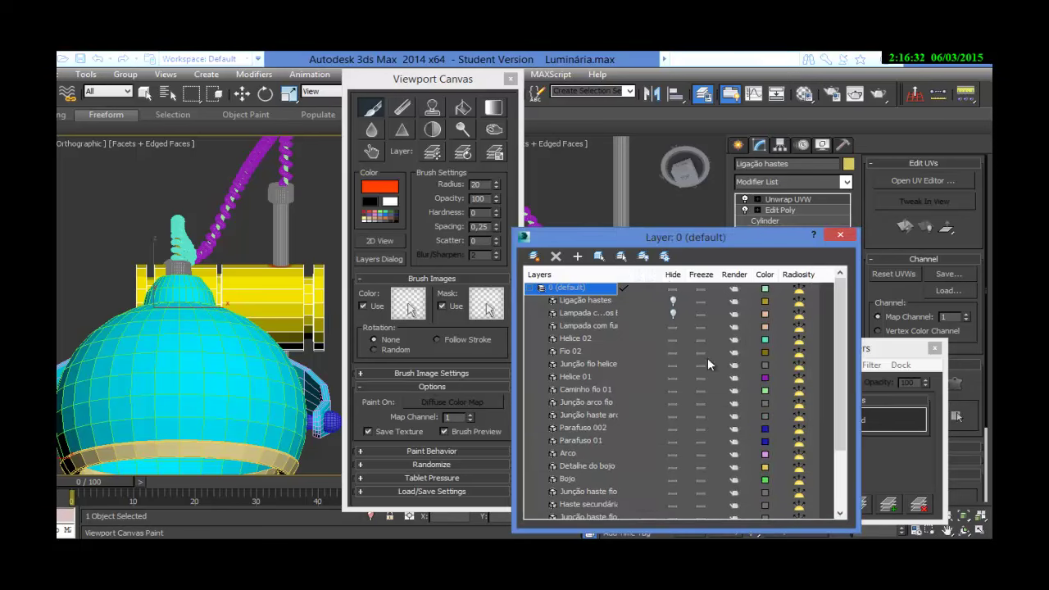
{"action": "left_click_drag", "start_coordinate": [840, 361], "coordinate": [843, 420]}
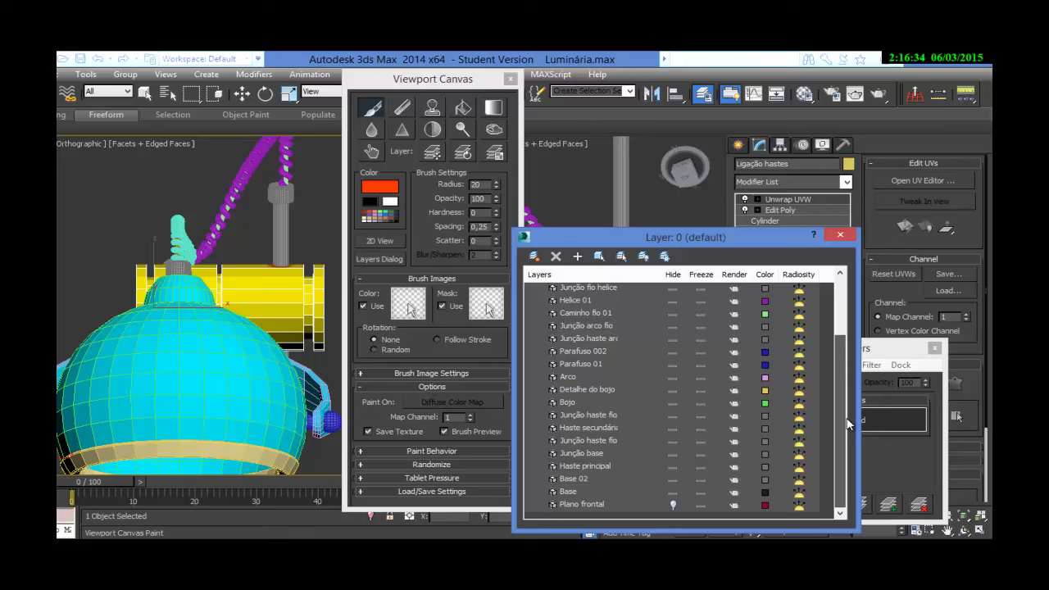
{"action": "left_click", "coordinate": [672, 495]}
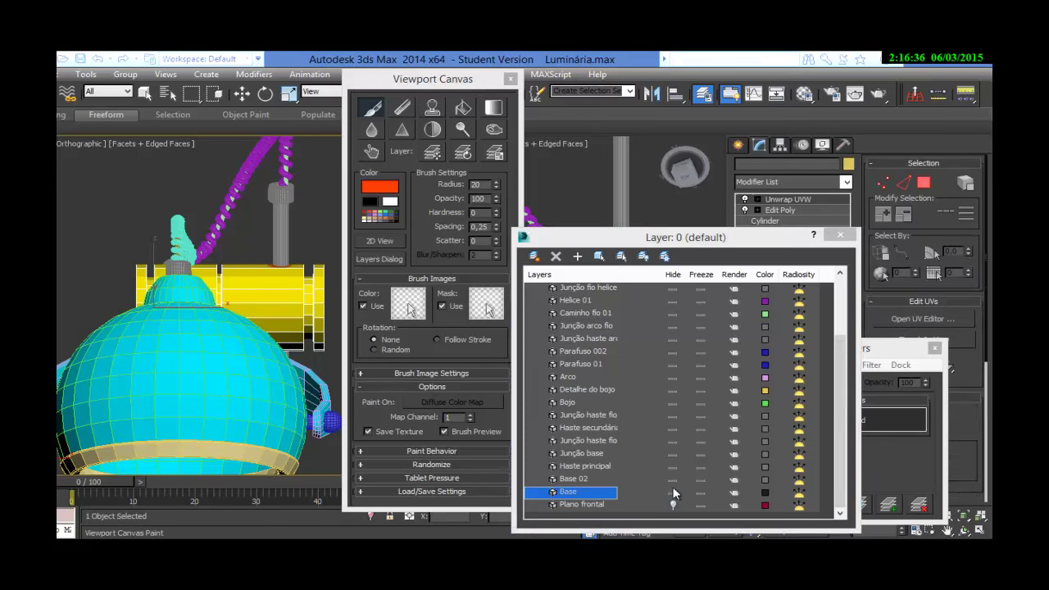
{"action": "left_click", "coordinate": [672, 482]}
{"action": "left_click", "coordinate": [672, 481]}
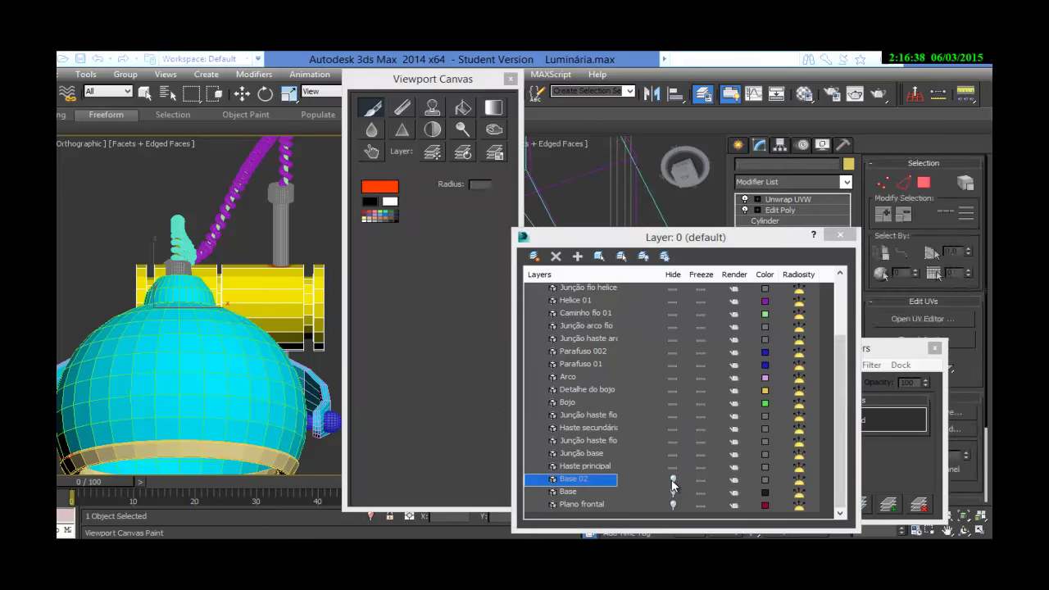
Hide the Bojo, Arco and Detalhe do bojo objects and close the layer manager.
{"action": "left_click", "coordinate": [671, 404]}
{"action": "left_click", "coordinate": [672, 404]}
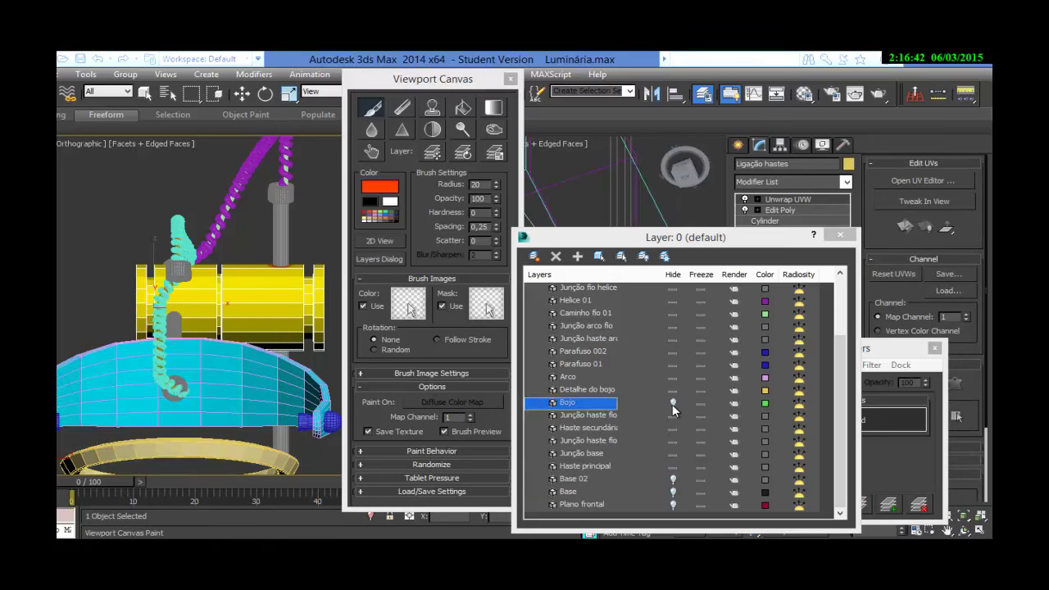
{"action": "left_click", "coordinate": [671, 380]}
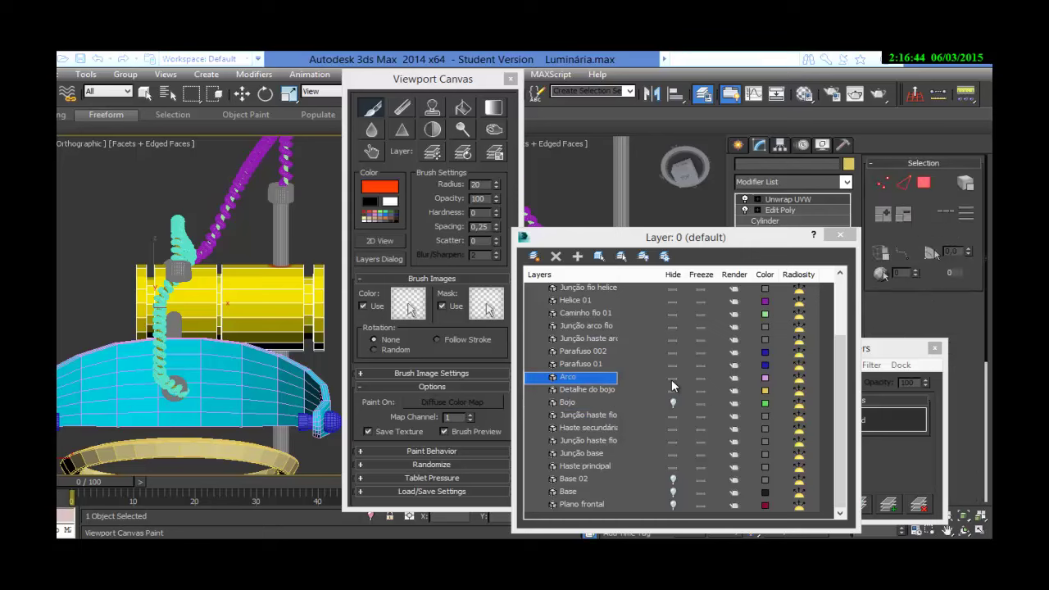
{"action": "left_click", "coordinate": [671, 380]}
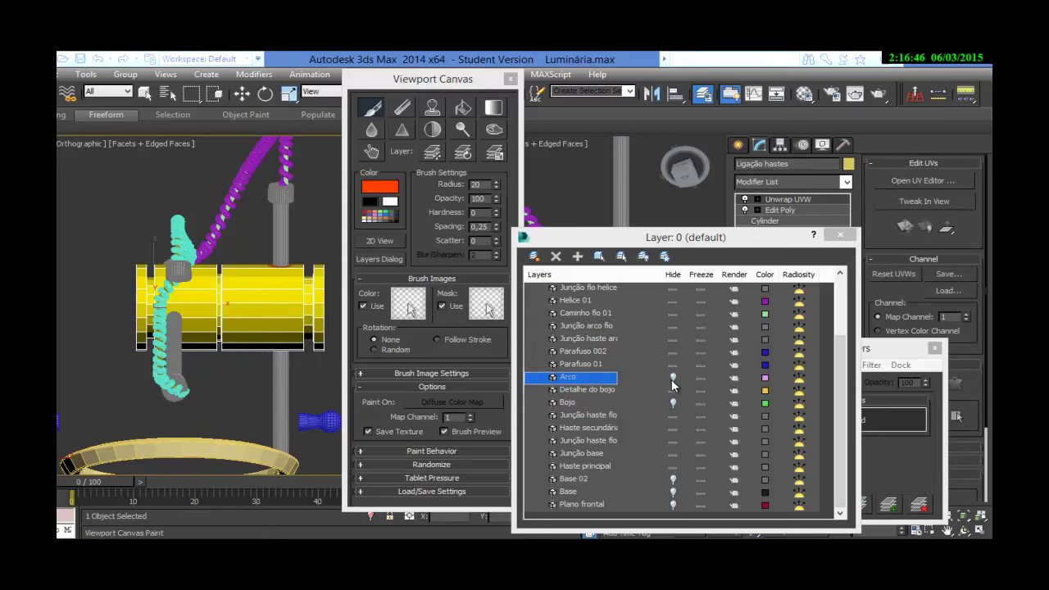
{"action": "left_click", "coordinate": [672, 390]}
{"action": "left_click", "coordinate": [671, 390]}
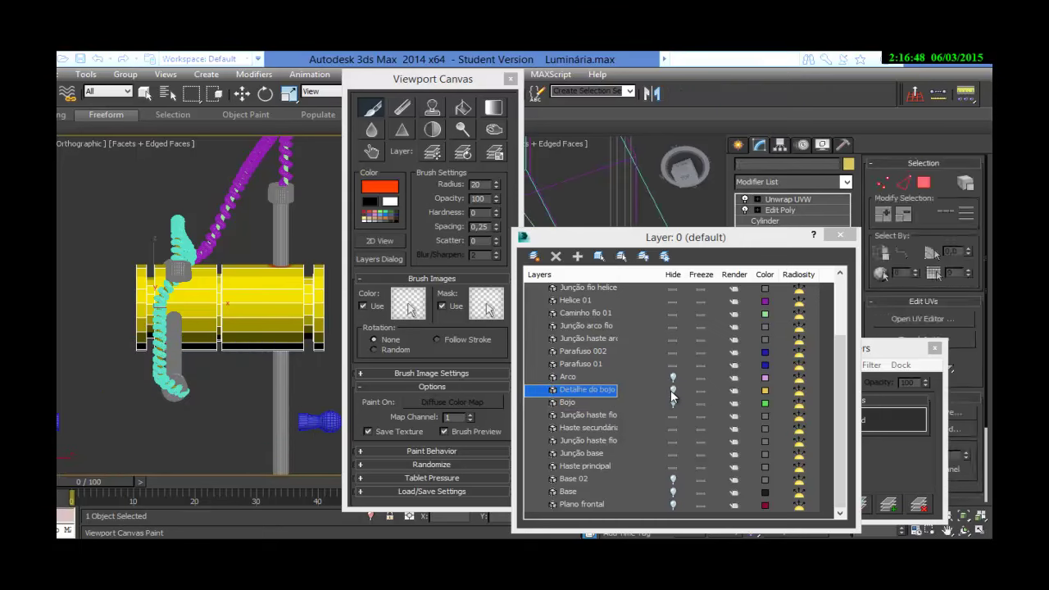
{"action": "left_click", "coordinate": [673, 402]}
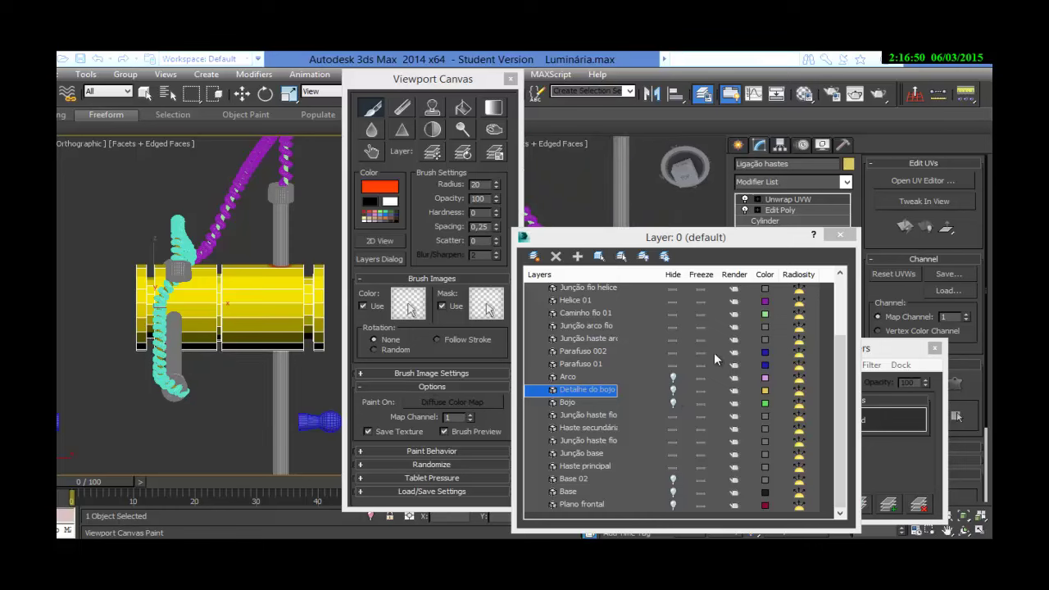
{"action": "left_click", "coordinate": [840, 235]}
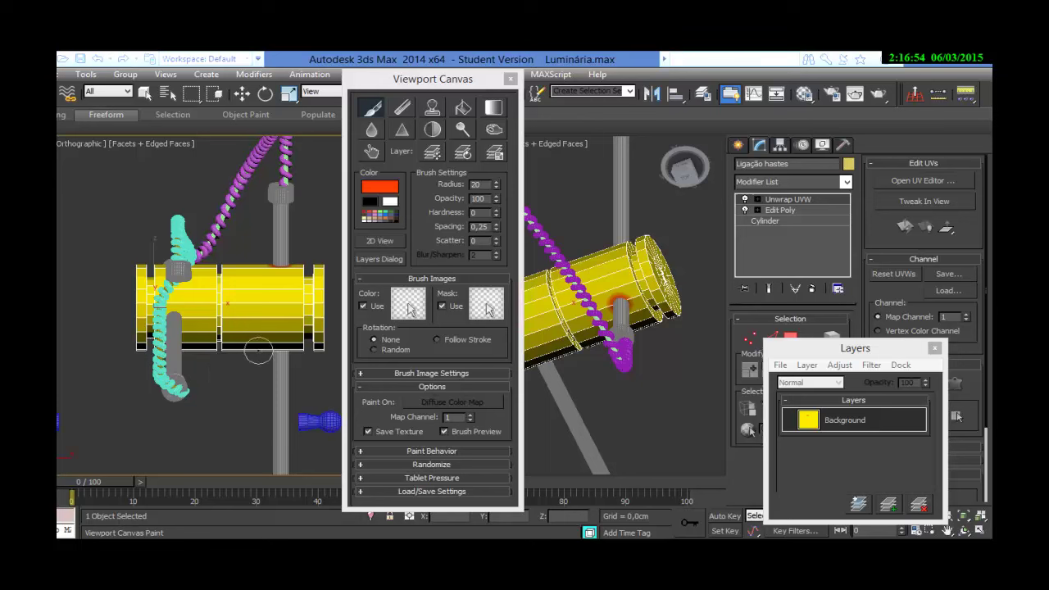
Hide the Junção arco fio, Junção haste ar..., Parafuso 002 and Parafuso 01 objects of layer 0 (default) and close the layer manager.
{"action": "middle_click_drag", "start_coordinate": [260, 345], "coordinate": [262, 345], "text": "alt"}
{"action": "middle_click_drag", "start_coordinate": [262, 344], "coordinate": [263, 342], "text": "alt"}
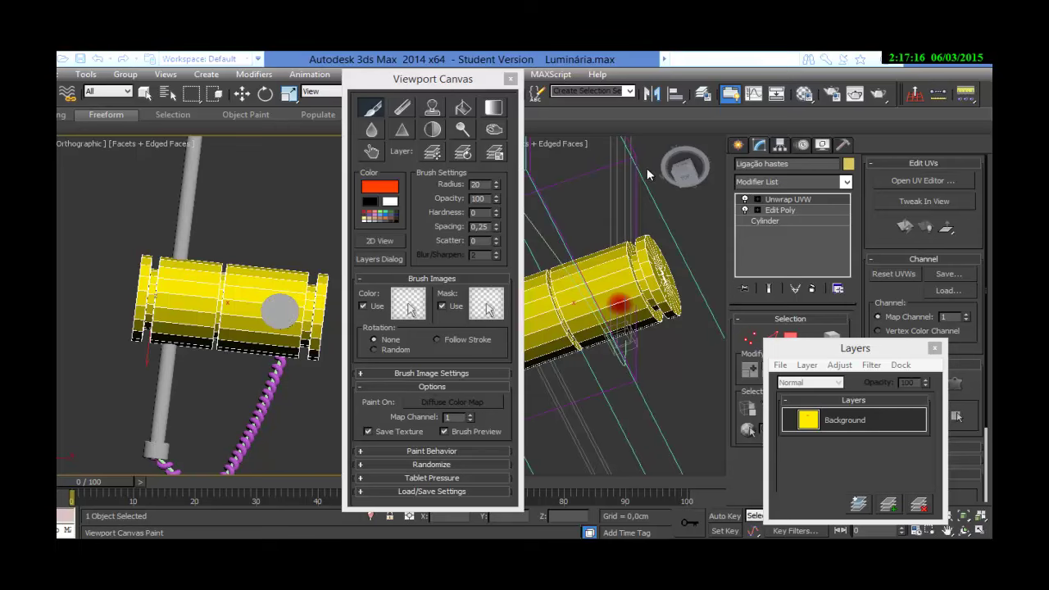
{"action": "left_click", "coordinate": [698, 95]}
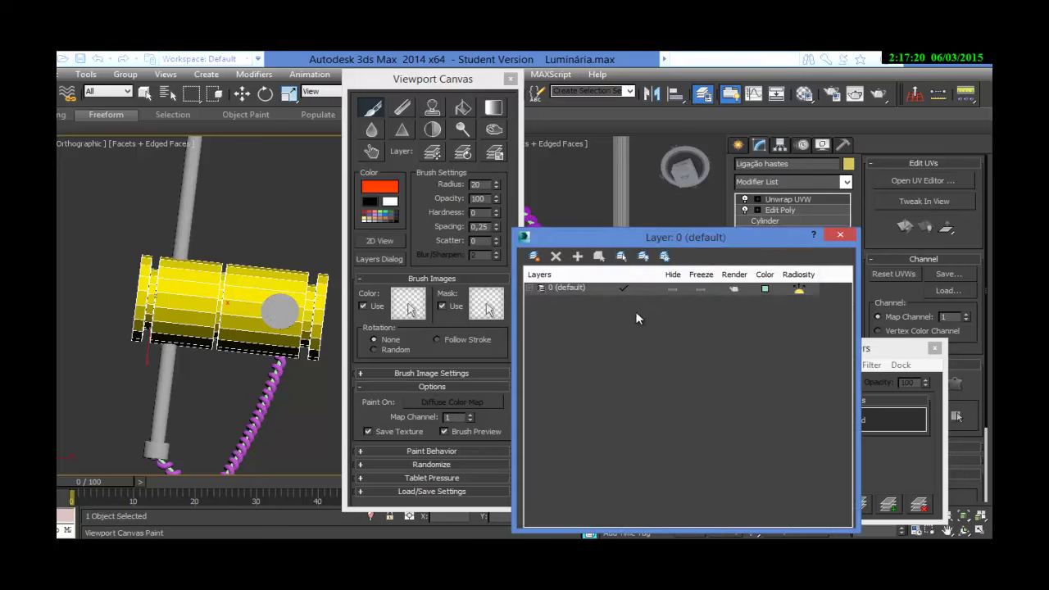
{"action": "left_click", "coordinate": [535, 289]}
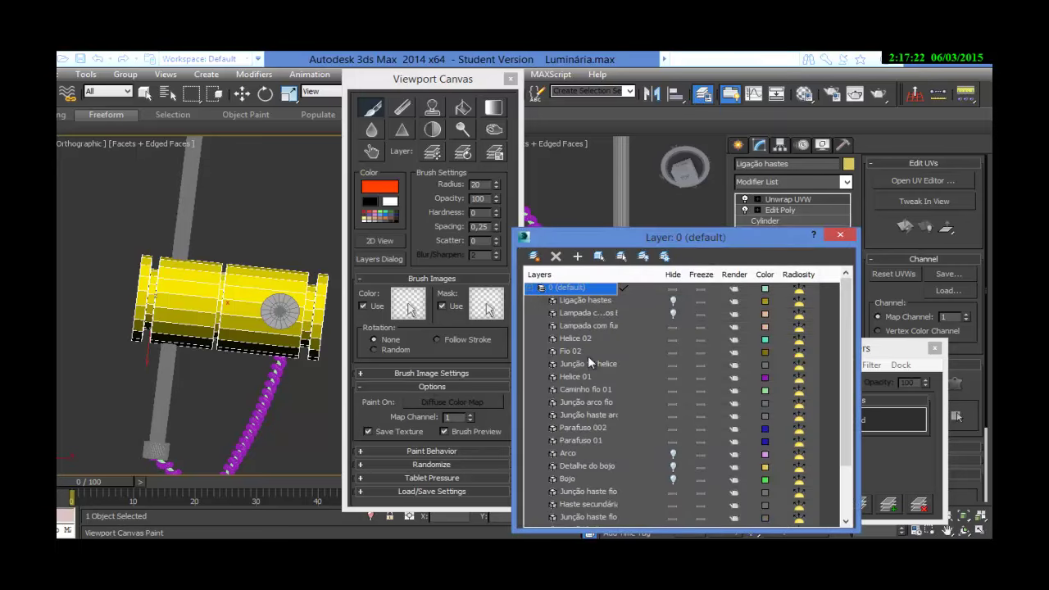
{"action": "left_click", "coordinate": [670, 404]}
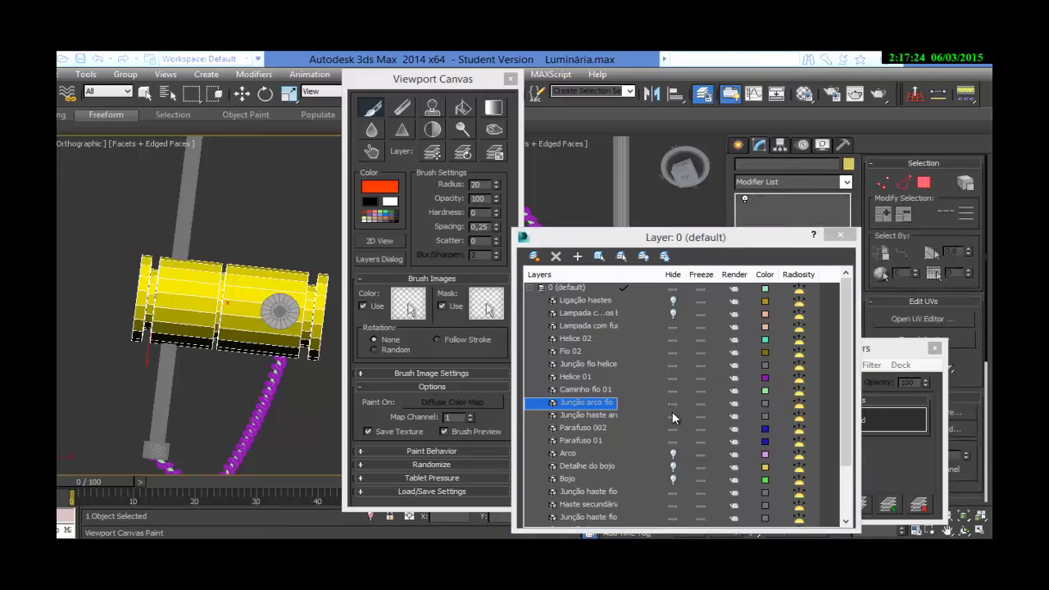
{"action": "left_click", "coordinate": [672, 417]}
{"action": "left_click", "coordinate": [672, 416]}
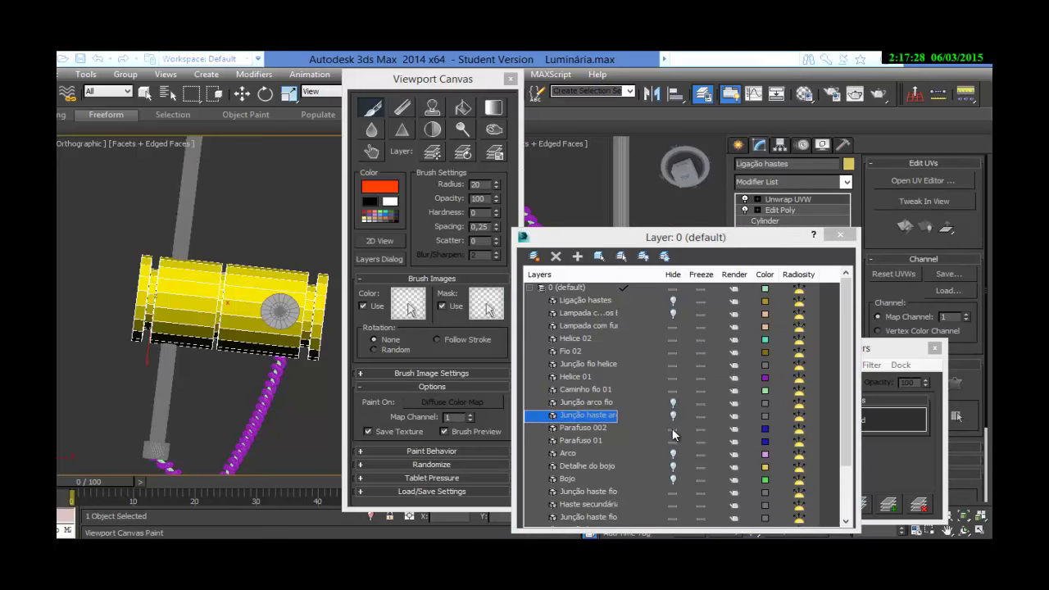
{"action": "left_click", "coordinate": [672, 430]}
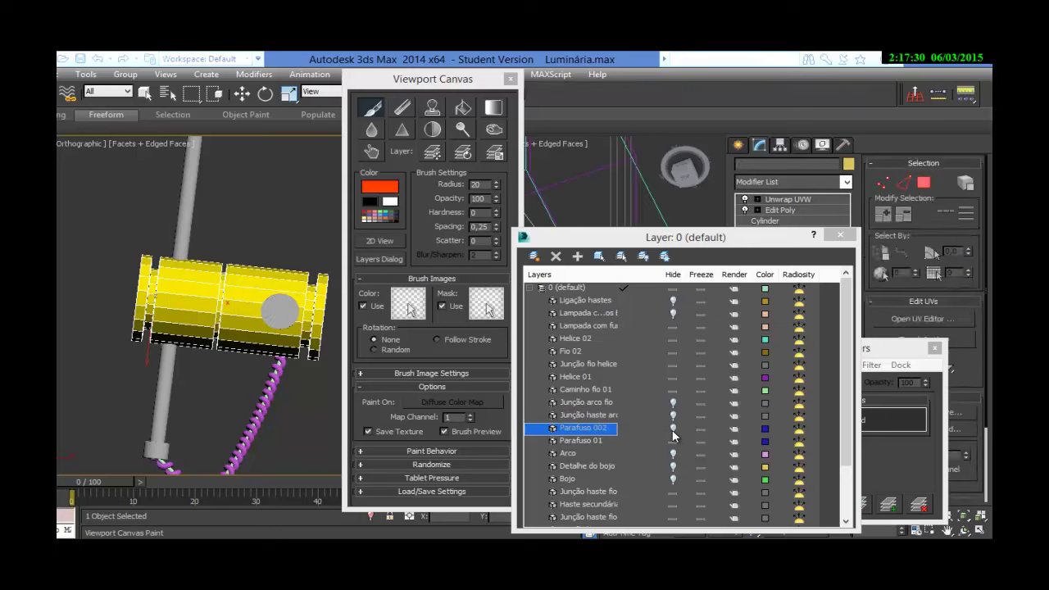
{"action": "left_click", "coordinate": [672, 442]}
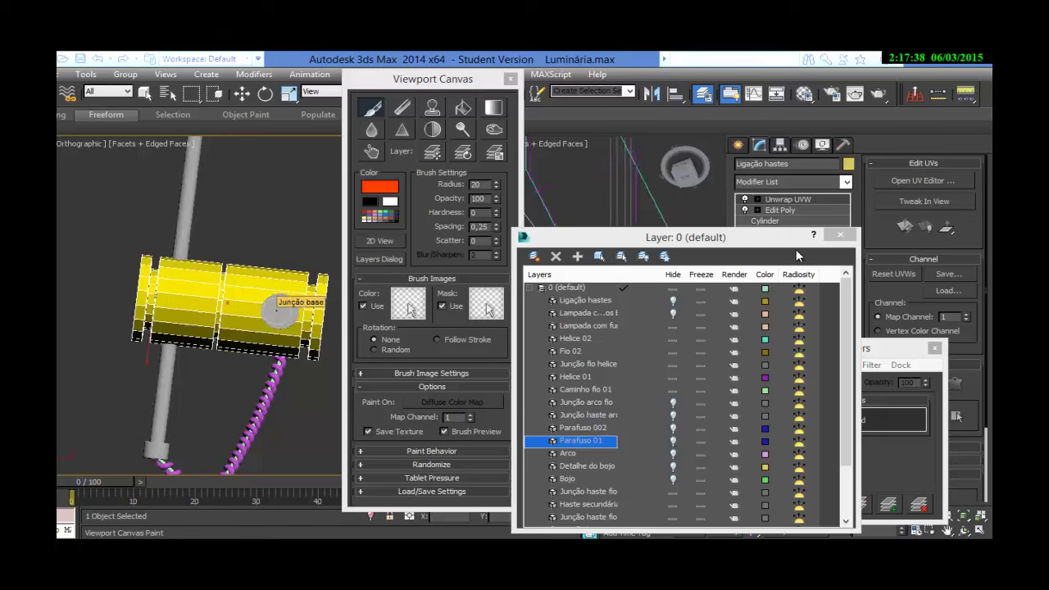
{"action": "left_click", "coordinate": [839, 238]}
List the objects of layer 0 (default) in the layer manager and hide the two Junção haste fio objects.
{"action": "left_click", "coordinate": [300, 288]}
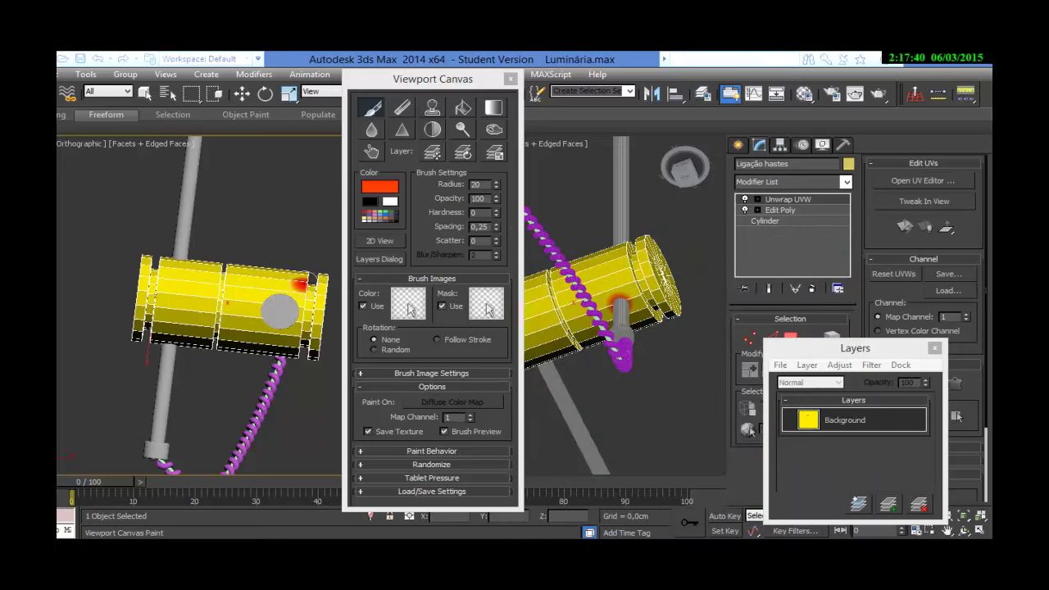
{"action": "mouse_move", "coordinate": [300, 287]}
{"action": "middle_mouse_down", "text": "alt"}
{"action": "mouse_move", "coordinate": [287, 307]}
{"action": "mouse_move", "coordinate": [284, 141]}
{"action": "middle_mouse_up", "text": "alt"}
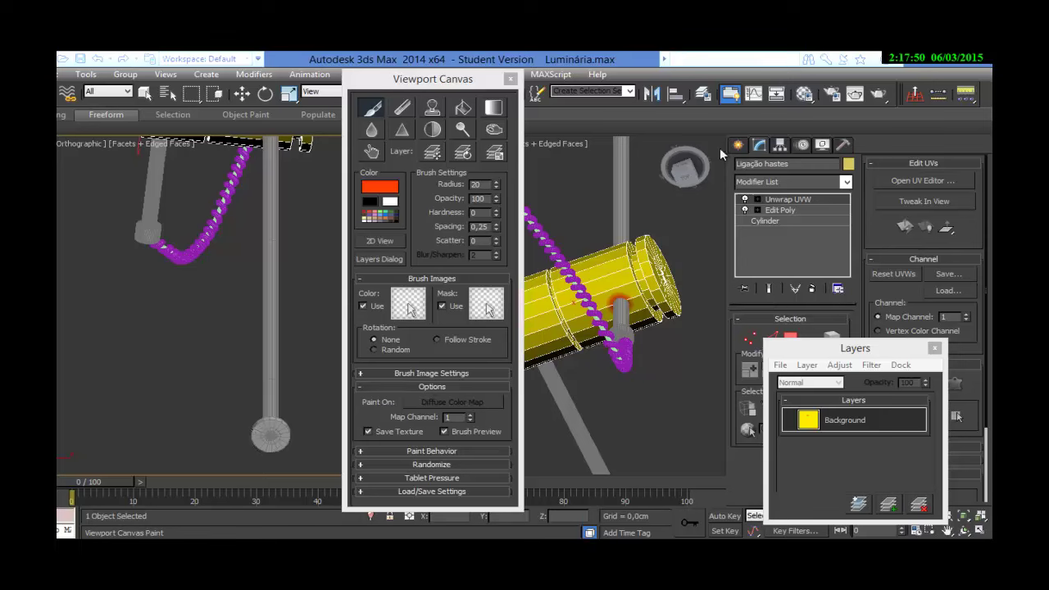
{"action": "left_click", "coordinate": [703, 93]}
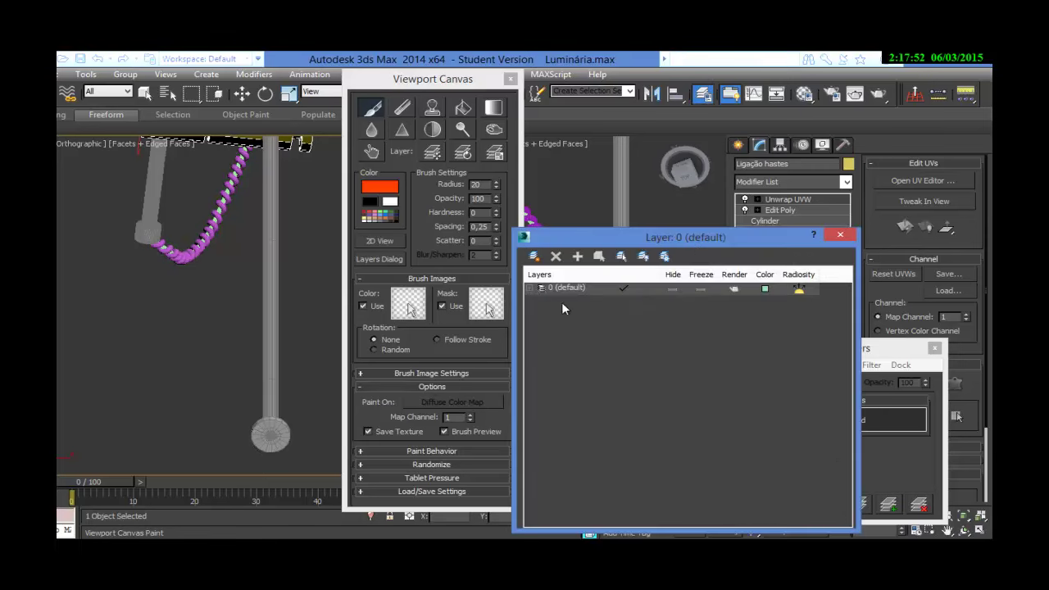
{"action": "left_click", "coordinate": [530, 289]}
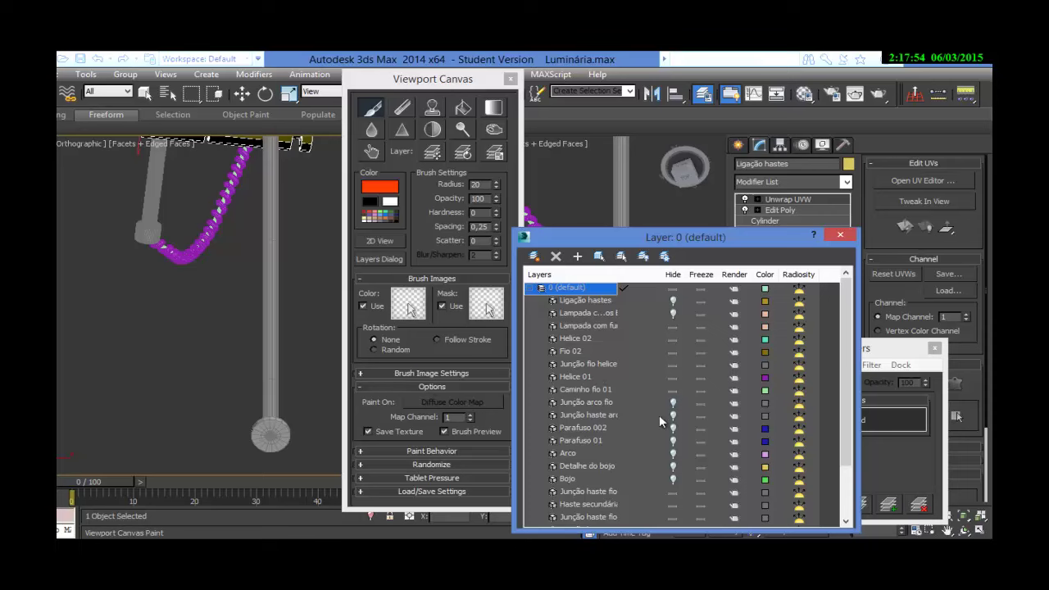
{"action": "left_click", "coordinate": [667, 494]}
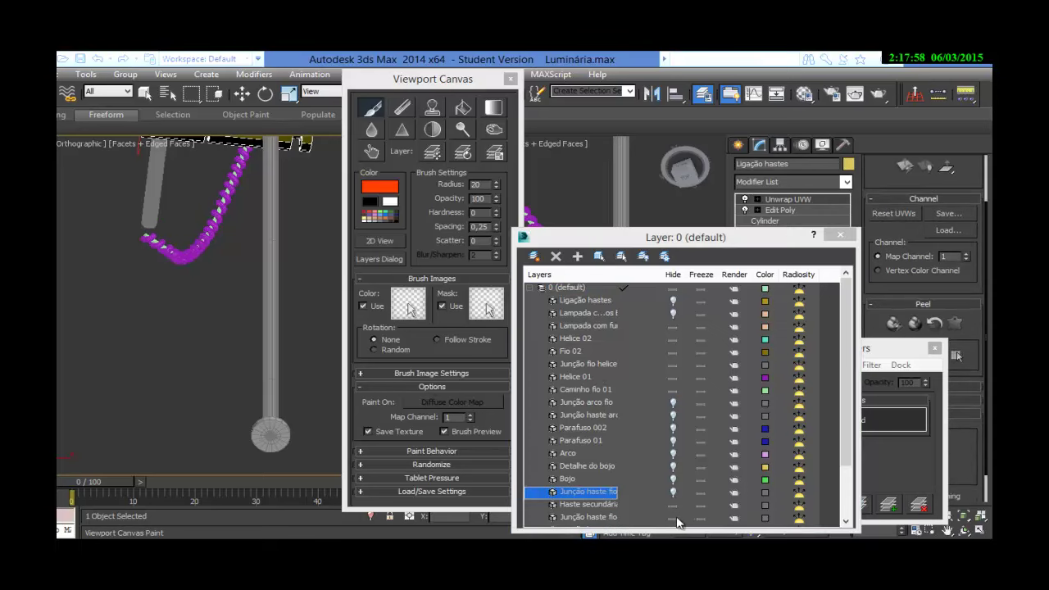
{"action": "left_click", "coordinate": [673, 518]}
{"action": "left_click", "coordinate": [673, 518]}
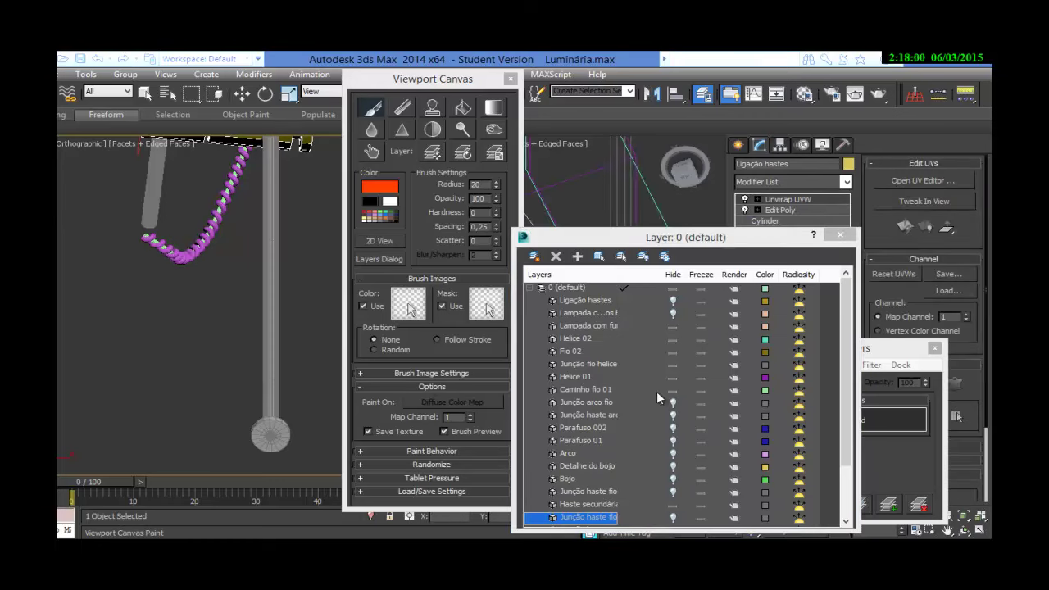
Hide the Junção fio helice and Junção base objects and close the layer manager.
{"action": "left_click", "coordinate": [672, 364]}
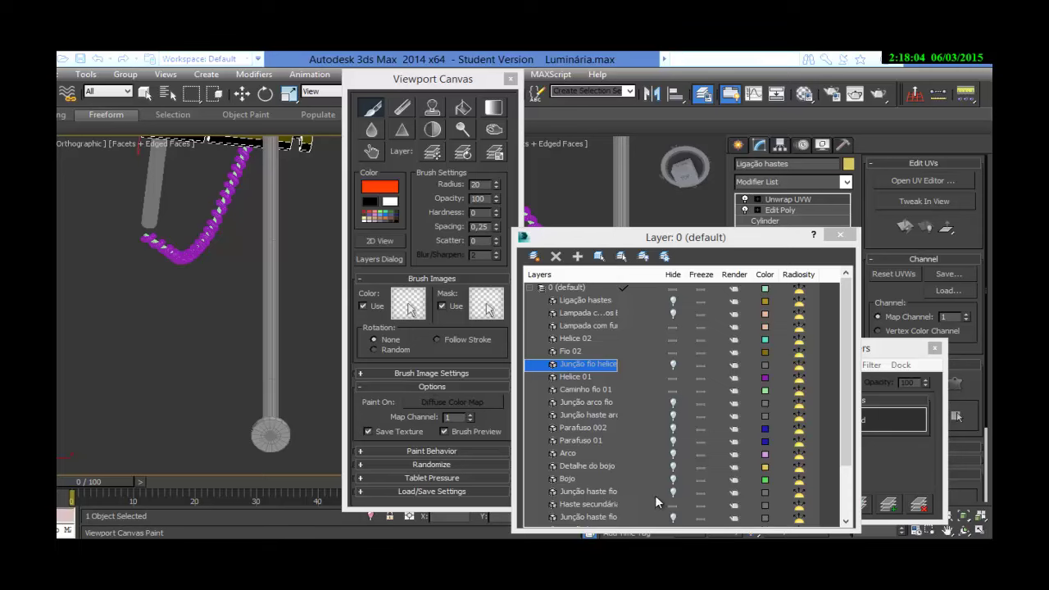
{"action": "left_click_drag", "start_coordinate": [844, 384], "coordinate": [848, 460]}
{"action": "left_click", "coordinate": [673, 466]}
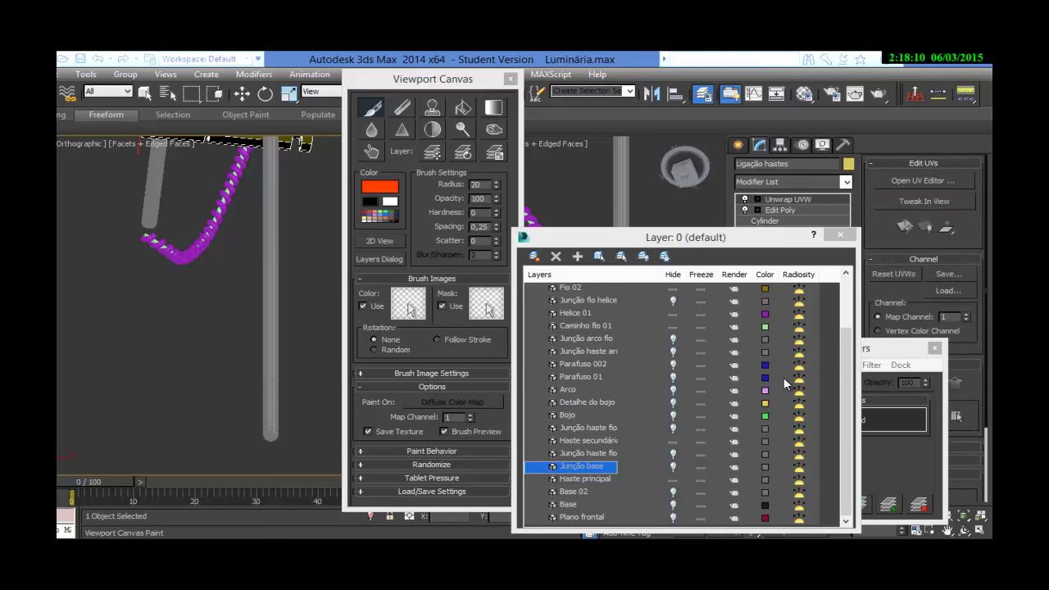
{"action": "left_click", "coordinate": [840, 235]}
Dab orange-red paint on the yellow cylinder around the joint of the second rod, looking along the rod's axis.
{"action": "middle_click_drag", "start_coordinate": [296, 201], "coordinate": [291, 312], "text": "alt"}
{"action": "left_click", "coordinate": [254, 227]}
{"action": "mouse_move", "coordinate": [253, 227]}
{"action": "middle_mouse_down", "text": "alt"}
{"action": "mouse_move", "coordinate": [258, 275]}
{"action": "mouse_move", "coordinate": [281, 297]}
{"action": "middle_mouse_up", "text": "alt"}
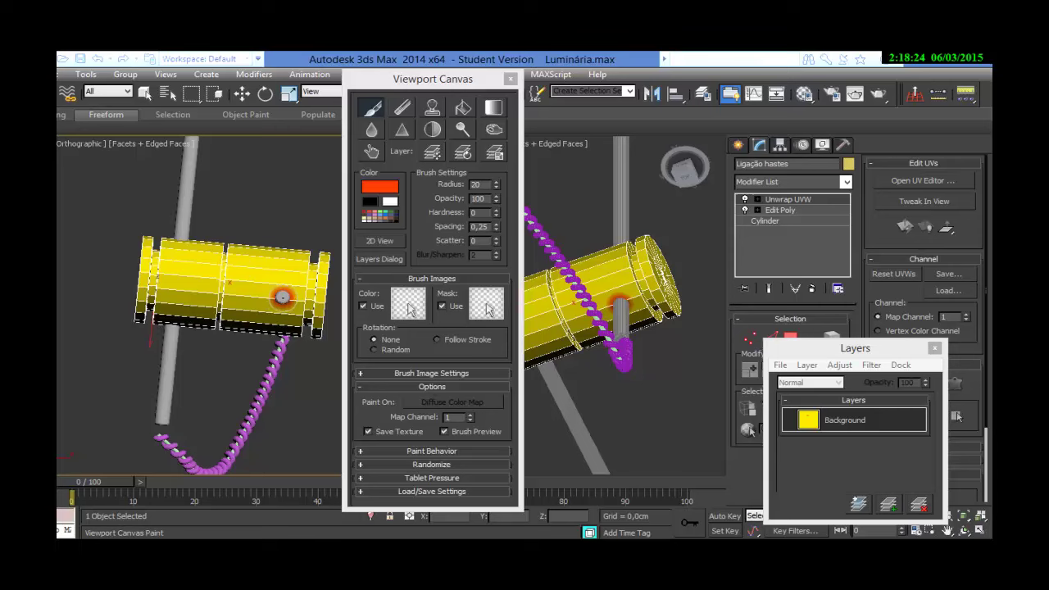
{"action": "middle_click_drag", "start_coordinate": [281, 297], "coordinate": [282, 297], "text": "alt"}
{"action": "left_click_drag", "start_coordinate": [281, 295], "coordinate": [281, 296]}
{"action": "middle_click_drag", "start_coordinate": [281, 296], "coordinate": [281, 293], "text": "alt"}
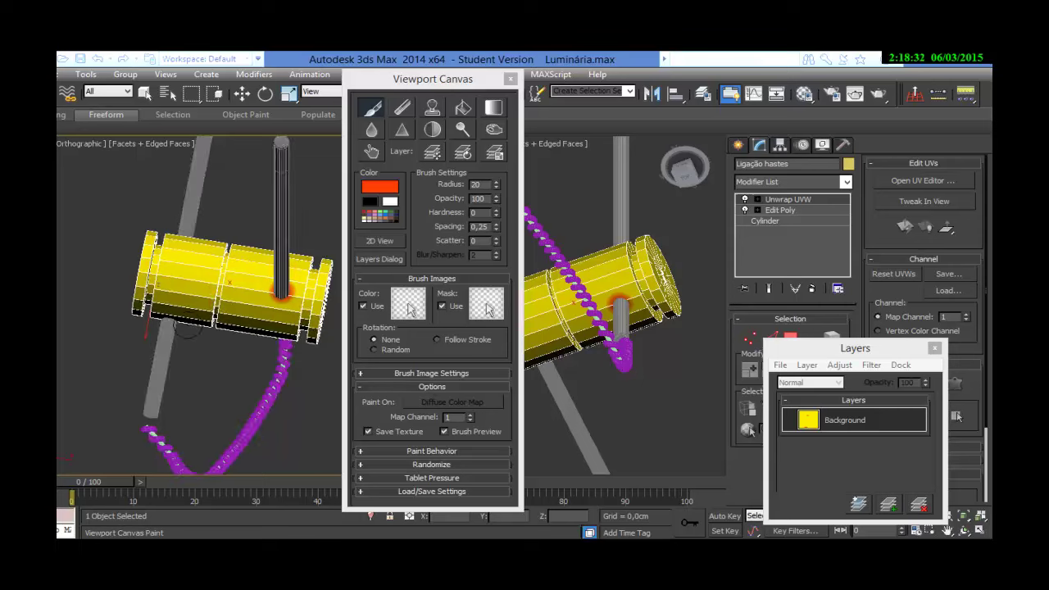
Move the Layers window clear of the view controls and reframe the cylinder and its rods in the viewports.
{"action": "left_click", "coordinate": [967, 516]}
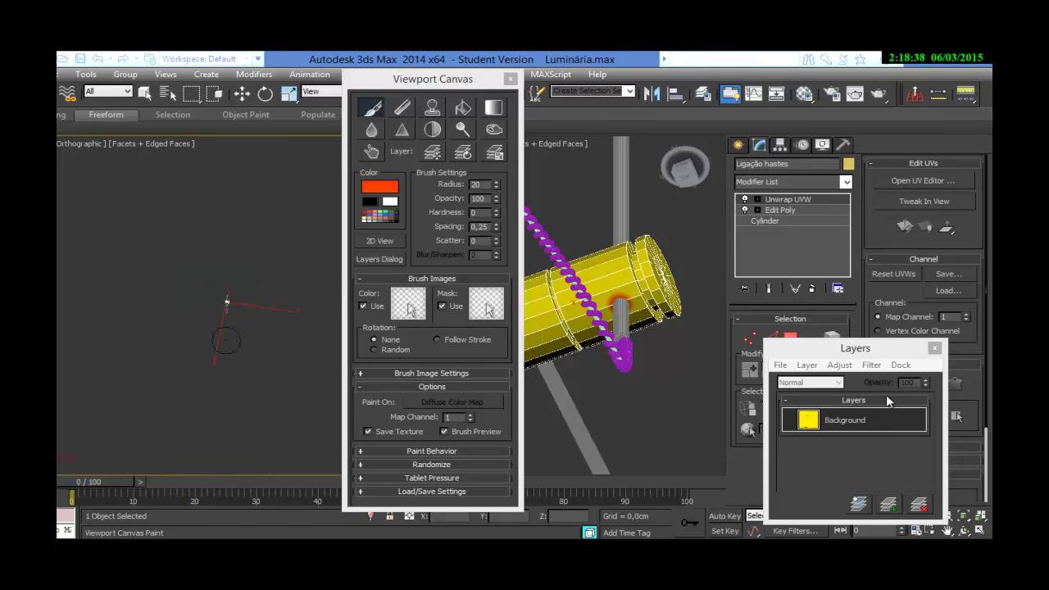
{"action": "left_click_drag", "start_coordinate": [852, 348], "coordinate": [812, 297]}
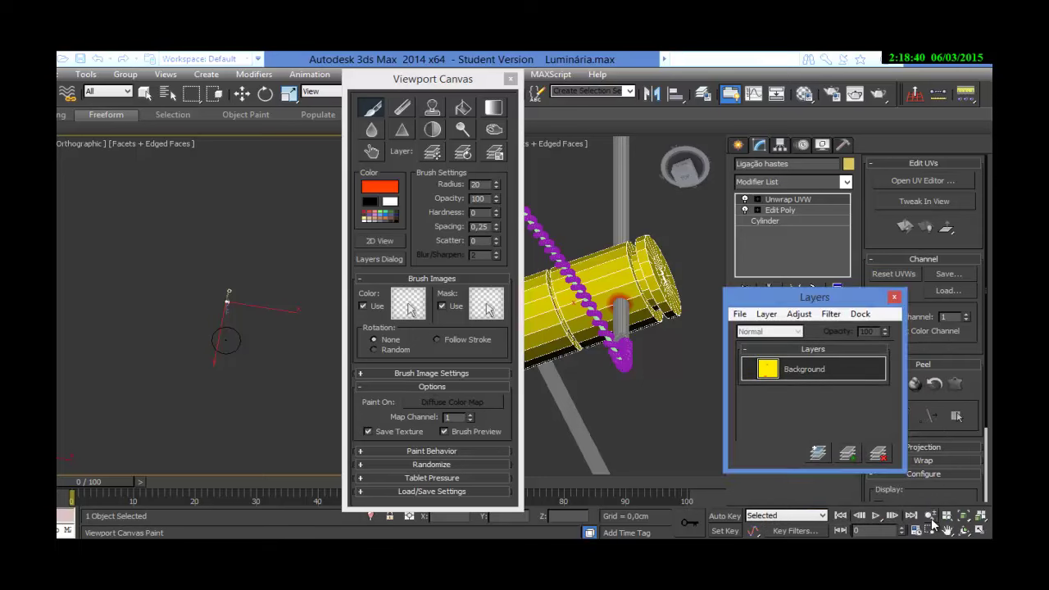
{"action": "left_click", "coordinate": [930, 516]}
{"action": "left_click_drag", "start_coordinate": [248, 335], "coordinate": [171, 251]}
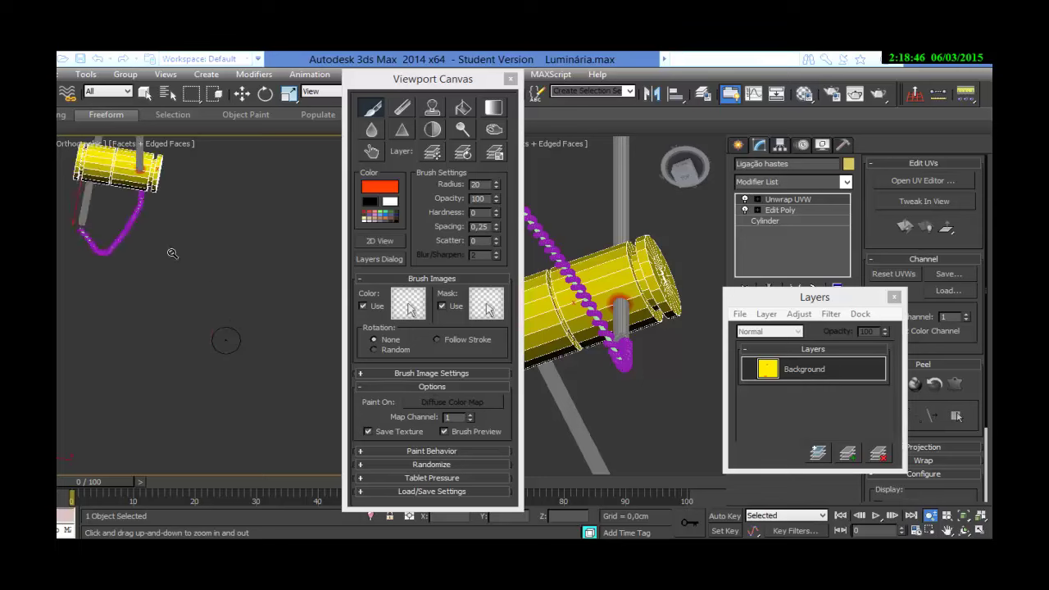
{"action": "middle_click_drag", "start_coordinate": [206, 331], "coordinate": [257, 416]}
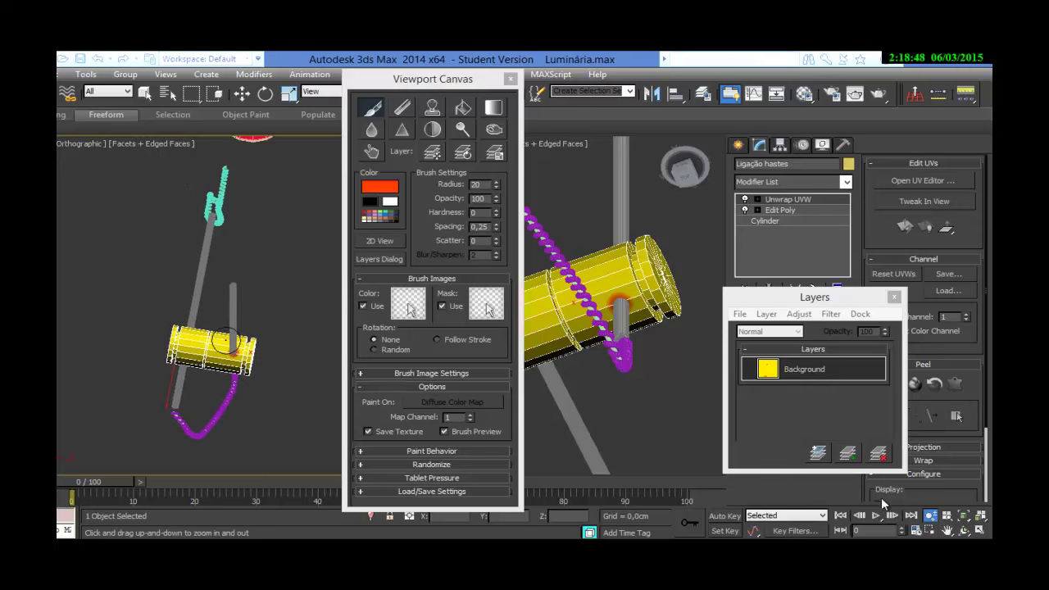
{"action": "left_click", "coordinate": [947, 516]}
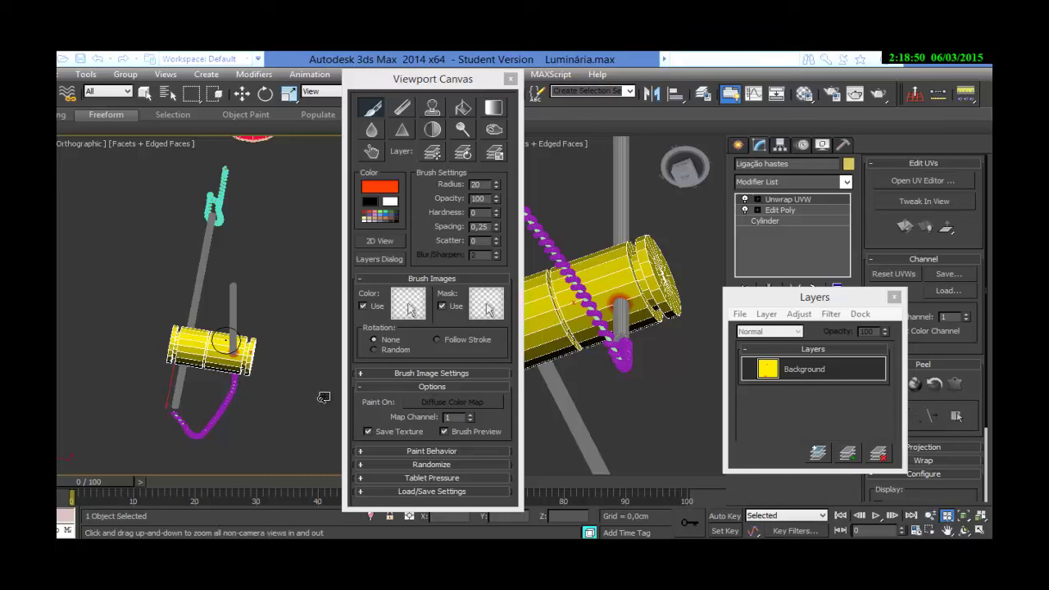
{"action": "left_click_drag", "start_coordinate": [324, 397], "coordinate": [304, 301]}
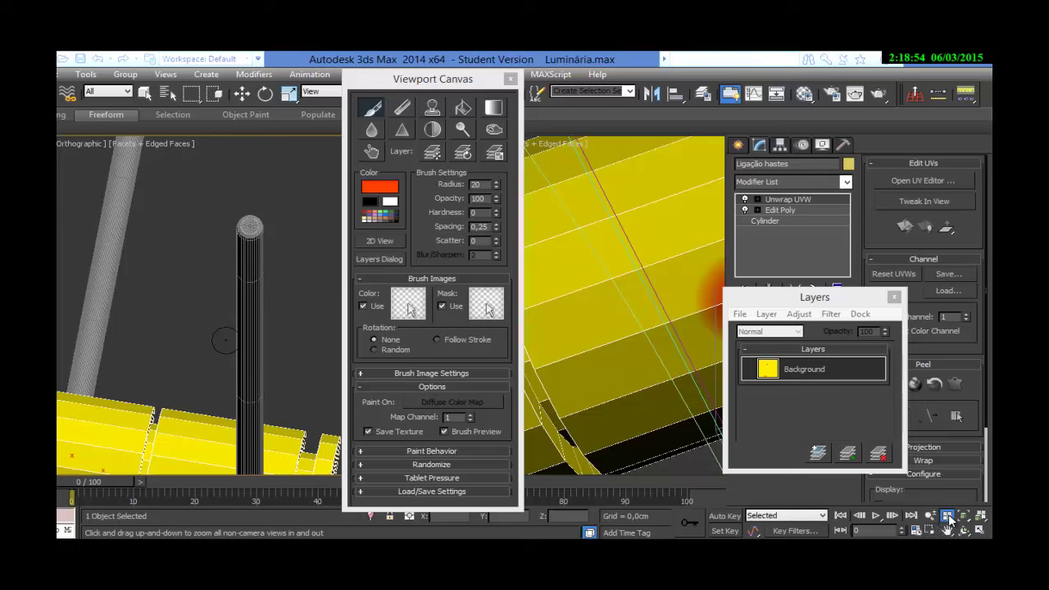
Leave Viewport Canvas painting on the Ligação hastes cylinder and activate the Move tool.
{"action": "middle_click_drag", "start_coordinate": [291, 351], "coordinate": [305, 246]}
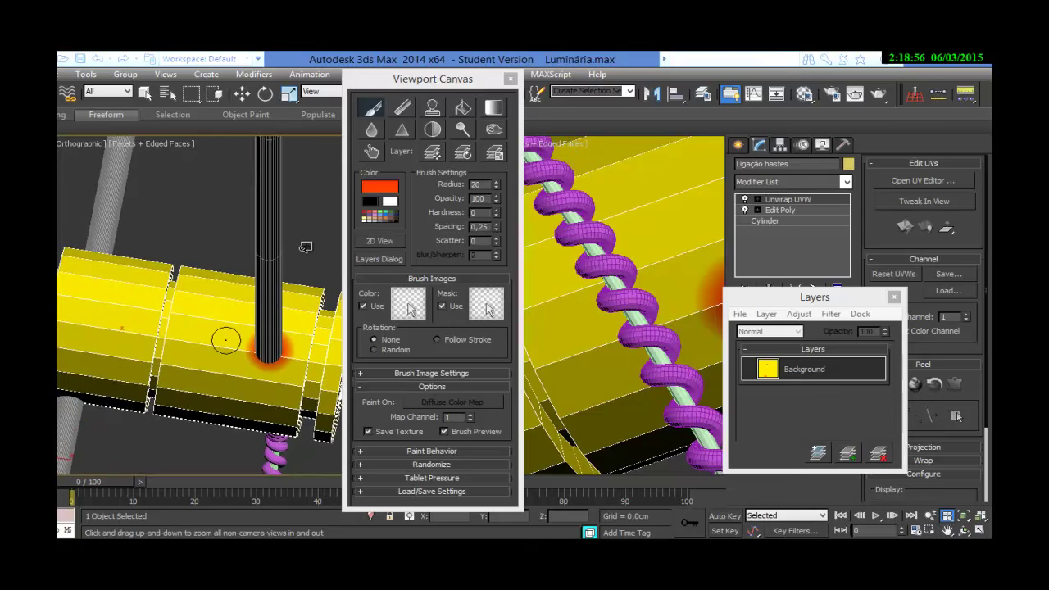
{"action": "left_click", "coordinate": [242, 94]}
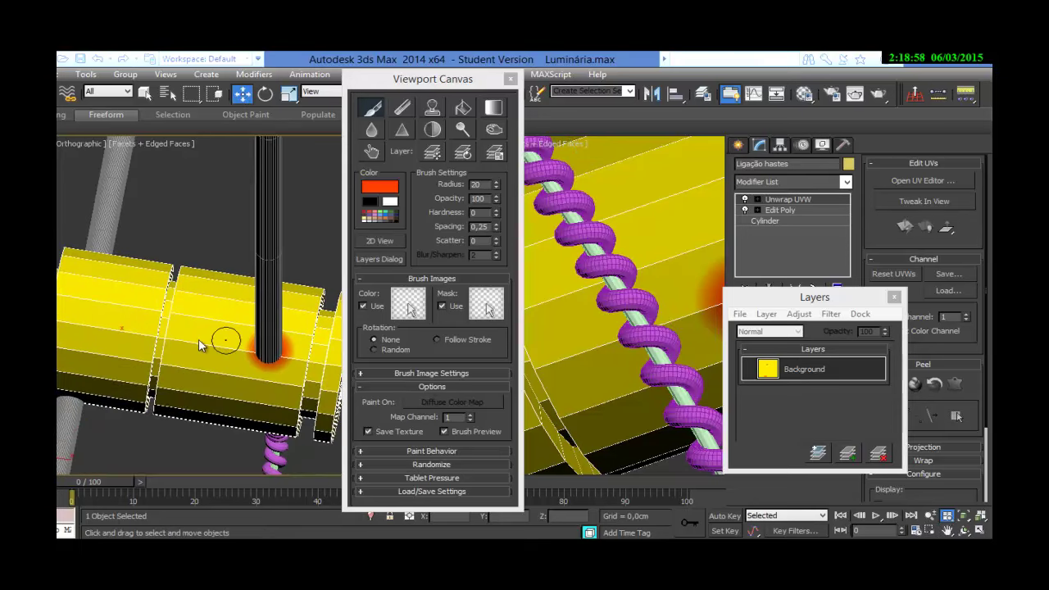
{"action": "right_click", "coordinate": [198, 343]}
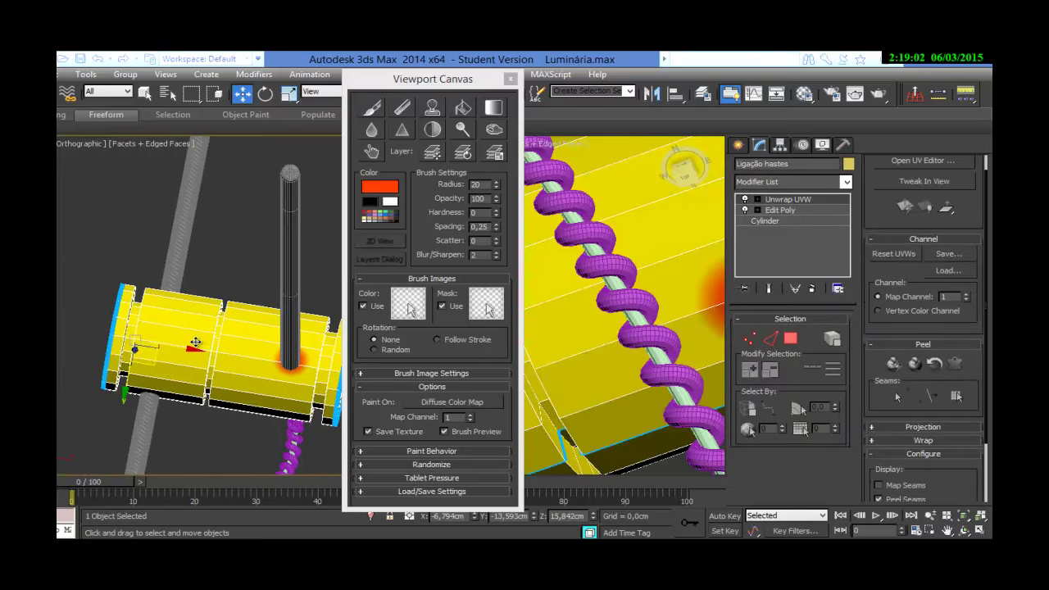
Examine the yellow joint cylinder, its rods and the coiled cords from the front and from slightly tilted angles.
{"action": "key", "text": "f"}
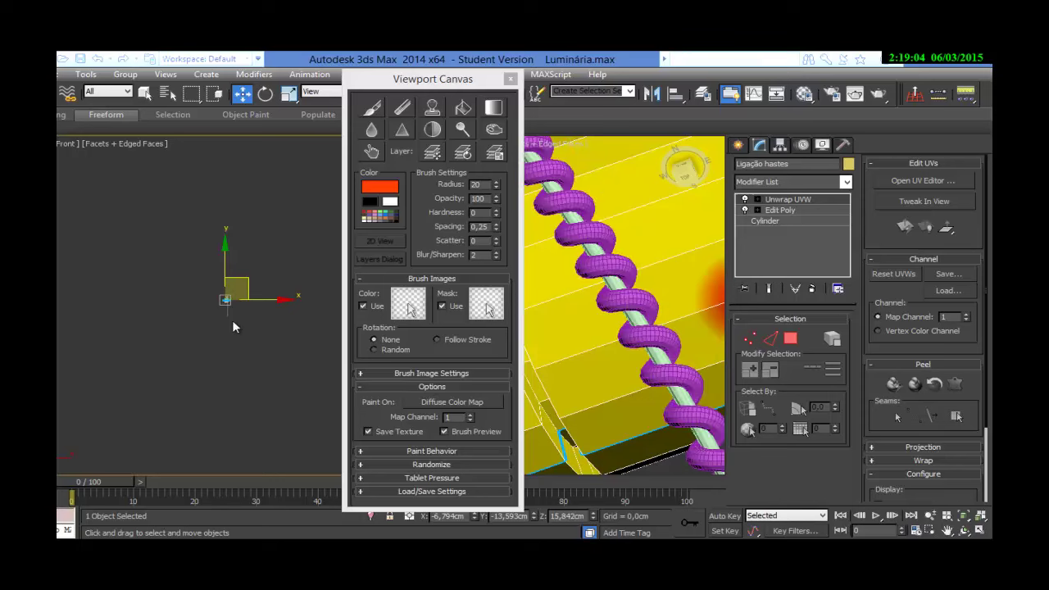
{"action": "left_click", "coordinate": [232, 320]}
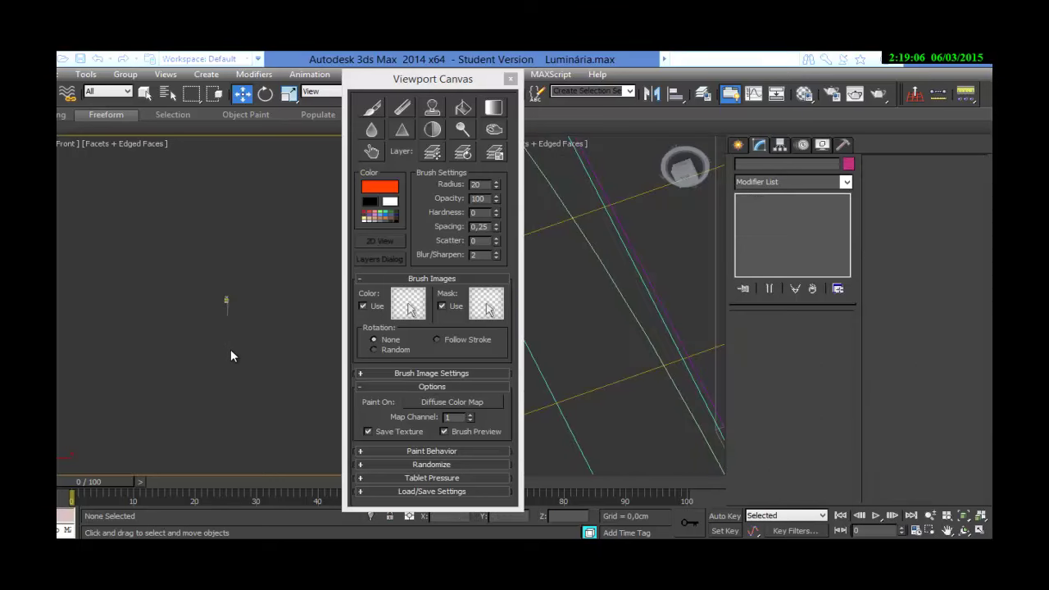
{"action": "middle_click_drag", "start_coordinate": [230, 349], "coordinate": [245, 406]}
{"action": "scroll", "coordinate": [252, 337], "scroll_direction": "up", "scroll_amount": 5}
{"action": "middle_click_drag", "start_coordinate": [252, 338], "coordinate": [166, 258]}
{"action": "scroll", "coordinate": [270, 424], "scroll_direction": "up", "scroll_amount": 3}
{"action": "middle_click_drag", "start_coordinate": [270, 424], "coordinate": [268, 394]}
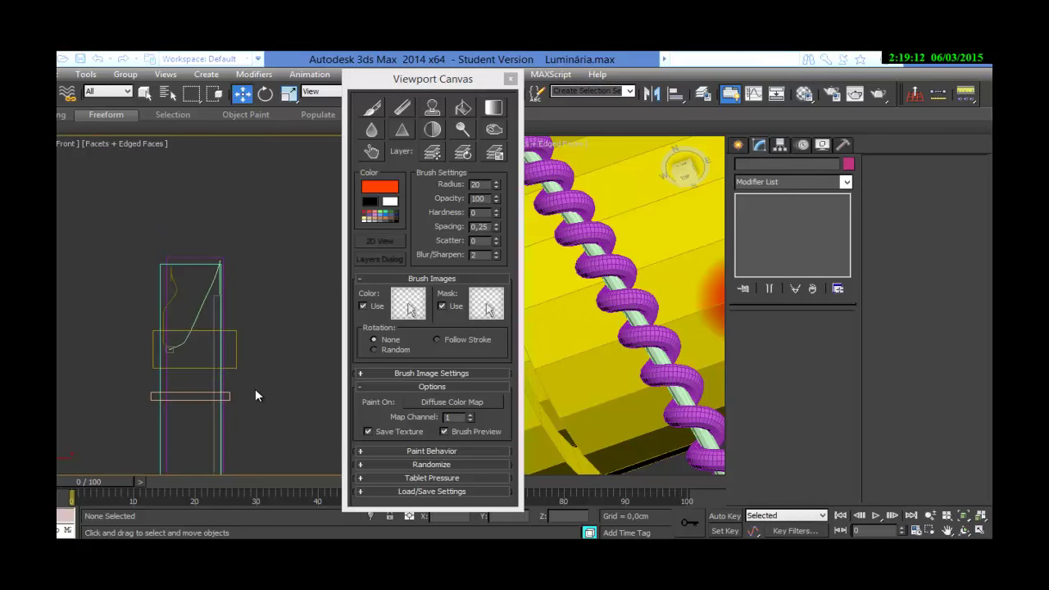
{"action": "scroll", "coordinate": [255, 396], "scroll_direction": "up", "scroll_amount": 3}
{"action": "middle_click_drag", "start_coordinate": [237, 276], "coordinate": [297, 336]}
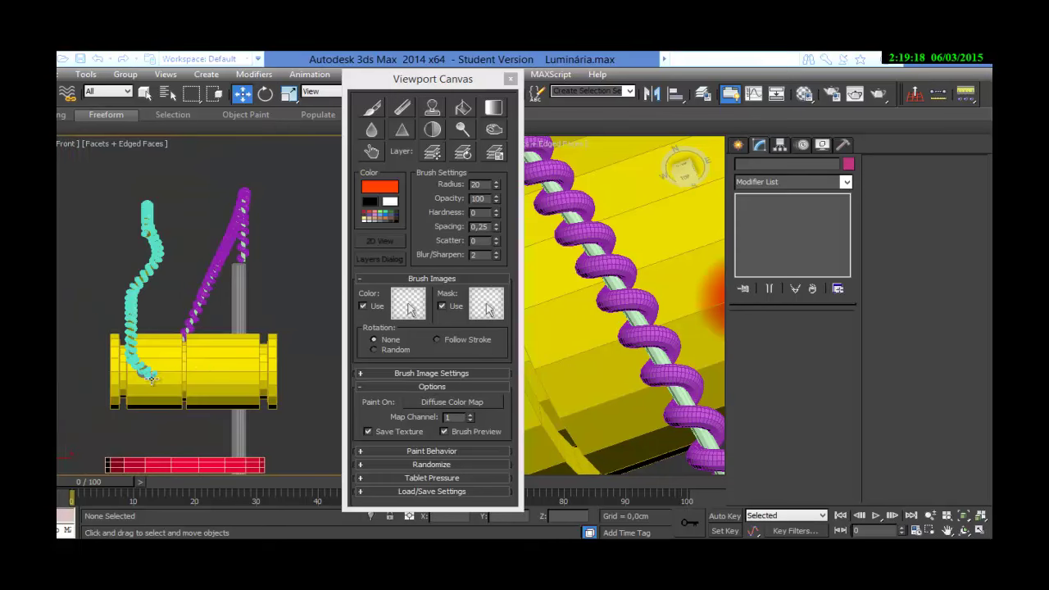
{"action": "scroll", "coordinate": [151, 377], "scroll_direction": "up", "scroll_amount": 5}
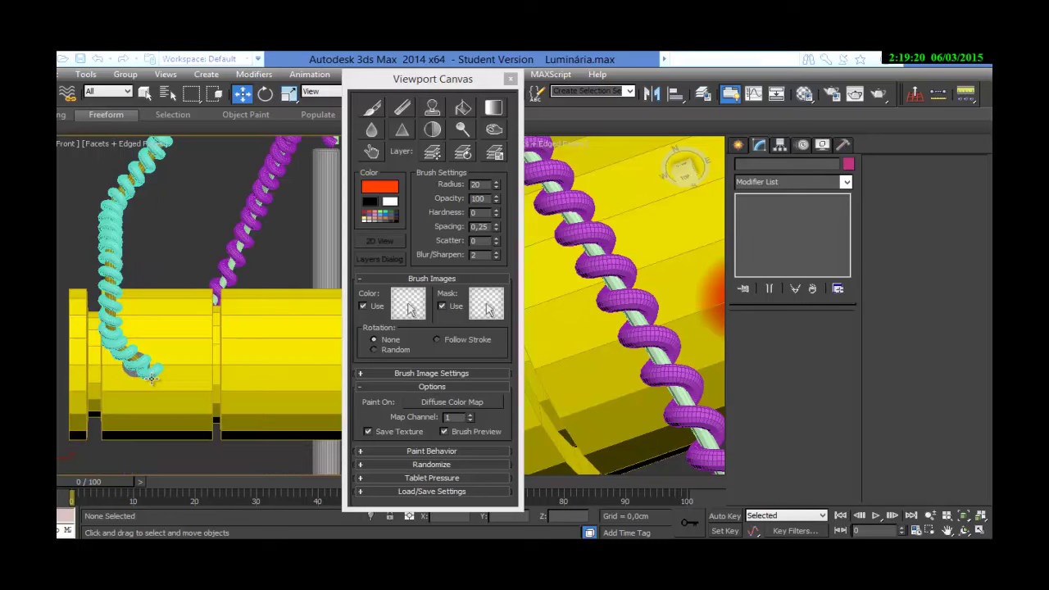
{"action": "middle_click_drag", "start_coordinate": [160, 360], "coordinate": [161, 376], "text": "alt"}
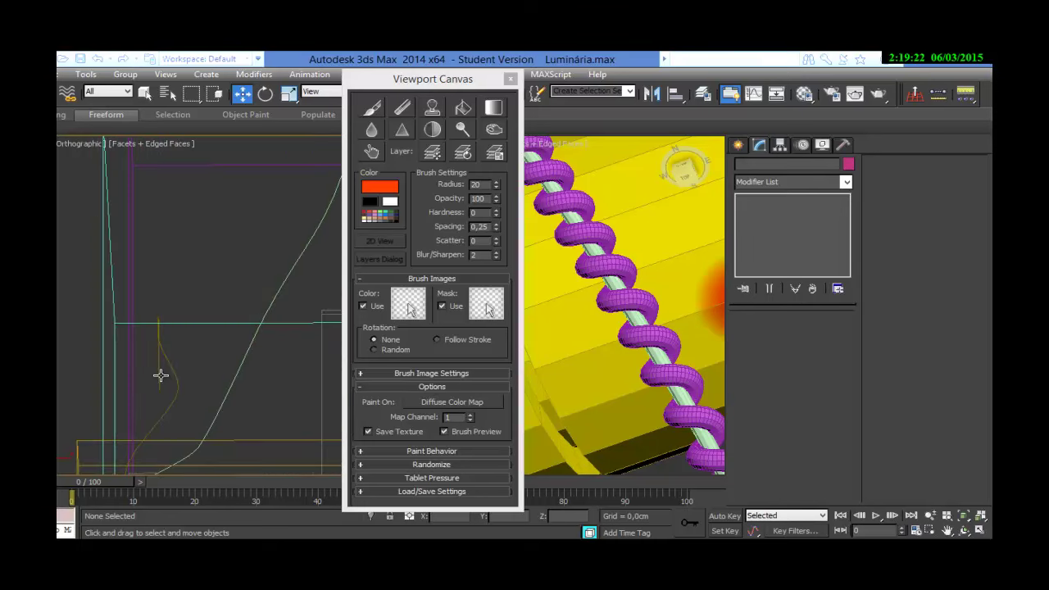
{"action": "scroll", "coordinate": [212, 392], "scroll_direction": "down", "scroll_amount": 4}
{"action": "middle_click_drag", "start_coordinate": [240, 417], "coordinate": [217, 300]}
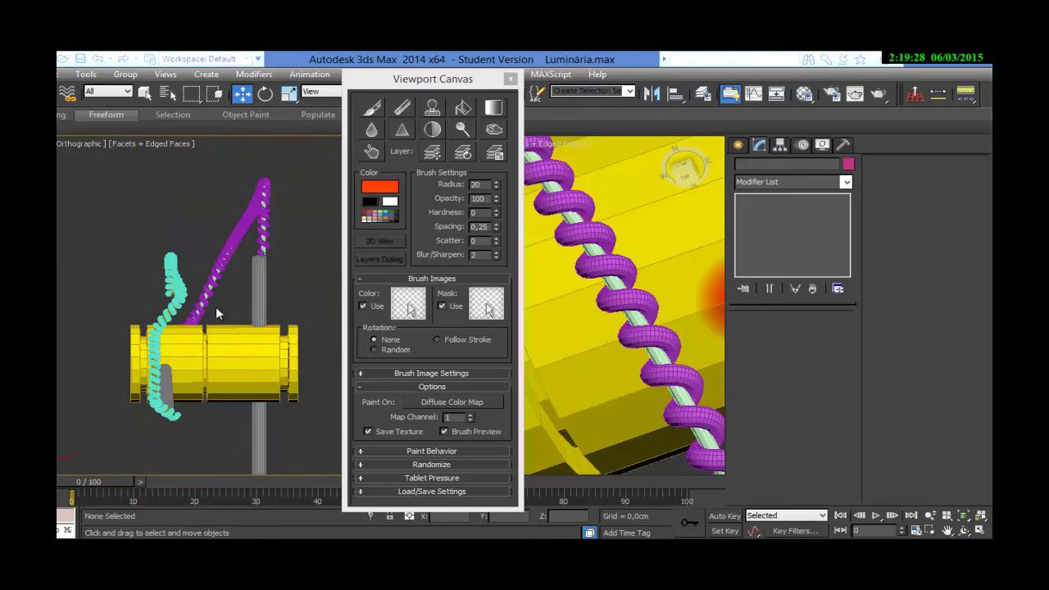
{"action": "scroll", "coordinate": [199, 360], "scroll_direction": "down", "scroll_amount": 2}
{"action": "scroll", "coordinate": [199, 361], "scroll_direction": "up", "scroll_amount": 3}
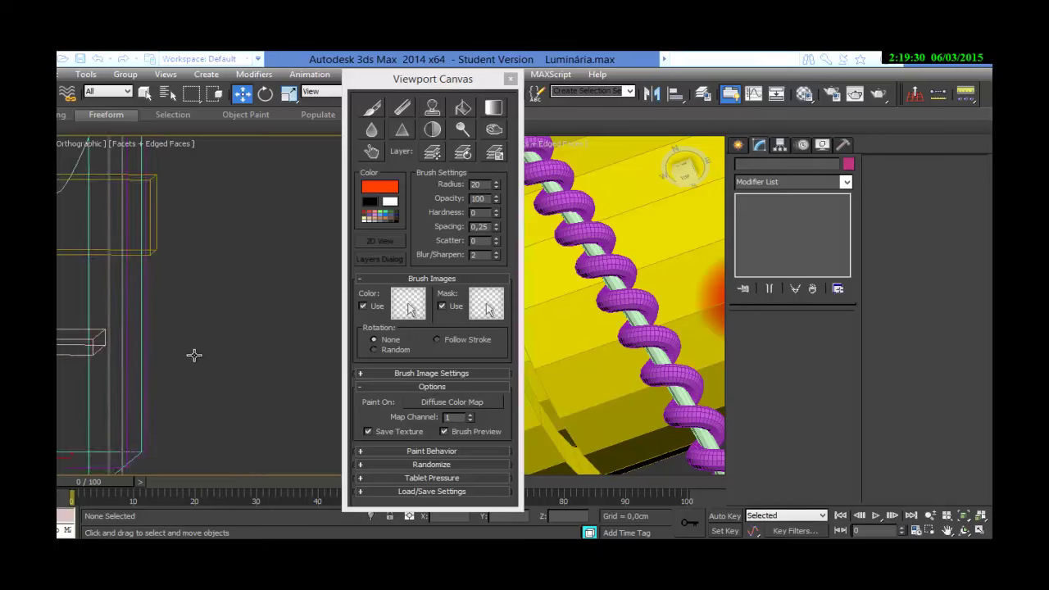
{"action": "middle_click_drag", "start_coordinate": [199, 361], "coordinate": [198, 362], "text": "alt"}
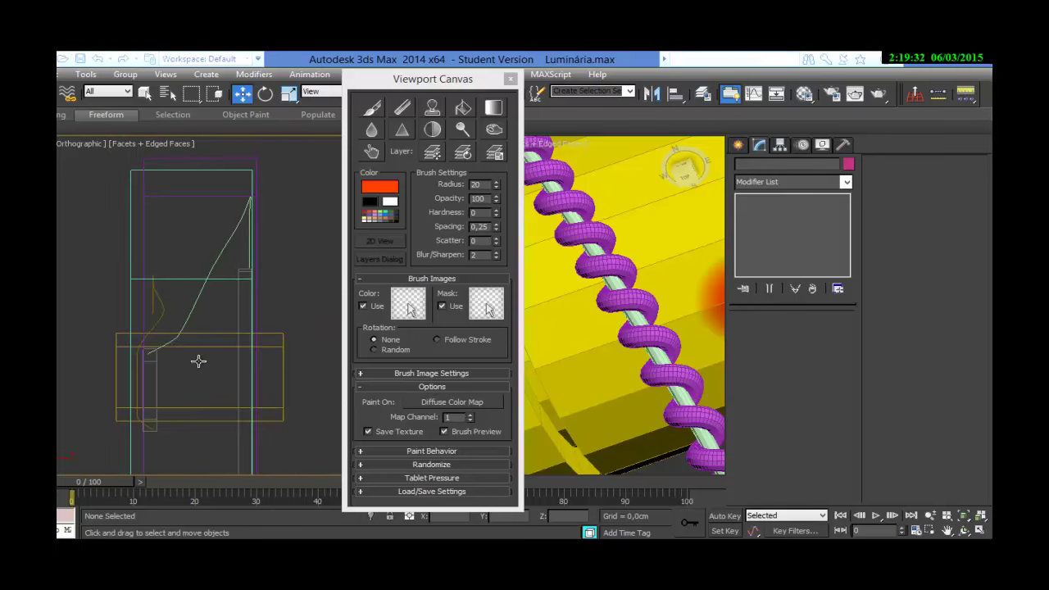
Select the Ligação hastes cylinder and hide Fio 02, Helice 02, Helice 01 and Caminho fio 01 in the scene layer list.
{"action": "left_click", "coordinate": [200, 358]}
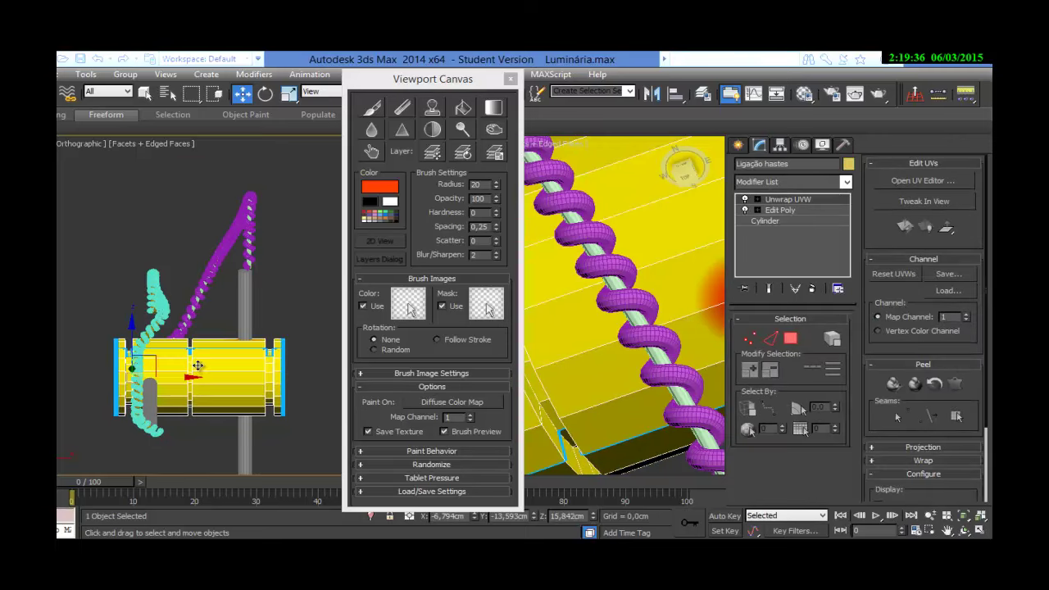
{"action": "middle_click_drag", "start_coordinate": [201, 369], "coordinate": [201, 356], "text": "alt"}
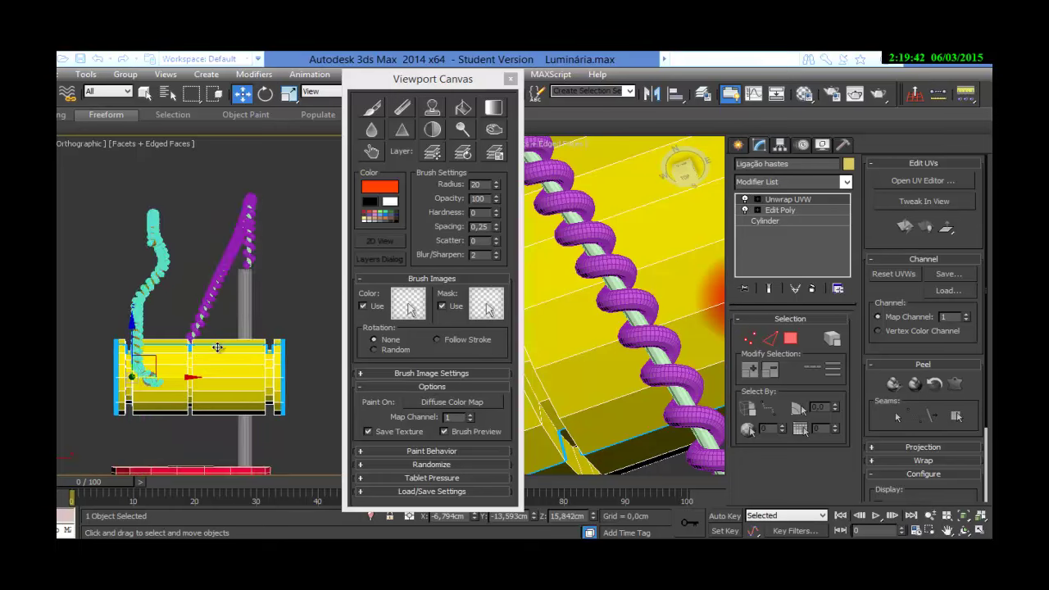
{"action": "left_click", "coordinate": [701, 94]}
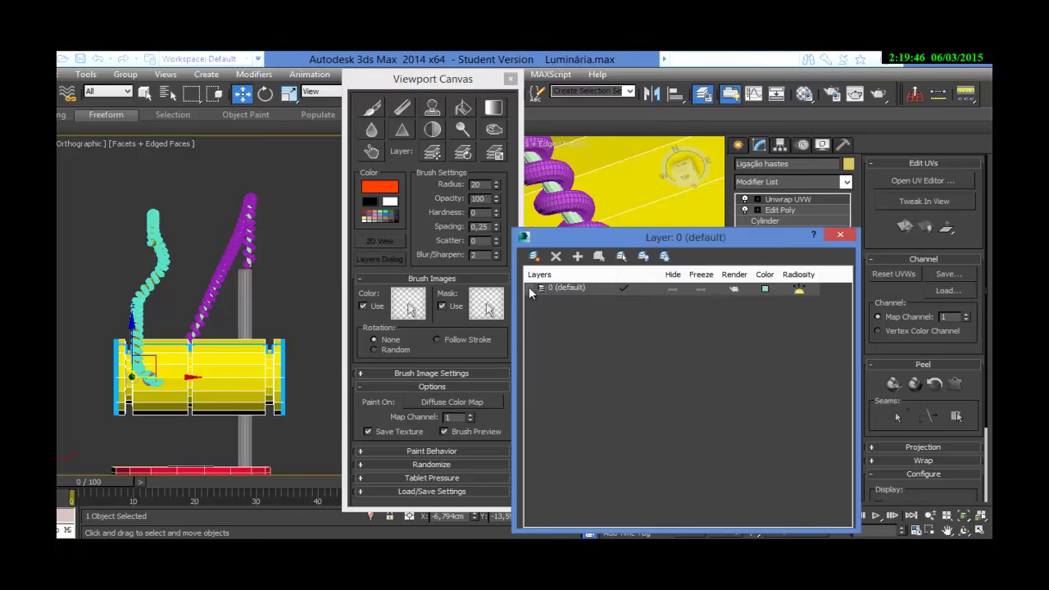
{"action": "left_click", "coordinate": [530, 287]}
{"action": "left_click", "coordinate": [670, 349]}
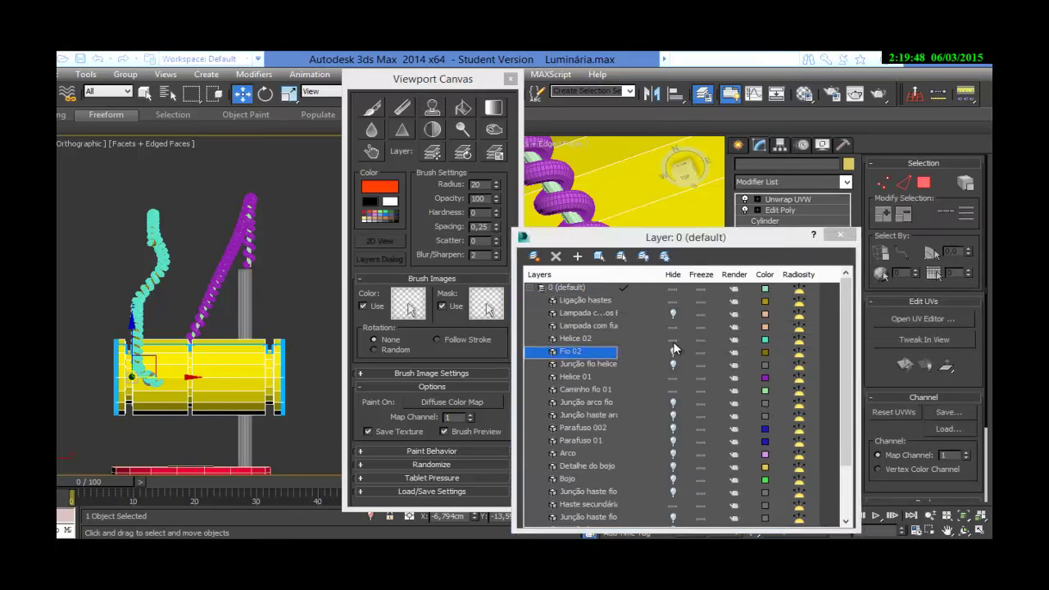
{"action": "left_click", "coordinate": [673, 338]}
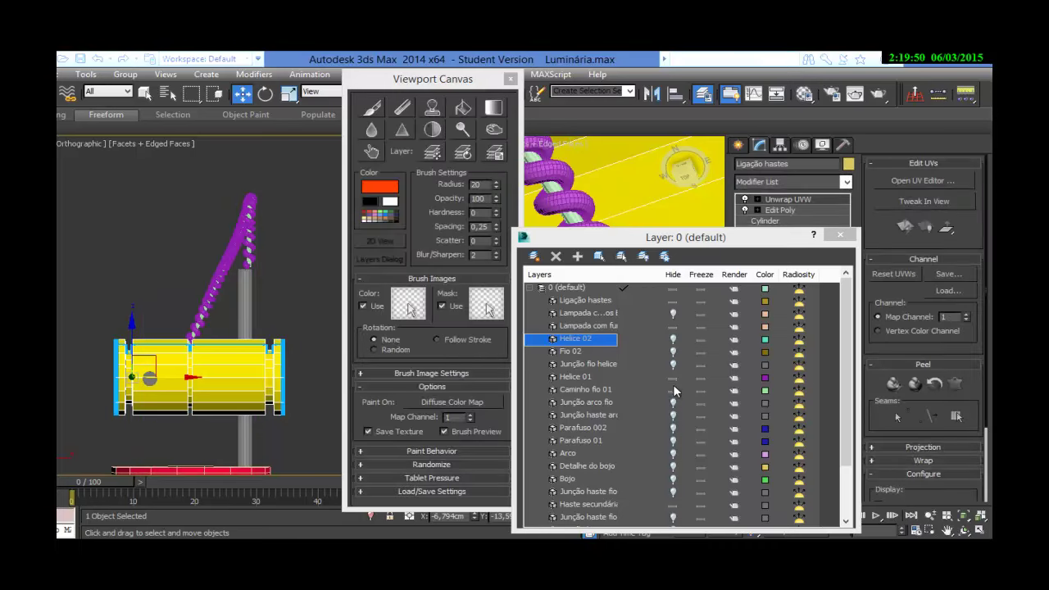
{"action": "left_click", "coordinate": [672, 390]}
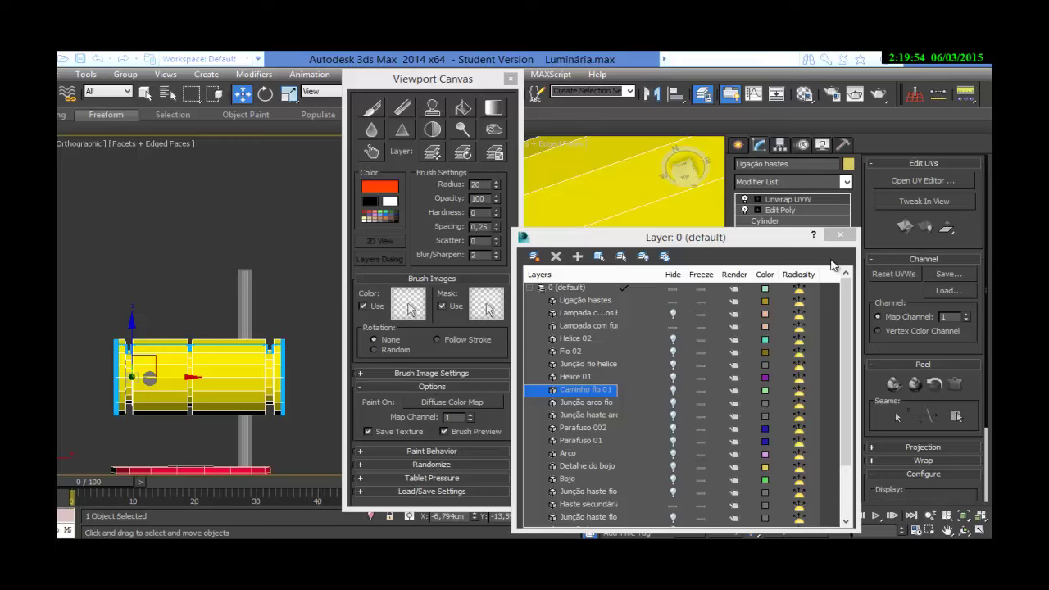
{"action": "left_click", "coordinate": [840, 235]}
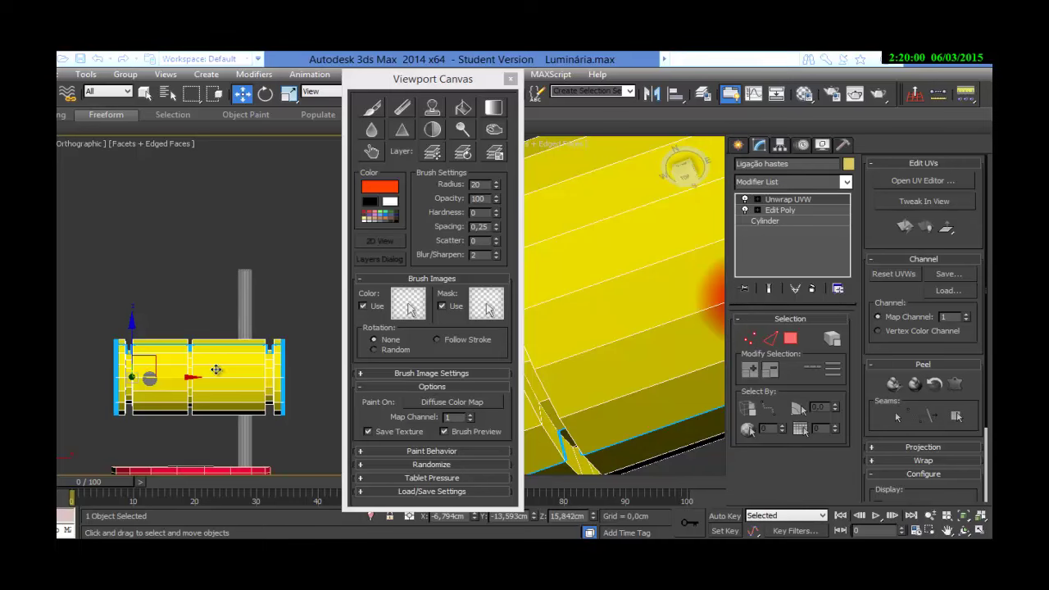
Paint orange-red around the grey rod's end on the yellow cylinder in the Front view, and end the paint session.
{"action": "key", "text": "f"}
{"action": "left_click", "coordinate": [964, 518]}
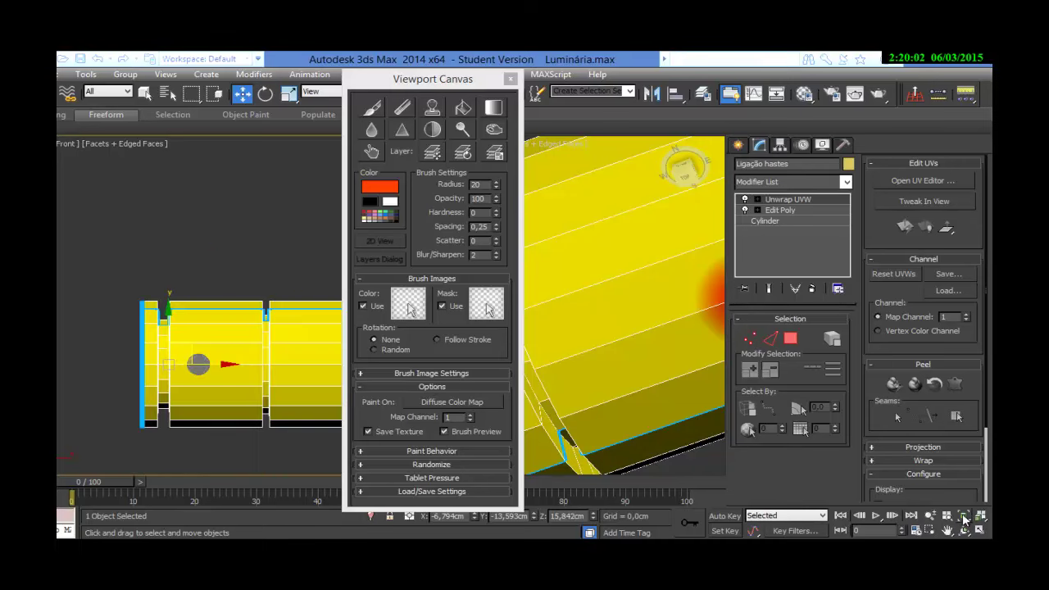
{"action": "left_click", "coordinate": [372, 108]}
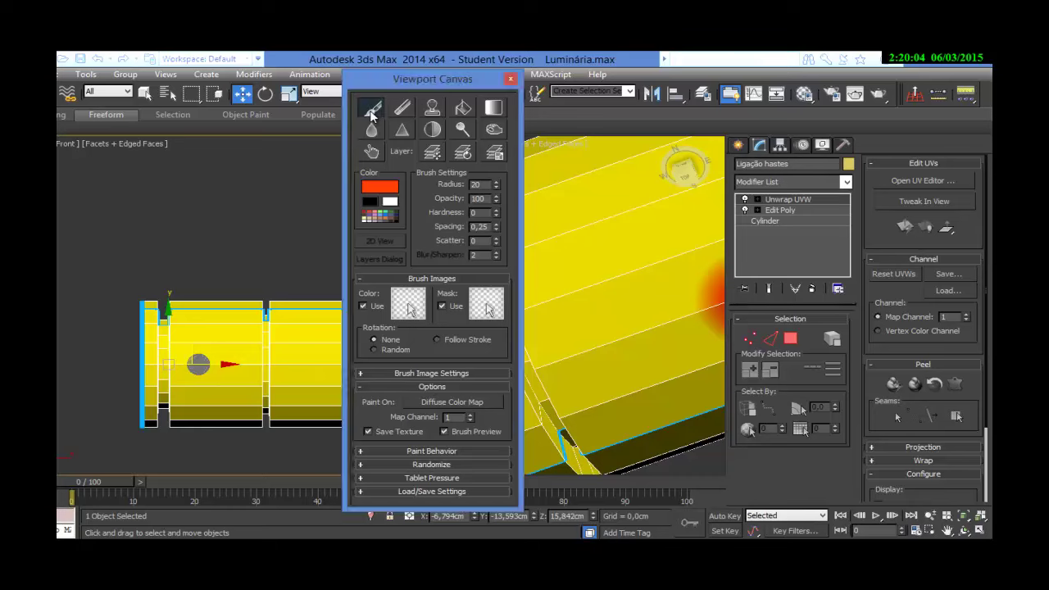
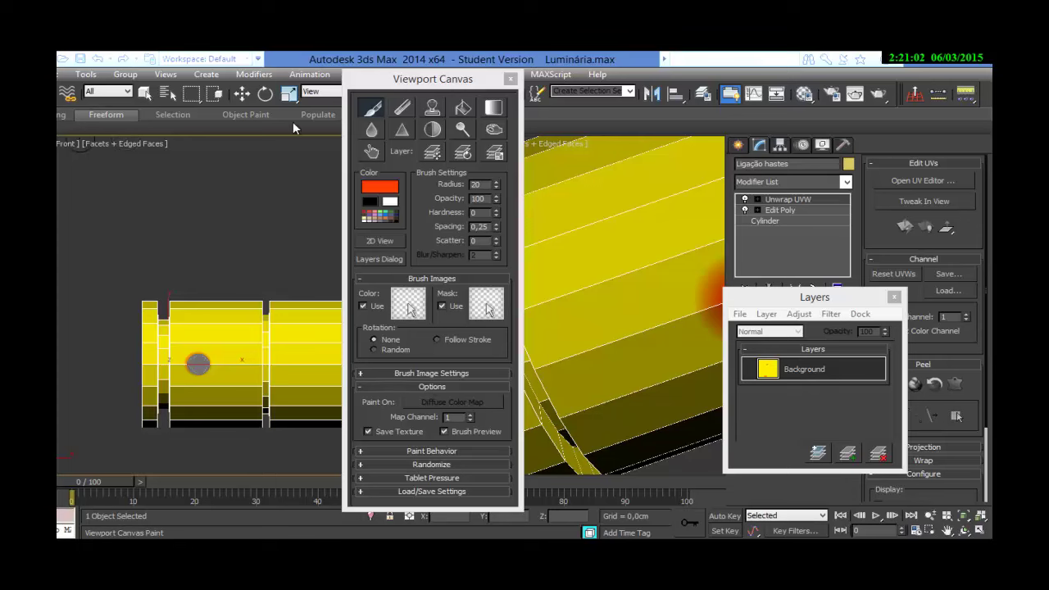
{"action": "left_click", "coordinate": [370, 113]}
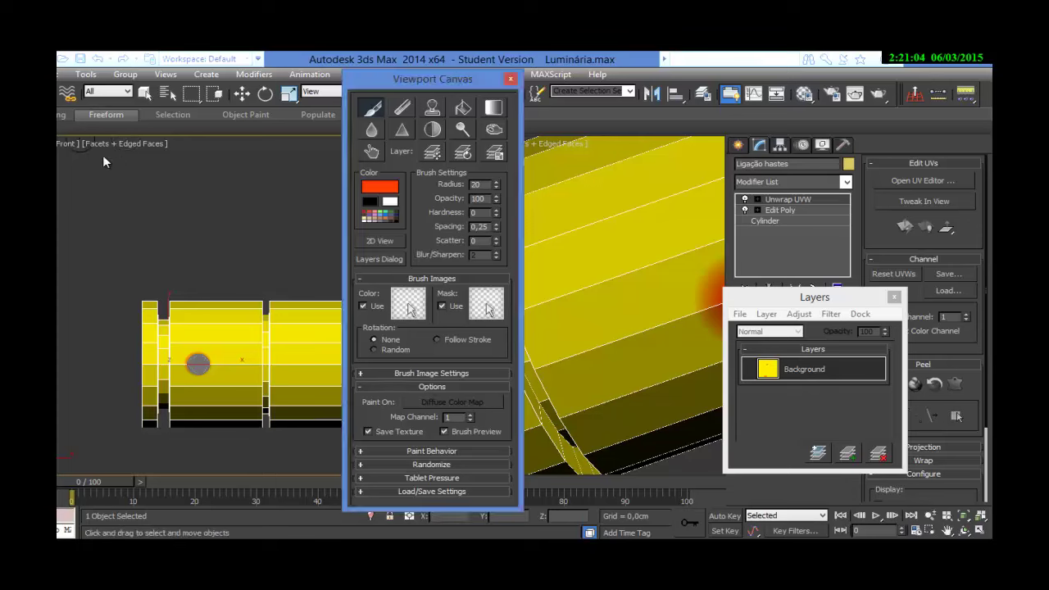
{"action": "key", "text": "w"}
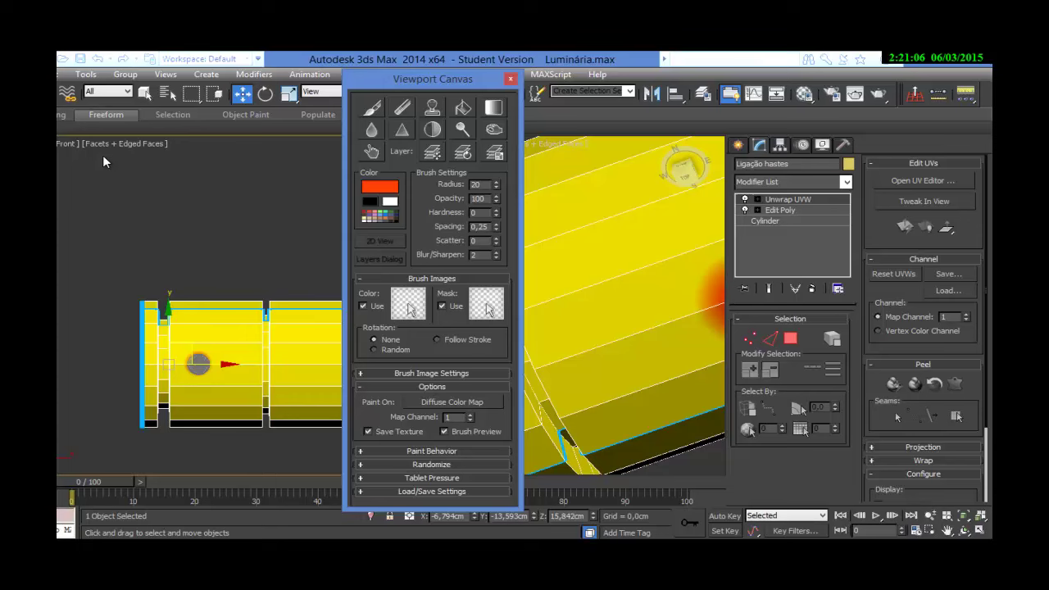
Paint the same orange-red shading around the grey rod's end on the cylinder in the Back view, and end the paint session.
{"action": "left_click", "coordinate": [68, 142]}
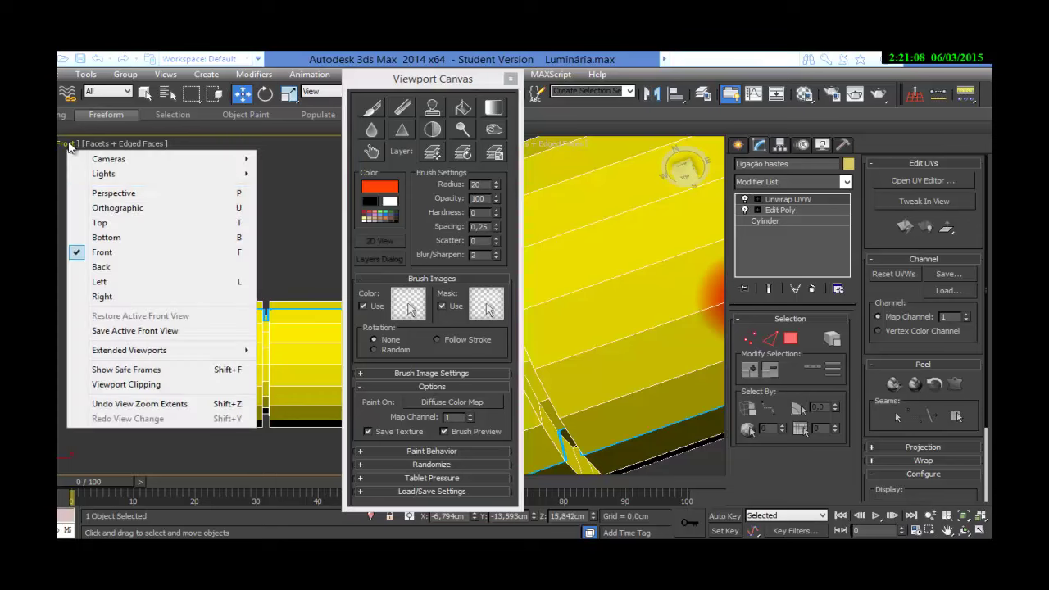
{"action": "left_click", "coordinate": [112, 267]}
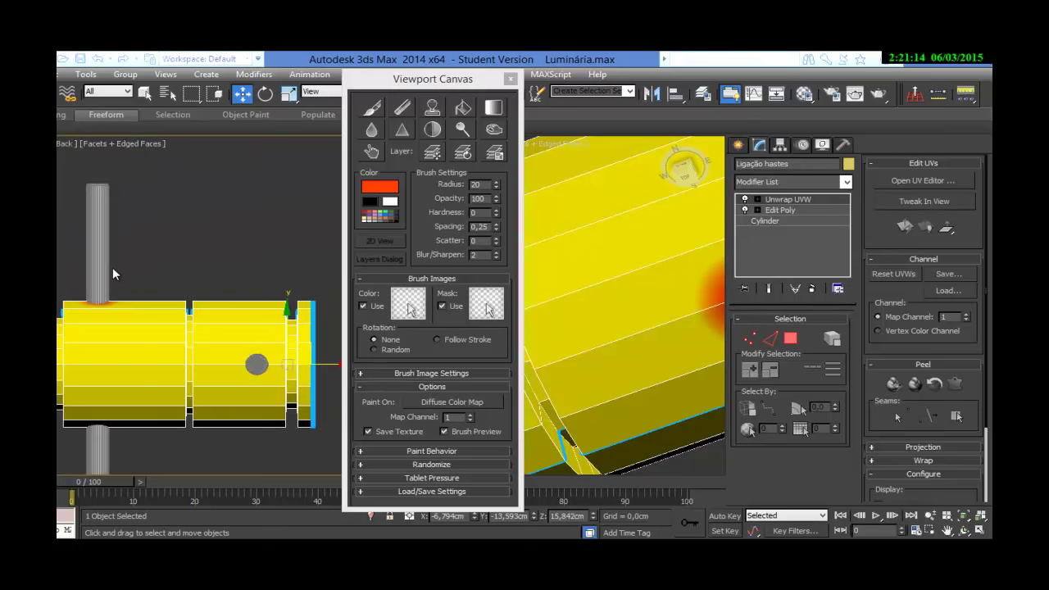
{"action": "left_click", "coordinate": [371, 109]}
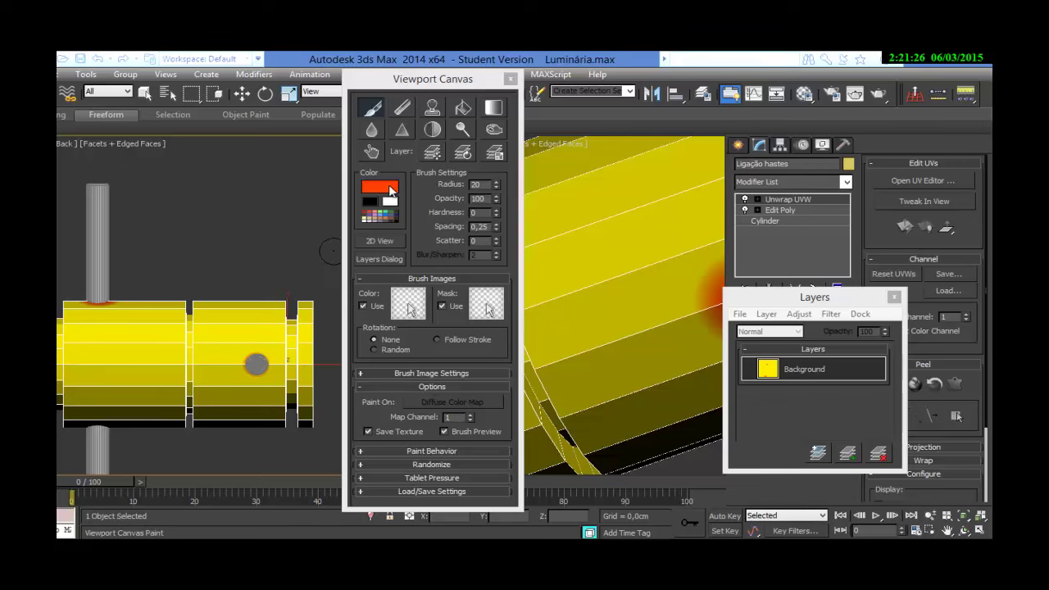
{"action": "left_click", "coordinate": [372, 113]}
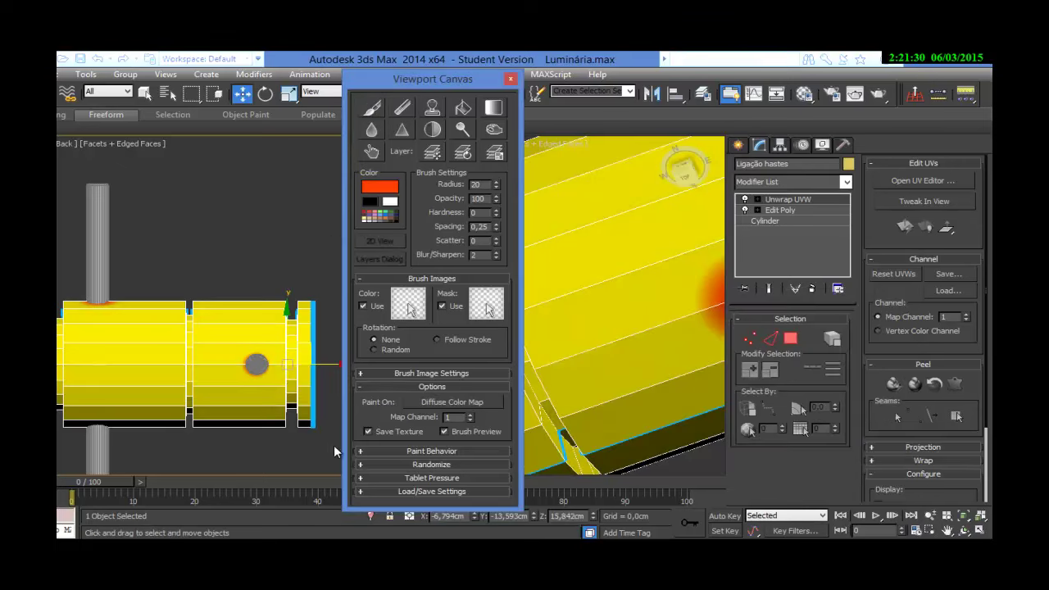
Switch to Photoshop and open Paint_over_metal.png from the Luminaria folder.
{"action": "left_click", "coordinate": [287, 488]}
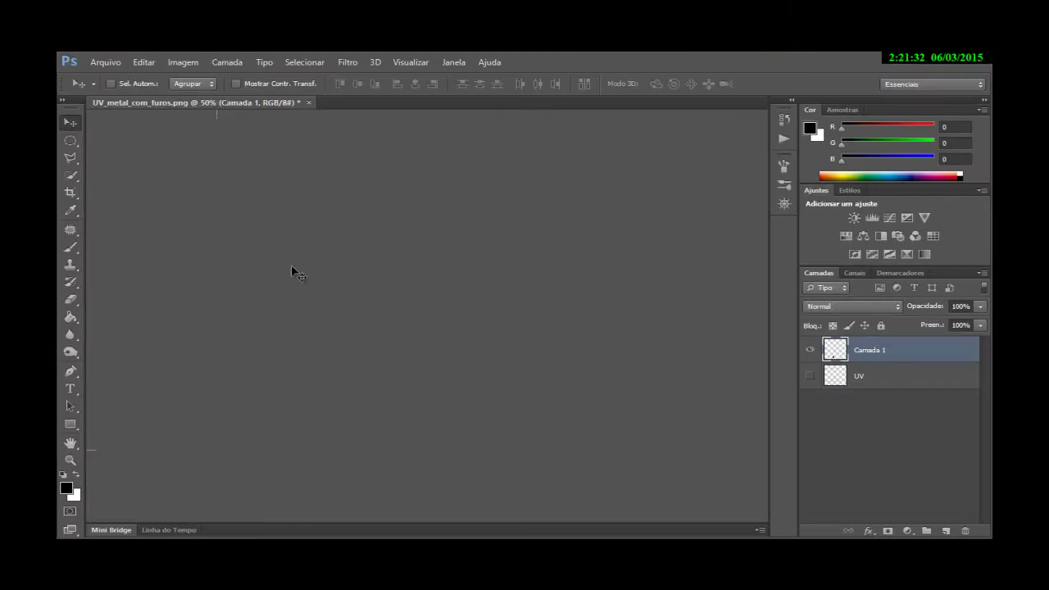
{"action": "left_click", "coordinate": [105, 62]}
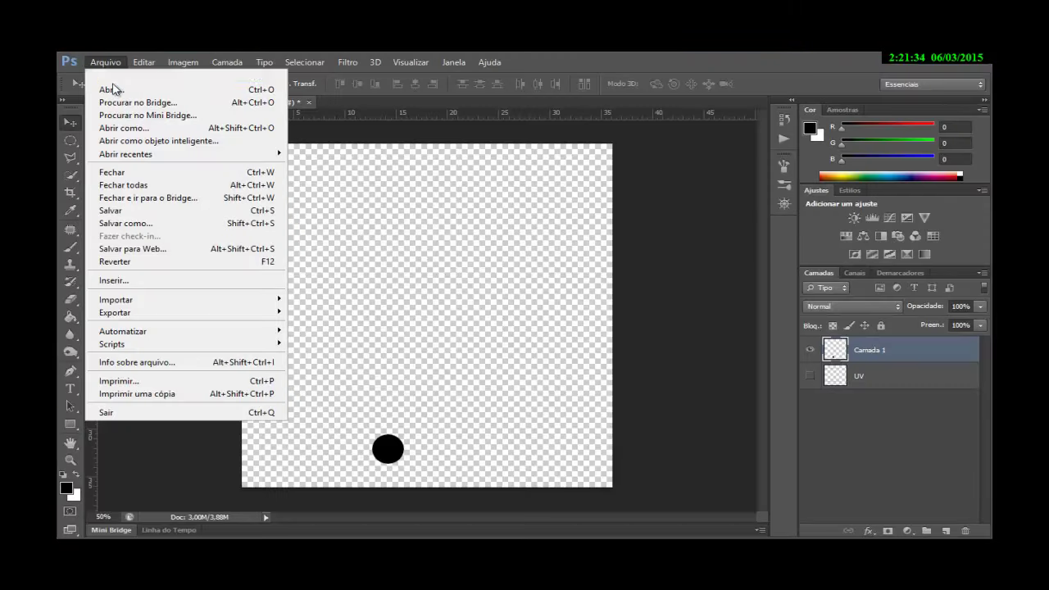
{"action": "key", "text": "Escape"}
{"action": "key", "text": "ctrl+o"}
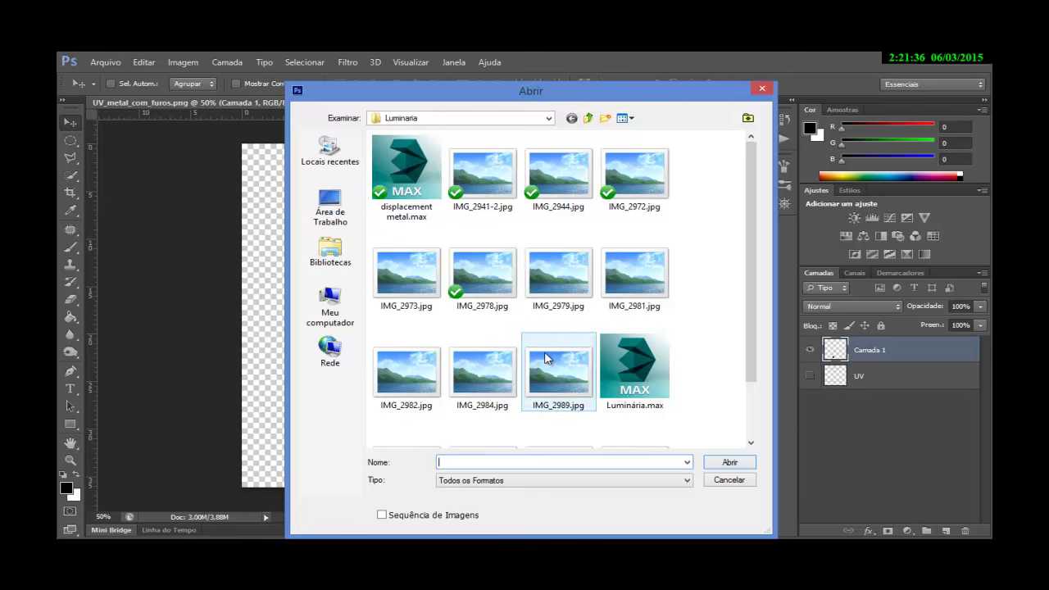
{"action": "left_click", "coordinate": [546, 361]}
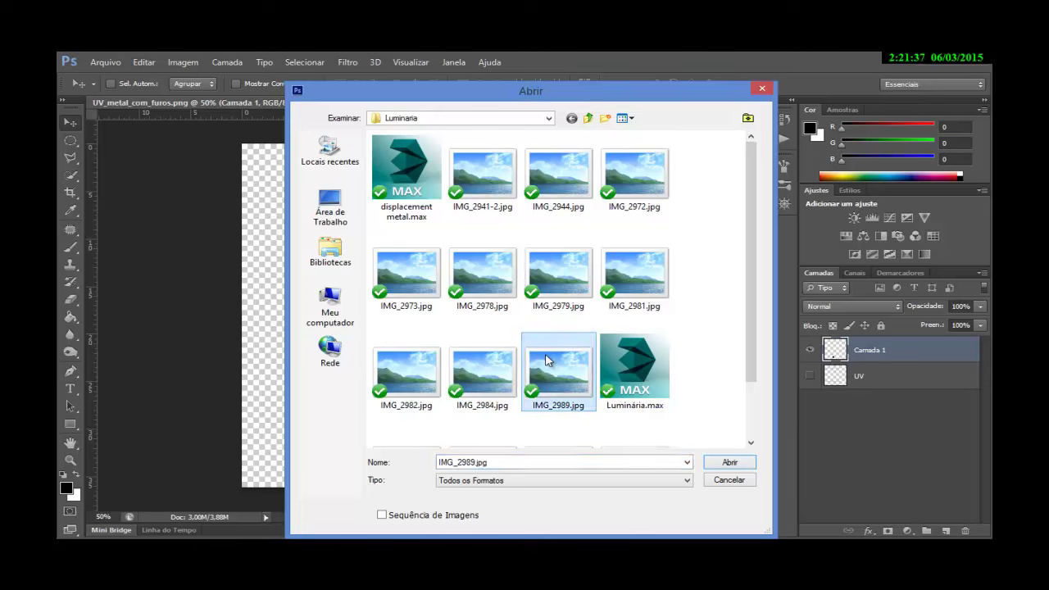
{"action": "left_click", "coordinate": [631, 119]}
{"action": "left_click", "coordinate": [570, 208]}
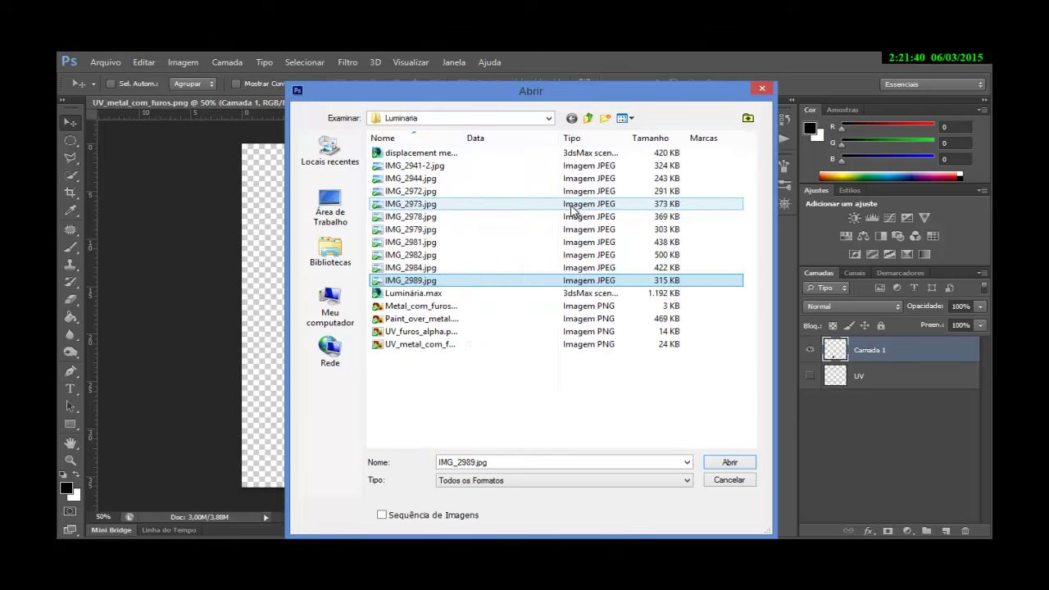
{"action": "left_click_drag", "start_coordinate": [463, 137], "coordinate": [563, 154]}
{"action": "left_click", "coordinate": [472, 318]}
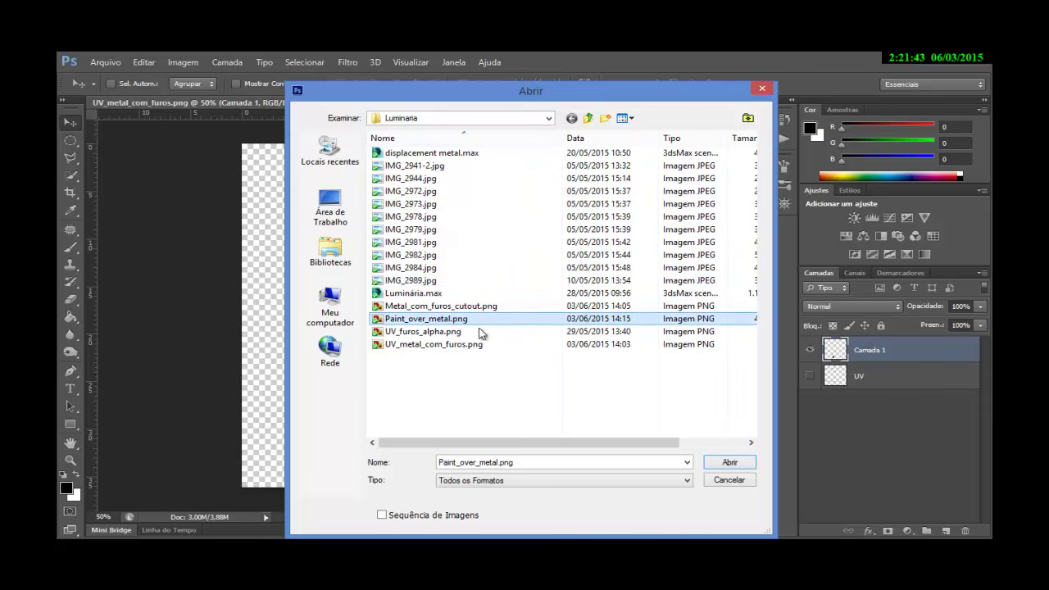
{"action": "left_click", "coordinate": [732, 464]}
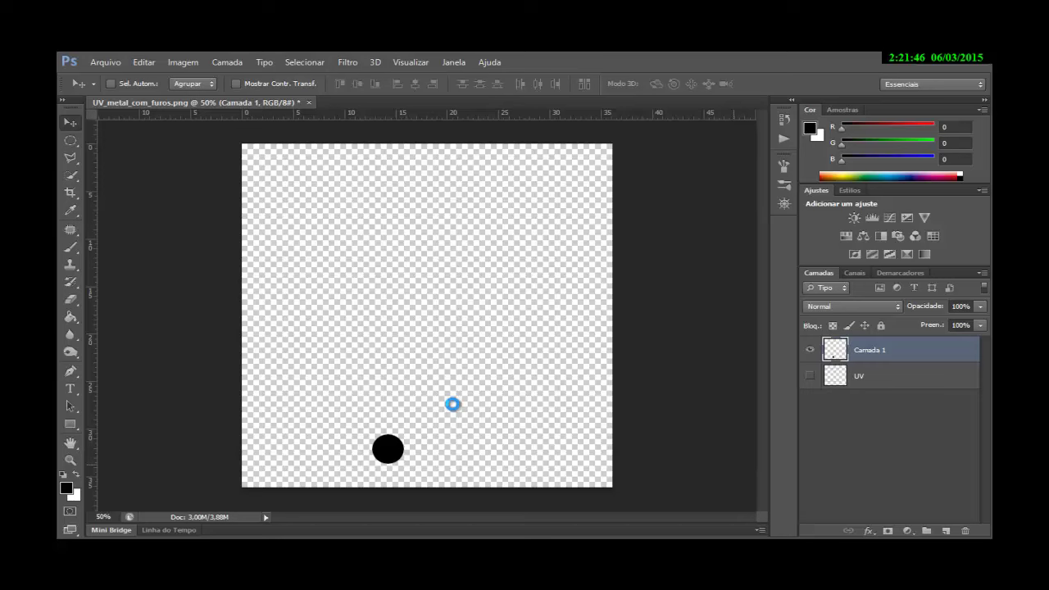
Finish opening the painted metal texture, switch back to 3ds Max and close Viewport Canvas.
{"action": "left_click", "coordinate": [761, 383]}
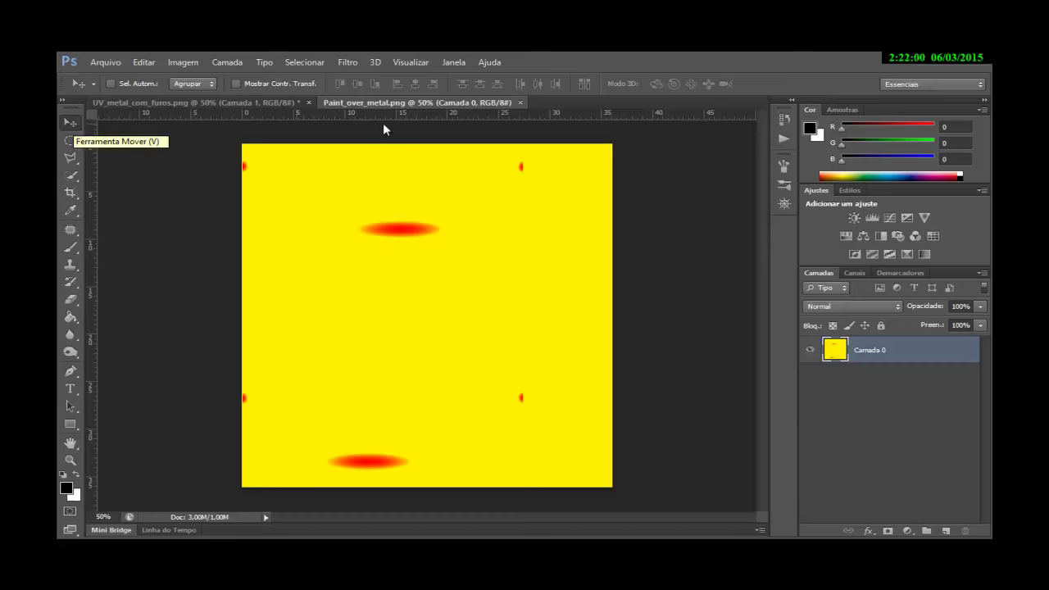
{"action": "left_click", "coordinate": [923, 59]}
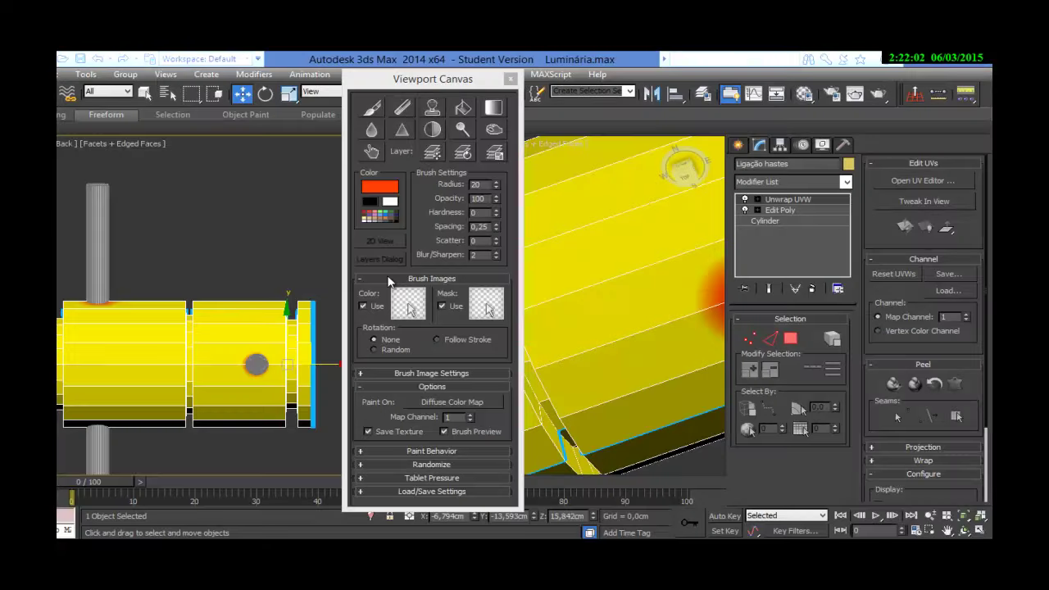
{"action": "left_click", "coordinate": [510, 79]}
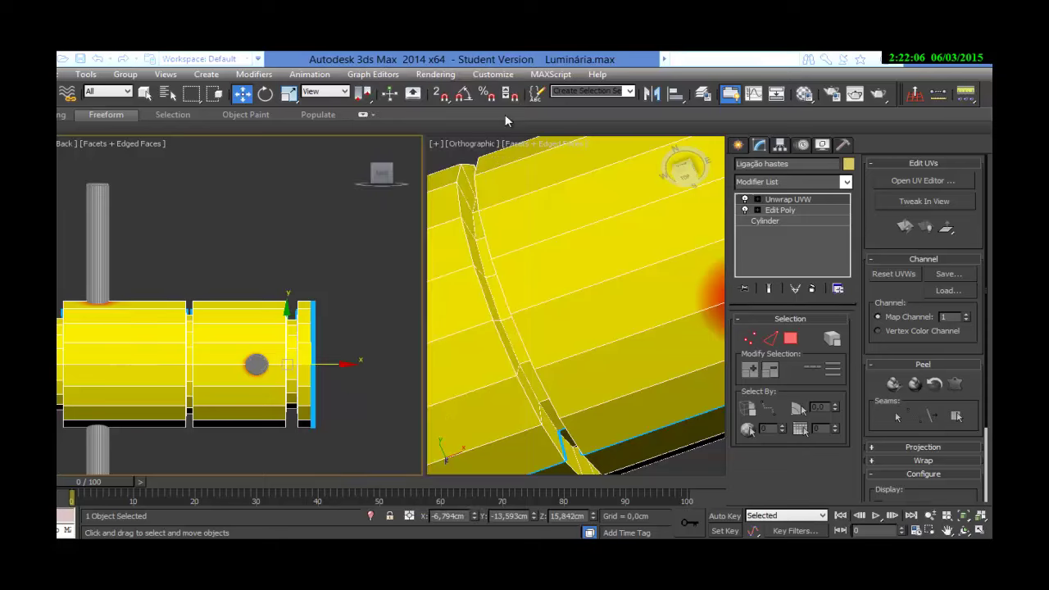
{"action": "middle_click_drag", "start_coordinate": [188, 322], "coordinate": [273, 298]}
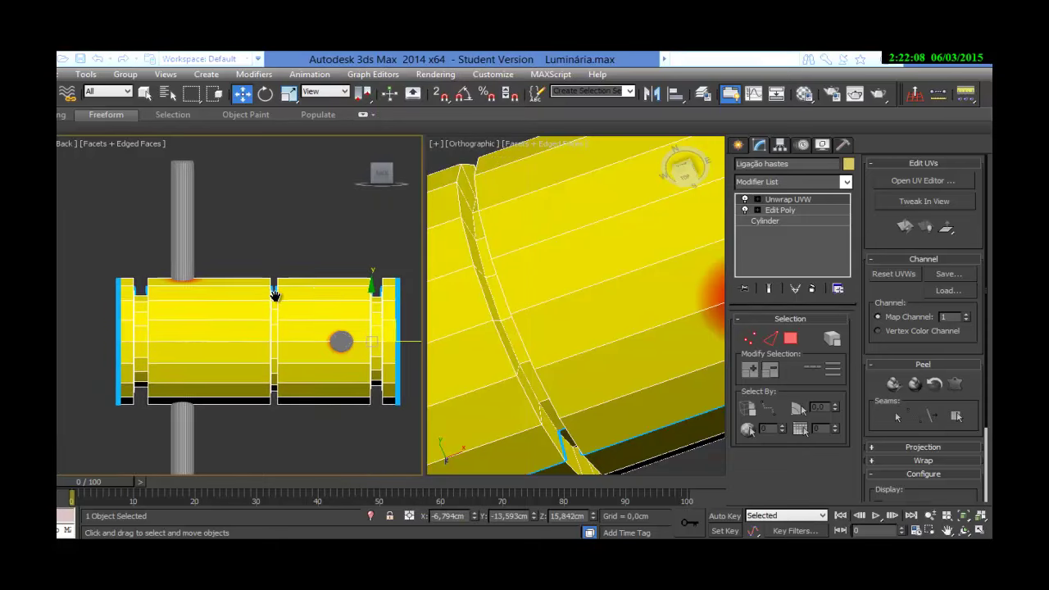
Clear the painted texture map from the diffuse color of the 05 - Default material and close the Material Editor.
{"action": "left_click", "coordinate": [804, 94]}
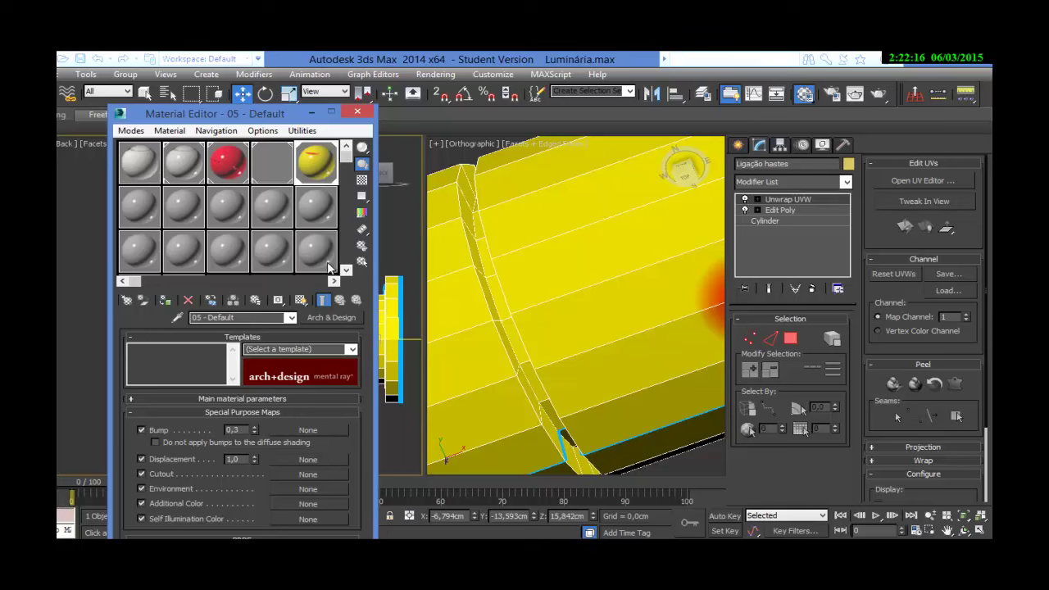
{"action": "left_click", "coordinate": [237, 337]}
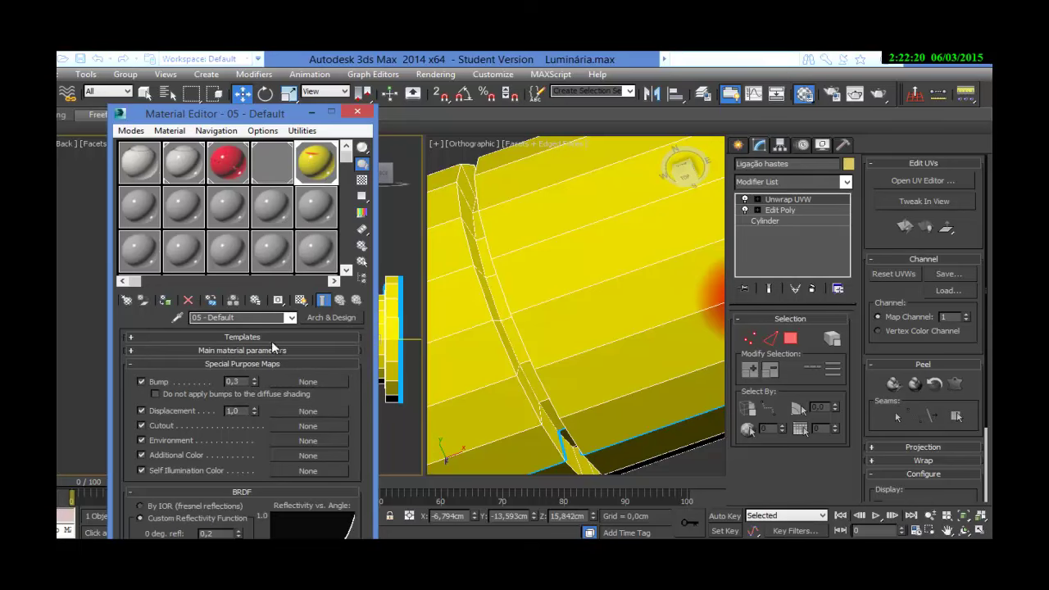
{"action": "left_click", "coordinate": [274, 349]}
{"action": "right_click", "coordinate": [343, 375]}
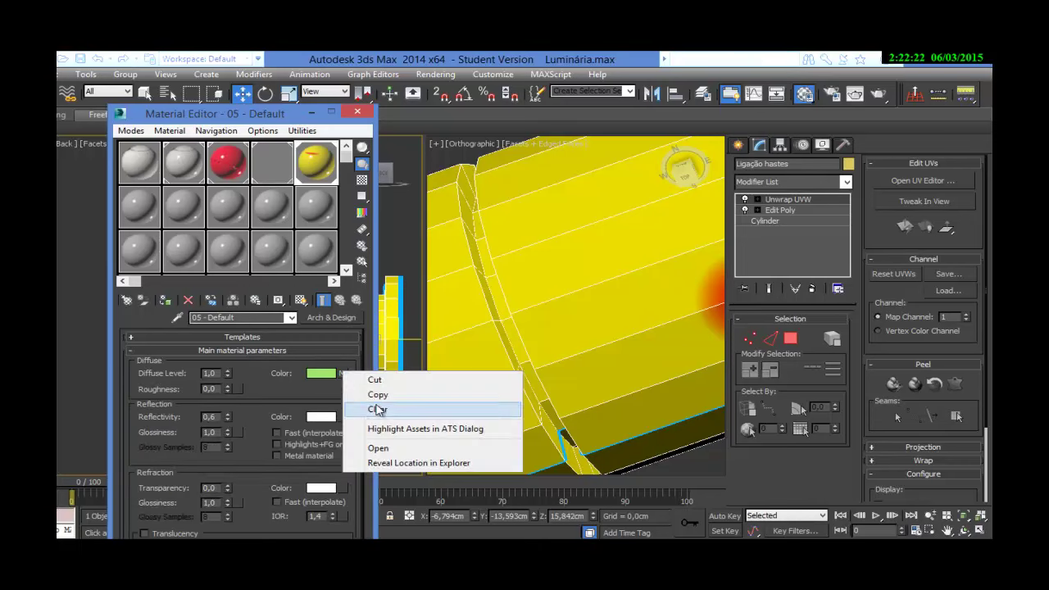
{"action": "left_click", "coordinate": [377, 409]}
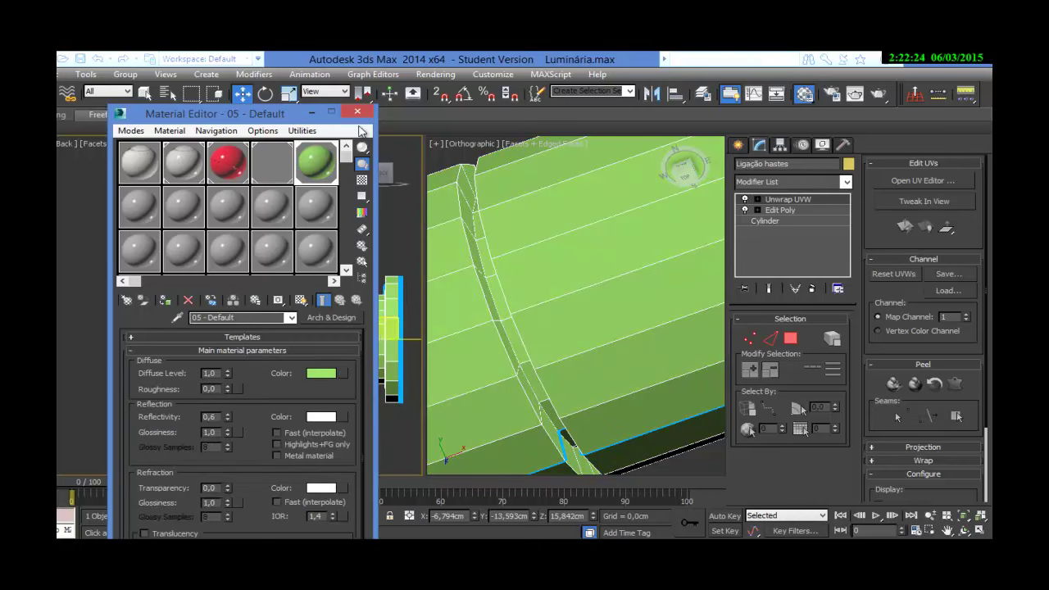
{"action": "left_click", "coordinate": [357, 113]}
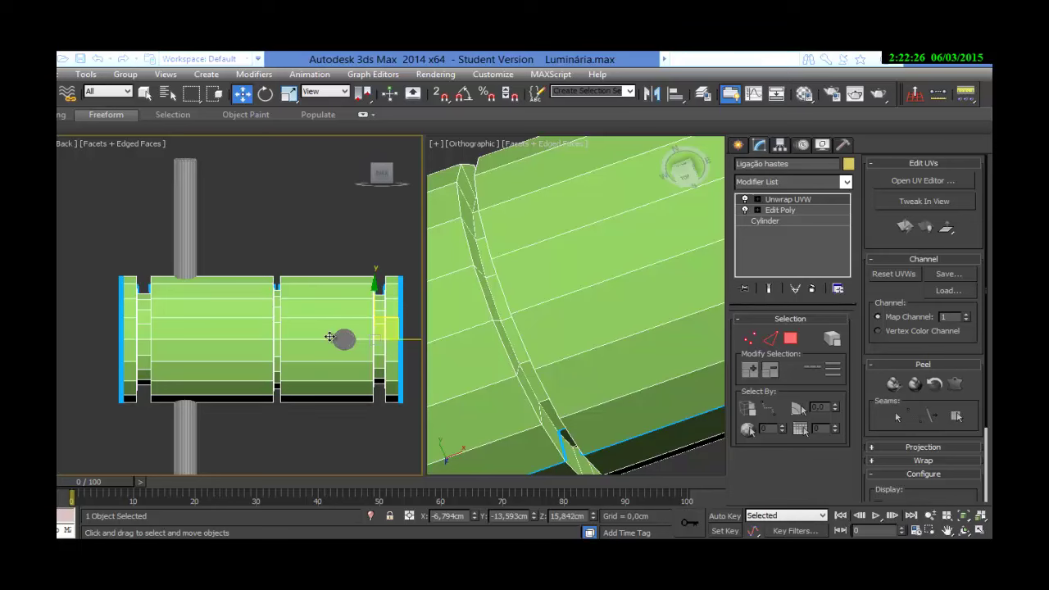
Isolate the Ligação hastes cylinder, select all its Unwrap UVW polygons and reset their peel in the UV Editor.
{"action": "left_click", "coordinate": [757, 199]}
{"action": "key", "text": "alt+q"}
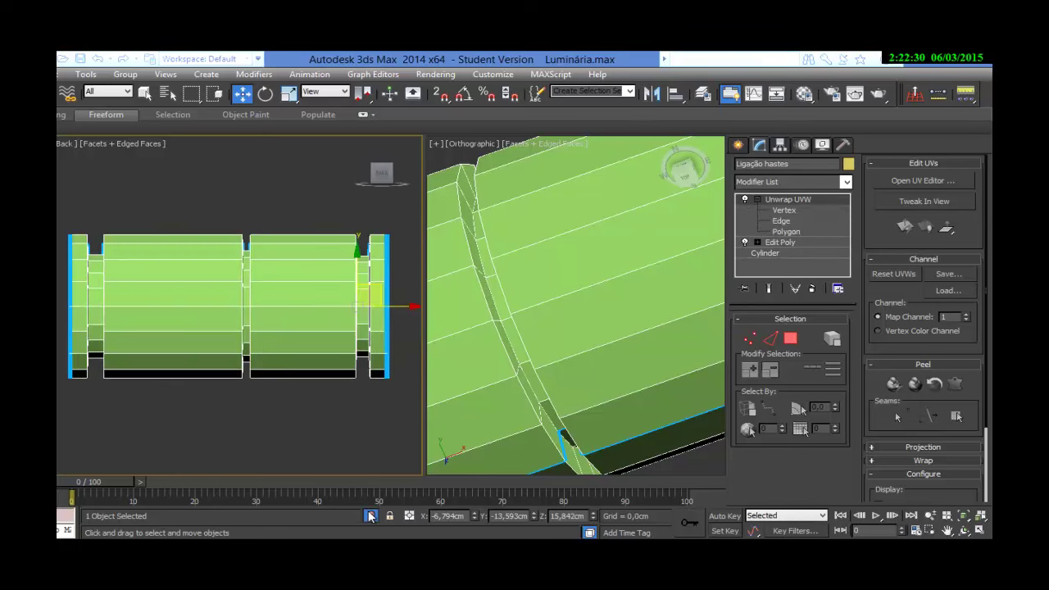
{"action": "left_click", "coordinate": [789, 338]}
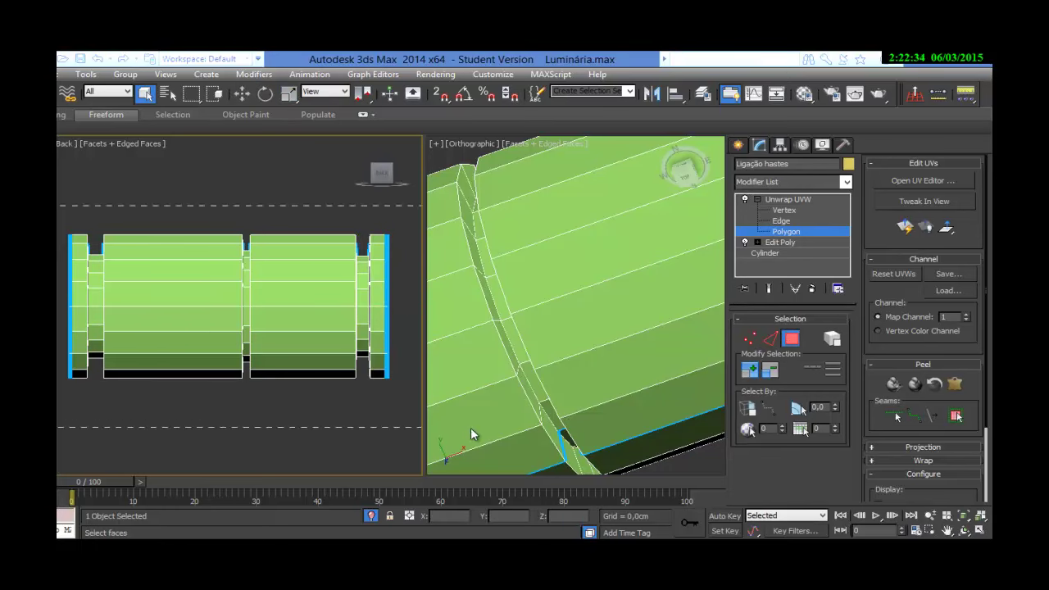
{"action": "key", "text": "ctrl+a"}
{"action": "left_click", "coordinate": [920, 180]}
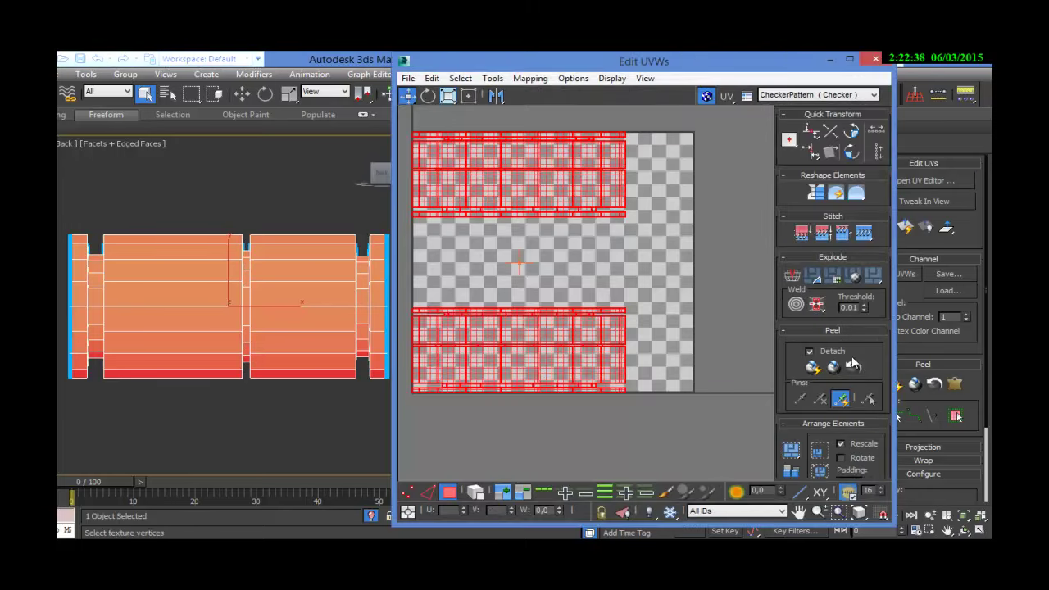
{"action": "left_click", "coordinate": [853, 369]}
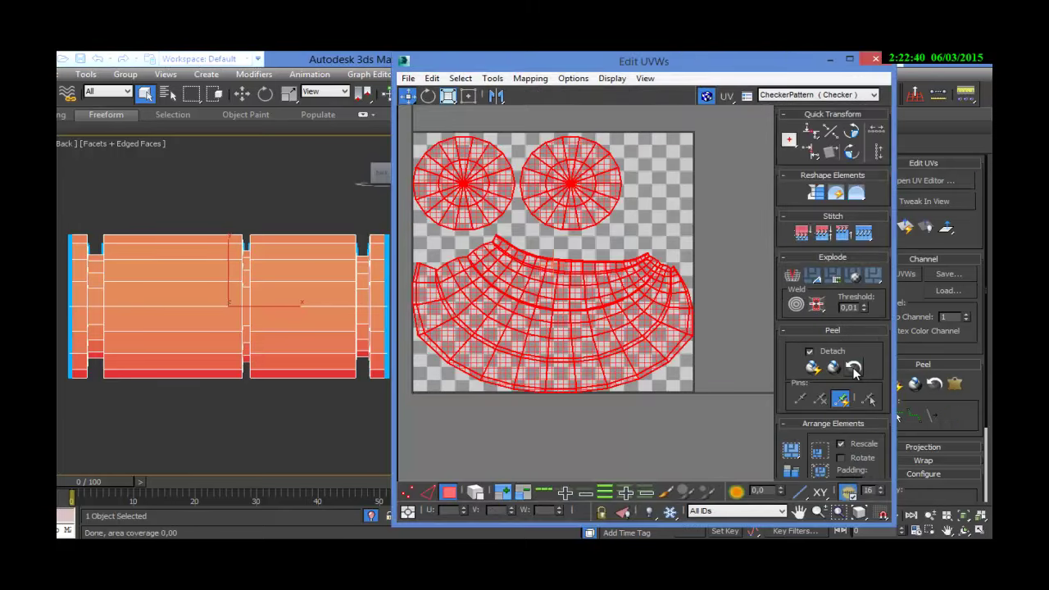
Start a Pelt Map on the cylinder's selected polygons and run the pelt simulation until the UVs are stretched out, then stop it.
{"action": "left_click", "coordinate": [956, 392]}
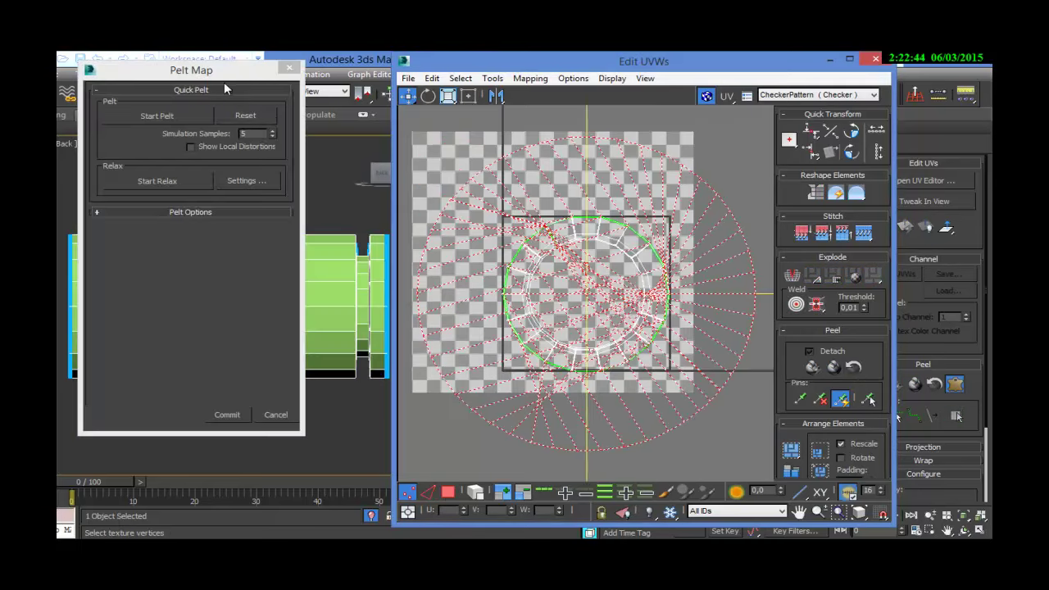
{"action": "left_click", "coordinate": [190, 117]}
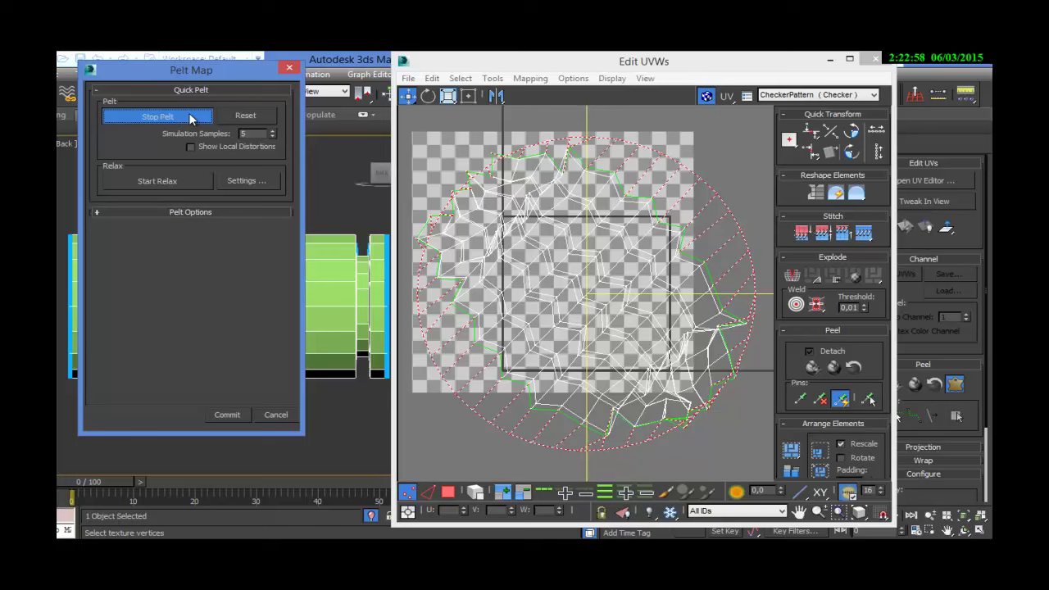
{"action": "left_click", "coordinate": [190, 118]}
Apply Relax By Edge Angles to the pelted UVs with 100 iterations, amount 0,1 and stretch 0,0.
{"action": "left_click", "coordinate": [245, 182]}
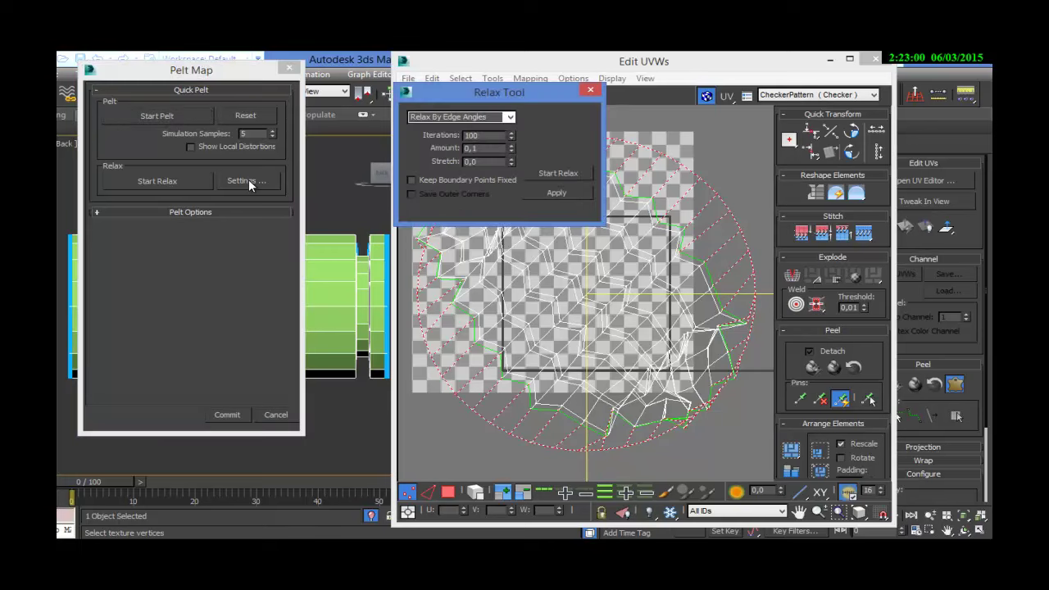
{"action": "left_click", "coordinate": [508, 117]}
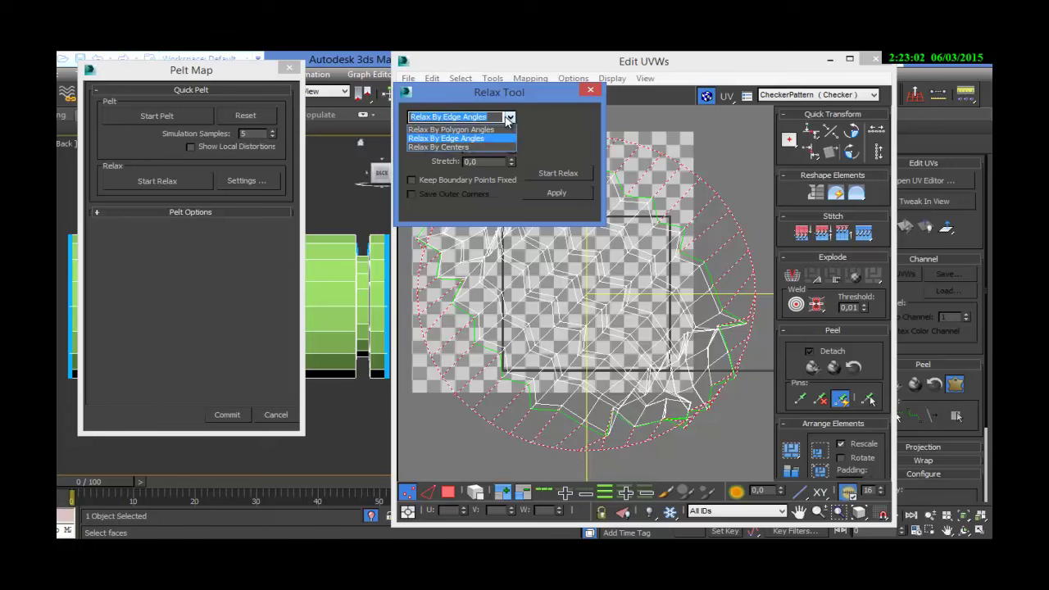
{"action": "left_click", "coordinate": [489, 137]}
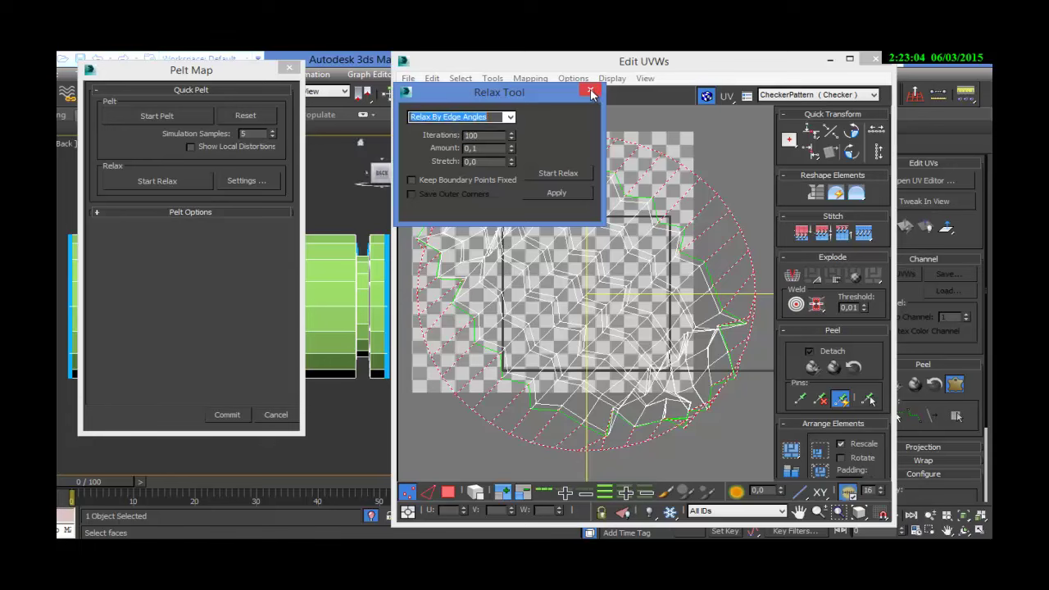
{"action": "left_click", "coordinate": [573, 194]}
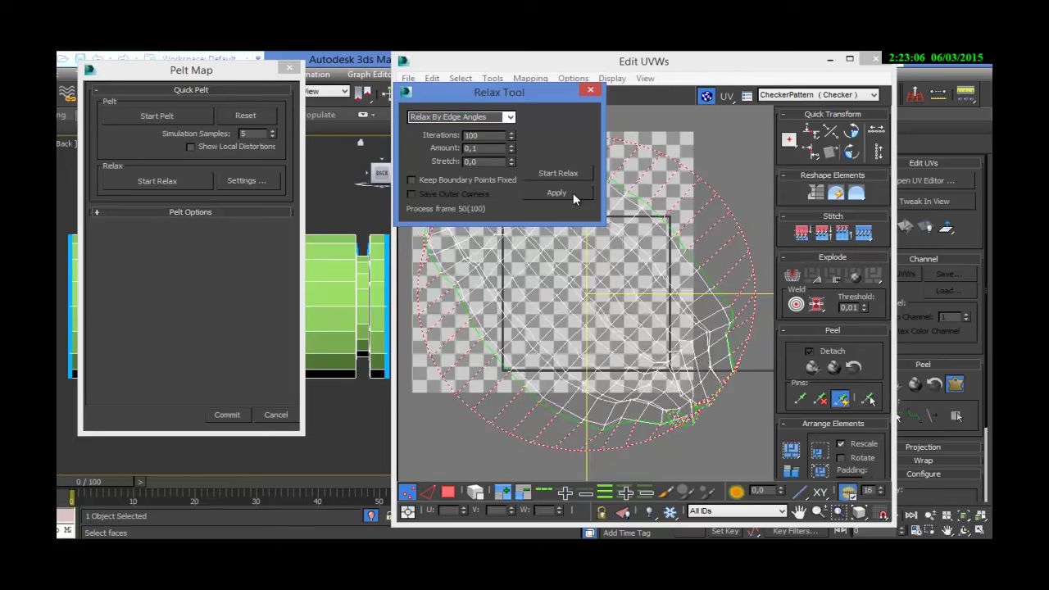
{"action": "left_click", "coordinate": [593, 94]}
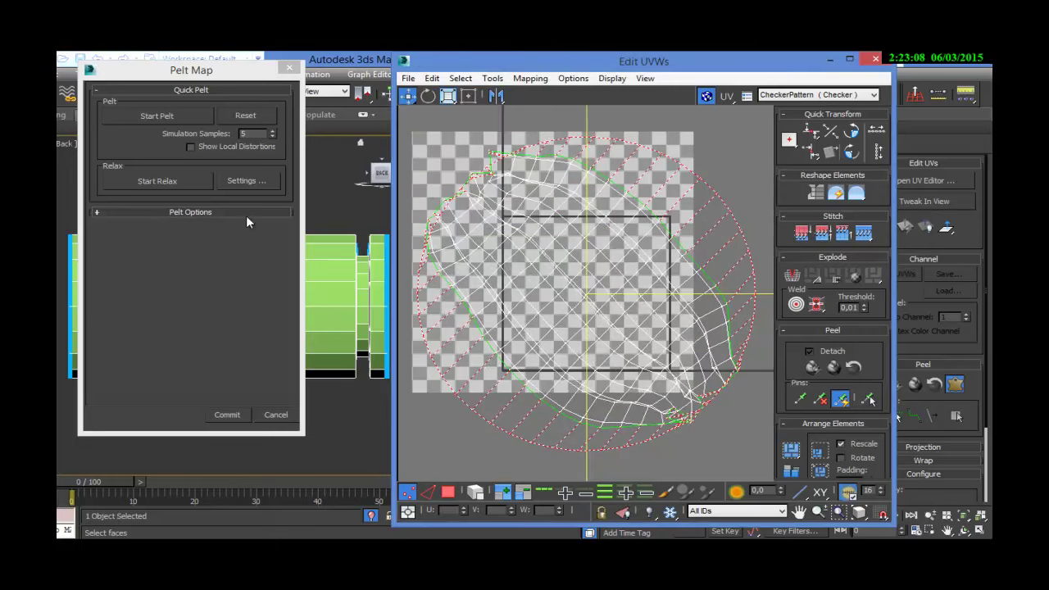
Run the pelt relax until the cylinder's UVs flatten into an even strip, and commit the pelt map.
{"action": "left_click", "coordinate": [231, 211]}
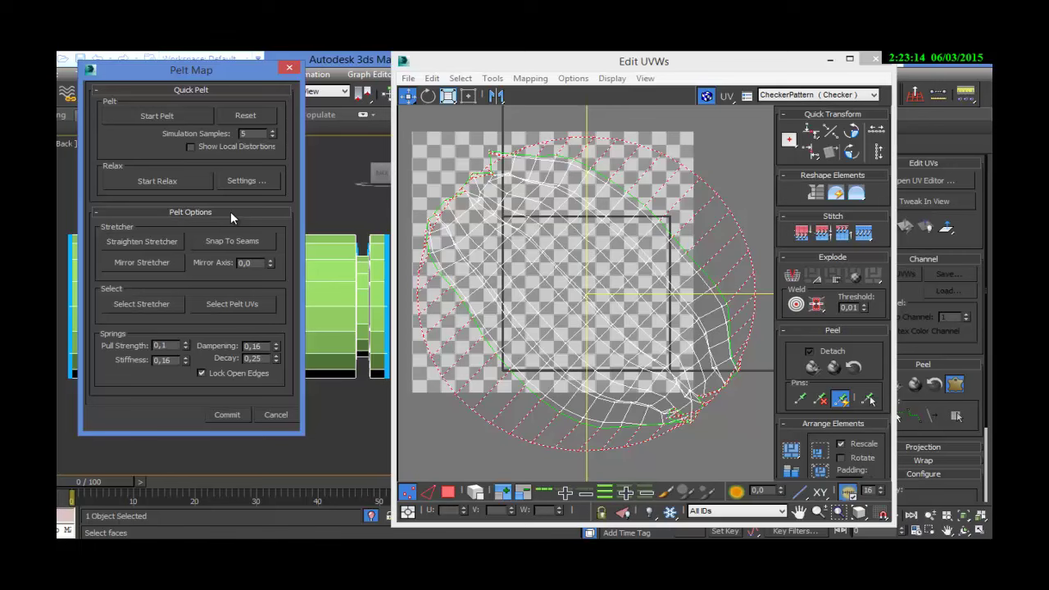
{"action": "left_click", "coordinate": [230, 211]}
{"action": "left_click", "coordinate": [179, 182]}
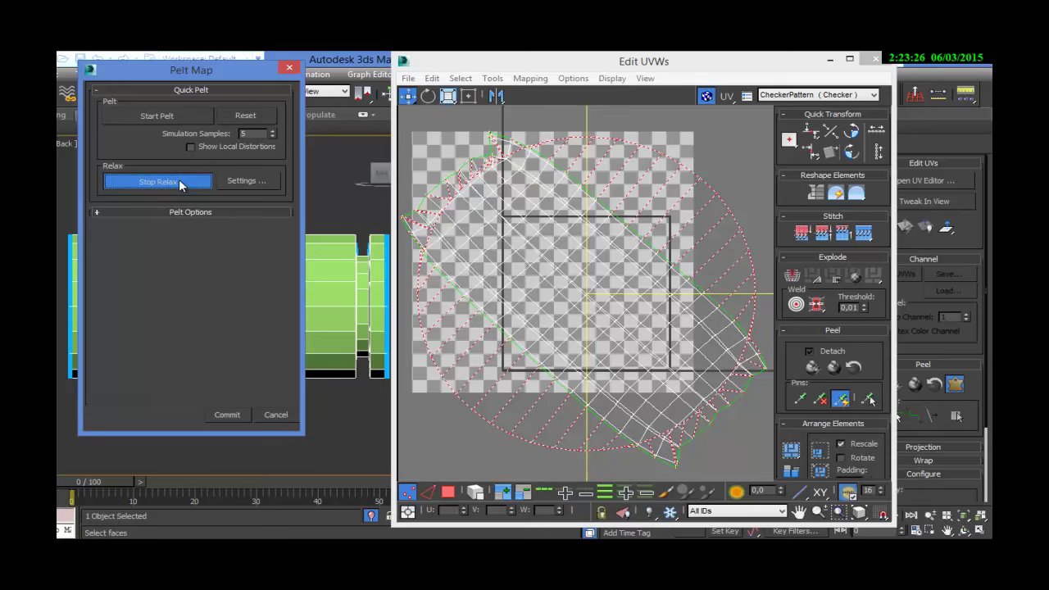
{"action": "left_click", "coordinate": [180, 183]}
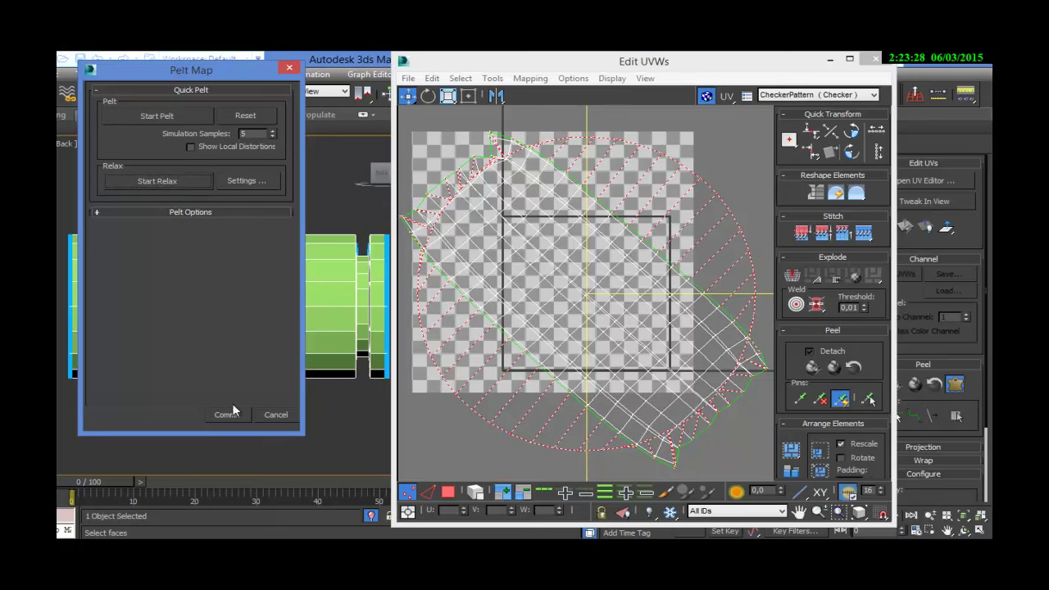
{"action": "left_click", "coordinate": [227, 415]}
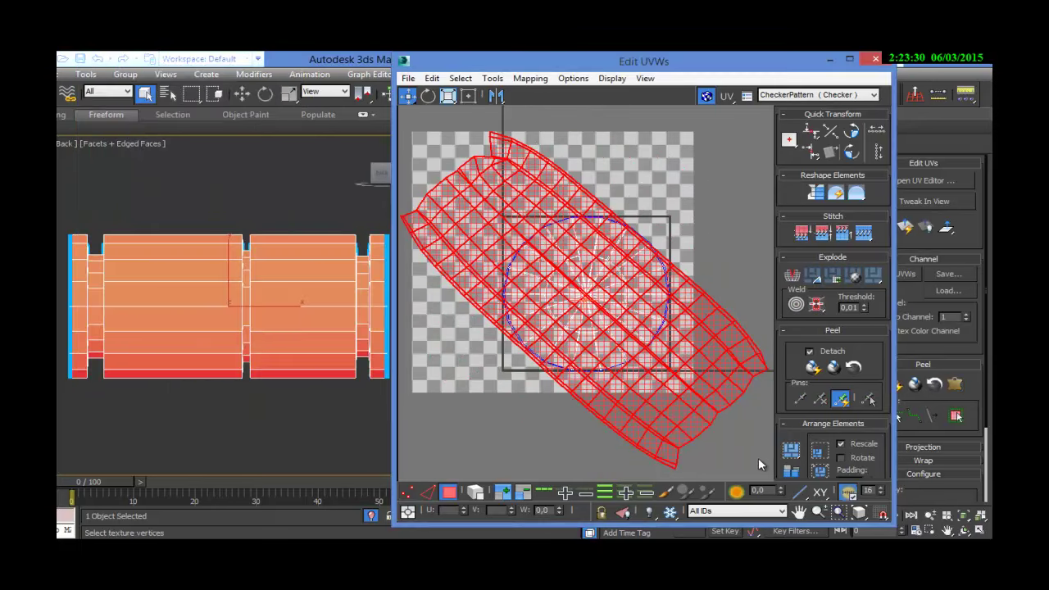
Pack the UV clusters into the texture square with Recursive Packing, padding 0,02, and normalized and rescaled clusters.
{"action": "scroll", "coordinate": [723, 430], "scroll_direction": "down", "scroll_amount": 3}
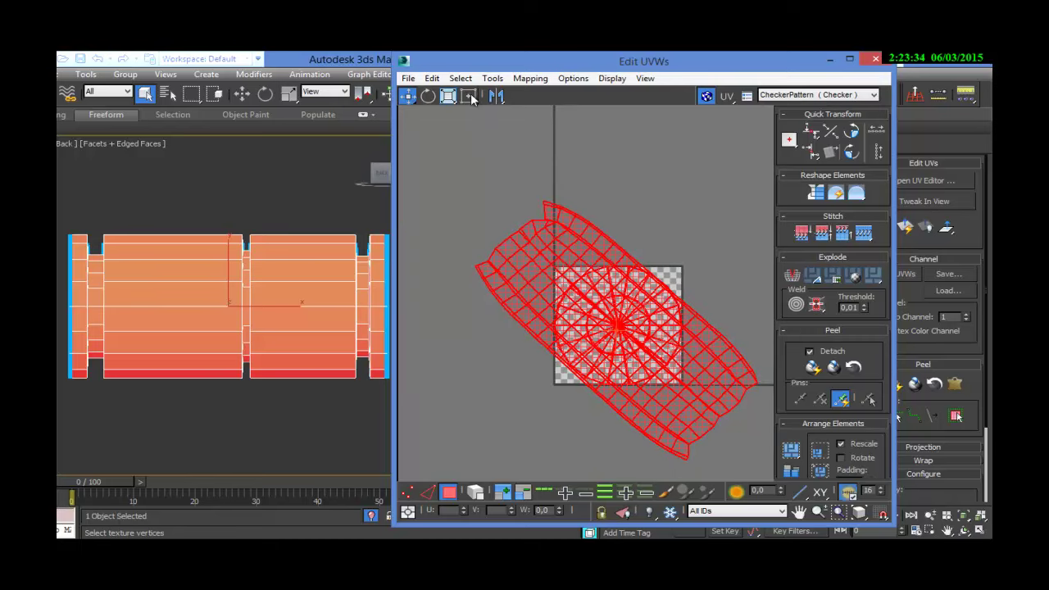
{"action": "left_click", "coordinate": [492, 77]}
{"action": "left_click", "coordinate": [399, 250]}
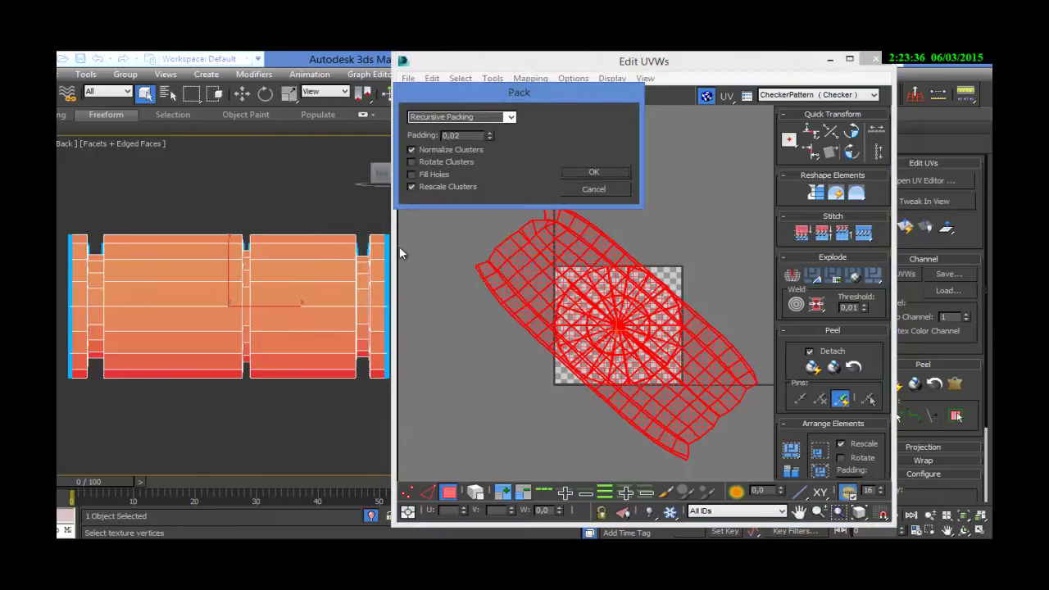
{"action": "left_click", "coordinate": [581, 172]}
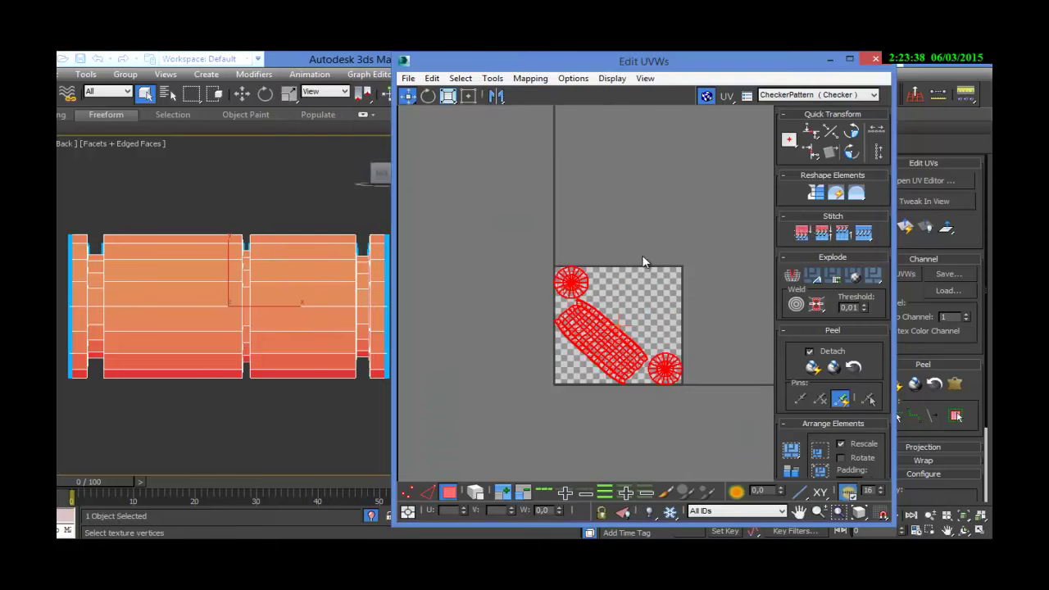
Render the UVW template of the packed layout at 1024 × 1024 with visible and seam edges.
{"action": "left_click", "coordinate": [492, 79]}
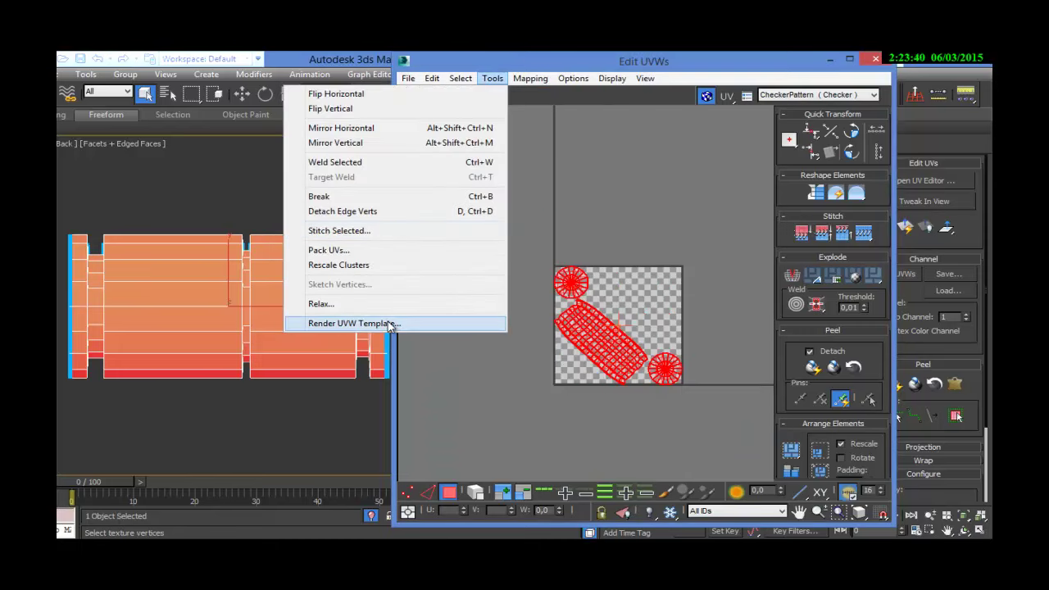
{"action": "left_click", "coordinate": [391, 324]}
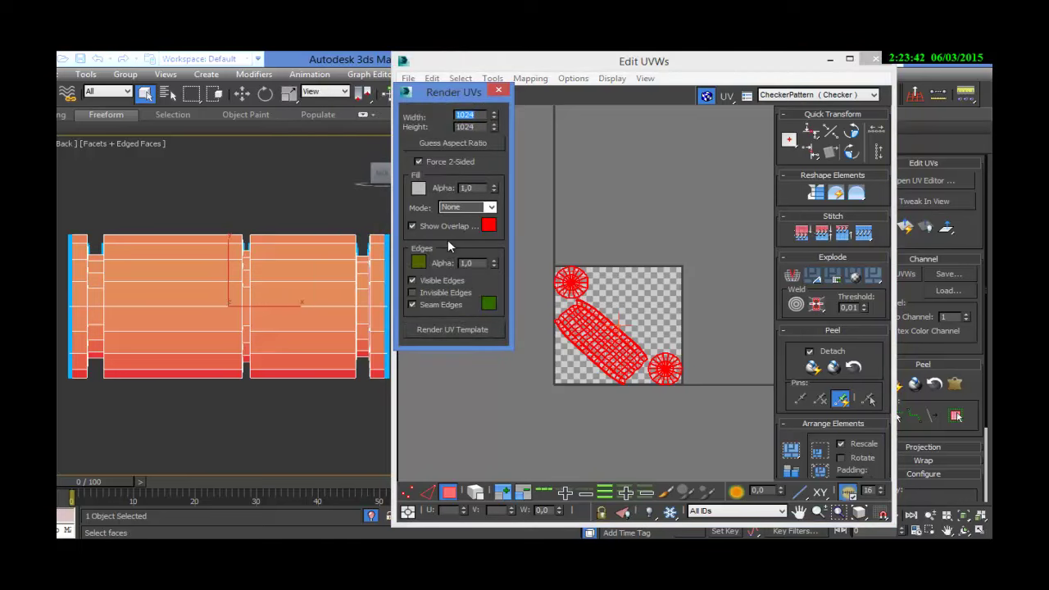
{"action": "left_click", "coordinate": [439, 330]}
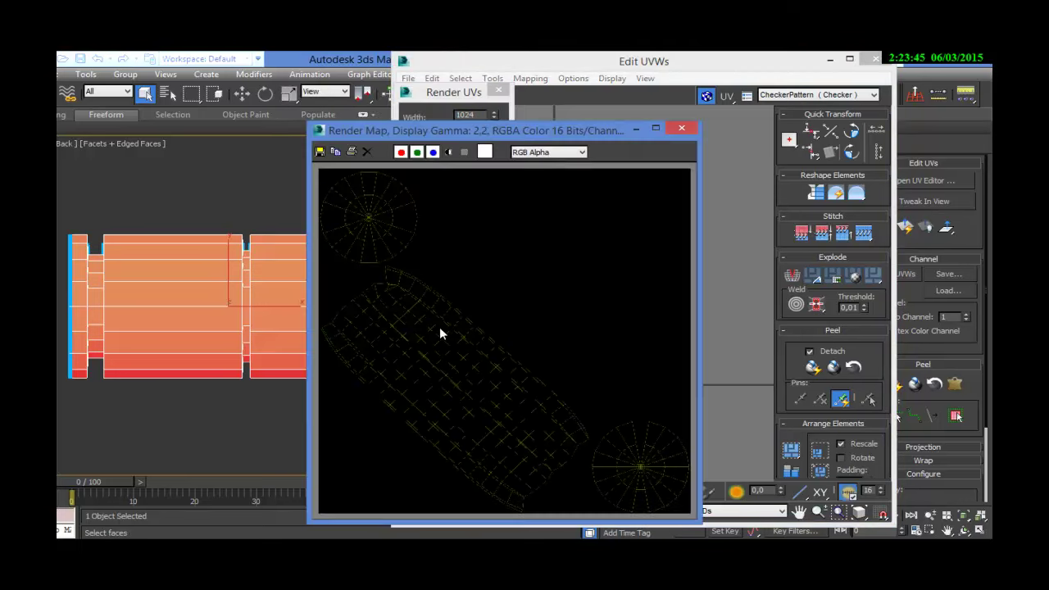
Save the rendered UV template as UV_metal_com_furos_Pelt.png in the Luminaria folder, PNG format, RGB 24 bit with alpha channel.
{"action": "left_click", "coordinate": [320, 152]}
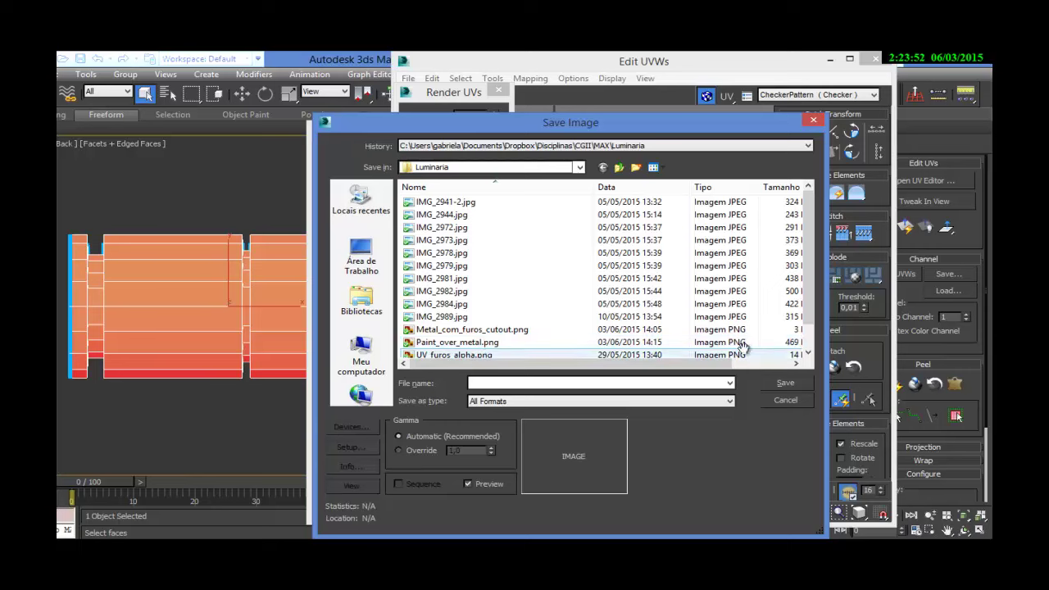
{"action": "left_click", "coordinate": [809, 353]}
{"action": "left_click", "coordinate": [809, 352]}
{"action": "left_click", "coordinate": [465, 341]}
{"action": "left_click", "coordinate": [500, 383]}
{"action": "left_click", "coordinate": [545, 383]}
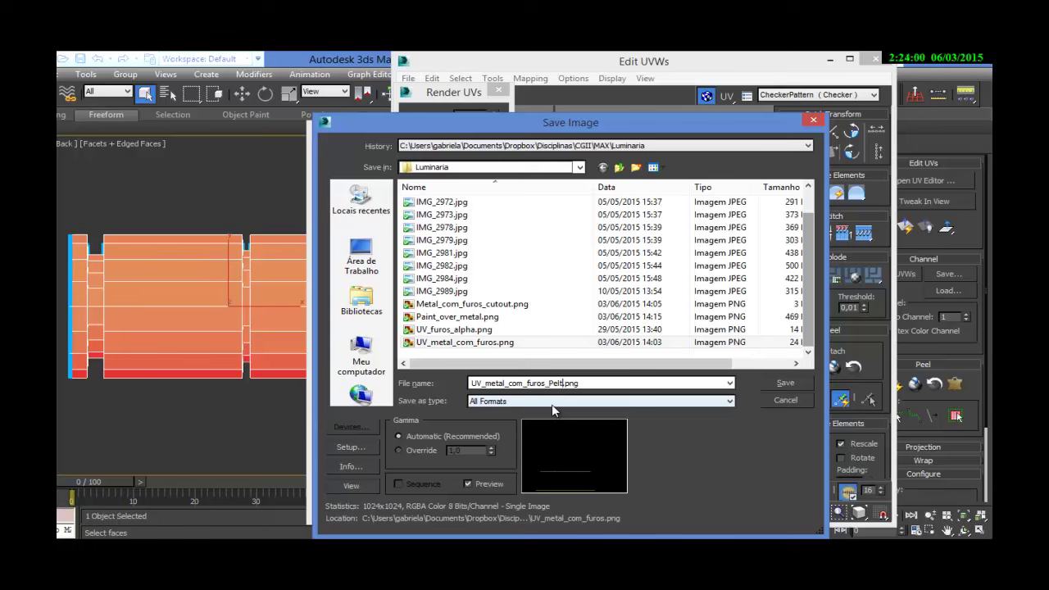
{"action": "left_click", "coordinate": [667, 402]}
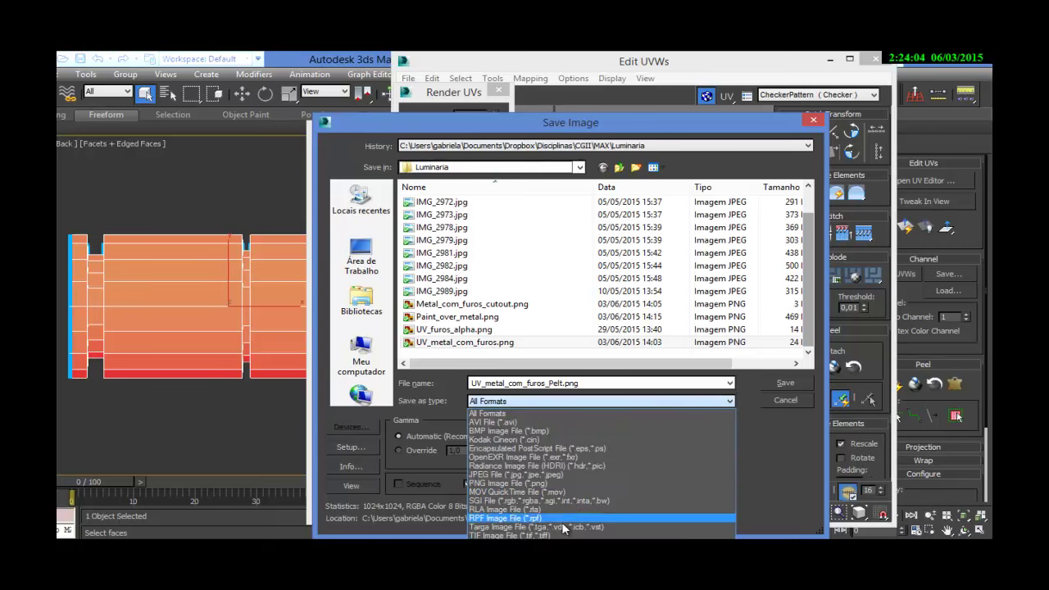
{"action": "left_click", "coordinate": [531, 483]}
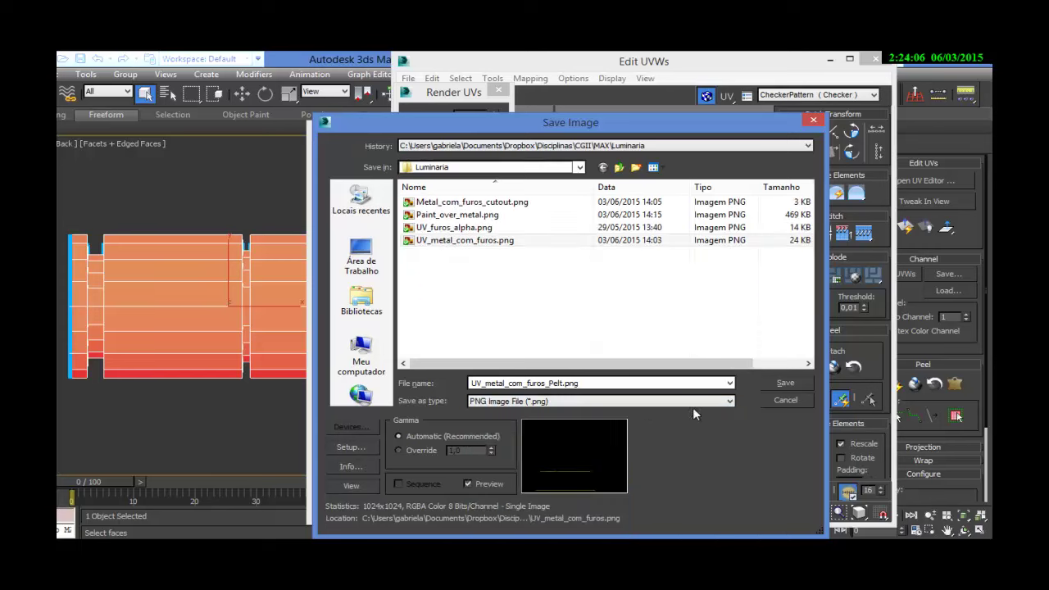
{"action": "left_click", "coordinate": [774, 382]}
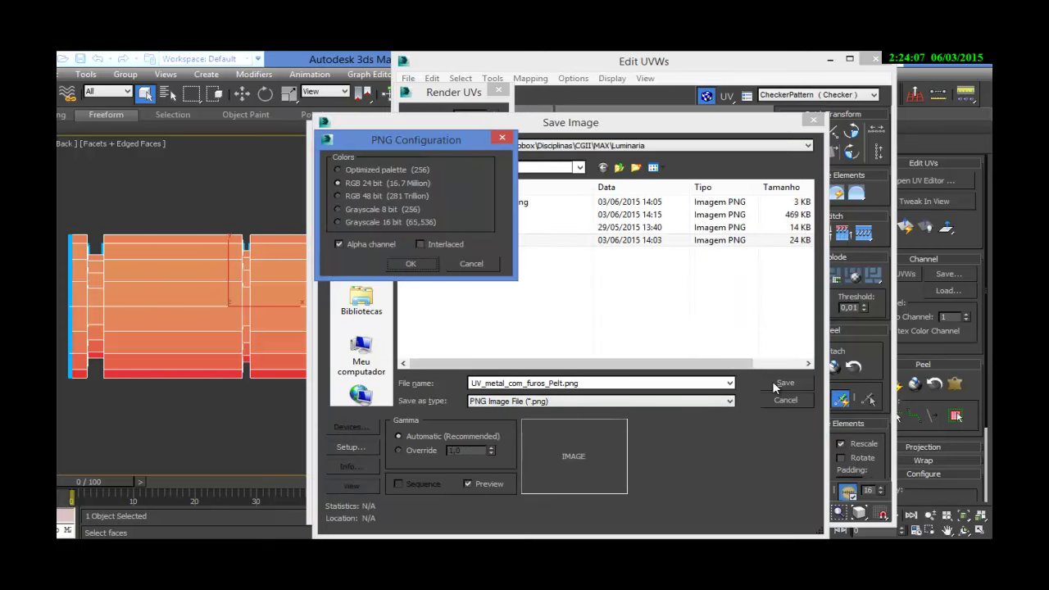
{"action": "left_click", "coordinate": [422, 264]}
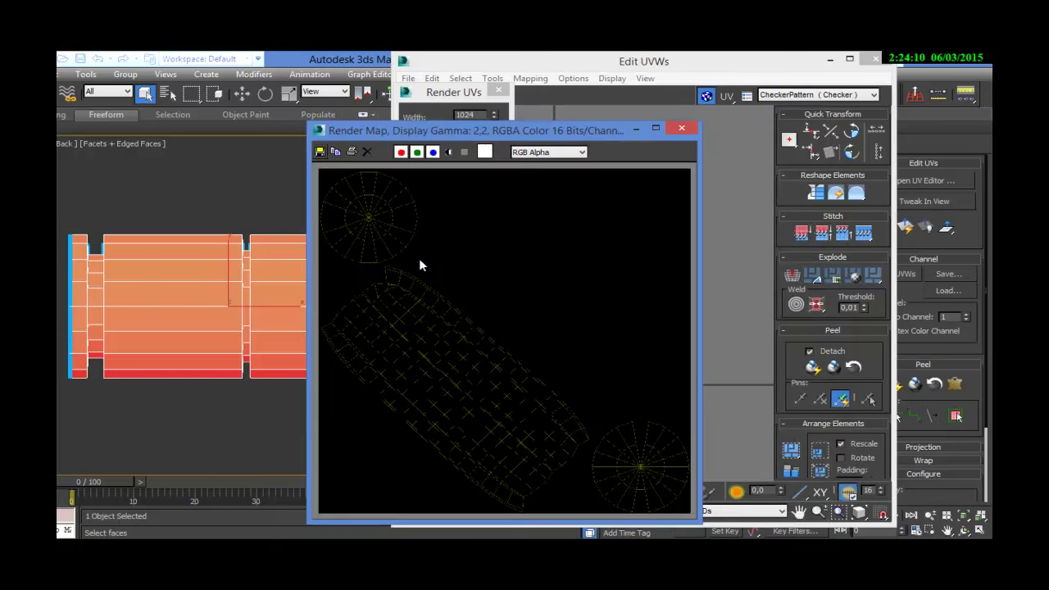
Close the rendered map, the Render UVs dialog and the UV editor.
{"action": "left_click", "coordinate": [681, 128]}
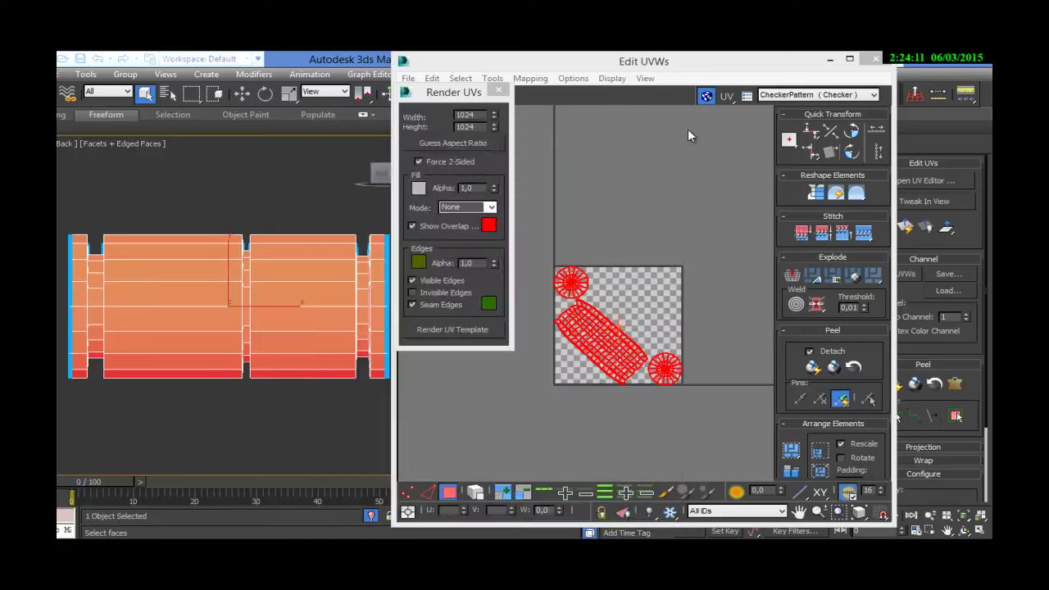
{"action": "left_click", "coordinate": [499, 90]}
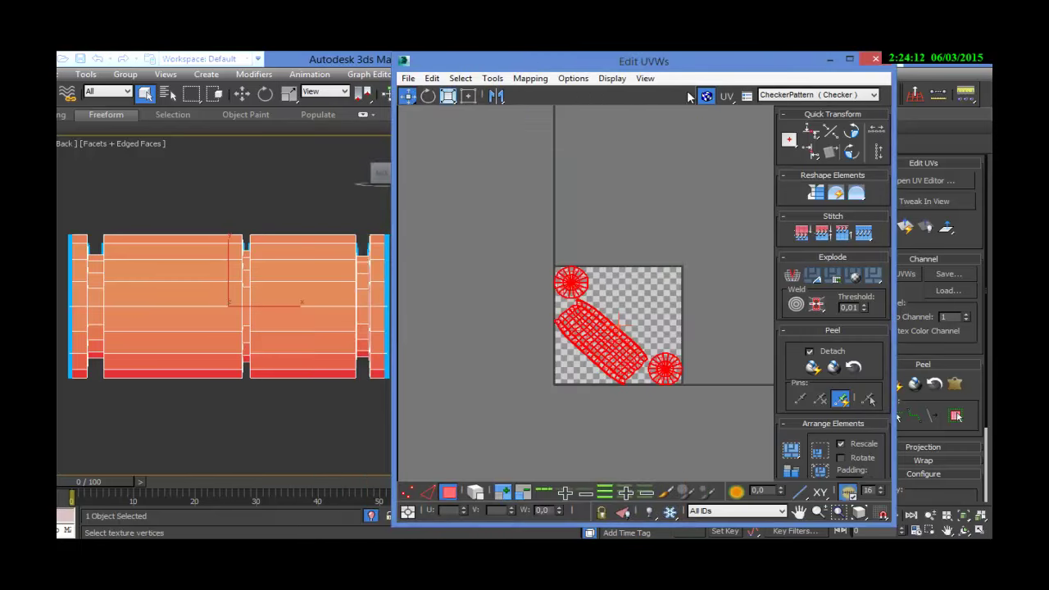
{"action": "left_click", "coordinate": [875, 60]}
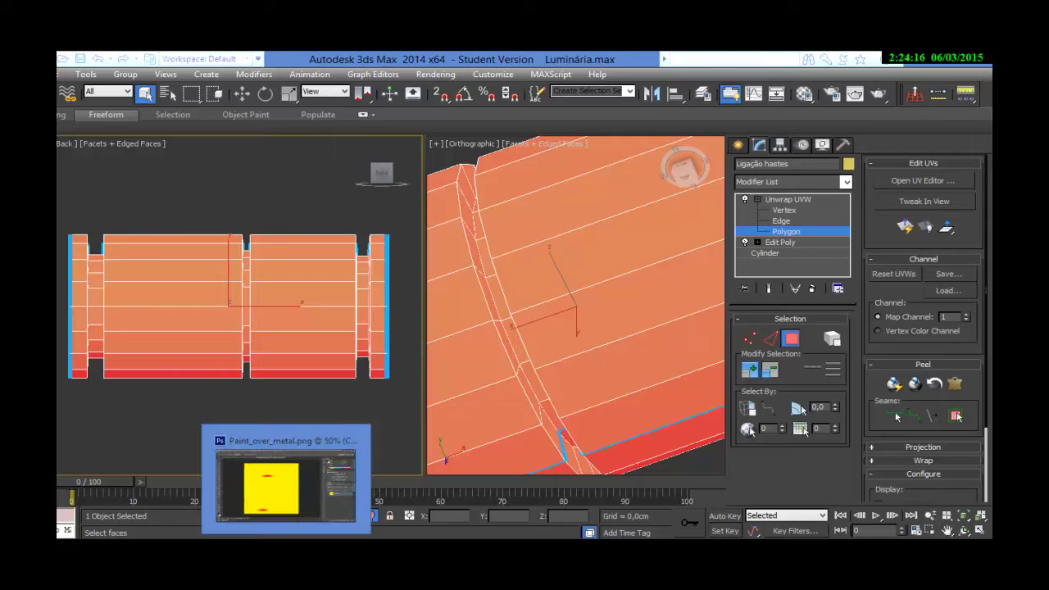
Switch to Photoshop and open UV_metal_com_furos_Pelt.png from the Luminaria folder.
{"action": "left_click", "coordinate": [286, 484]}
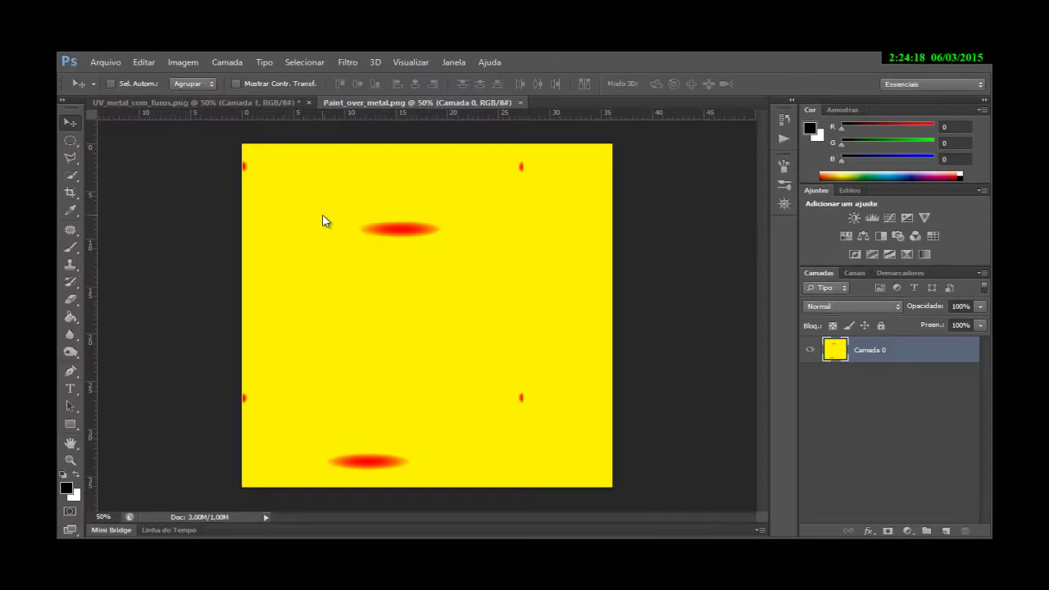
{"action": "left_click", "coordinate": [116, 63]}
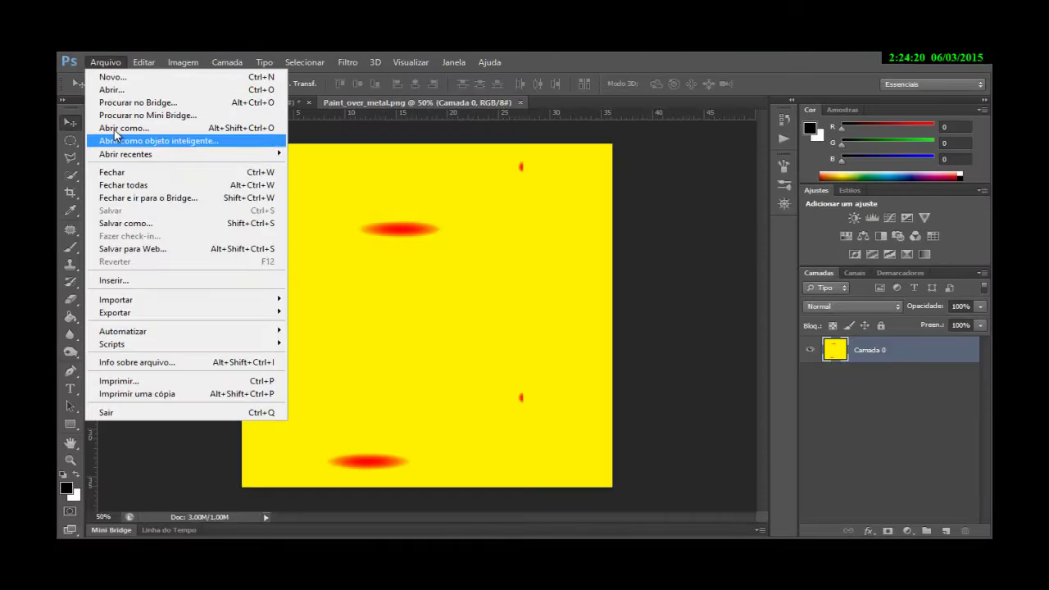
{"action": "left_click", "coordinate": [113, 90]}
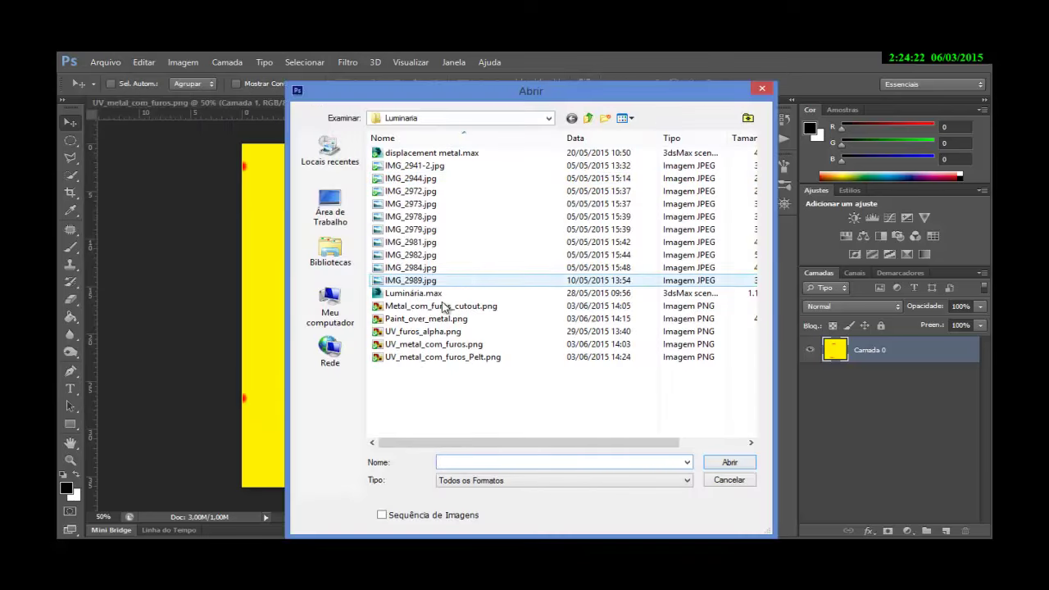
{"action": "left_click", "coordinate": [447, 358]}
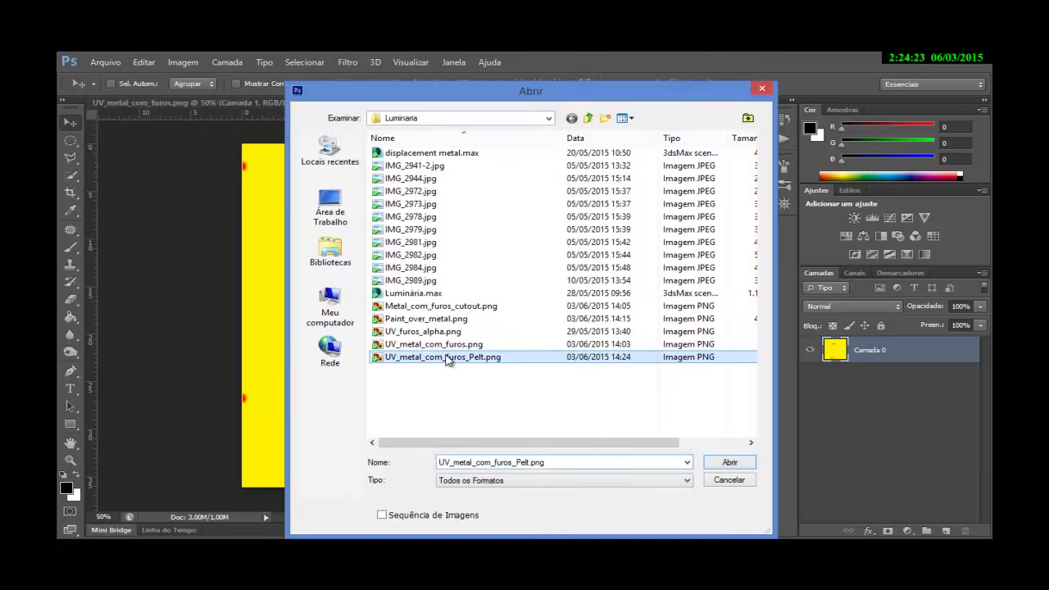
{"action": "left_click", "coordinate": [729, 463]}
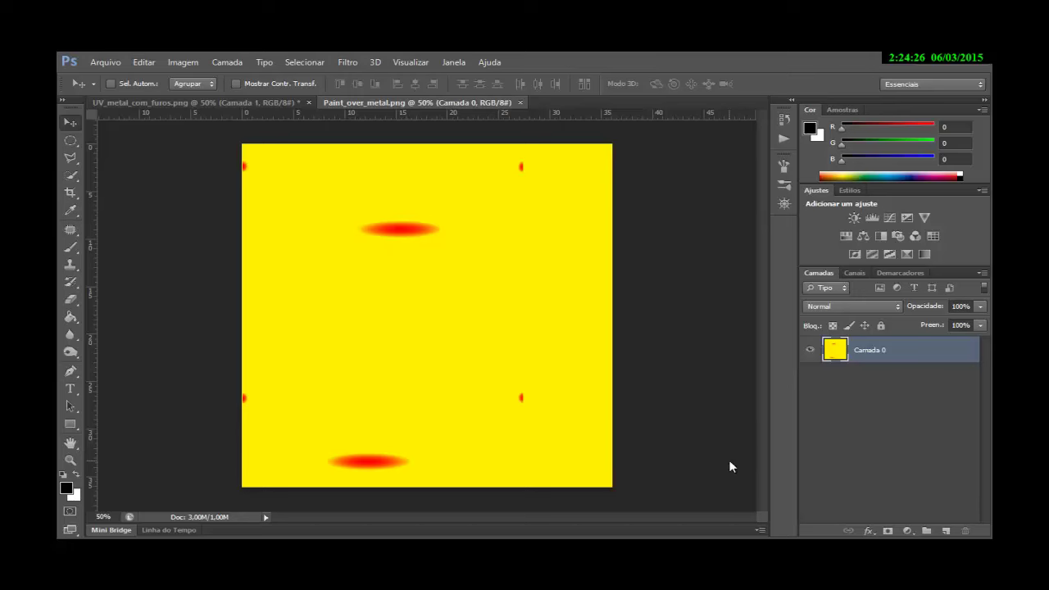
{"action": "left_click", "coordinate": [765, 380]}
Rename the template's layer to UV and flatten the image onto a white background.
{"action": "double_click", "coordinate": [868, 351]}
{"action": "type", "text": "UV"}
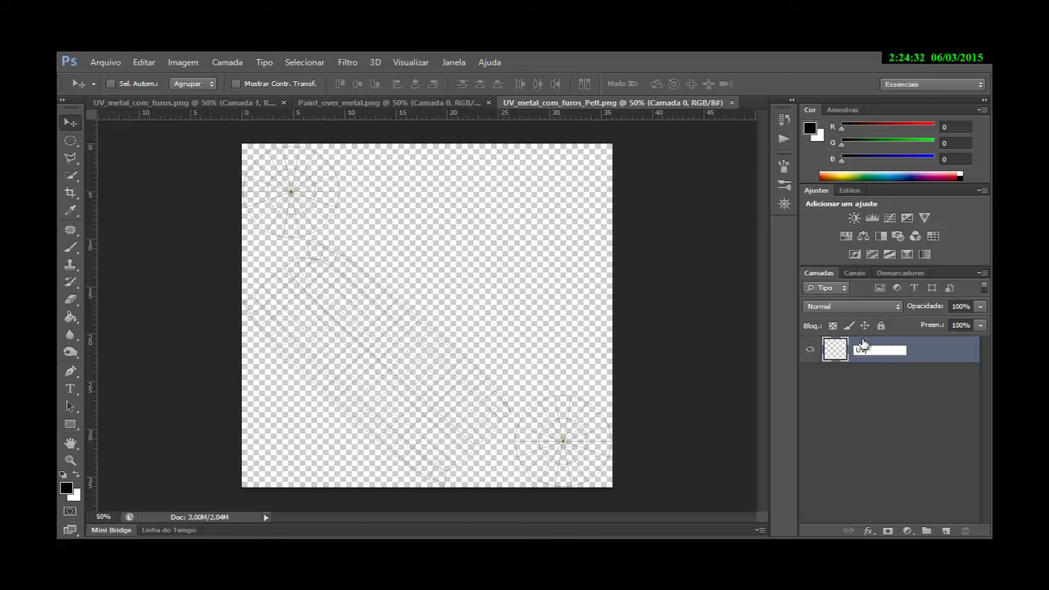
{"action": "key", "text": "Return"}
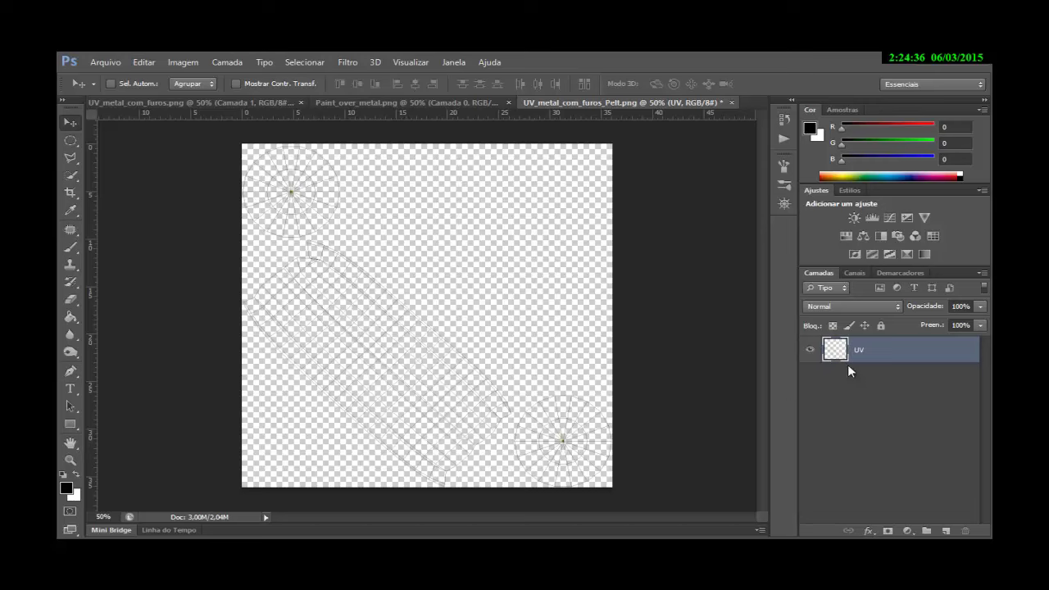
{"action": "right_click", "coordinate": [867, 352]}
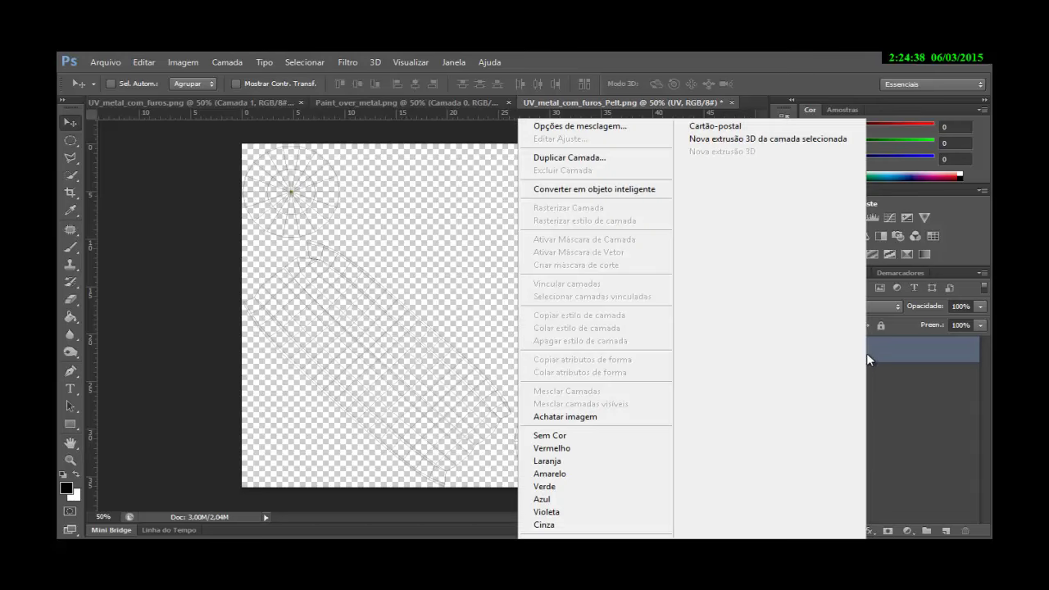
{"action": "left_click", "coordinate": [614, 418]}
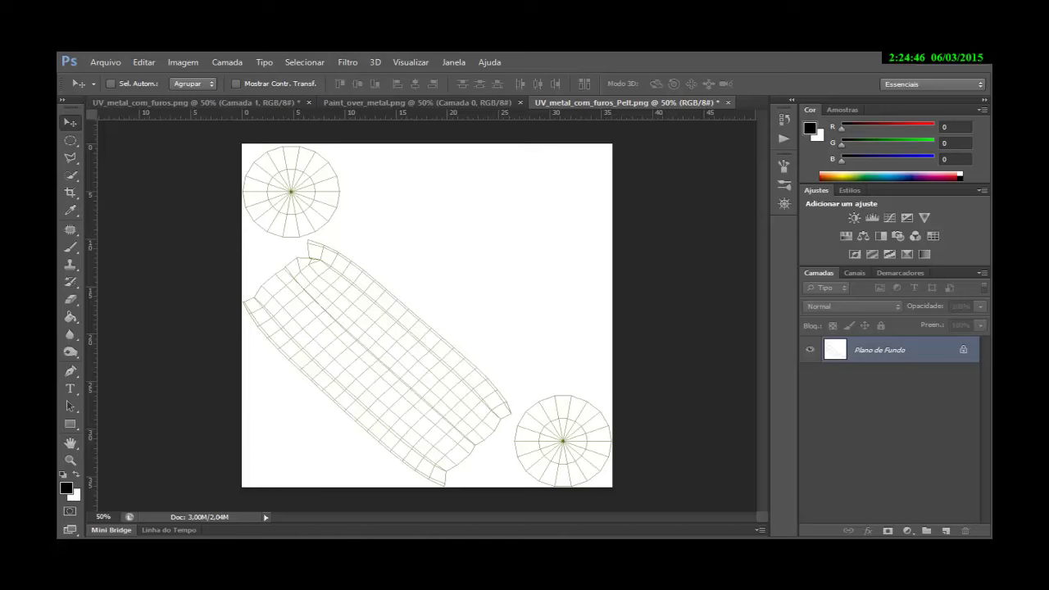
Switch back to 3ds Max, leave the Unwrap UVW polygon level and end the cylinder's isolation.
{"action": "mouse_move", "coordinate": [331, 566]}
{"action": "left_click", "coordinate": [331, 483]}
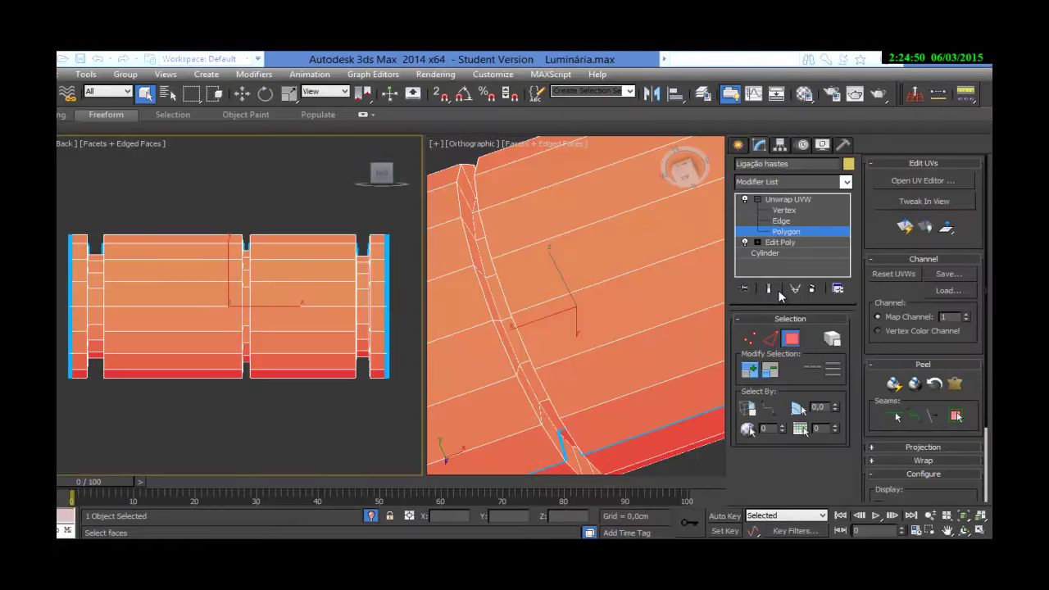
{"action": "left_click", "coordinate": [783, 231]}
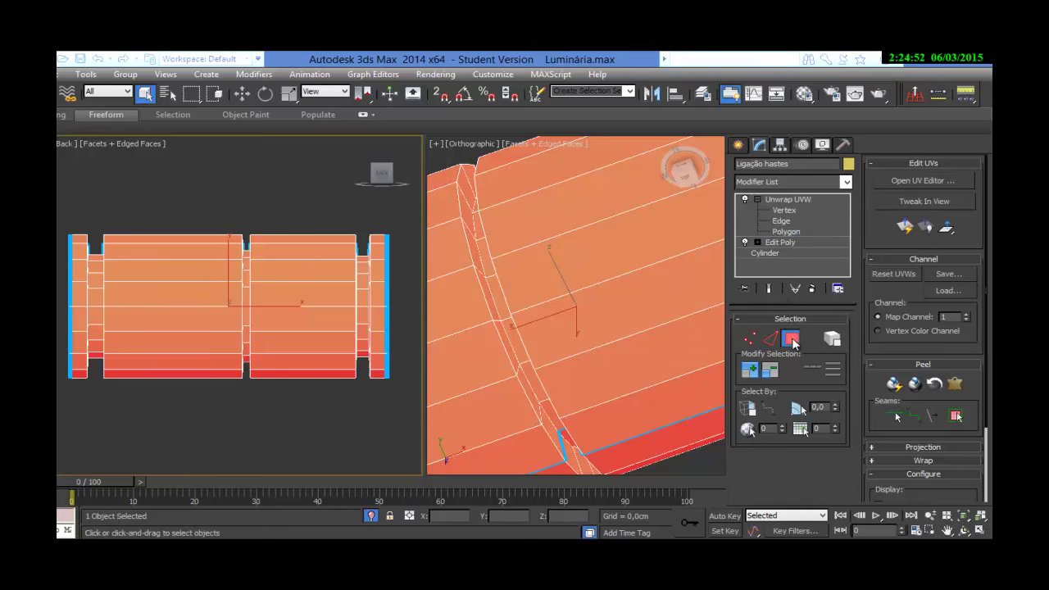
{"action": "left_click", "coordinate": [758, 199]}
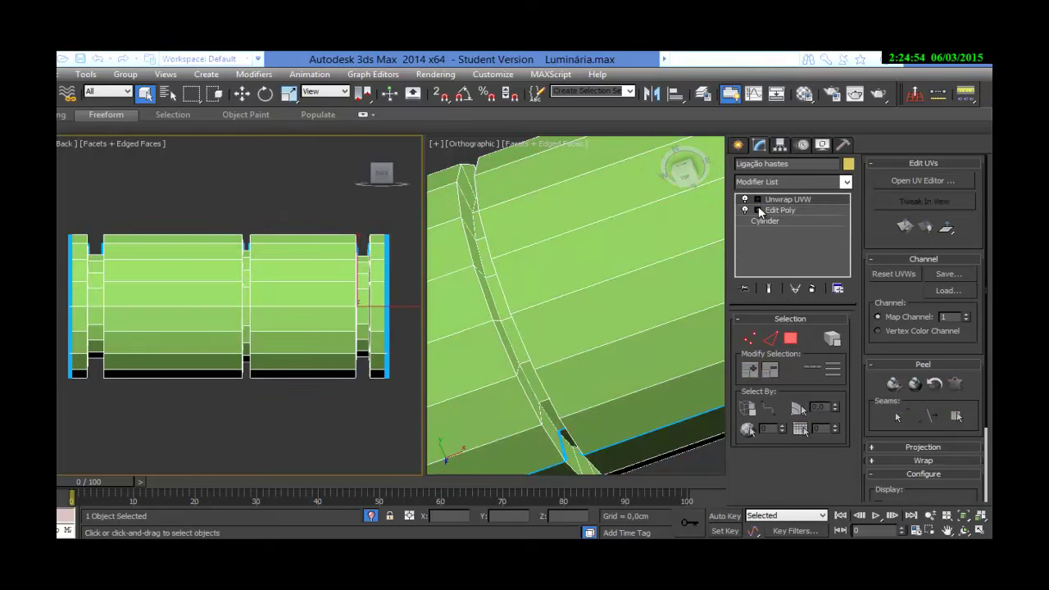
{"action": "left_click", "coordinate": [371, 516]}
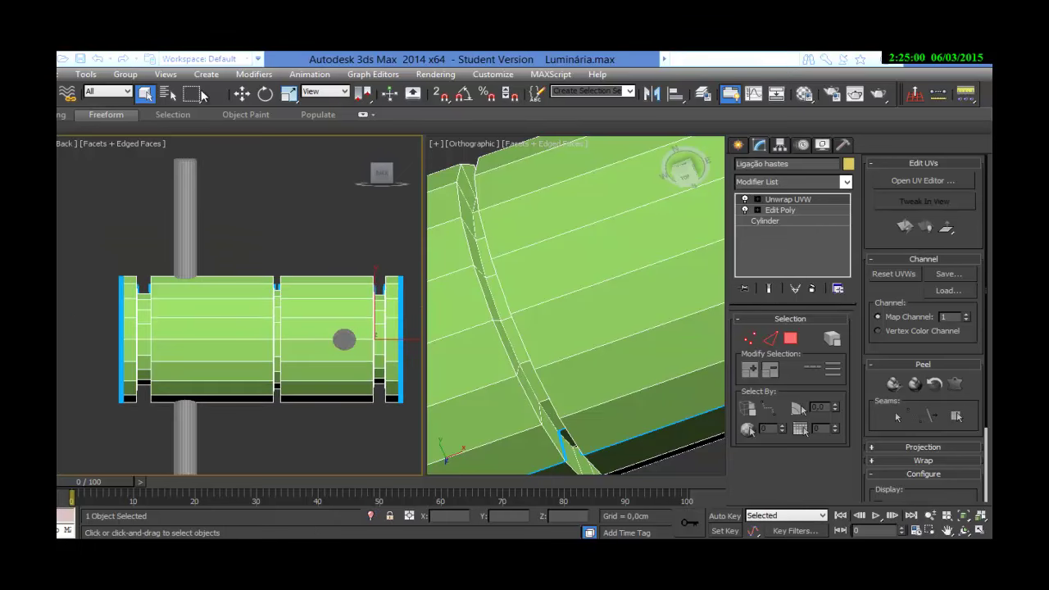
Open Viewport Canvas, start the paint brush on the cylinder and move the dialog off the Back view.
{"action": "left_click", "coordinate": [86, 74]}
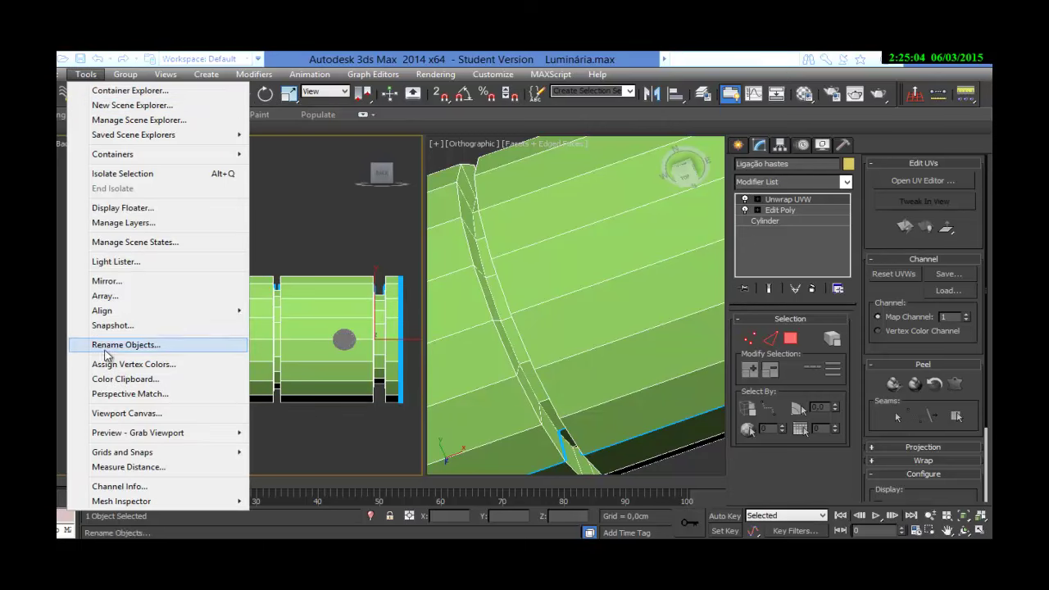
{"action": "left_click", "coordinate": [123, 413]}
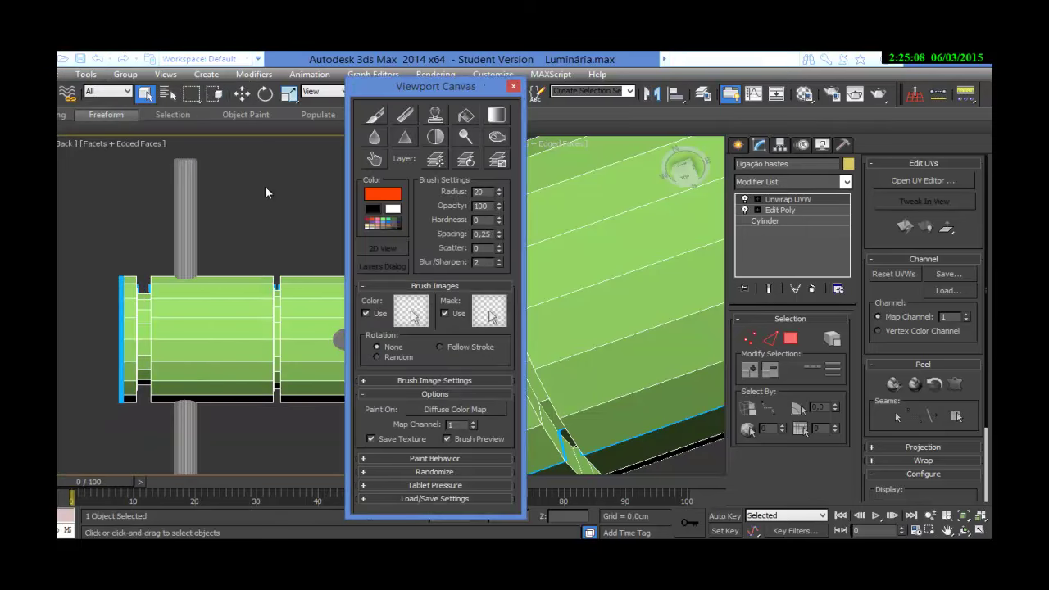
{"action": "left_click", "coordinate": [374, 117]}
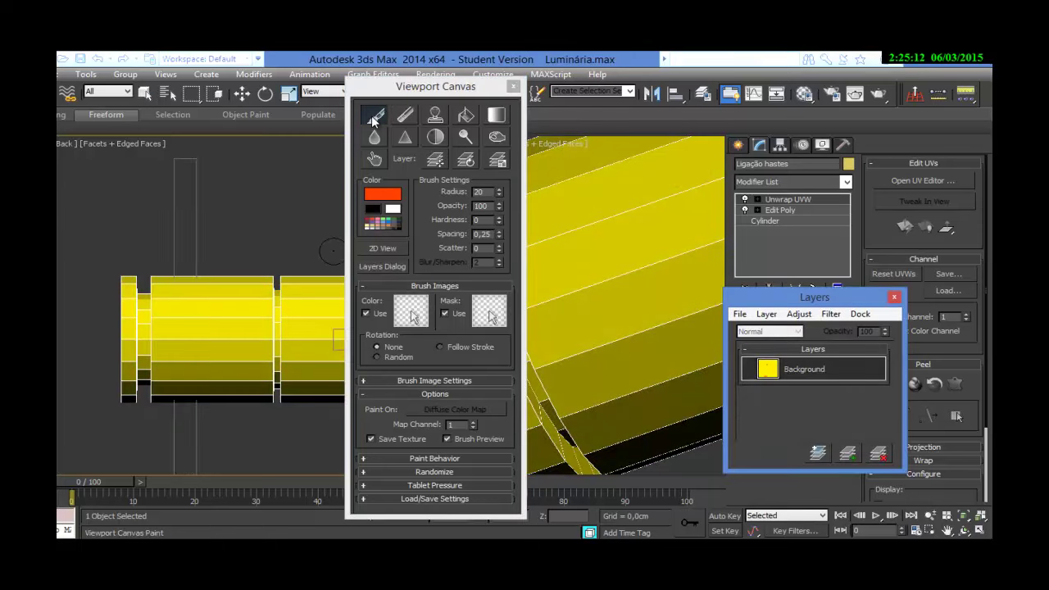
{"action": "left_click_drag", "start_coordinate": [395, 86], "coordinate": [510, 156]}
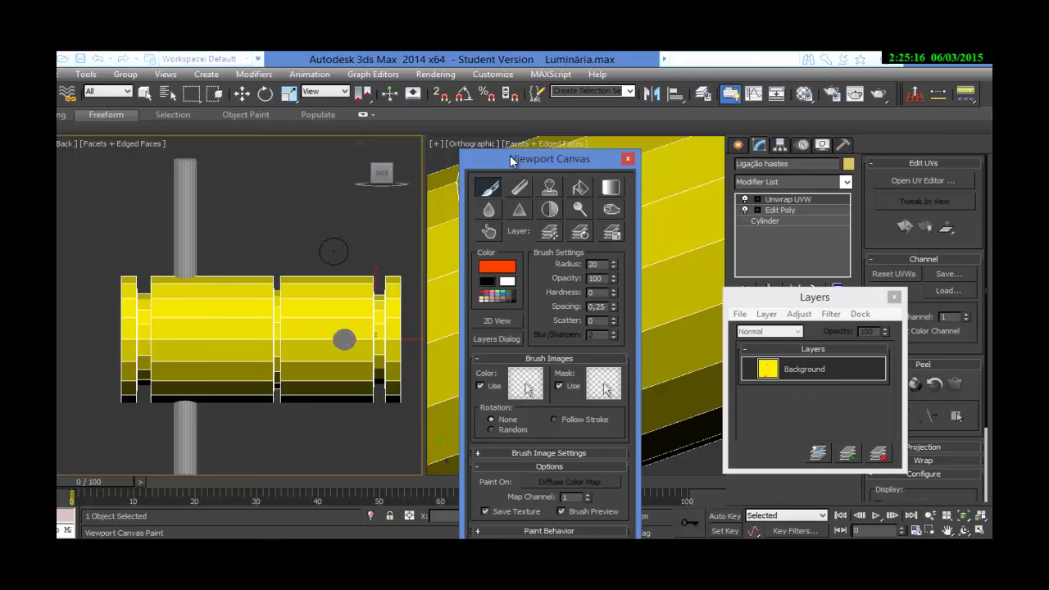
Set the Viewport Canvas brush color to green from the color palette and exit paint mode.
{"action": "left_click", "coordinate": [494, 269]}
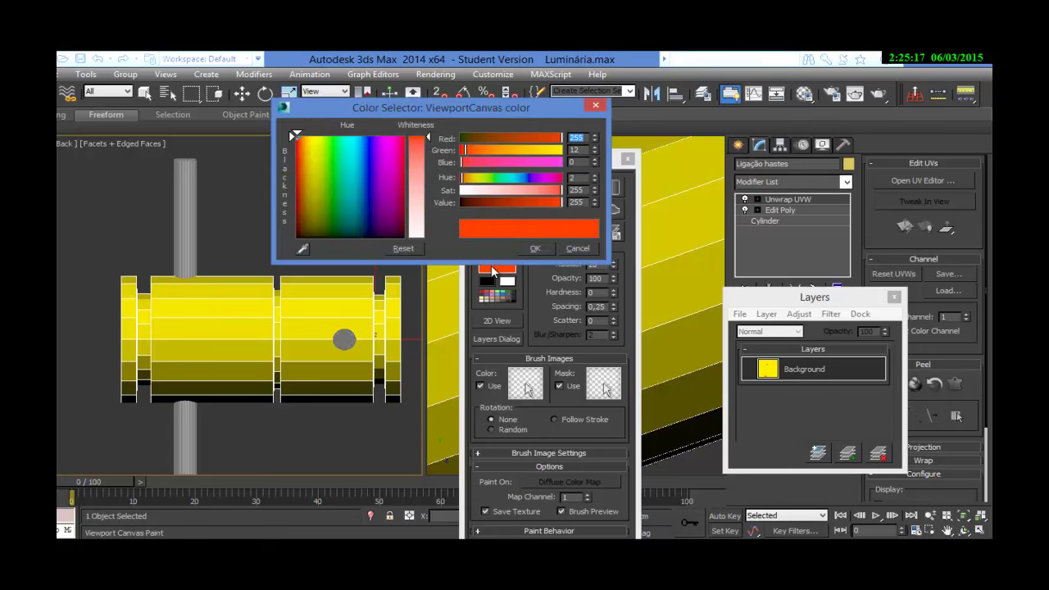
{"action": "left_click", "coordinate": [577, 249]}
{"action": "left_click", "coordinate": [504, 297]}
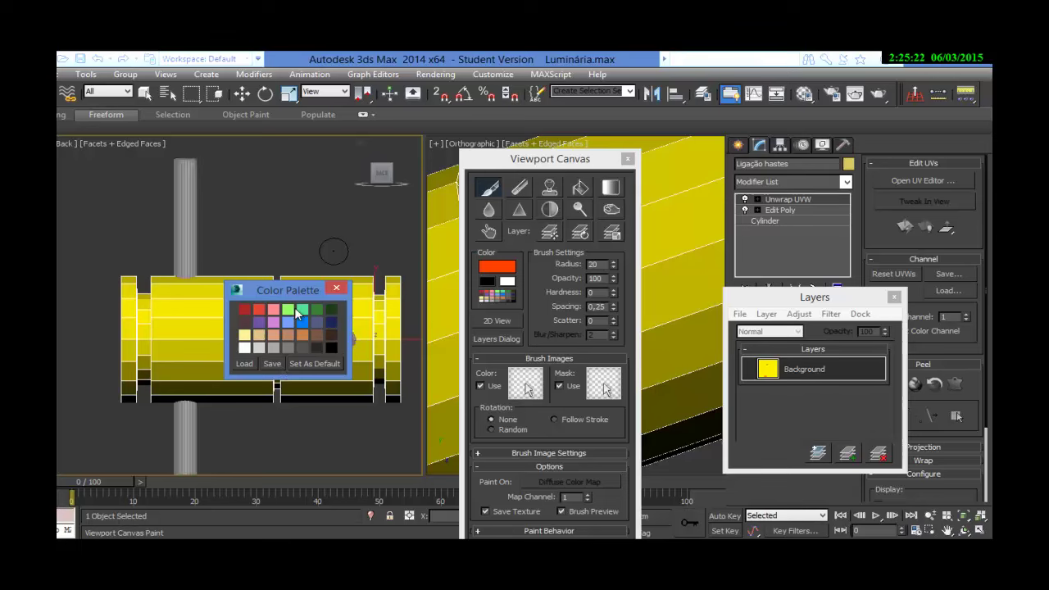
{"action": "left_click", "coordinate": [318, 309]}
{"action": "left_click", "coordinate": [336, 287]}
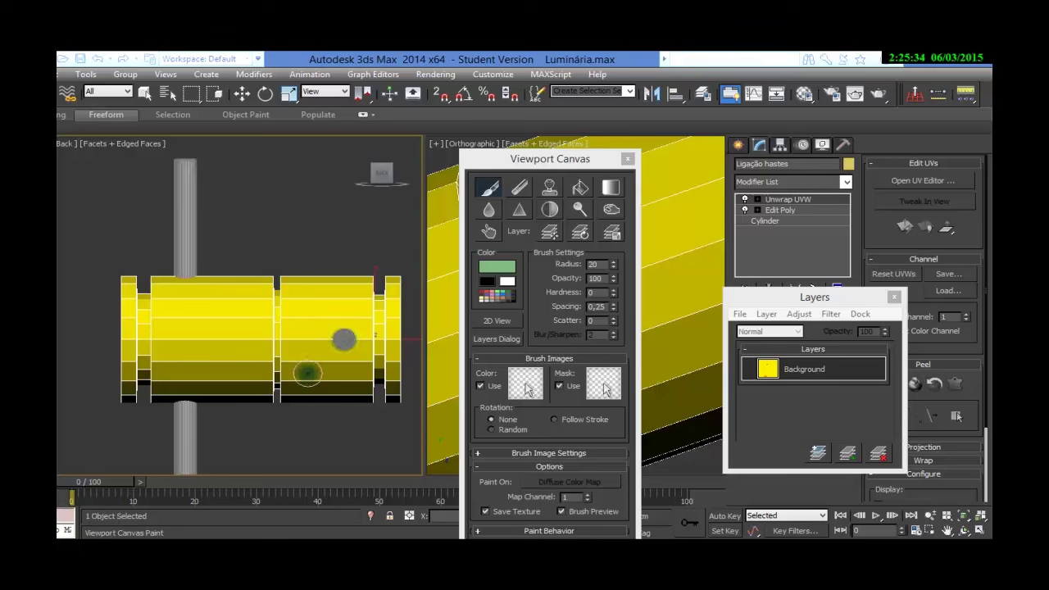
{"action": "left_click", "coordinate": [492, 190]}
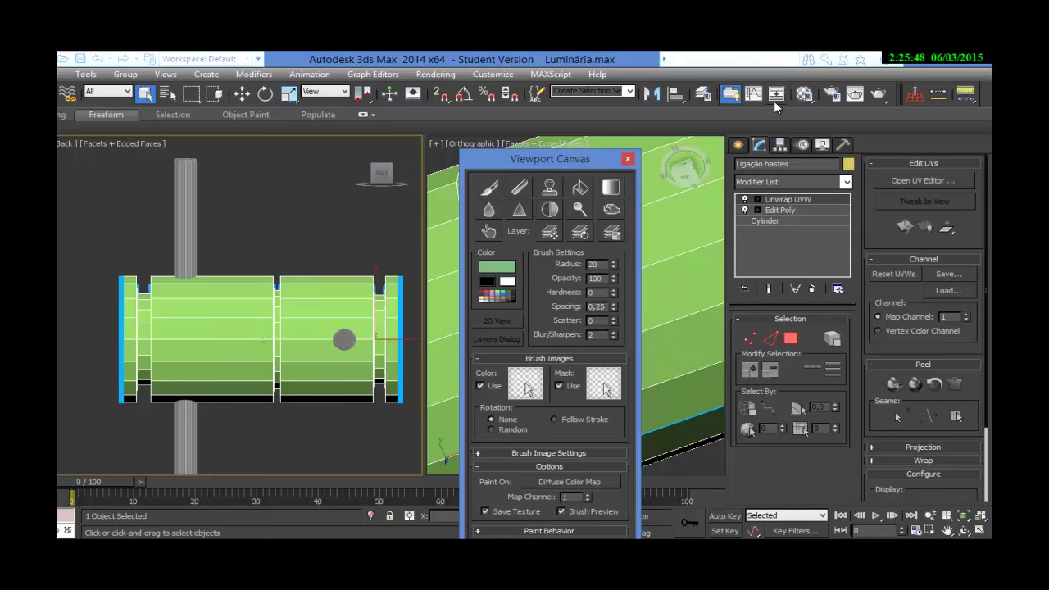
Reset the 05 - Default material in both scene and editor, and set its diffuse color to pale yellow (0.894, 0.863, 0.502).
{"action": "left_click", "coordinate": [805, 95]}
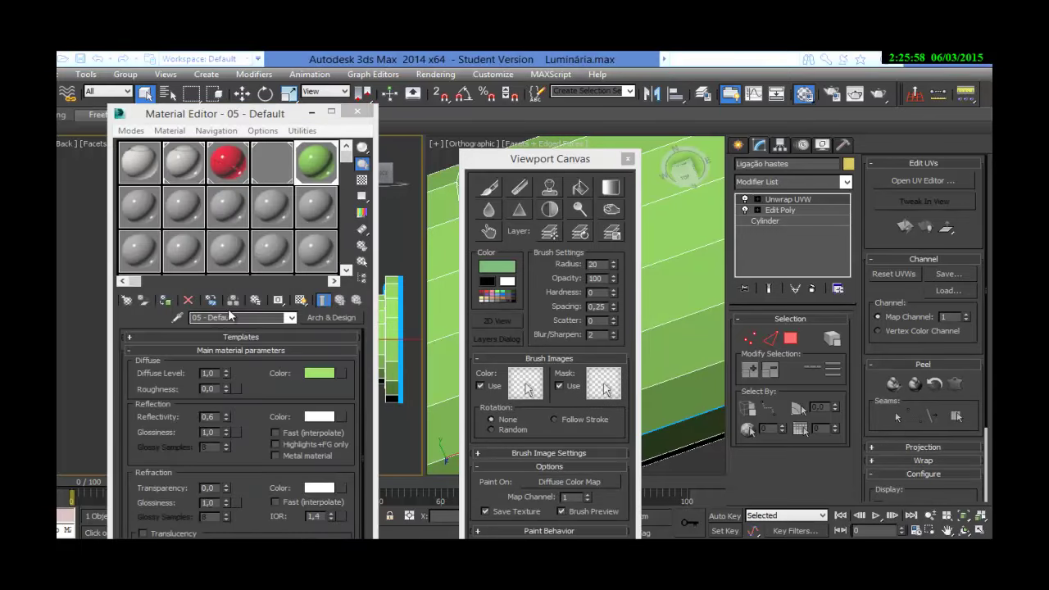
{"action": "left_click", "coordinate": [189, 301]}
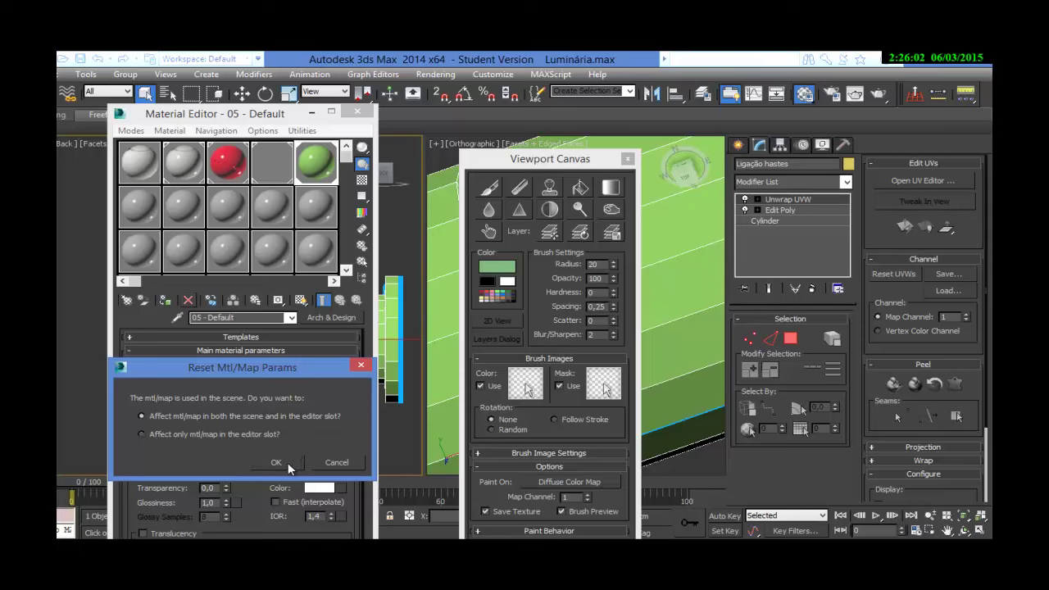
{"action": "left_click", "coordinate": [286, 463]}
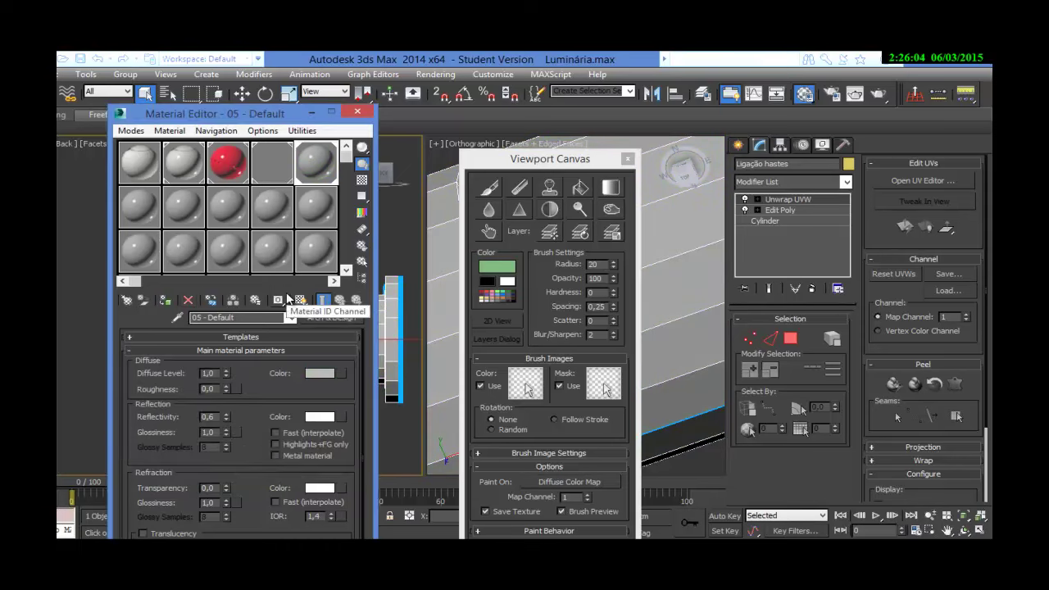
{"action": "left_click", "coordinate": [320, 375]}
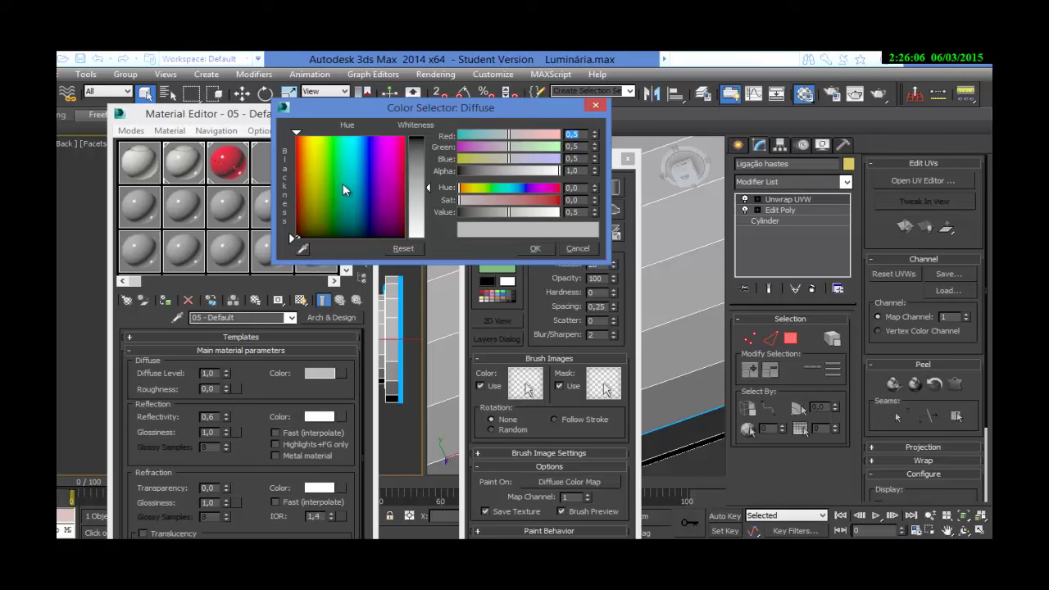
{"action": "left_click", "coordinate": [304, 156]}
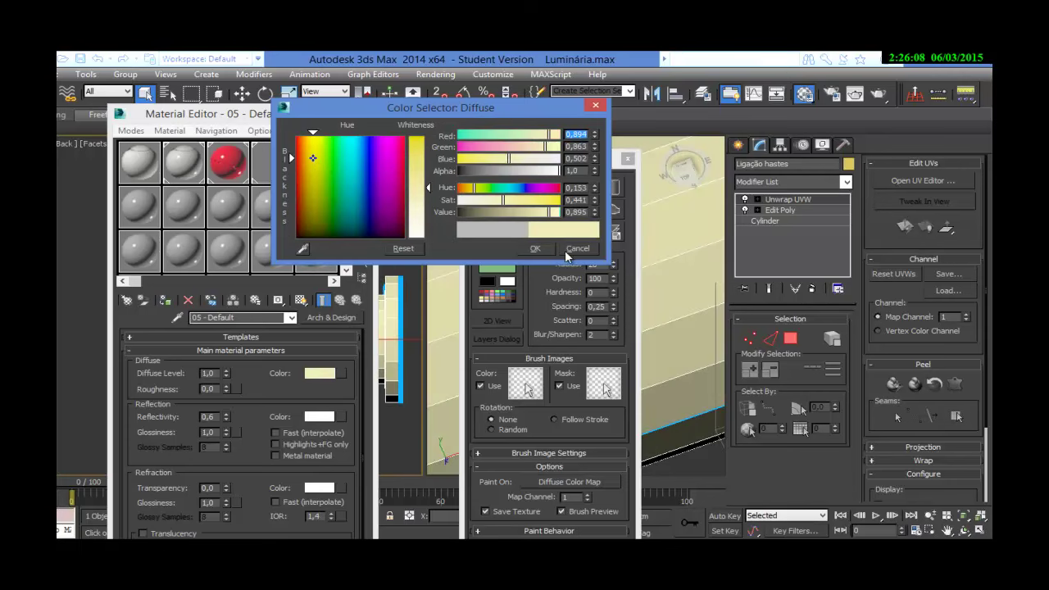
{"action": "left_click", "coordinate": [536, 248]}
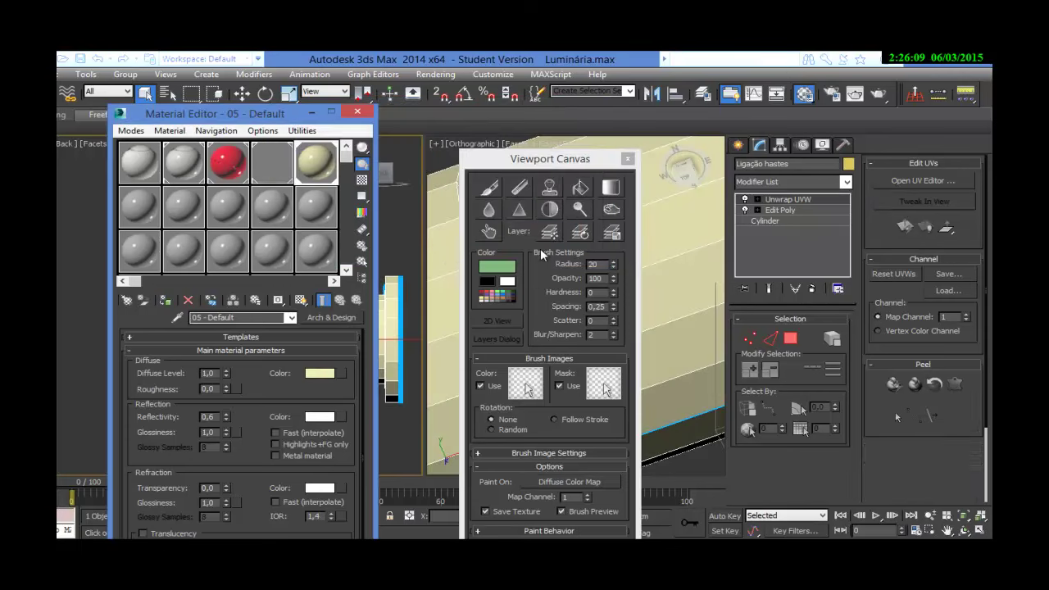
{"action": "left_click", "coordinate": [358, 113]}
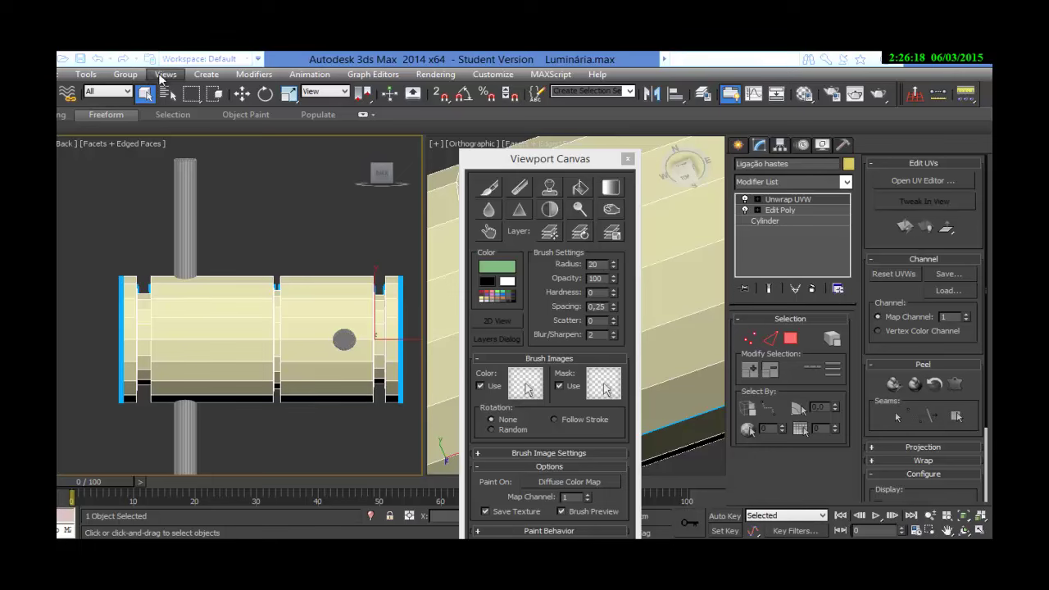
{"action": "left_click", "coordinate": [87, 75]}
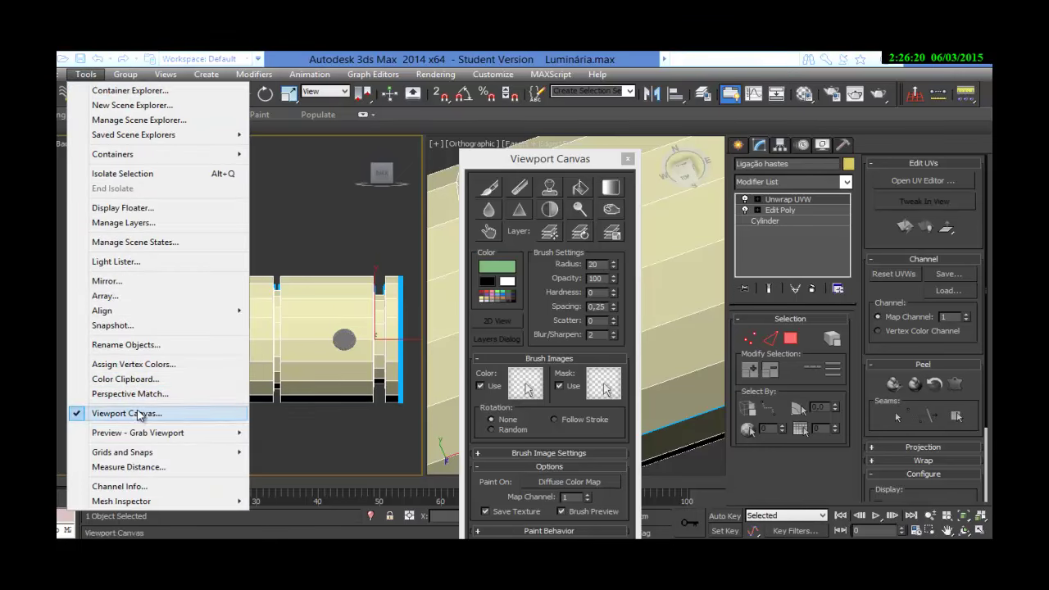
{"action": "left_click", "coordinate": [485, 174]}
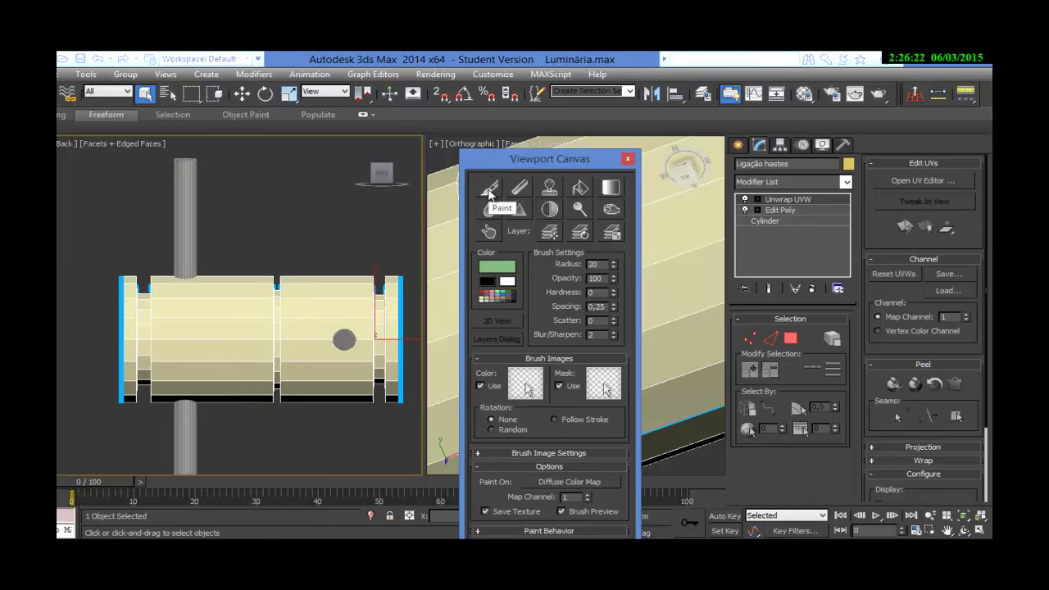
{"action": "left_click", "coordinate": [489, 190]}
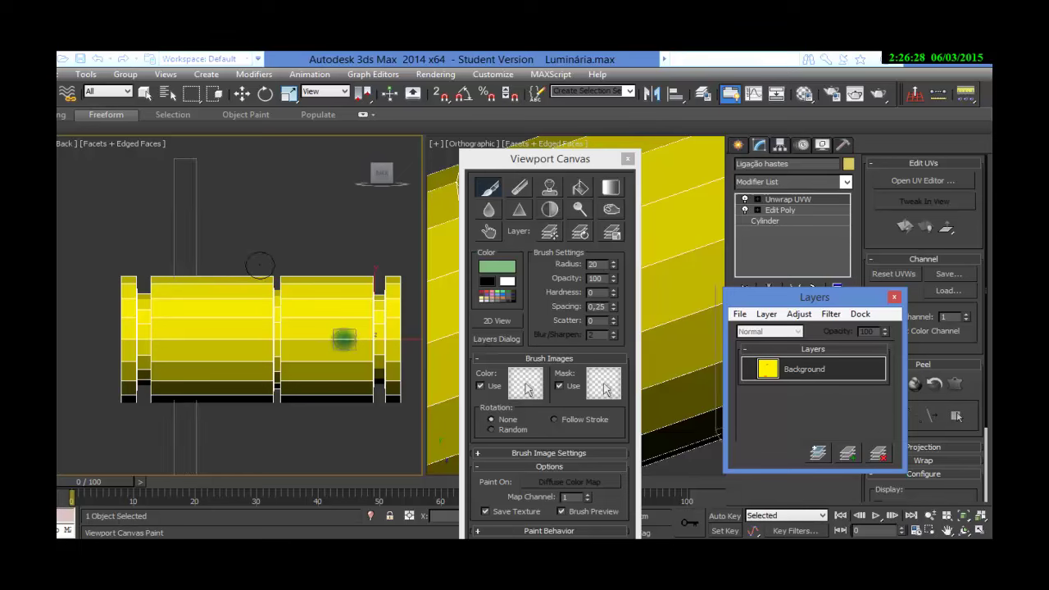
{"action": "left_click", "coordinate": [489, 190]}
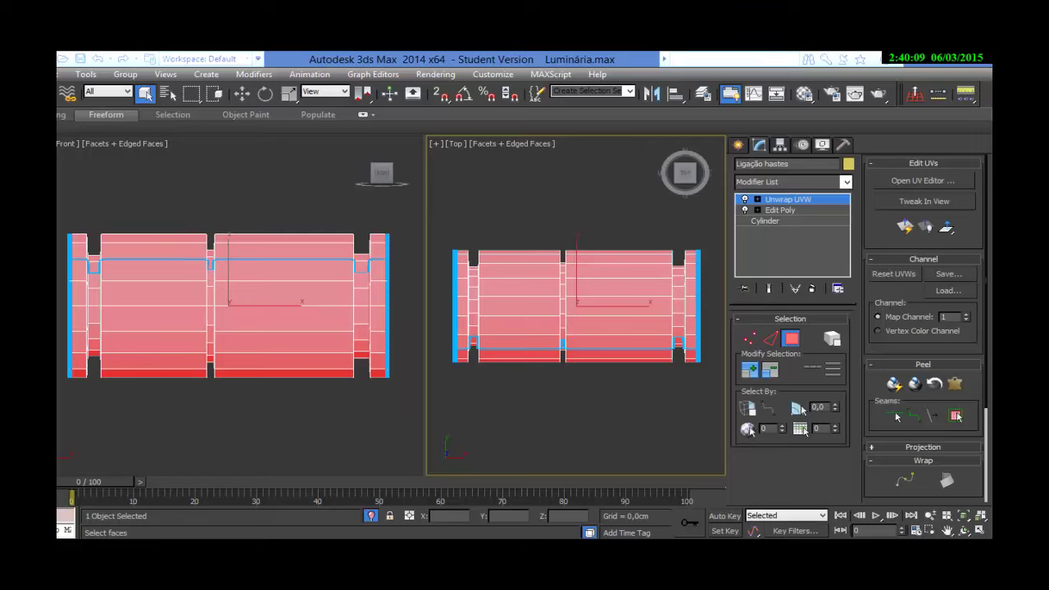
Switch to Photoshop and open UV_metal_com_furos_Pelt.png from the Luminaria folder.
{"action": "left_click", "coordinate": [286, 483]}
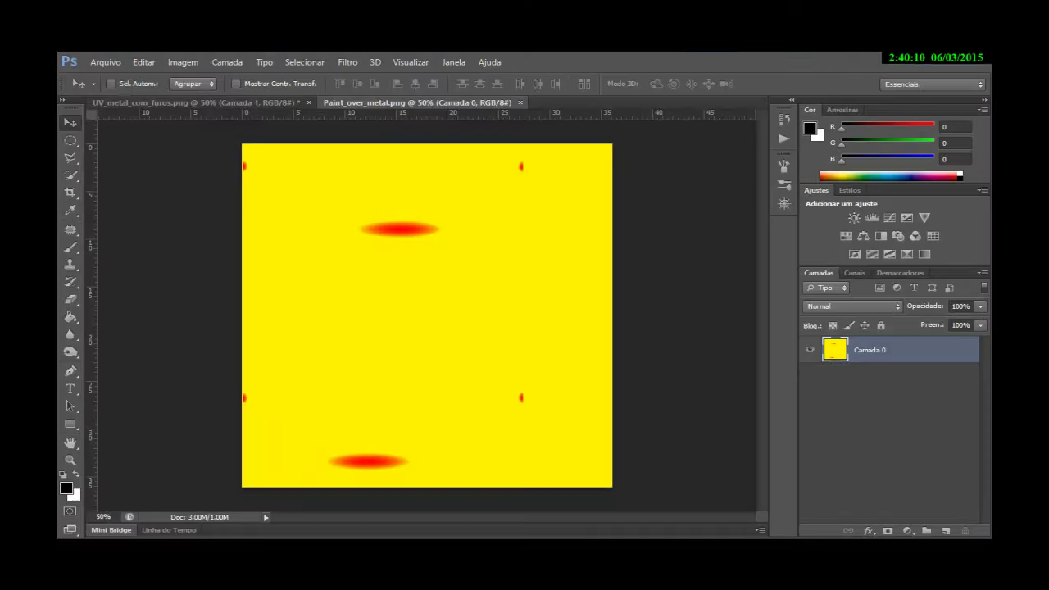
{"action": "left_click", "coordinate": [105, 62]}
{"action": "left_click", "coordinate": [223, 105]}
{"action": "left_click", "coordinate": [442, 357]}
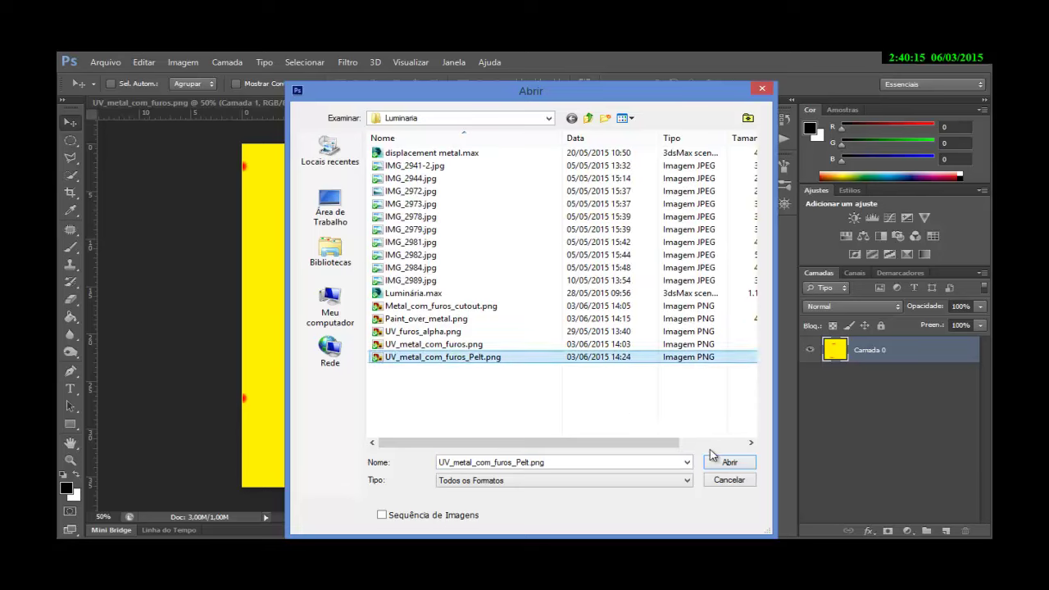
{"action": "left_click", "coordinate": [727, 461]}
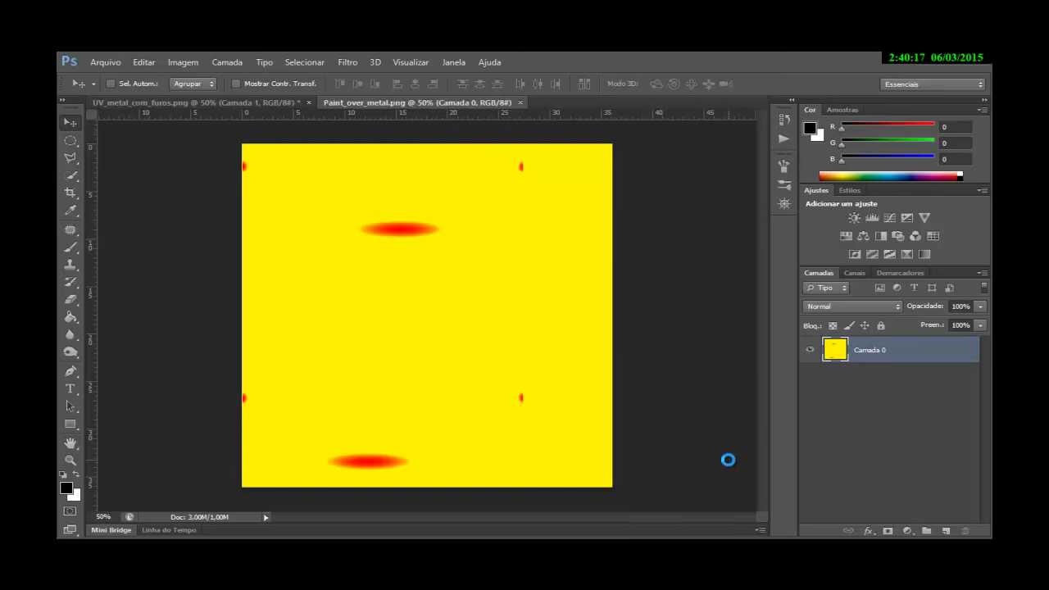
Flatten the pelt UV template image onto a white background.
{"action": "left_click", "coordinate": [759, 384]}
{"action": "right_click", "coordinate": [902, 348]}
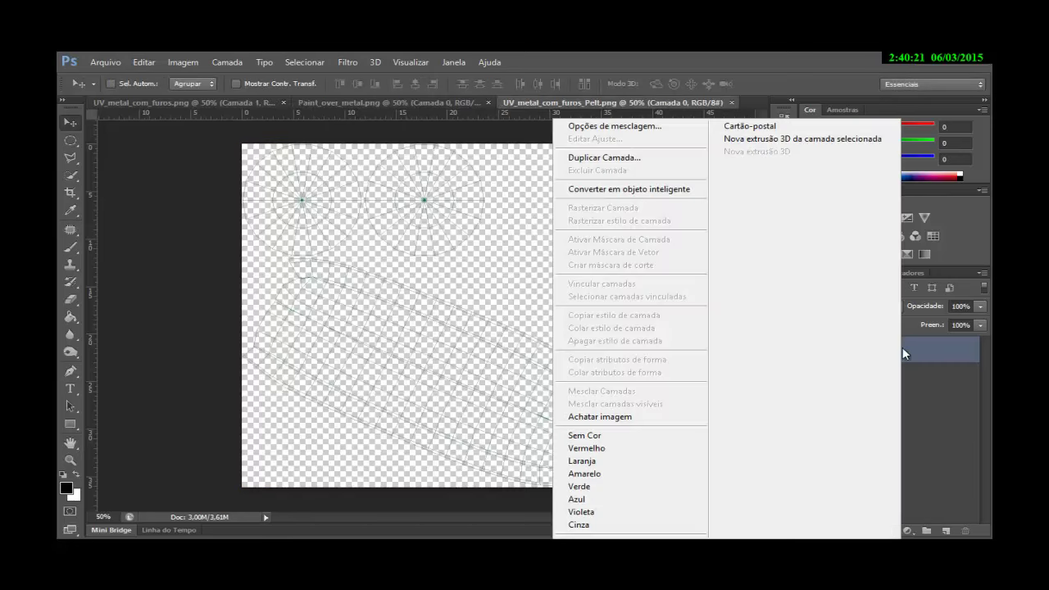
{"action": "left_click", "coordinate": [670, 420]}
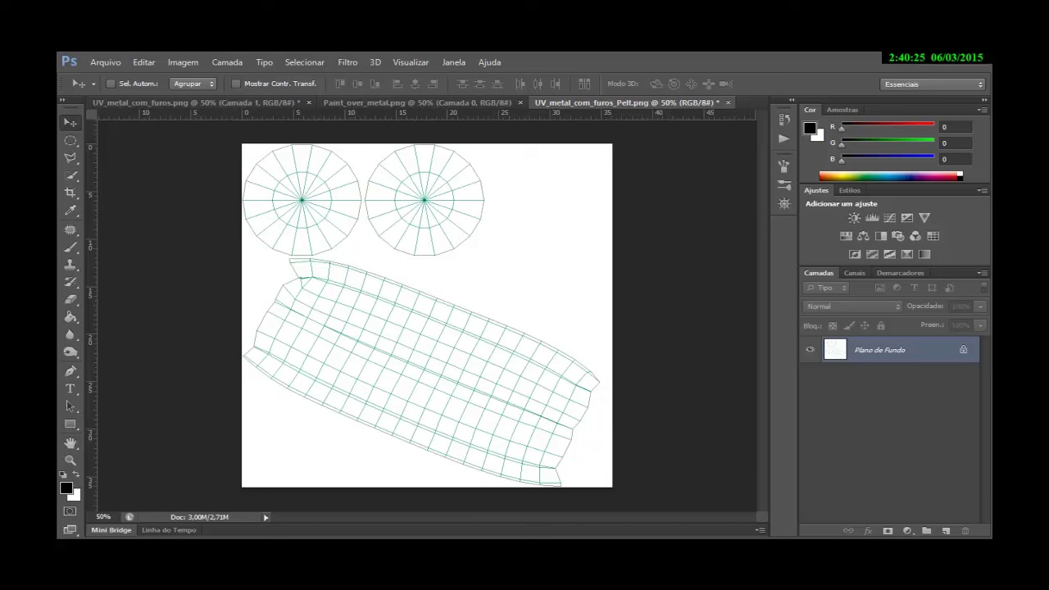
Return to 3ds Max, end the cylinder's isolation and leave the Unwrap UVW polygon level.
{"action": "left_click", "coordinate": [331, 480]}
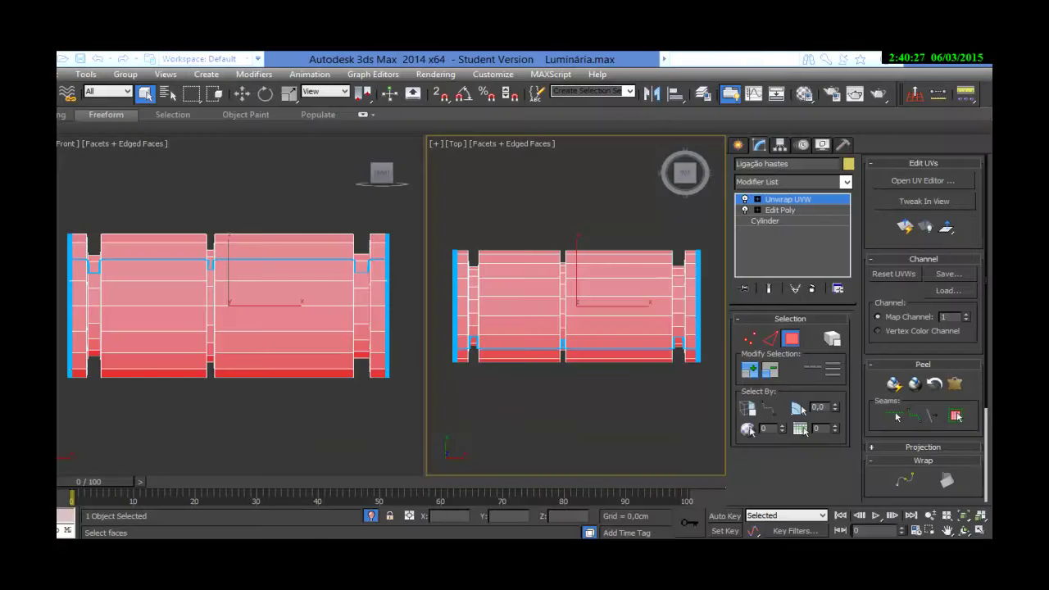
{"action": "left_click", "coordinate": [369, 516]}
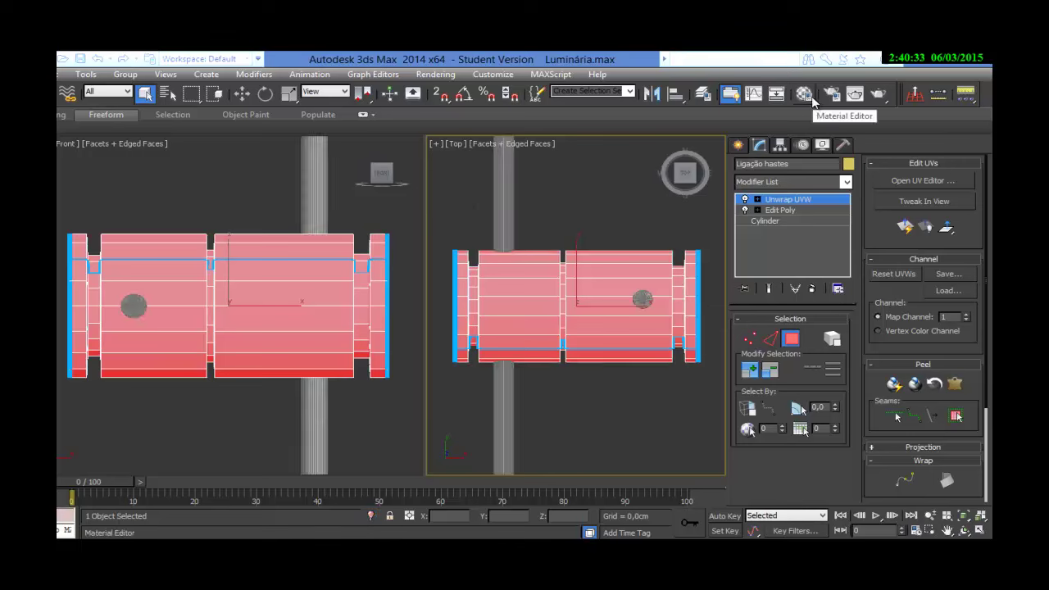
{"action": "left_click", "coordinate": [790, 337]}
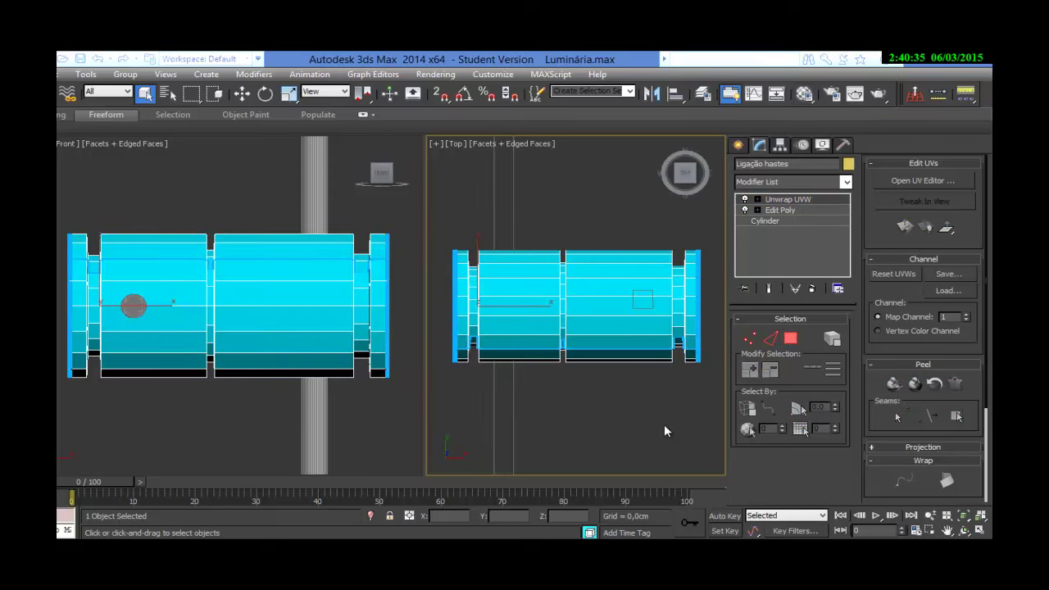
Clear the UV_metal.png cutout map from Material #0 in the Material Editor.
{"action": "left_click", "coordinate": [807, 95]}
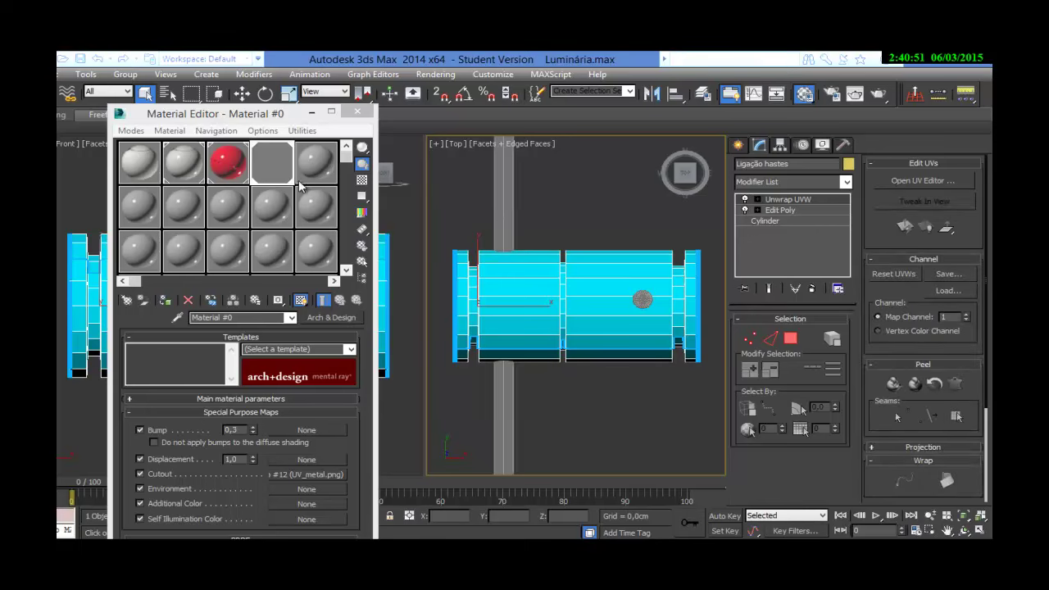
{"action": "right_click", "coordinate": [336, 473]}
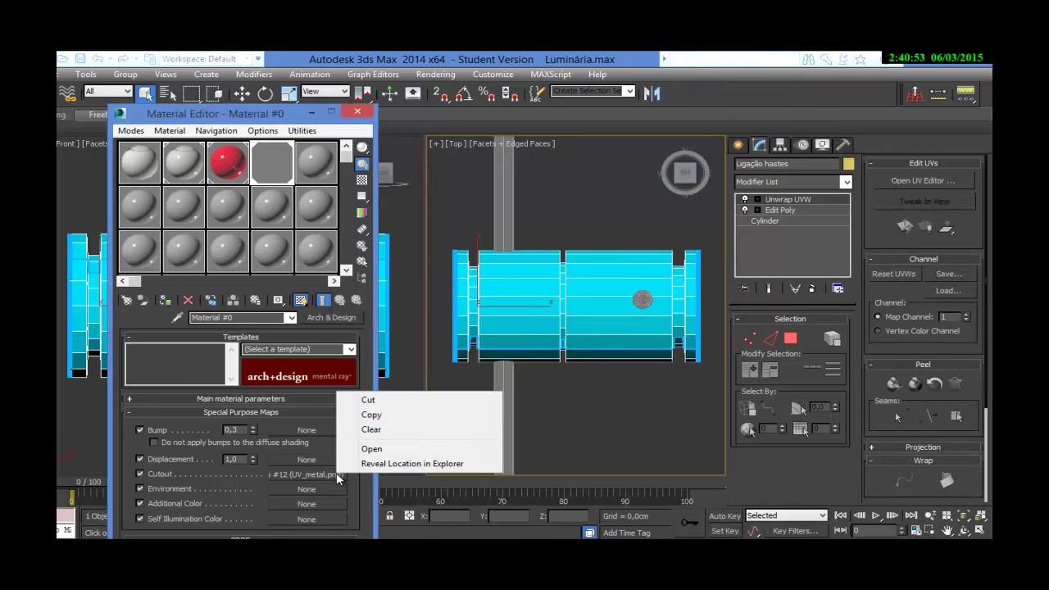
{"action": "left_click", "coordinate": [386, 433]}
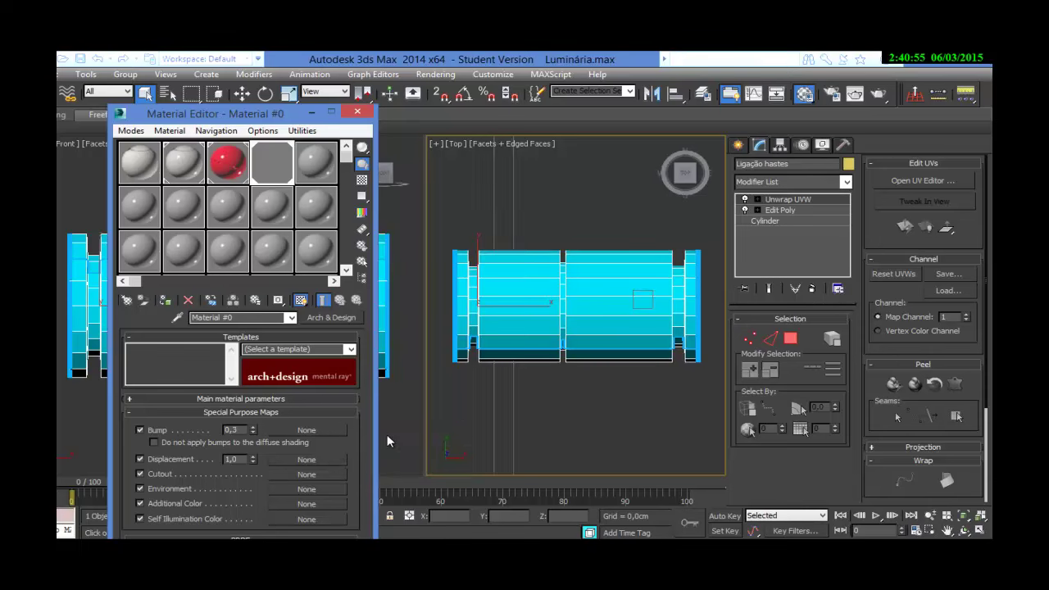
Set Material #0's diffuse color to blue (red 0, green 0.2, blue 0.714) and close the Material Editor.
{"action": "left_click", "coordinate": [312, 412]}
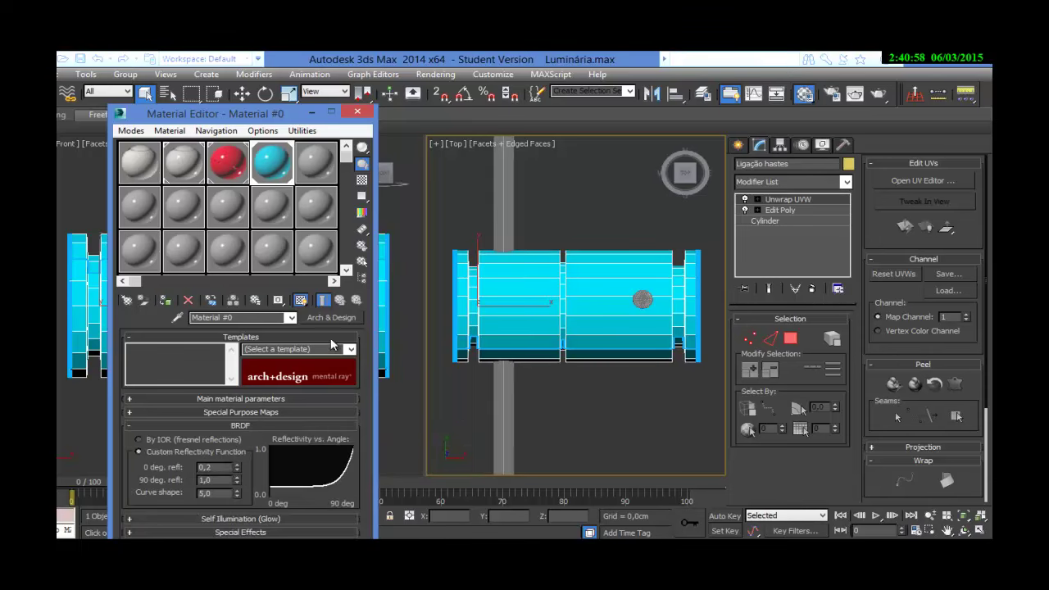
{"action": "left_click", "coordinate": [242, 337]}
{"action": "left_click", "coordinate": [241, 337]}
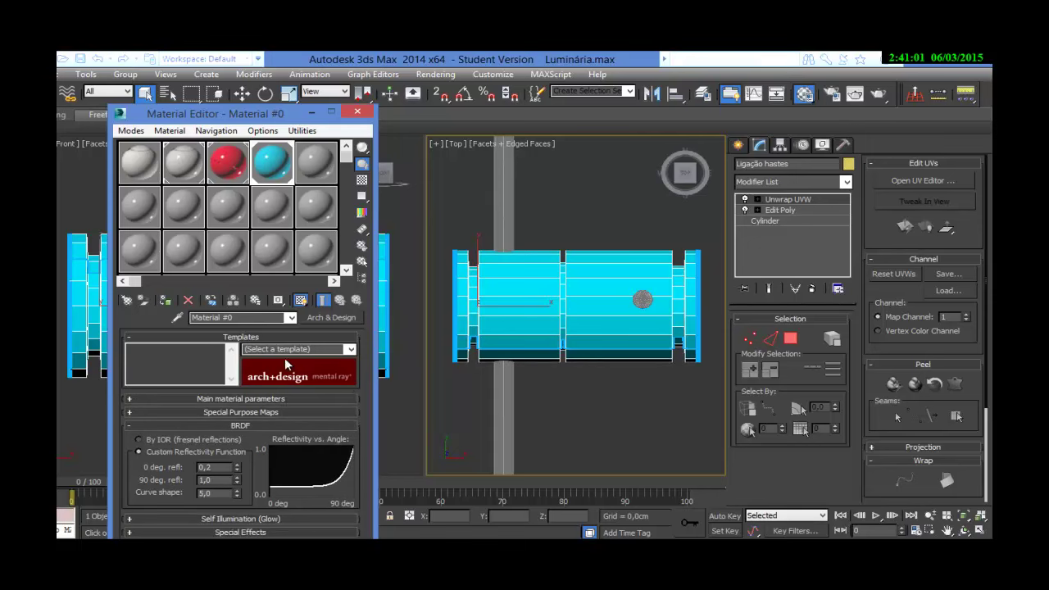
{"action": "left_click", "coordinate": [255, 399]}
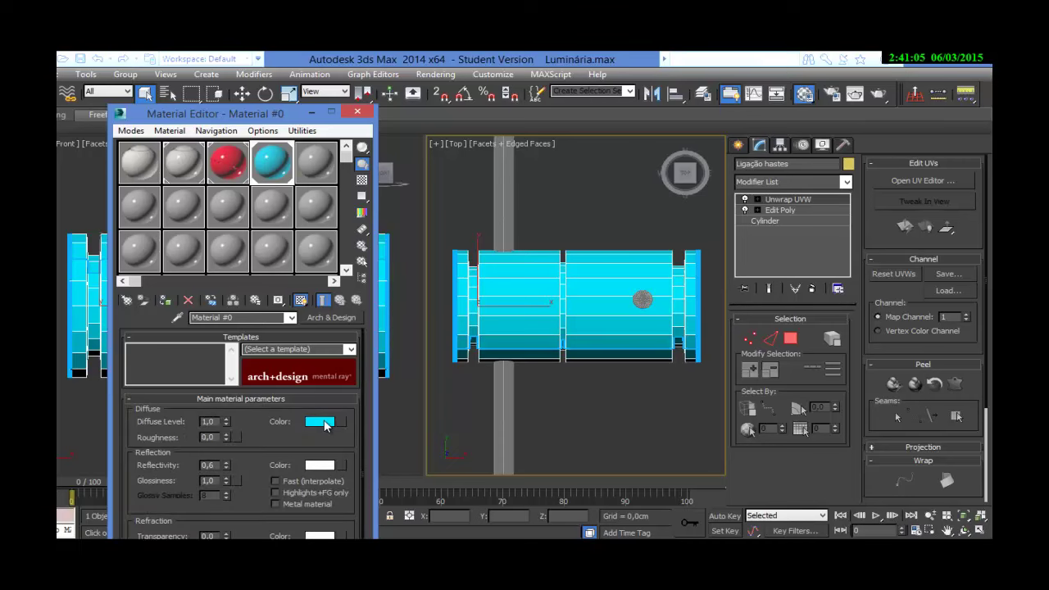
{"action": "left_click", "coordinate": [325, 422]}
{"action": "left_click_drag", "start_coordinate": [336, 156], "coordinate": [365, 165]}
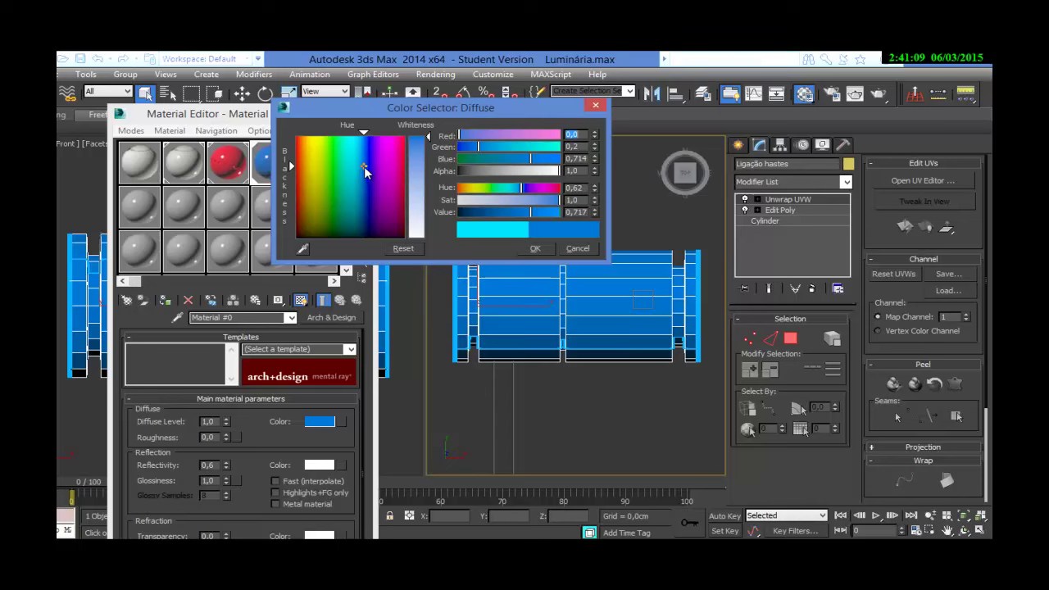
{"action": "left_click", "coordinate": [535, 249]}
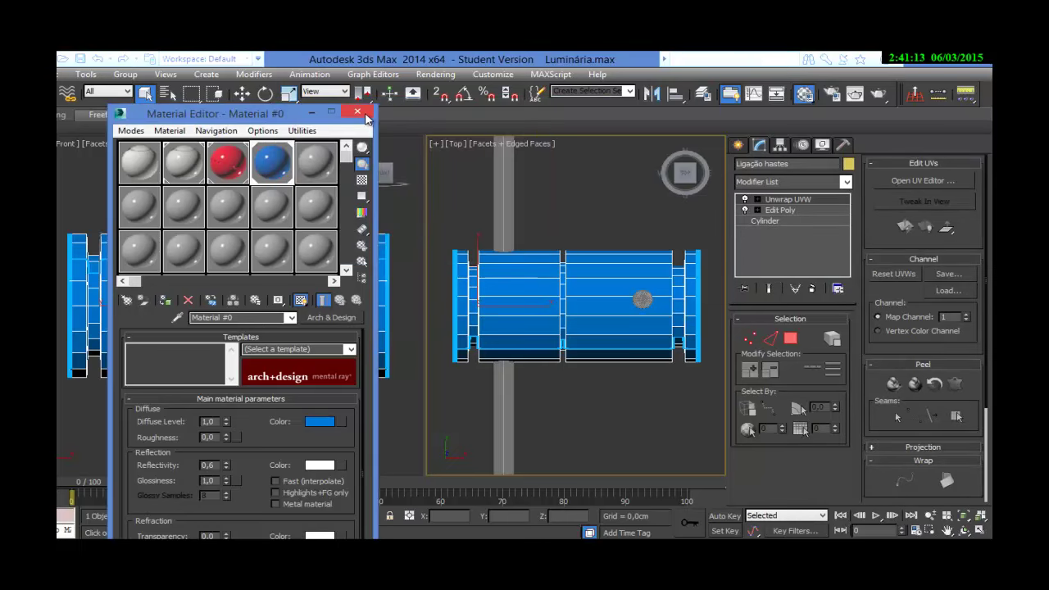
{"action": "left_click", "coordinate": [359, 112]}
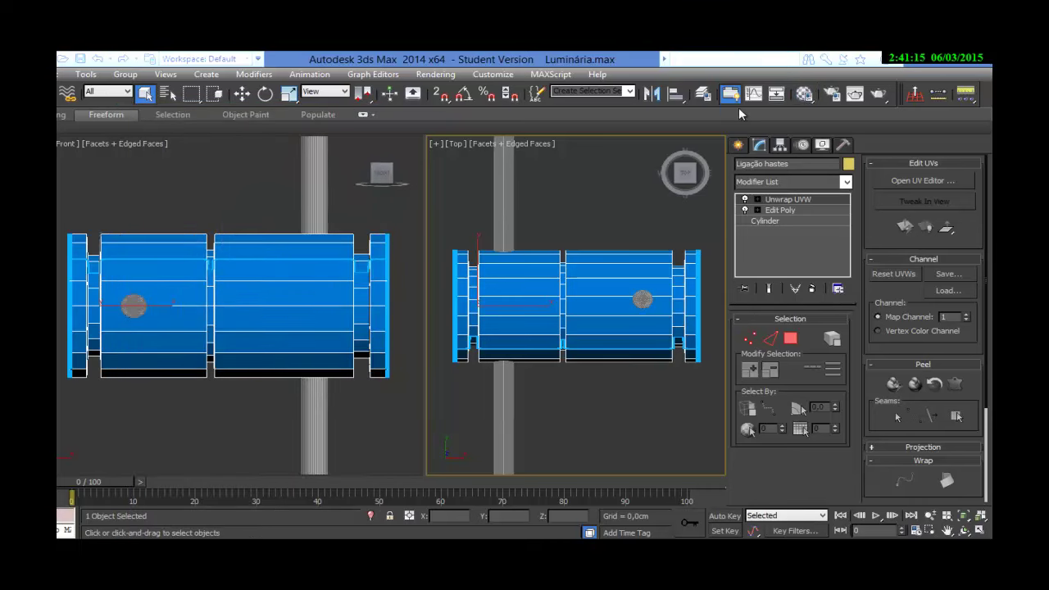
Open Viewport Canvas and move its dialog beside the Front view.
{"action": "left_click", "coordinate": [86, 73]}
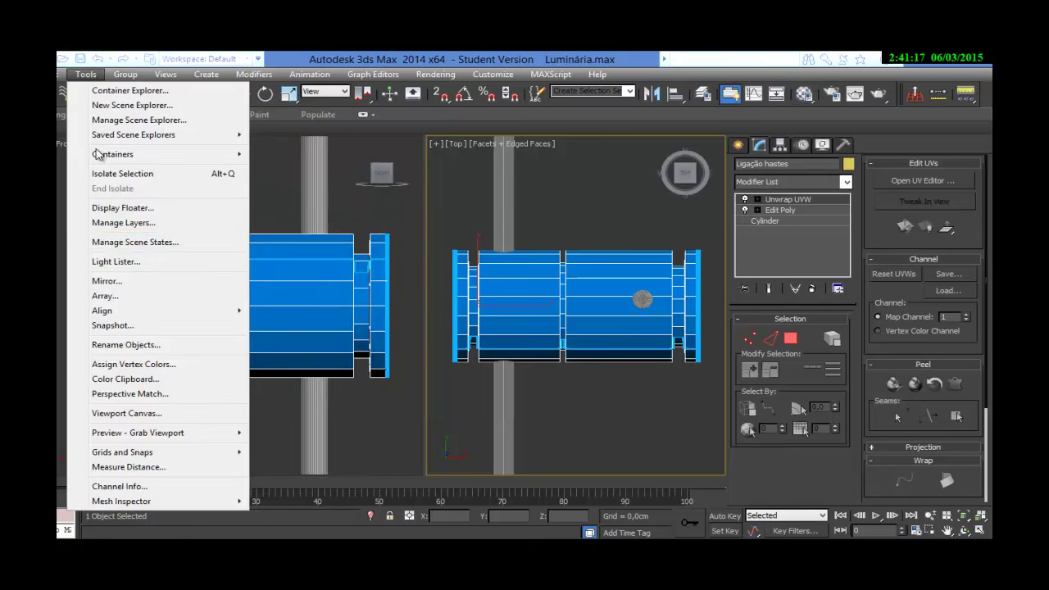
{"action": "left_click", "coordinate": [166, 415]}
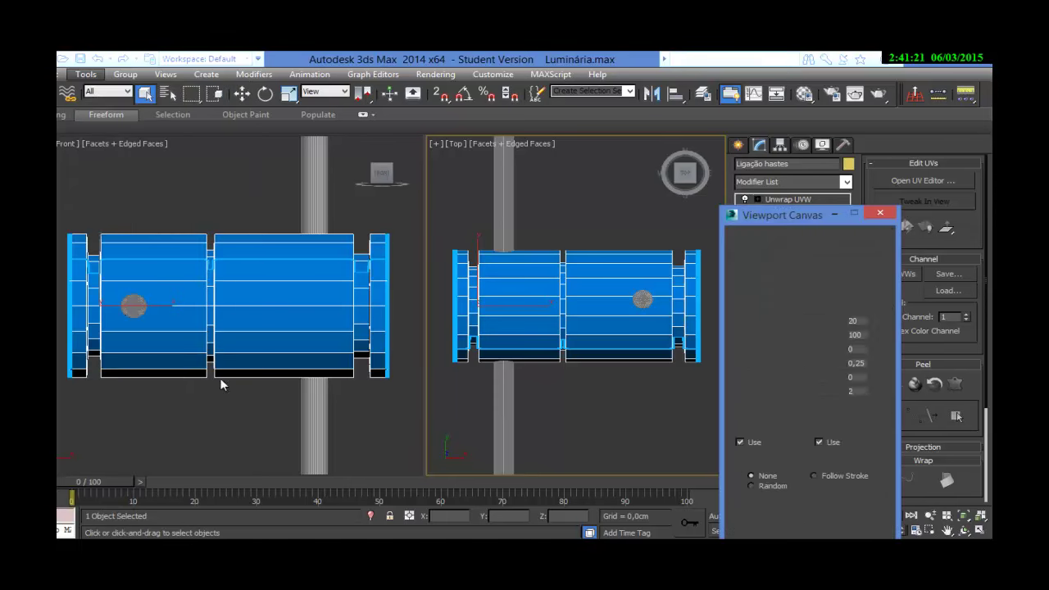
{"action": "mouse_move", "coordinate": [783, 218]}
{"action": "left_mouse_down"}
{"action": "mouse_move", "coordinate": [677, 180]}
{"action": "mouse_move", "coordinate": [654, 159]}
{"action": "left_mouse_up"}
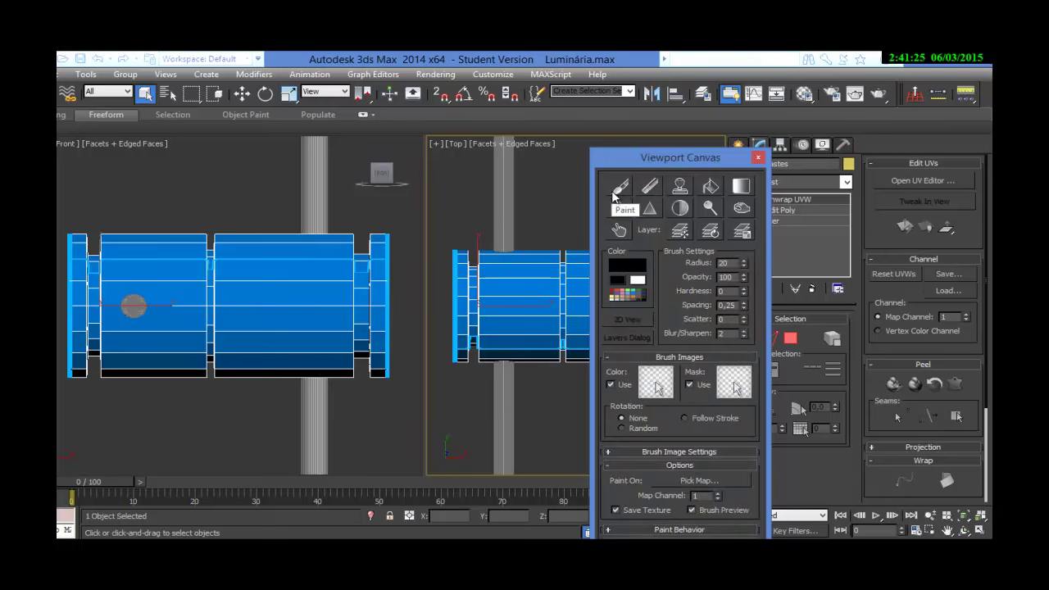
Start Paint on a new Diffuse Color Map and name its texture file Paint_over_metal_Plet_map.png in PNG format.
{"action": "left_click", "coordinate": [621, 194]}
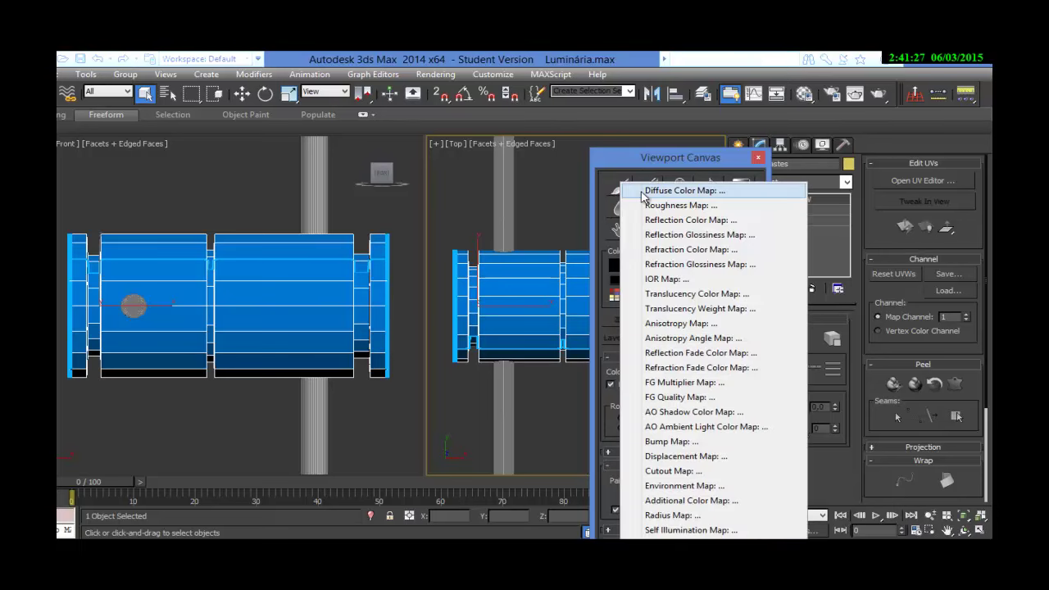
{"action": "left_click", "coordinate": [644, 195]}
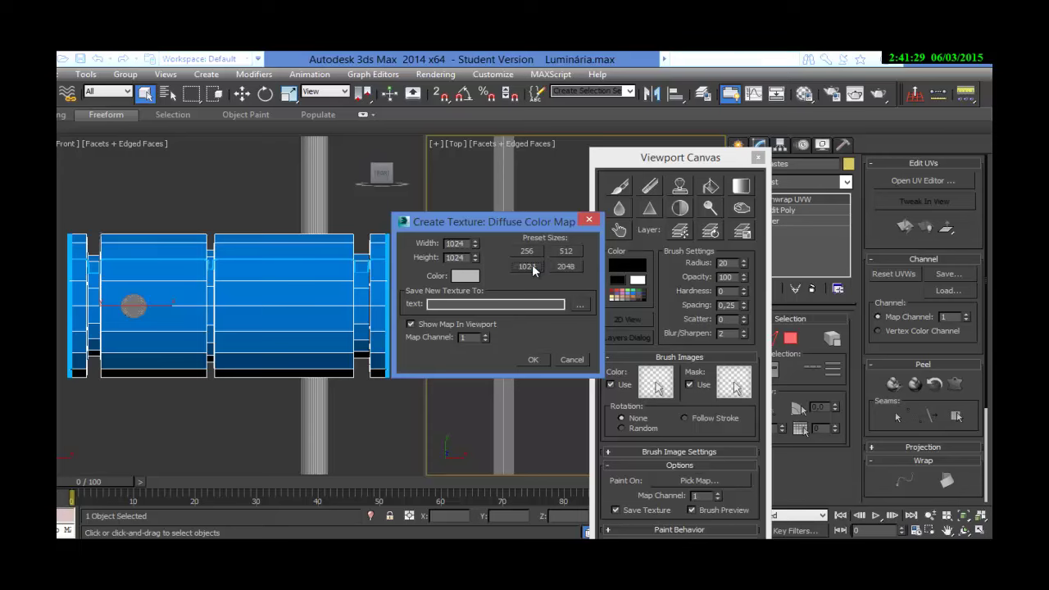
{"action": "left_click", "coordinate": [579, 305]}
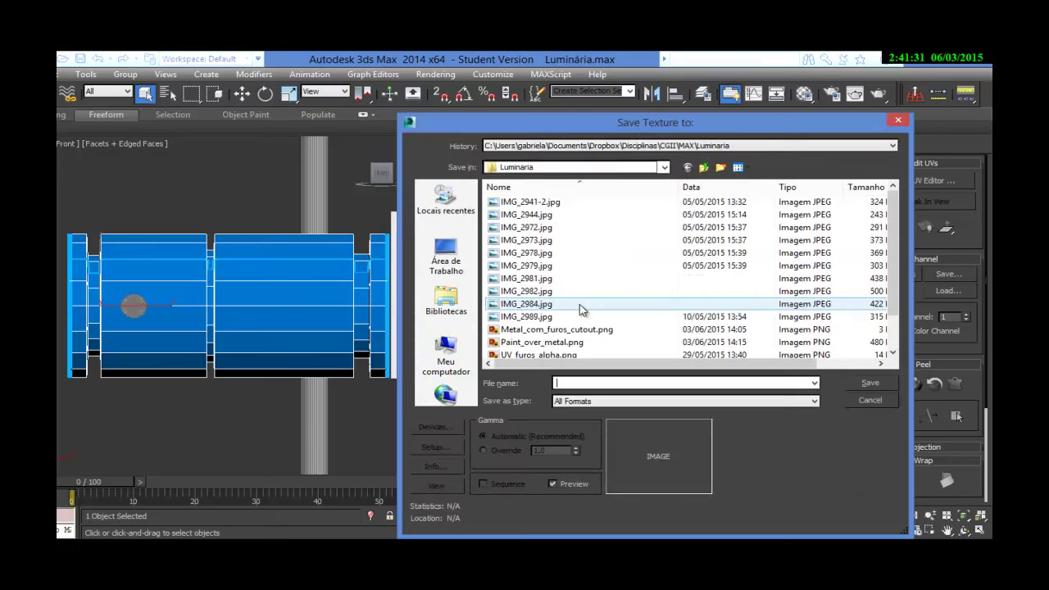
{"action": "left_click", "coordinate": [537, 344]}
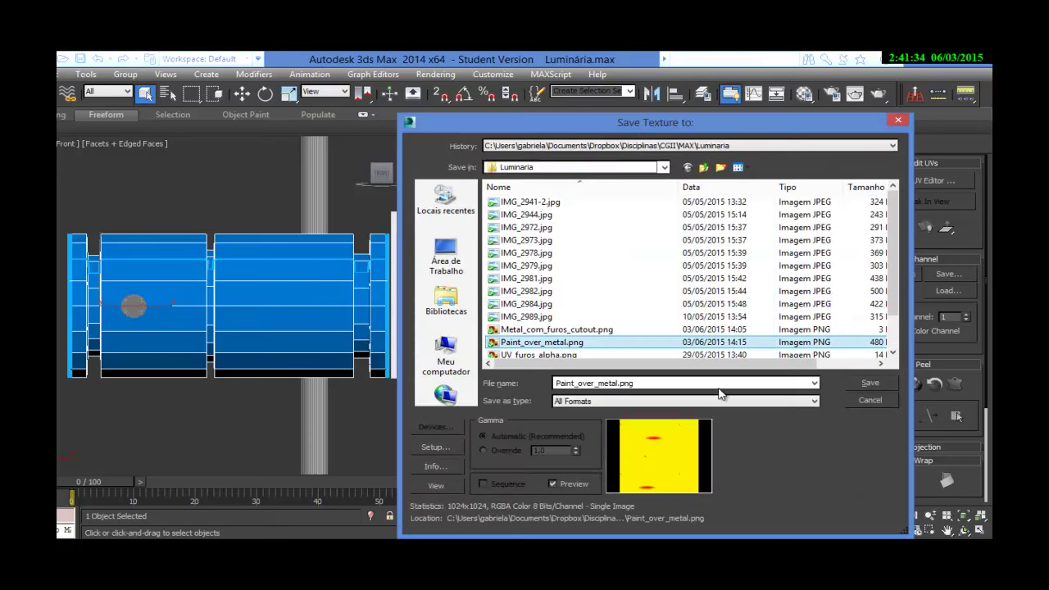
{"action": "double_click", "coordinate": [616, 383]}
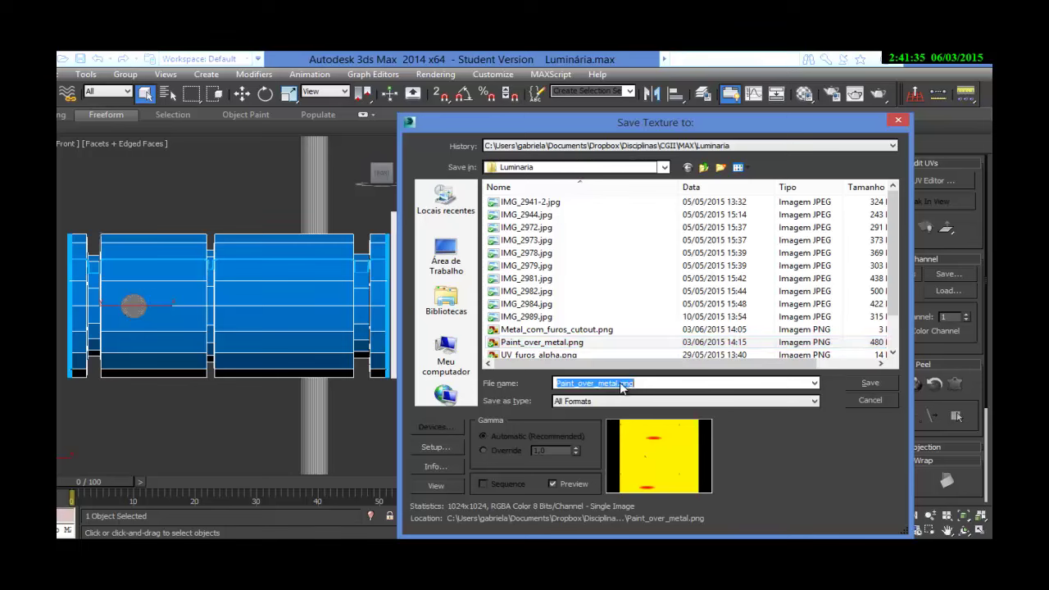
{"action": "key", "text": "Right"}
{"action": "key", "text": "Left"}
{"action": "key", "text": "Left"}
{"action": "type", "text": "_Plet_m"}
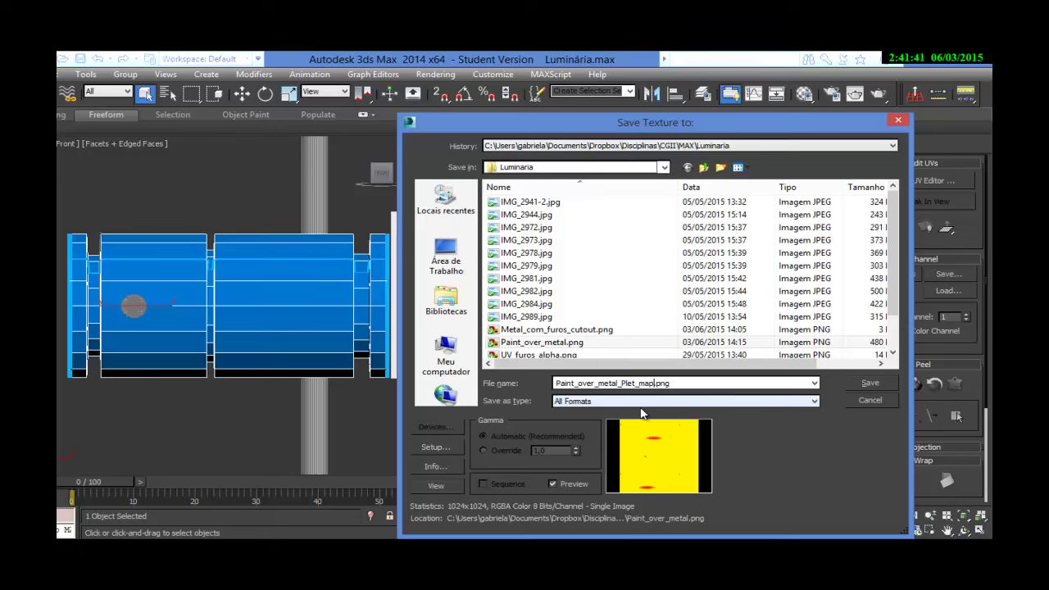
{"action": "left_click", "coordinate": [768, 402]}
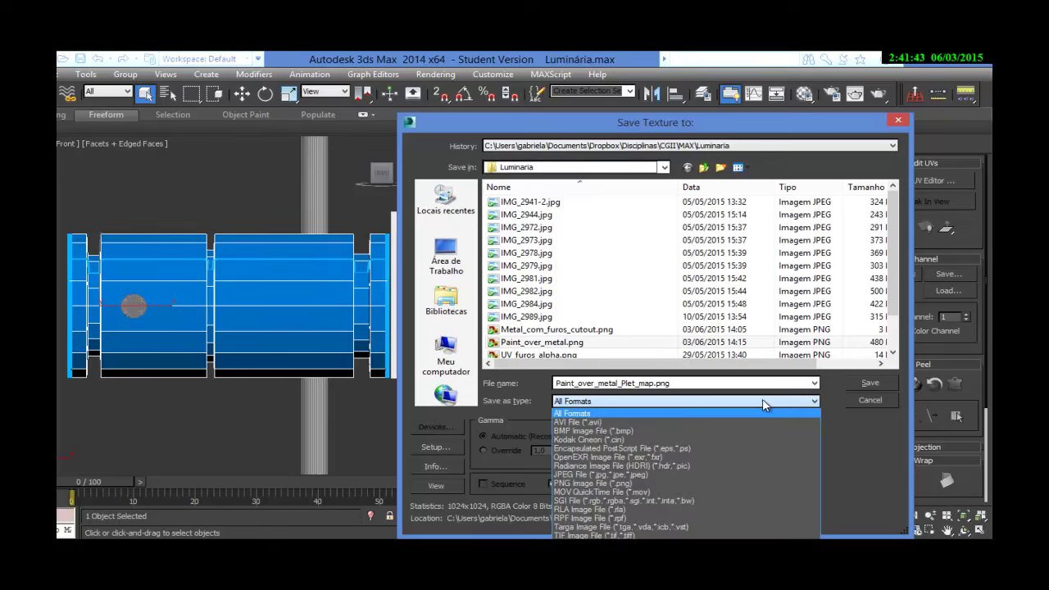
{"action": "left_click", "coordinate": [652, 484]}
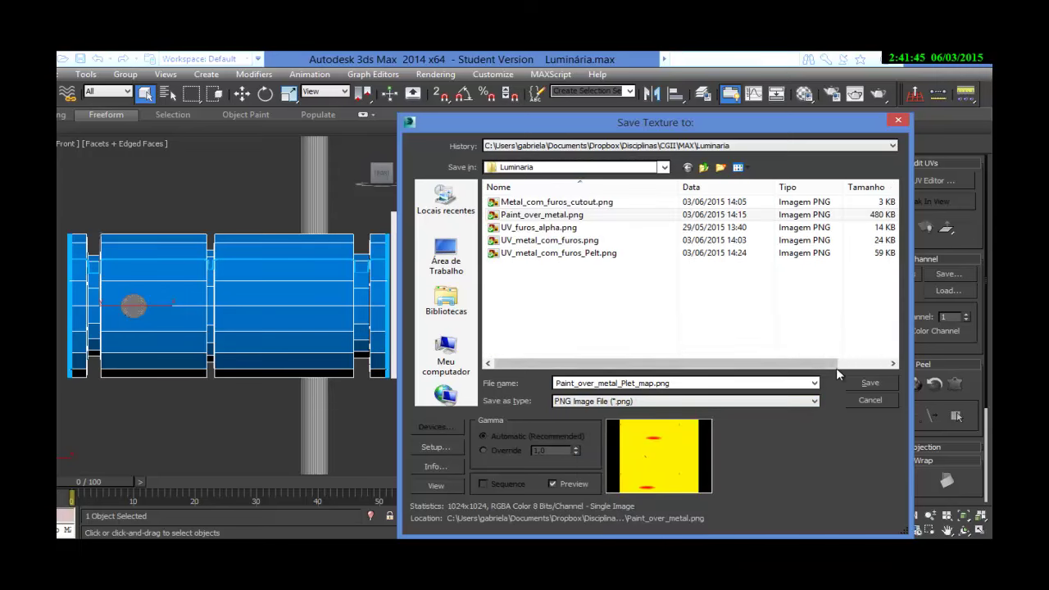
Correct the texture's file name to Paint_over_metal_Pelt_map.png and save it in the Luminaria folder.
{"action": "double_click", "coordinate": [624, 383]}
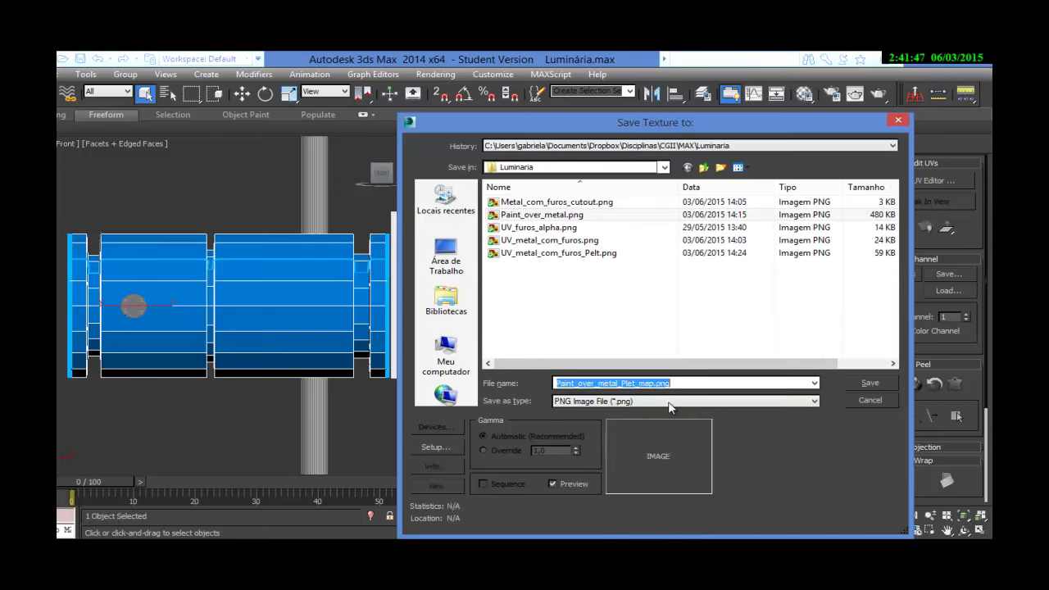
{"action": "left_click", "coordinate": [633, 383]}
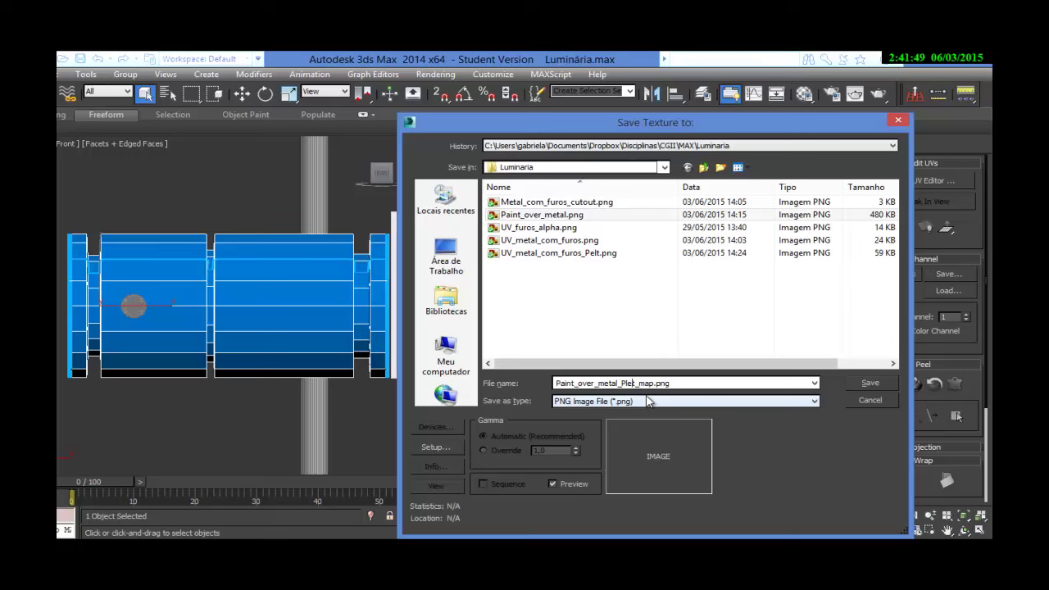
{"action": "key", "text": "BackSpace"}
{"action": "key", "text": "BackSpace"}
{"action": "type", "text": "el"}
{"action": "left_click", "coordinate": [867, 382]}
Create the 1024 x 1024 diffuse texture with a light green base color (red 104, green 249, blue 70).
{"action": "left_click", "coordinate": [513, 269]}
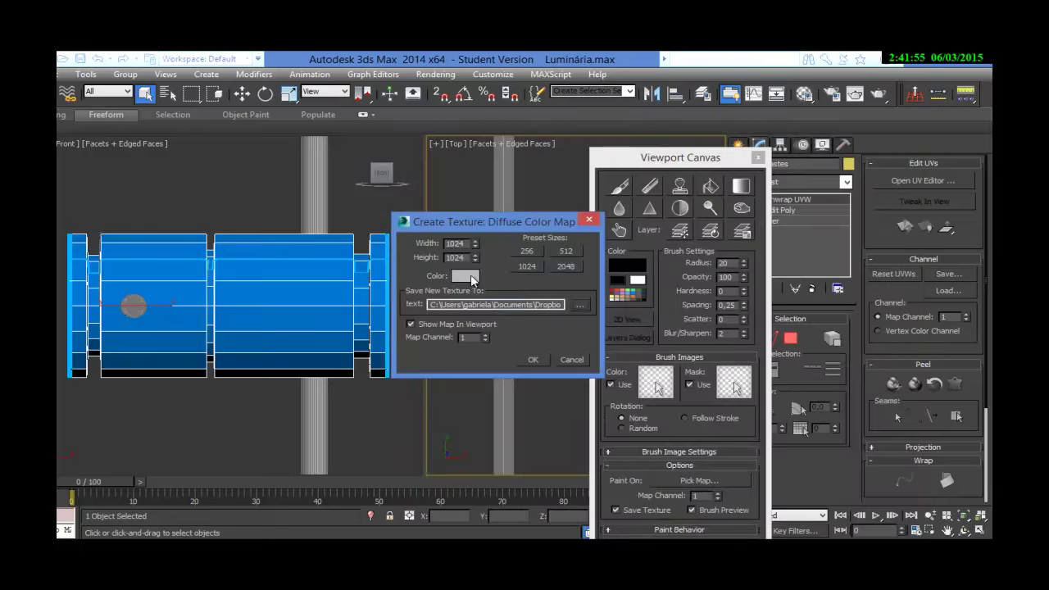
{"action": "left_click", "coordinate": [465, 276]}
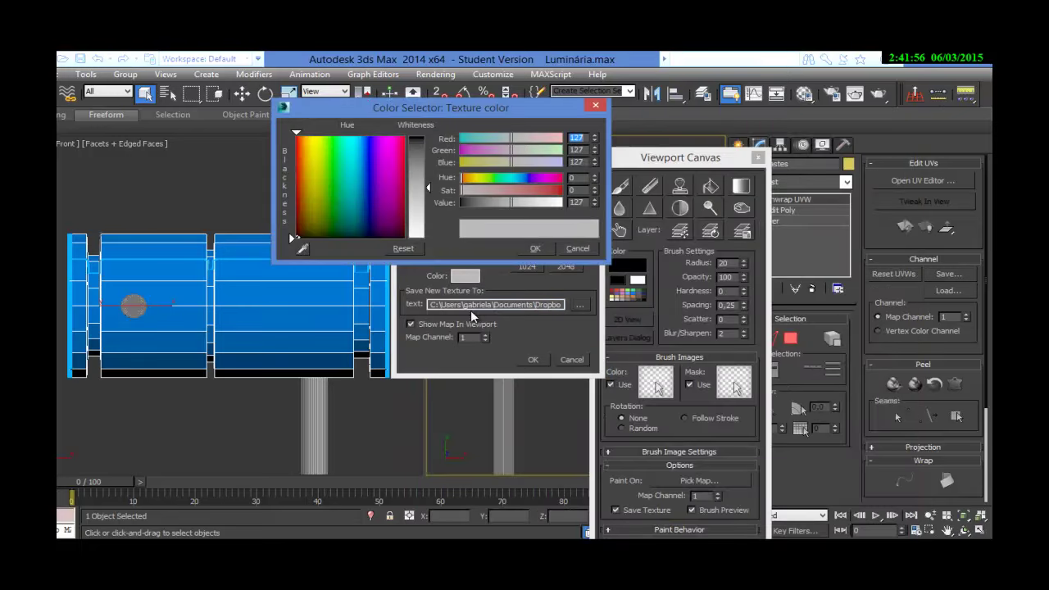
{"action": "left_click", "coordinate": [329, 138]}
{"action": "left_click_drag", "start_coordinate": [433, 179], "coordinate": [436, 172]}
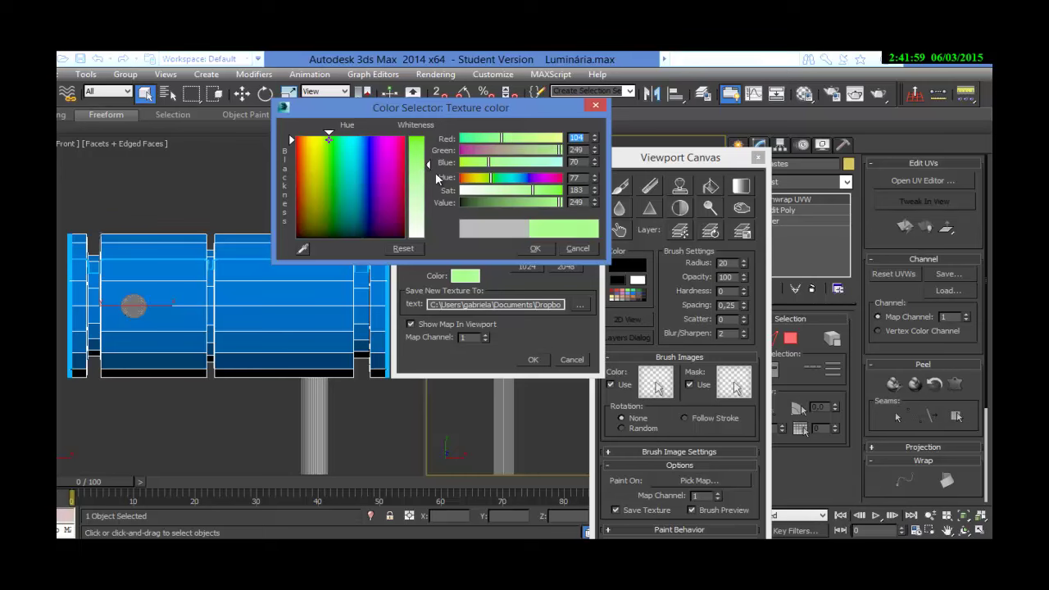
{"action": "left_click", "coordinate": [539, 248]}
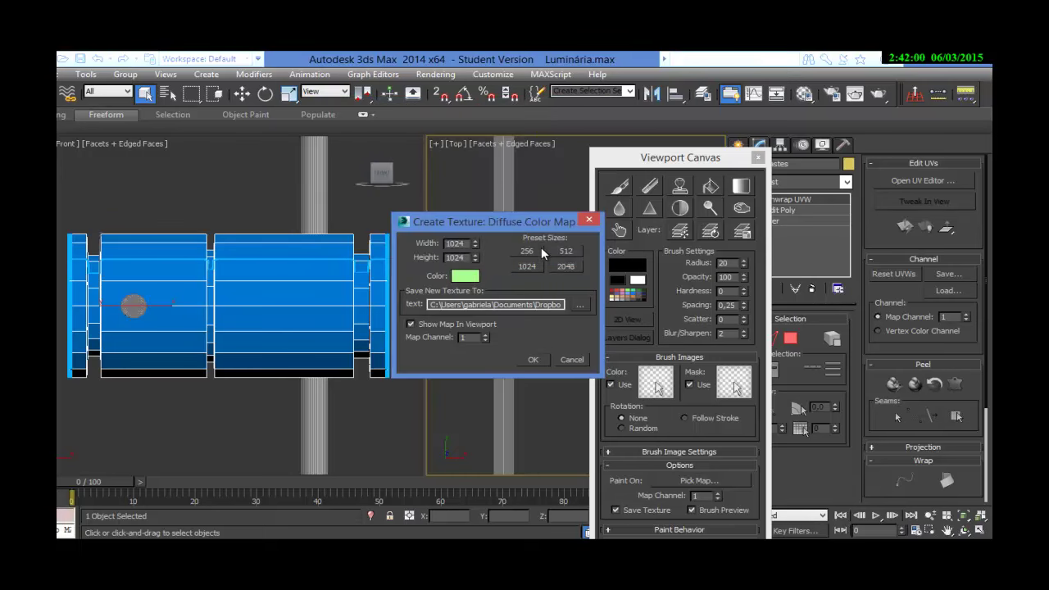
{"action": "left_click", "coordinate": [534, 359]}
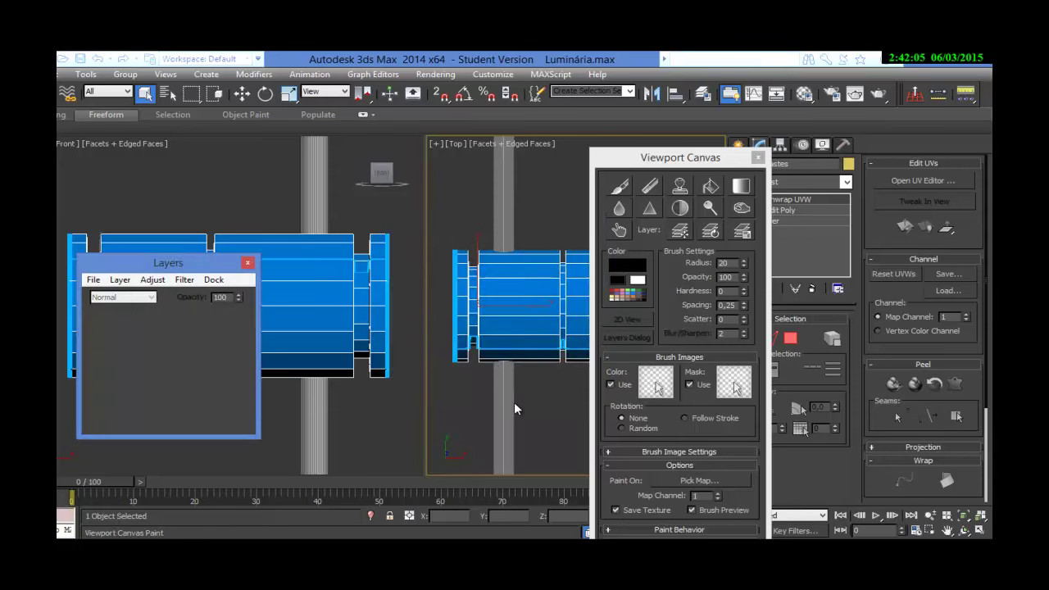
Move the Layers dialog clear of the viewports and pick dark blue from the color palette as the brush color.
{"action": "left_click_drag", "start_coordinate": [209, 270], "coordinate": [934, 422]}
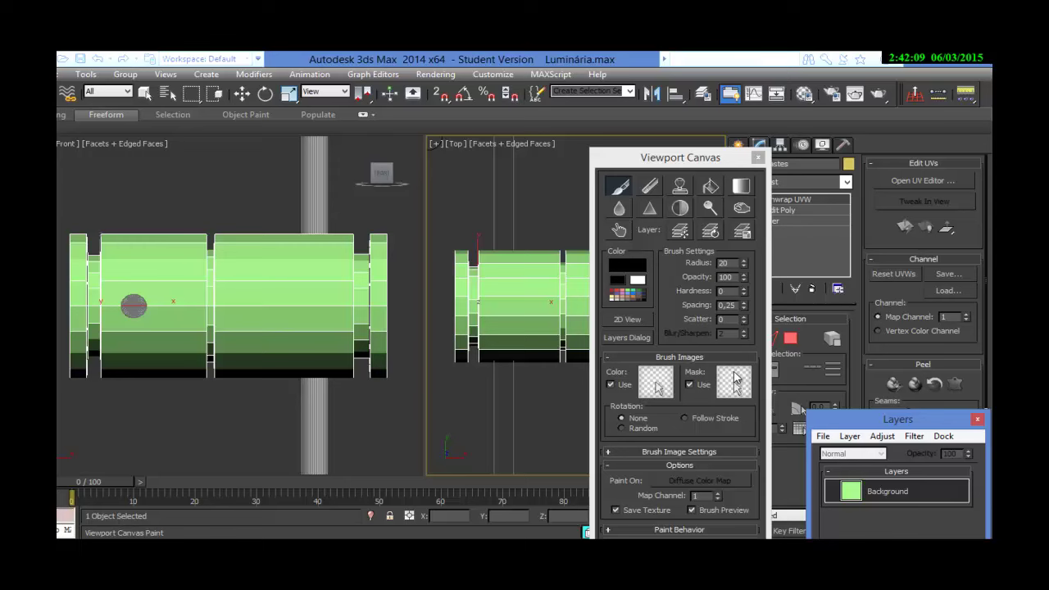
{"action": "left_click", "coordinate": [633, 295]}
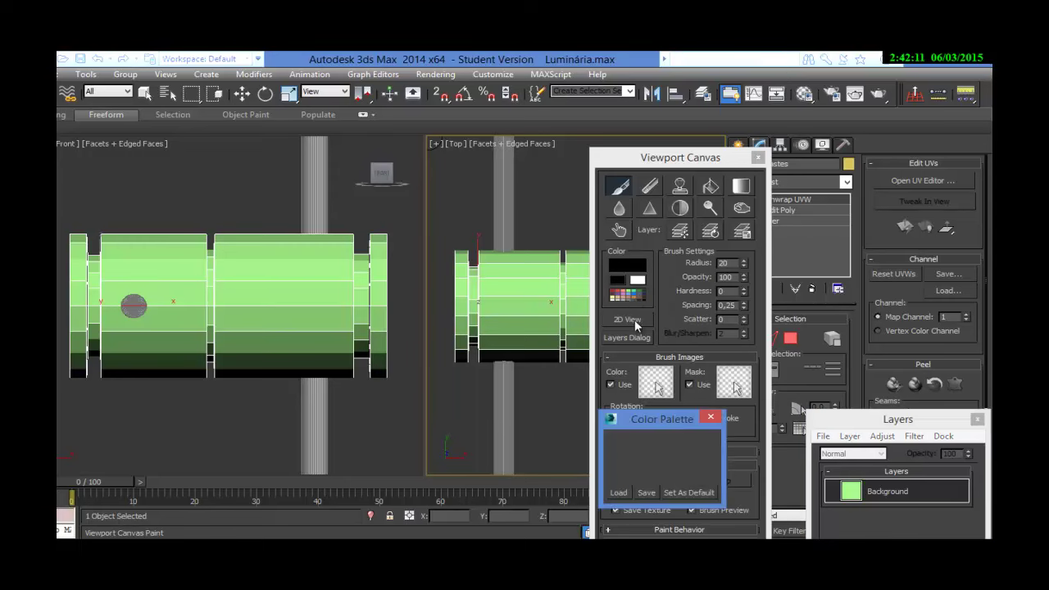
{"action": "left_click", "coordinate": [634, 440]}
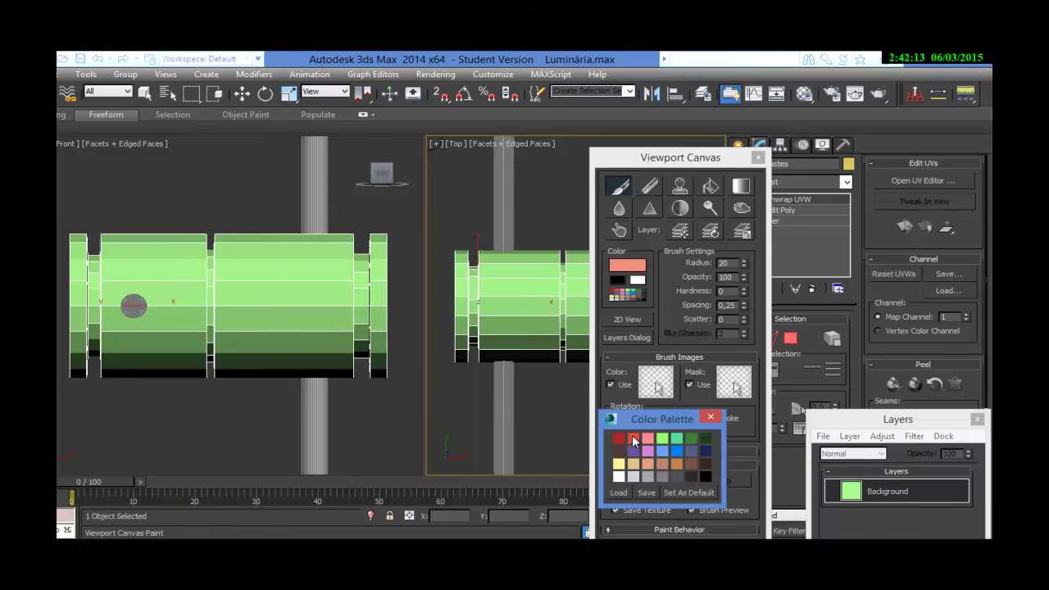
{"action": "left_click", "coordinate": [706, 451]}
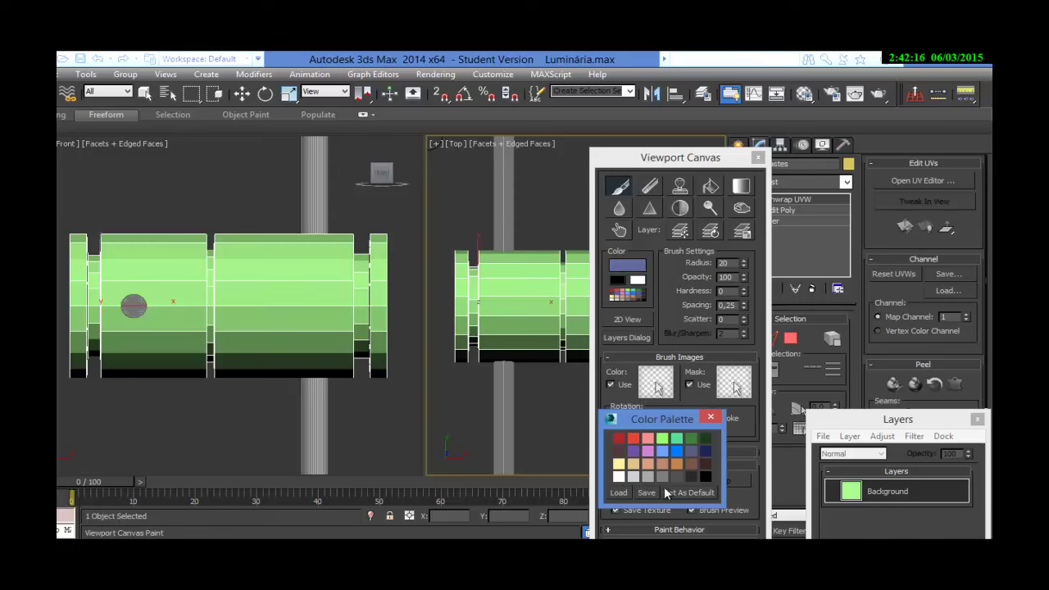
{"action": "left_click", "coordinate": [711, 418]}
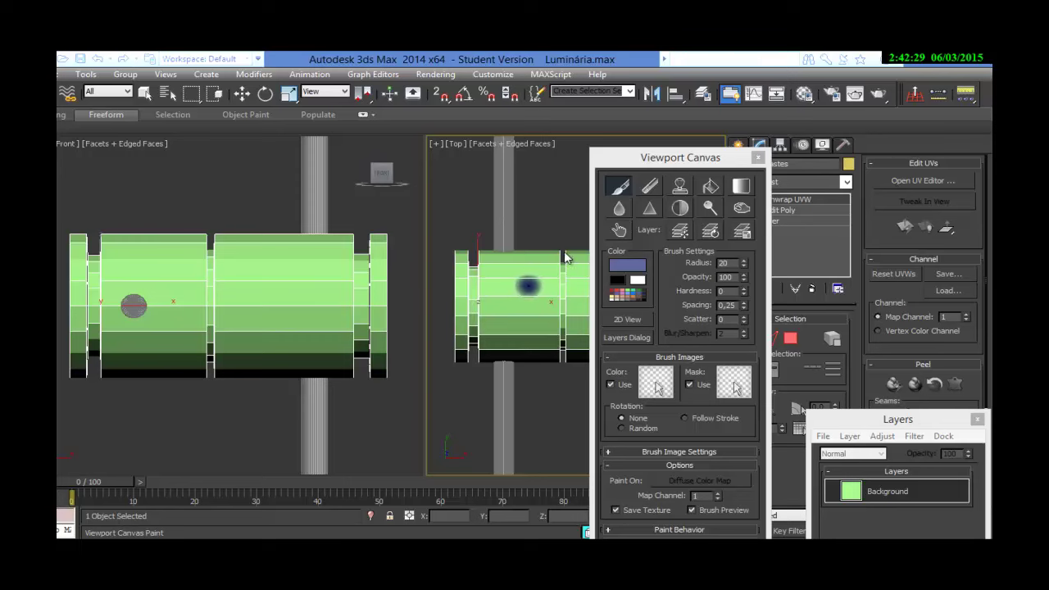
Set the brush to radius 15 and hardness 100 and paint the rod joint on the cylinder in the Top view.
{"action": "left_click_drag", "start_coordinate": [686, 161], "coordinate": [244, 160]}
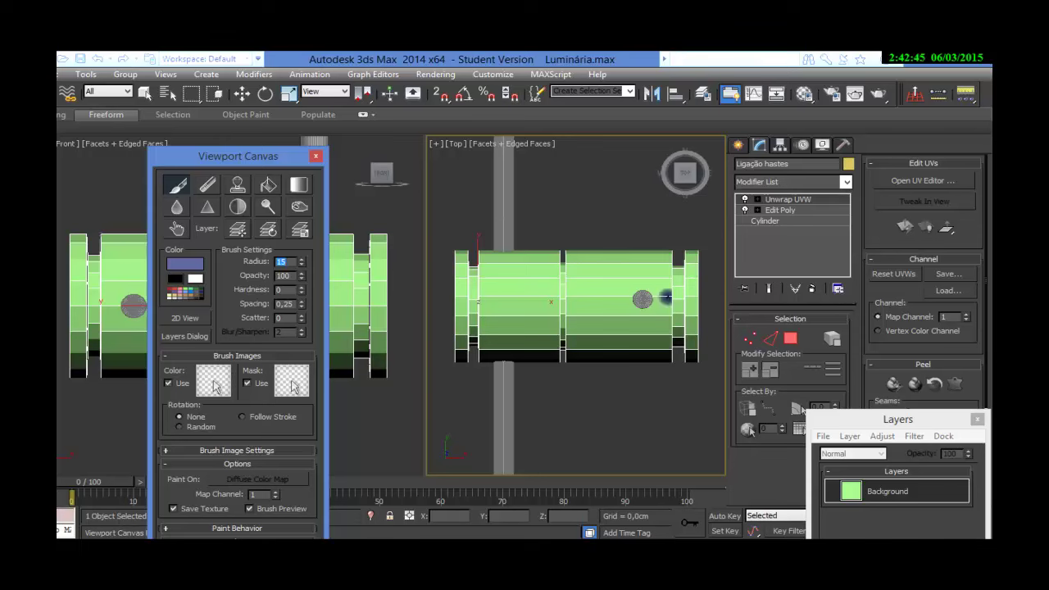
{"action": "left_click", "coordinate": [278, 289]}
{"action": "left_click", "coordinate": [642, 299]}
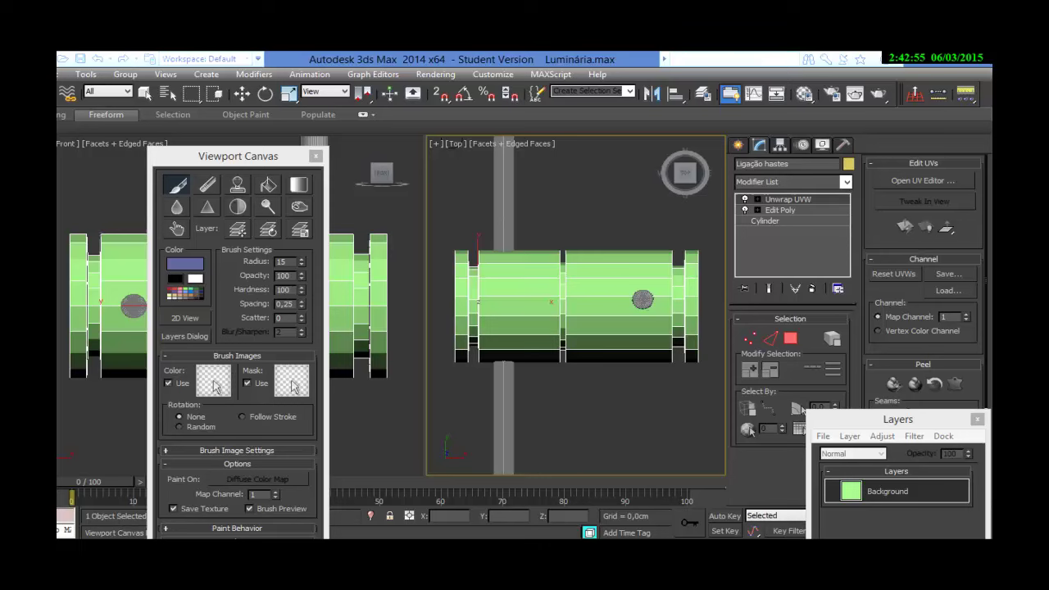
{"action": "left_click", "coordinate": [180, 186]}
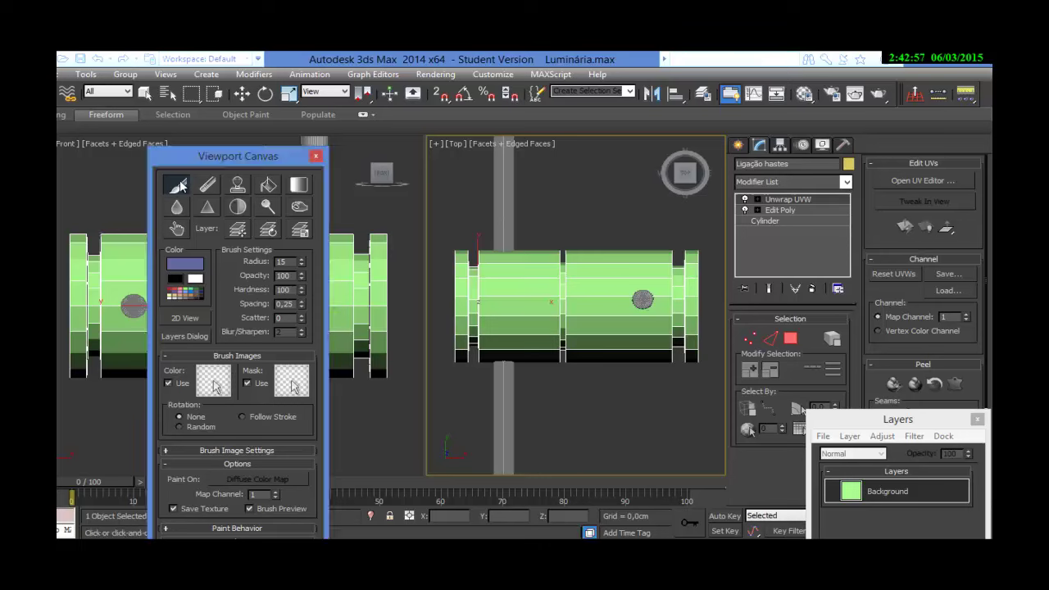
Change the Top viewport to the Bottom view and paint the rod joint on the cylinder's underside.
{"action": "right_click", "coordinate": [449, 160]}
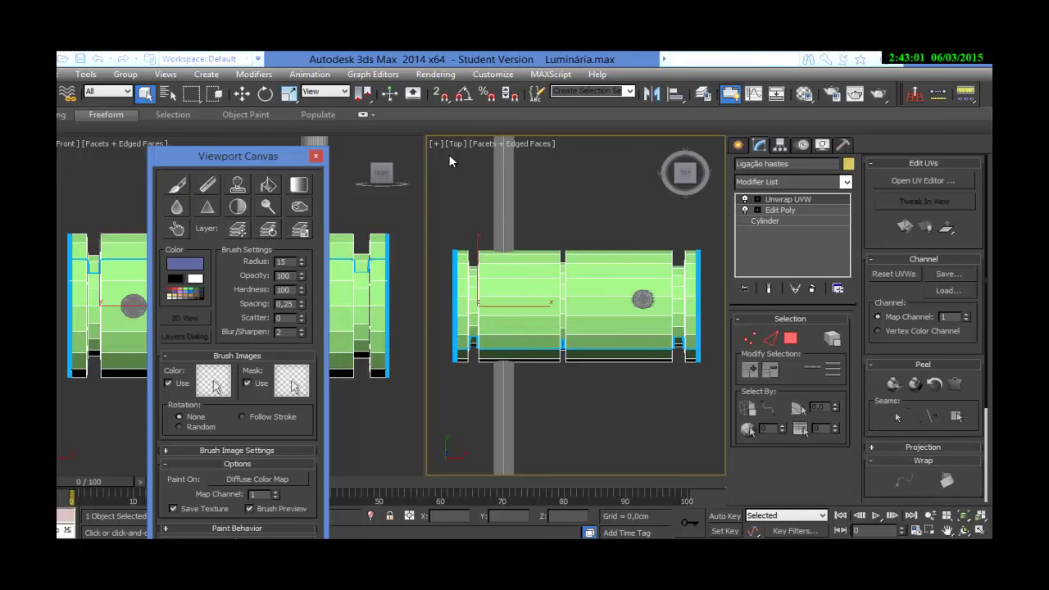
{"action": "left_click", "coordinate": [457, 144]}
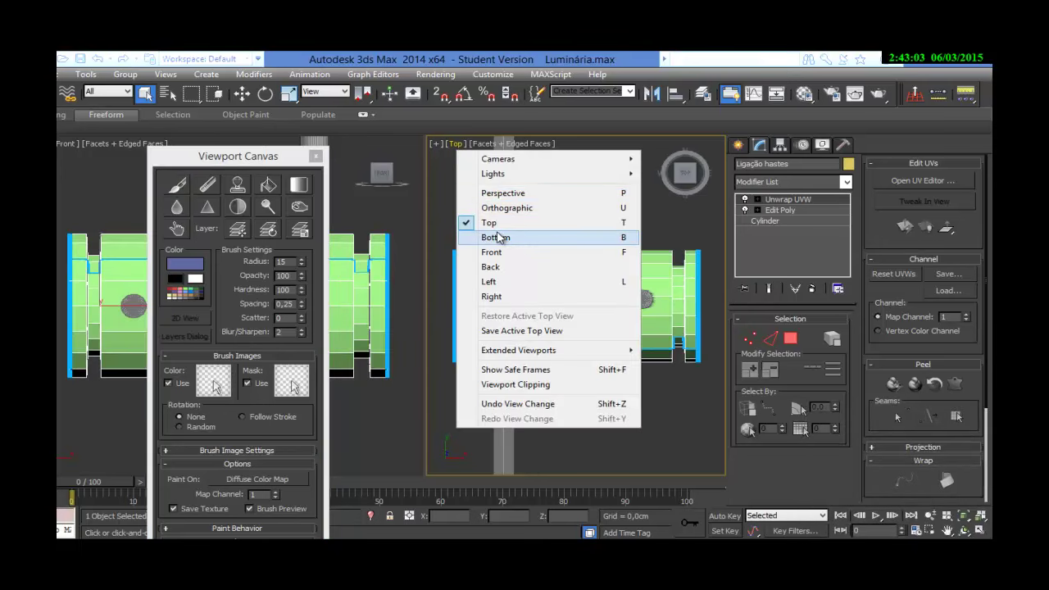
{"action": "left_click", "coordinate": [495, 236]}
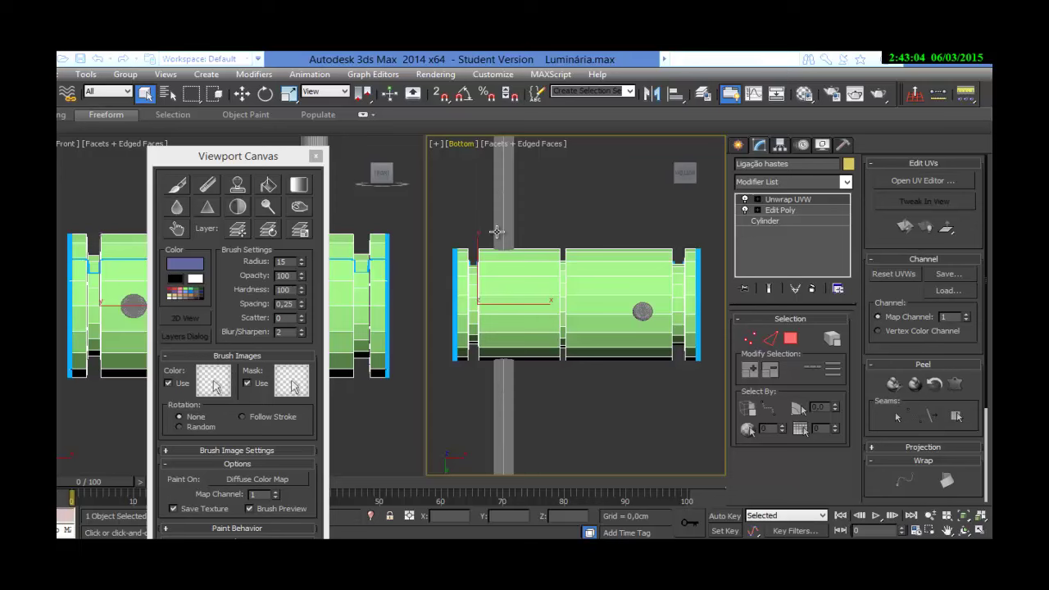
{"action": "left_click", "coordinate": [179, 186]}
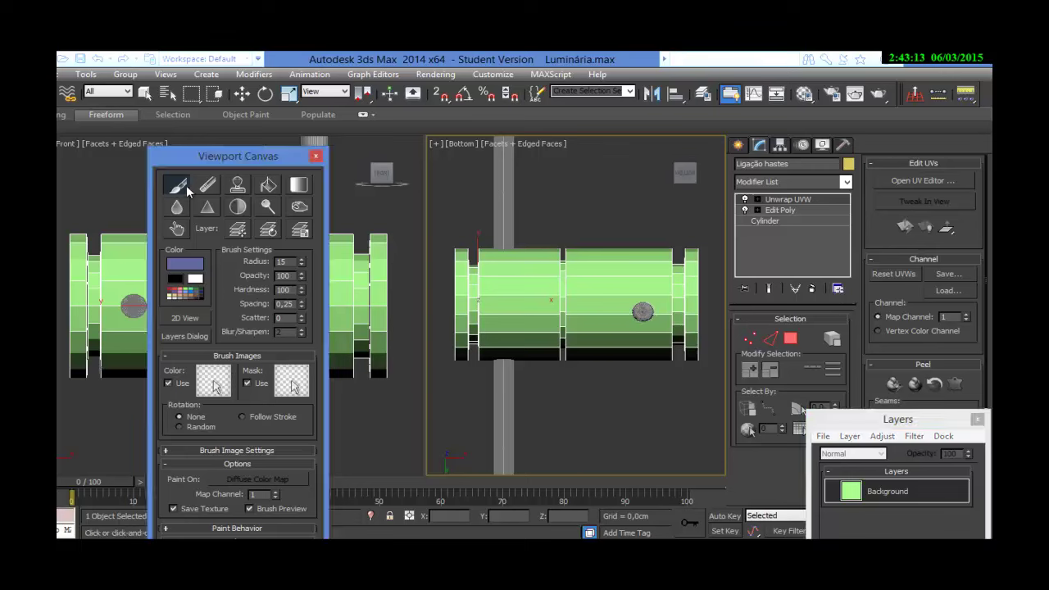
{"action": "right_click", "coordinate": [461, 150]}
Reselect the cylinder in the Front view and paint its rod joint with a brush radius of 20.
{"action": "left_click_drag", "start_coordinate": [176, 158], "coordinate": [500, 166]}
{"action": "left_click", "coordinate": [146, 162]}
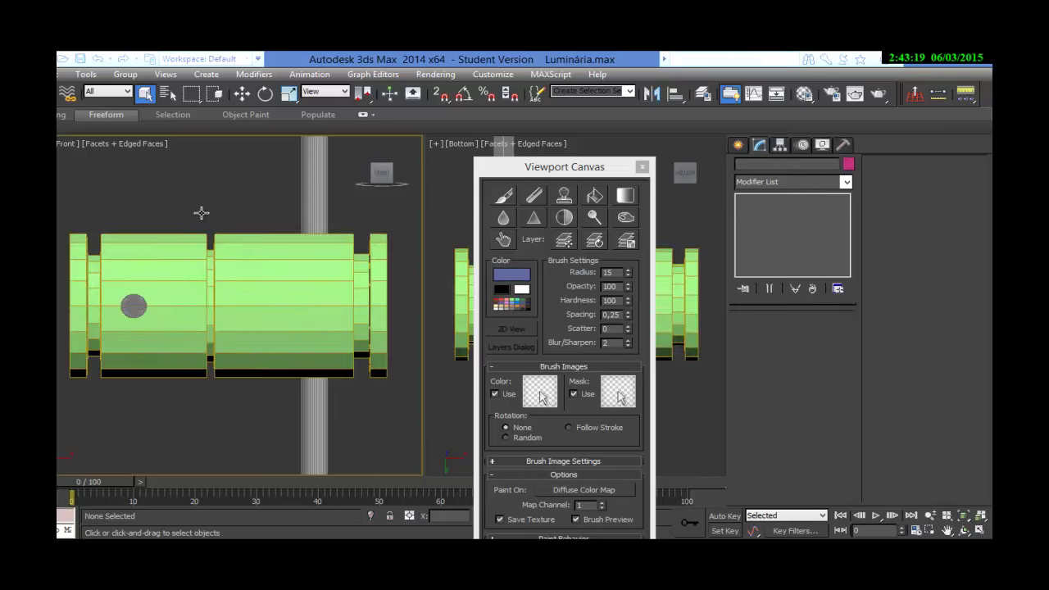
{"action": "left_click", "coordinate": [180, 275]}
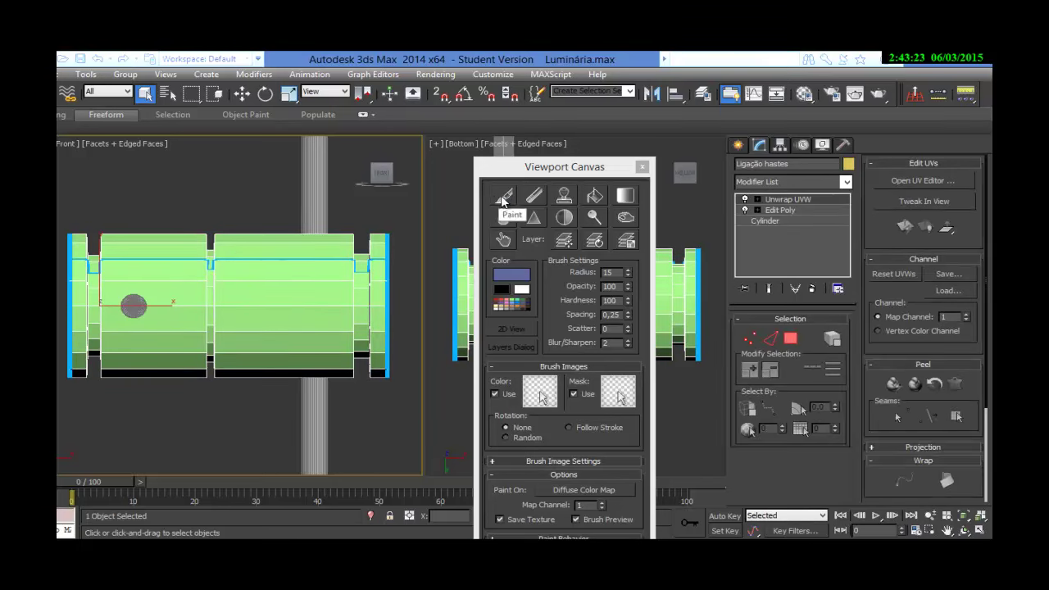
{"action": "left_click", "coordinate": [503, 195]}
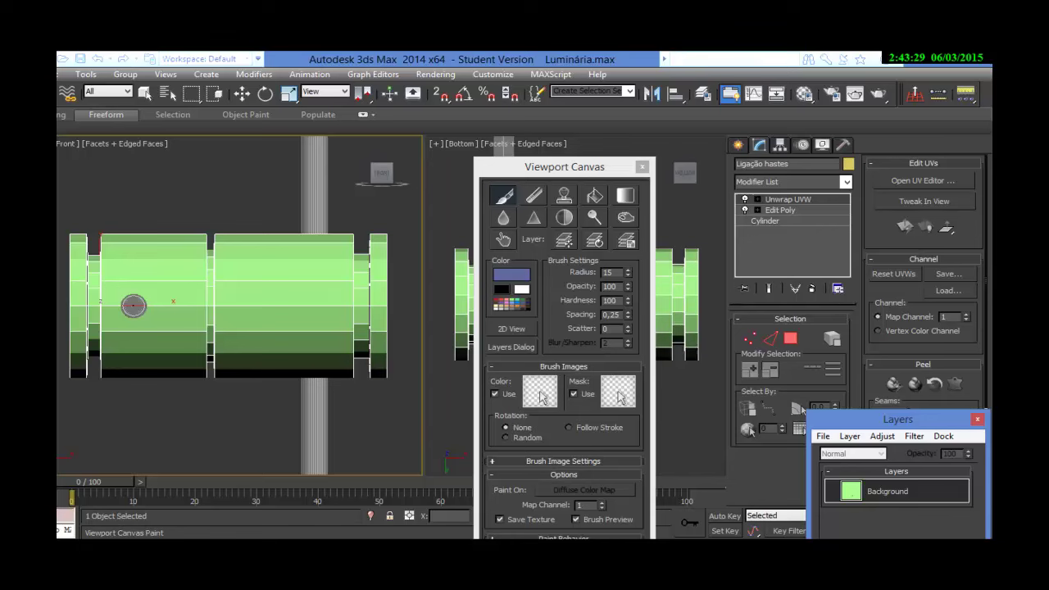
{"action": "left_click", "coordinate": [608, 272]}
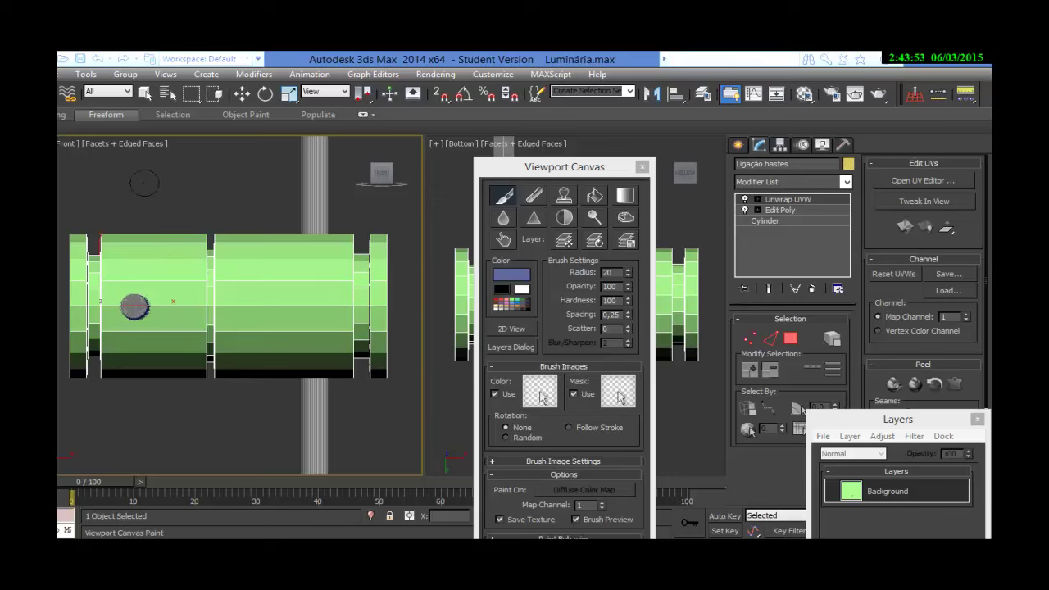
Change the Front viewport to the Back view, paint the rod joint there and end the Paint tool.
{"action": "left_click", "coordinate": [62, 149]}
{"action": "left_click", "coordinate": [98, 268]}
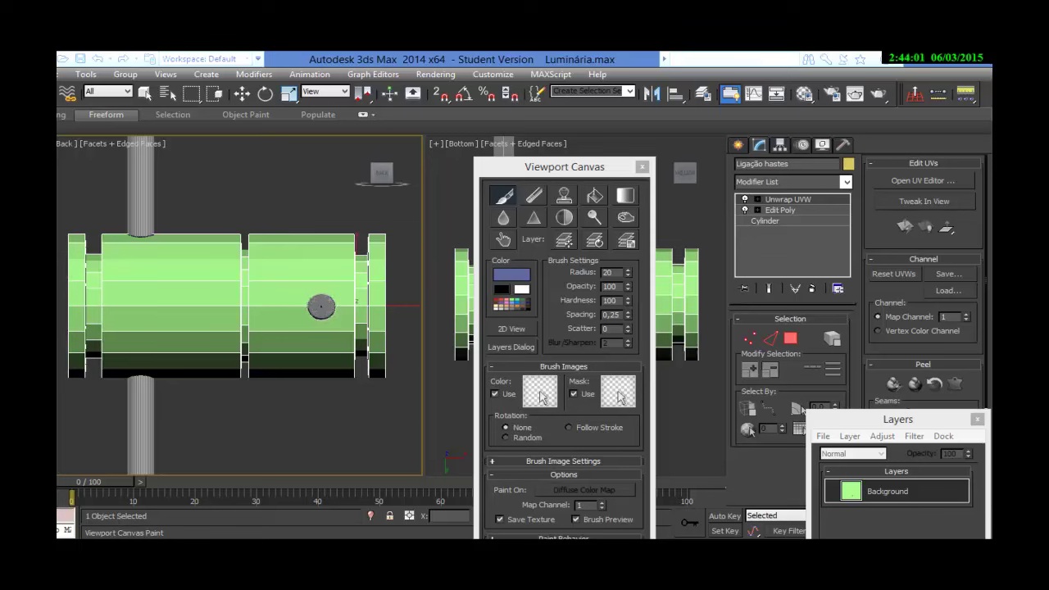
{"action": "left_click", "coordinate": [500, 200]}
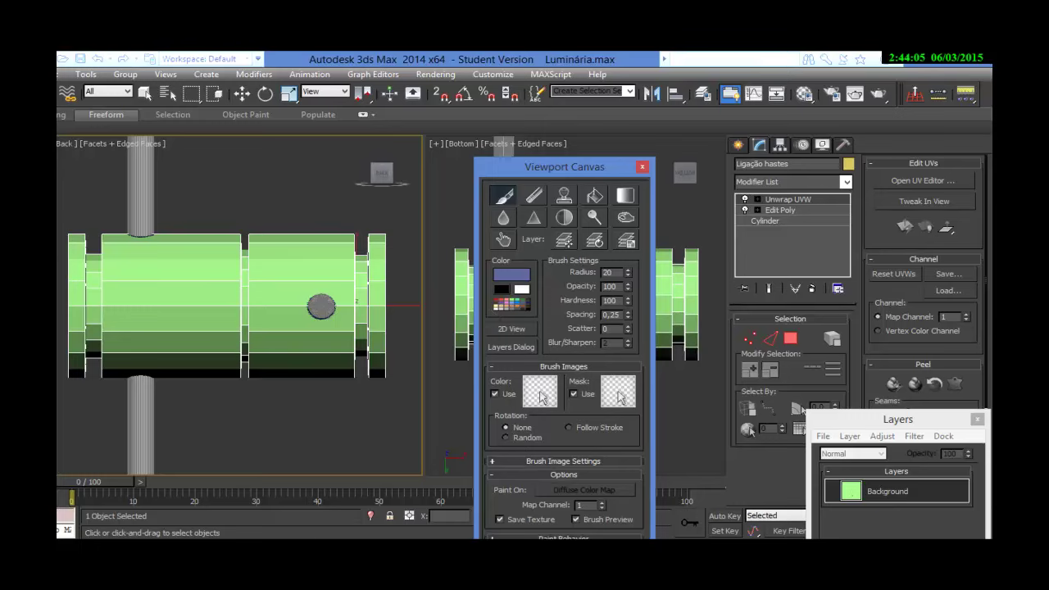
Switch to Photoshop and open Paint_over_metal_Pelt_map.png, leaving it without colour management.
{"action": "left_click", "coordinate": [287, 484]}
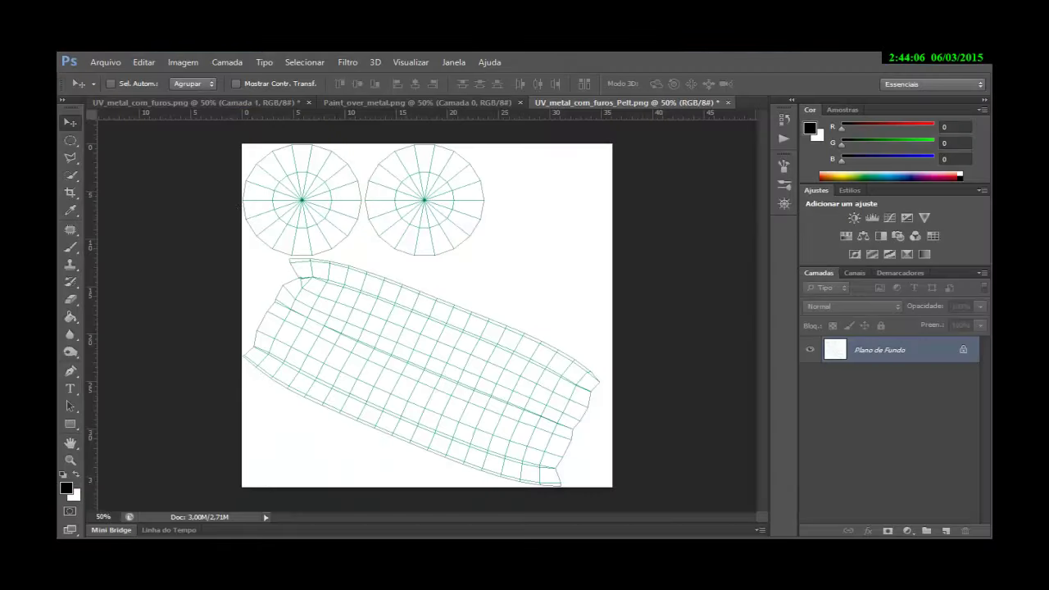
{"action": "left_click", "coordinate": [121, 68]}
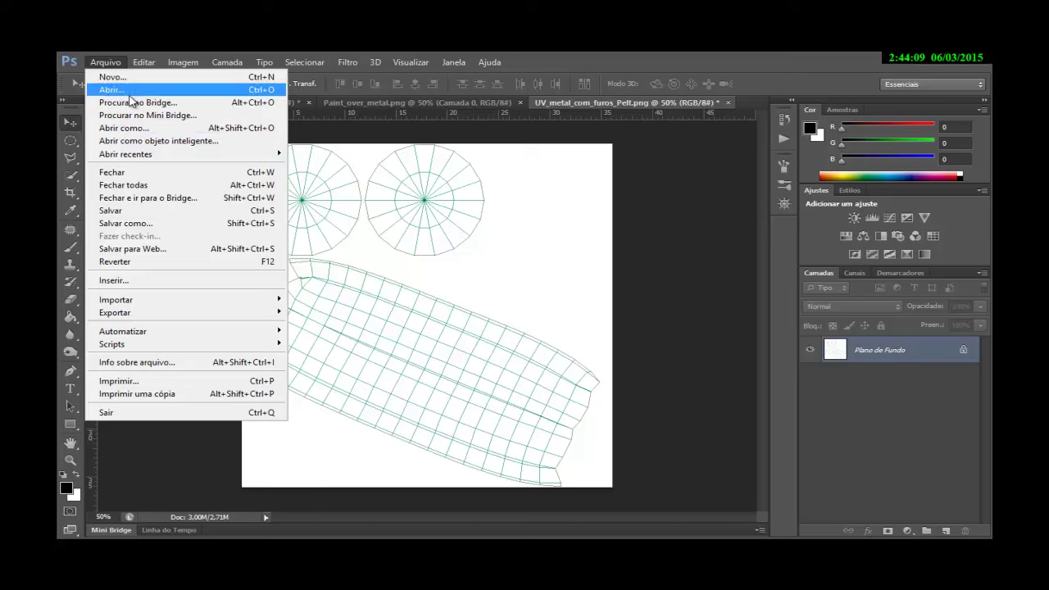
{"action": "left_click", "coordinate": [129, 92]}
{"action": "left_click", "coordinate": [443, 332]}
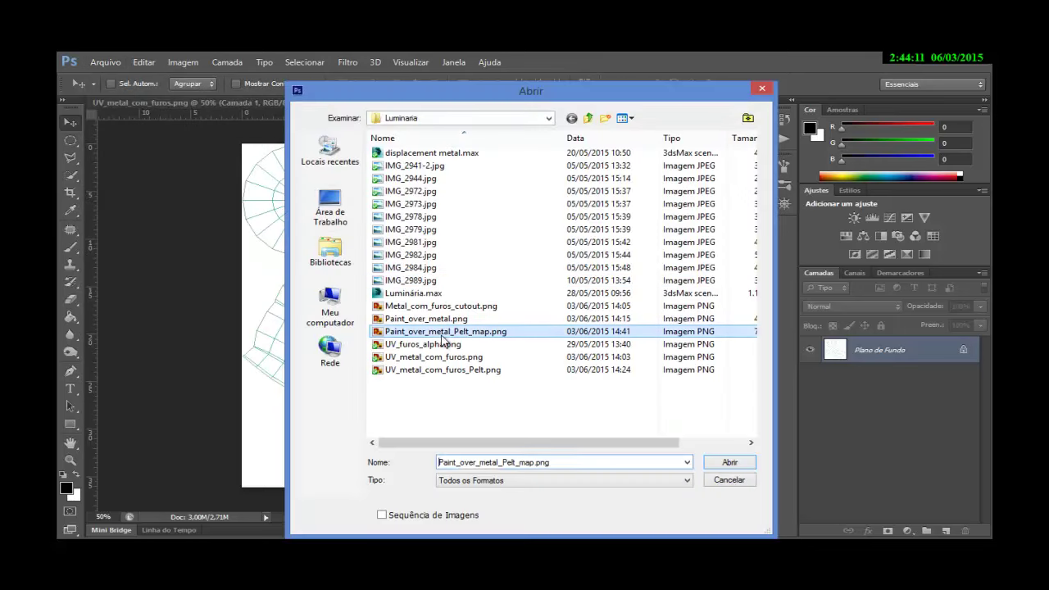
{"action": "left_click", "coordinate": [726, 462]}
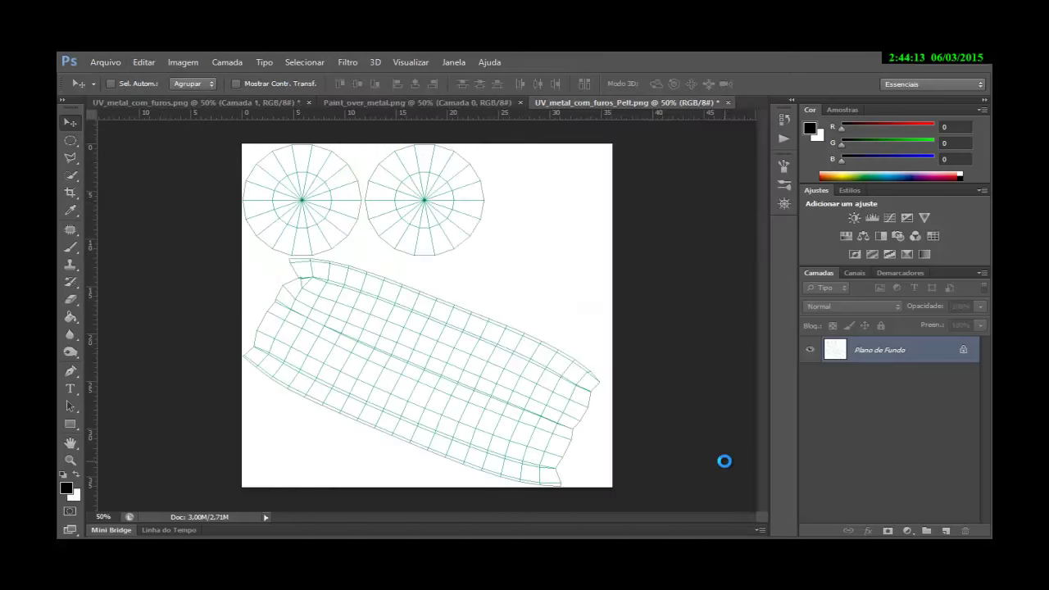
{"action": "key", "text": "i"}
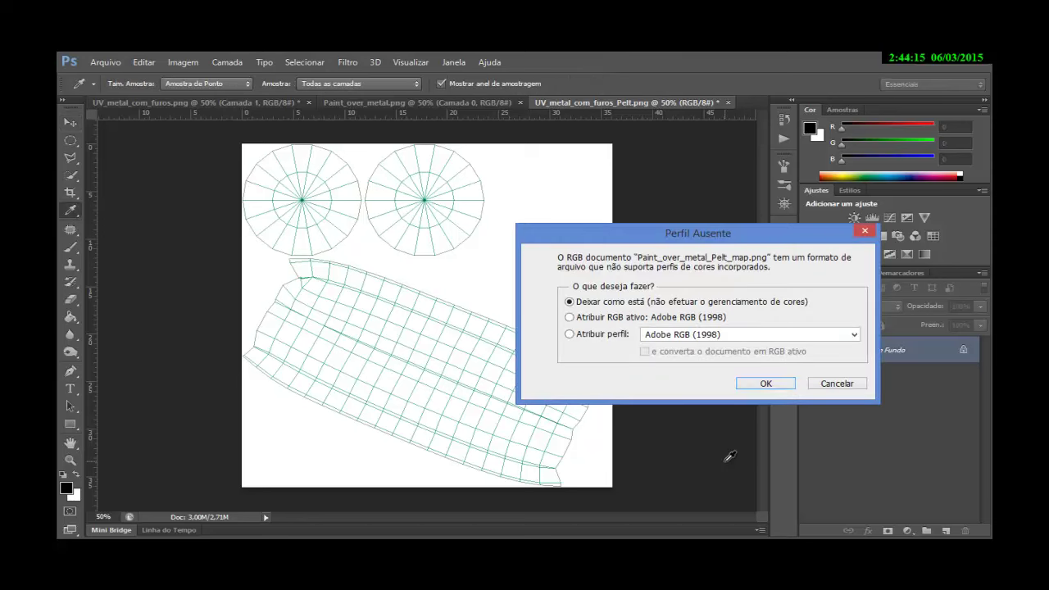
{"action": "left_click", "coordinate": [761, 385]}
Copy the painted map layer into the UV_metal_com_furos_Pelt.png document and align it with the canvas.
{"action": "key", "text": "v"}
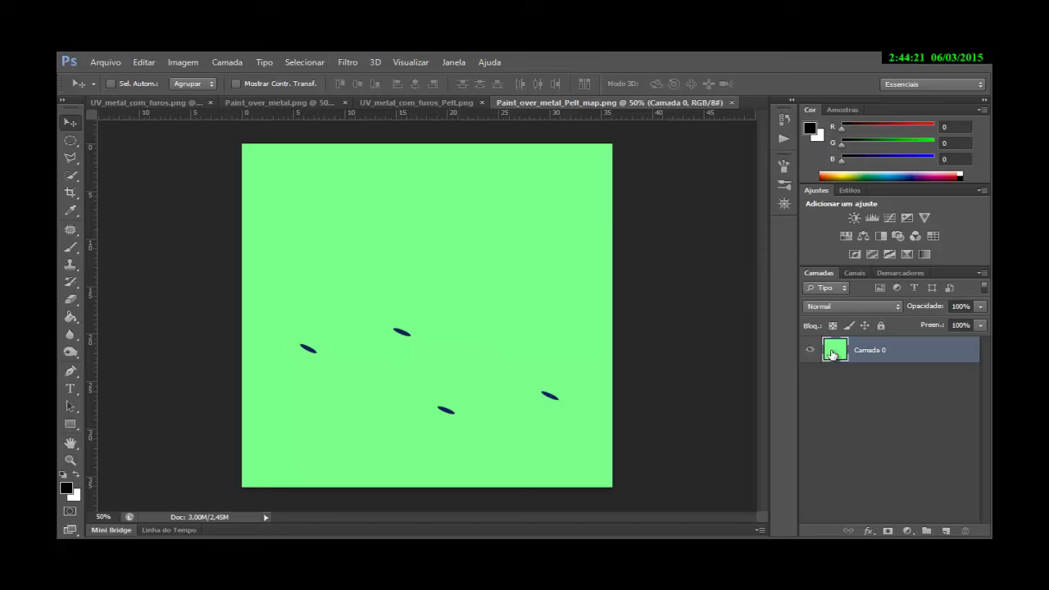
{"action": "left_click_drag", "start_coordinate": [833, 354], "coordinate": [462, 211]}
{"action": "left_click", "coordinate": [508, 257]}
{"action": "left_click_drag", "start_coordinate": [502, 283], "coordinate": [503, 327]}
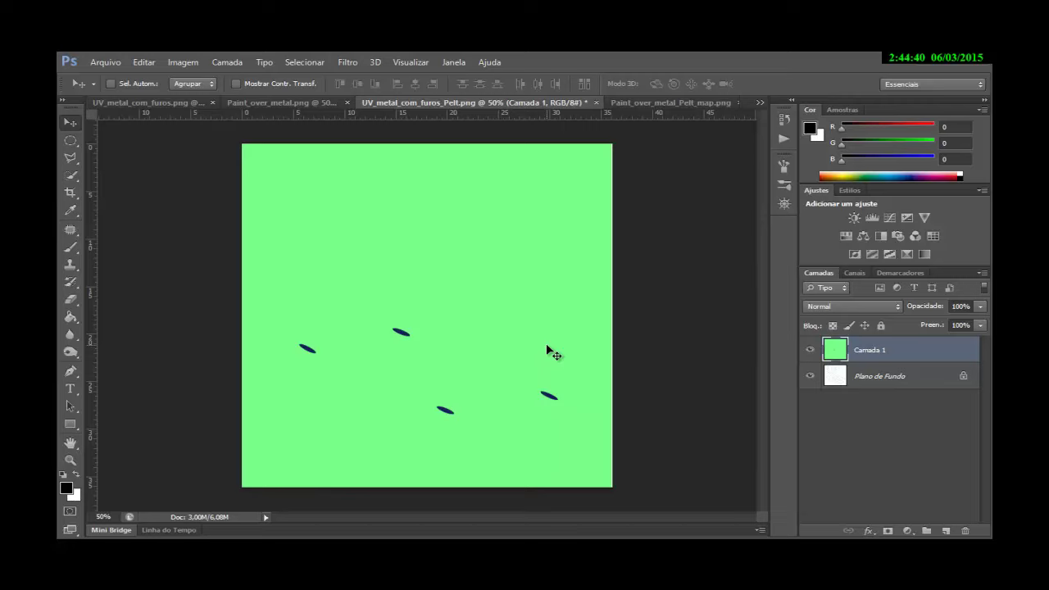
Select the green area of Camada 1 with the Magic Wand at tolerance 20, delete it and deselect.
{"action": "scroll", "coordinate": [548, 350], "scroll_direction": "up", "scroll_amount": 1, "text": "alt"}
{"action": "scroll", "coordinate": [547, 350], "scroll_direction": "up", "scroll_amount": 1, "text": "alt"}
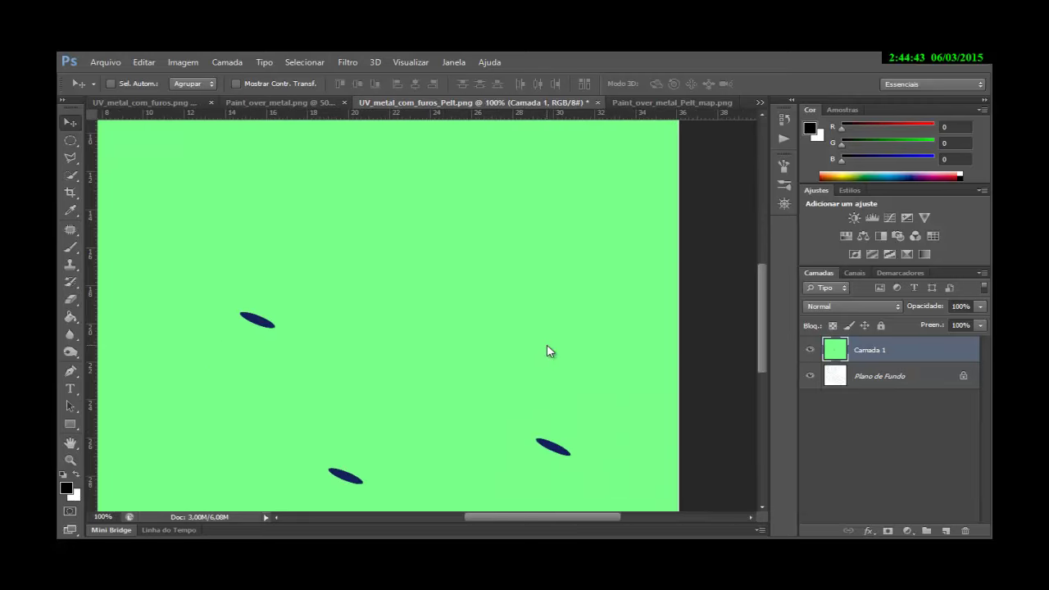
{"action": "scroll", "coordinate": [546, 348], "scroll_direction": "down", "scroll_amount": 1}
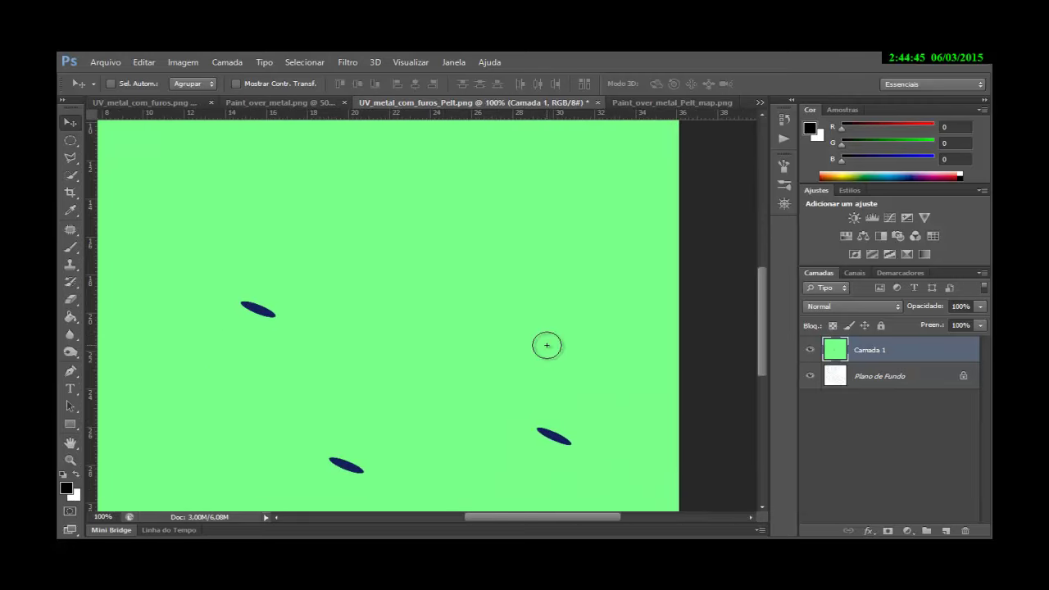
{"action": "scroll", "coordinate": [546, 345], "scroll_direction": "down", "scroll_amount": 5}
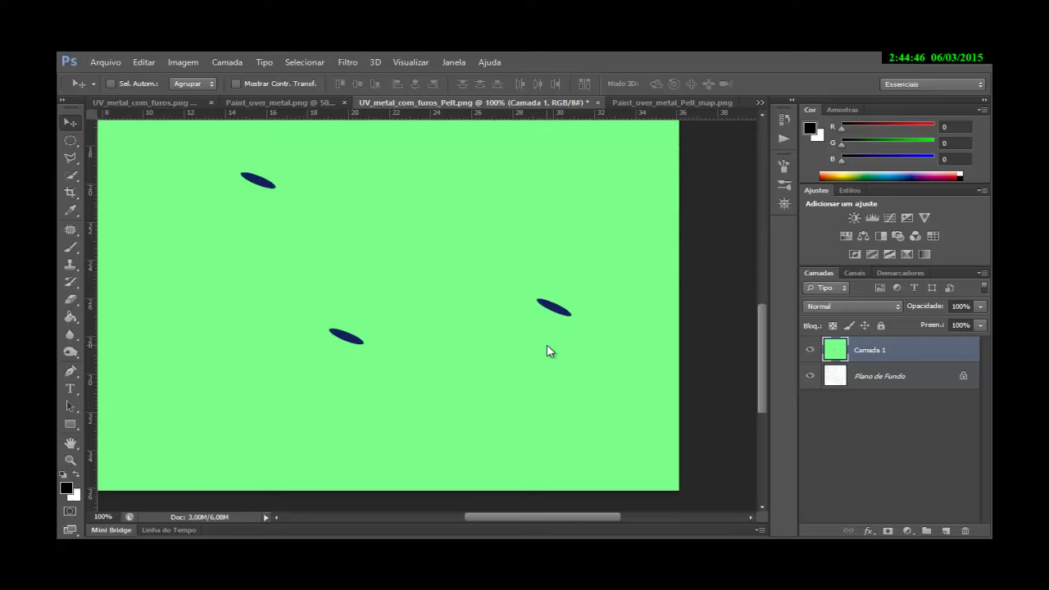
{"action": "left_click", "coordinate": [70, 210]}
{"action": "left_click", "coordinate": [73, 179]}
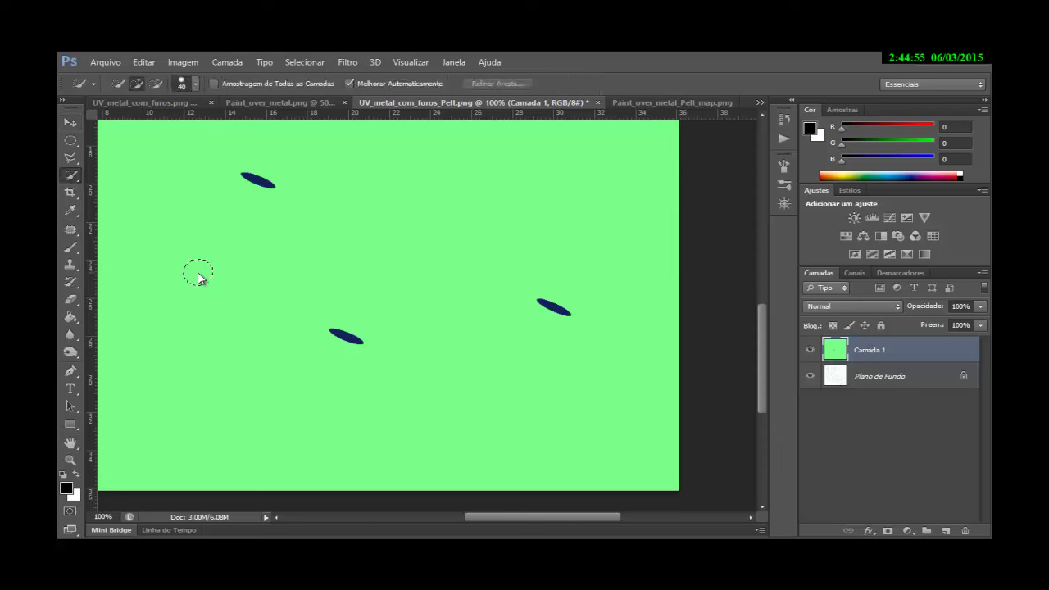
{"action": "right_click", "coordinate": [79, 180]}
{"action": "left_click", "coordinate": [103, 188]}
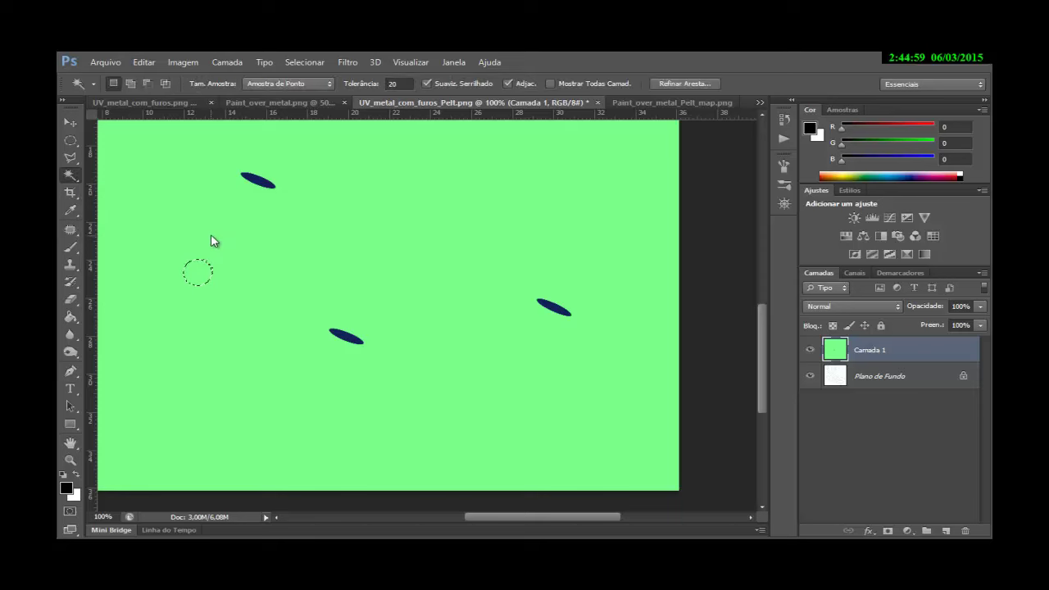
{"action": "left_click", "coordinate": [210, 233]}
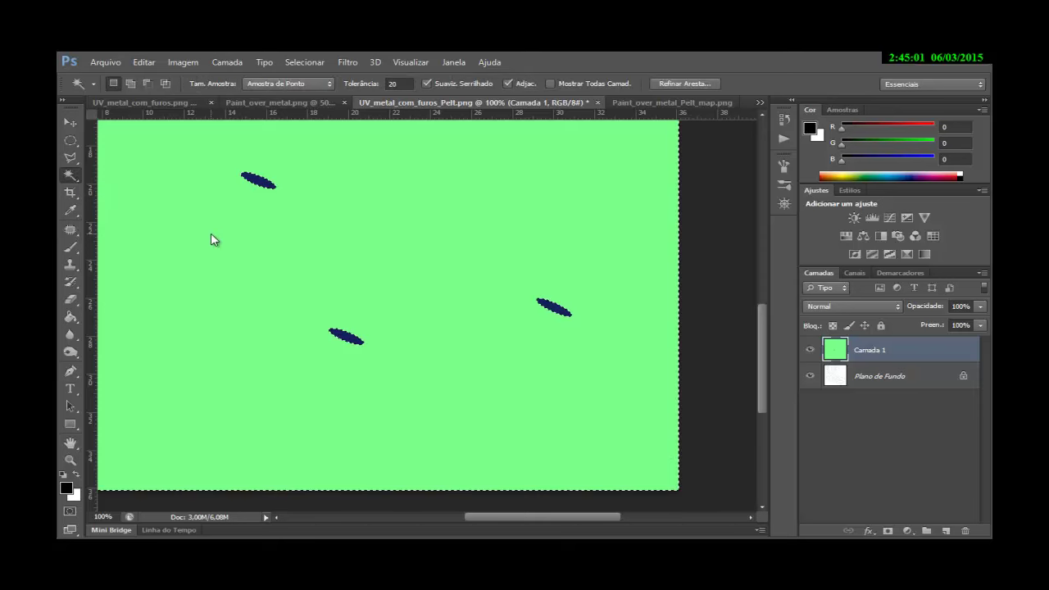
{"action": "key", "text": "Delete"}
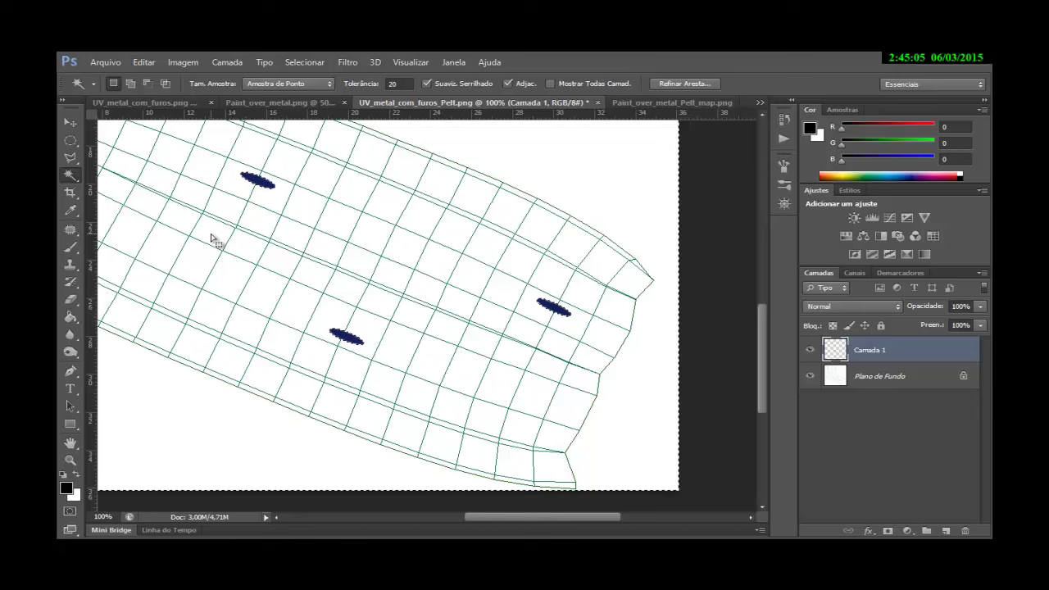
{"action": "key", "text": "ctrl+d"}
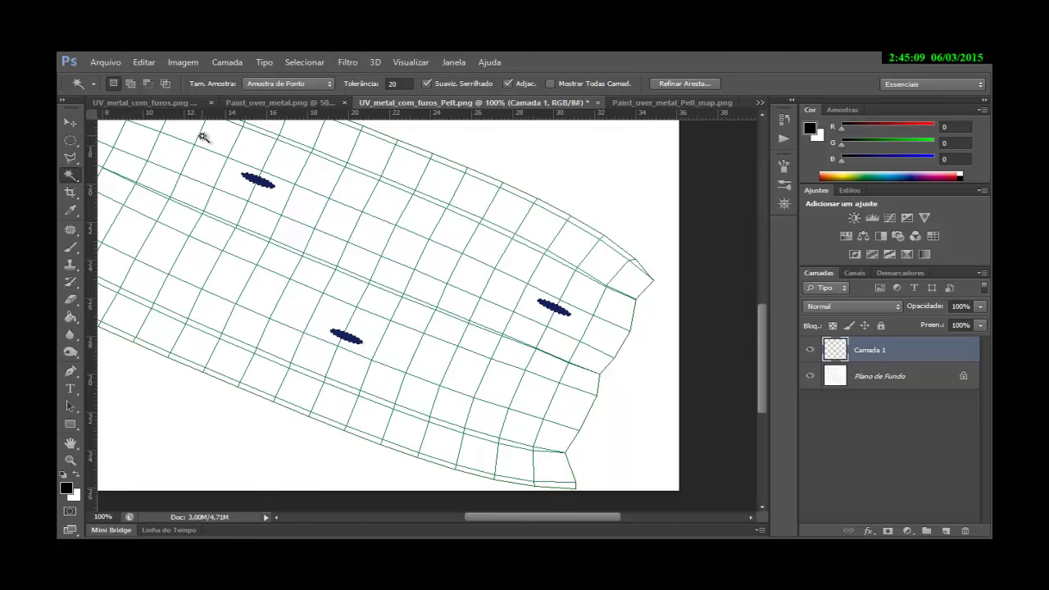
Select the empty area of Camada 1, invert the selection to the painted spots and fill them with black at 100% opacity.
{"action": "left_click", "coordinate": [359, 151]}
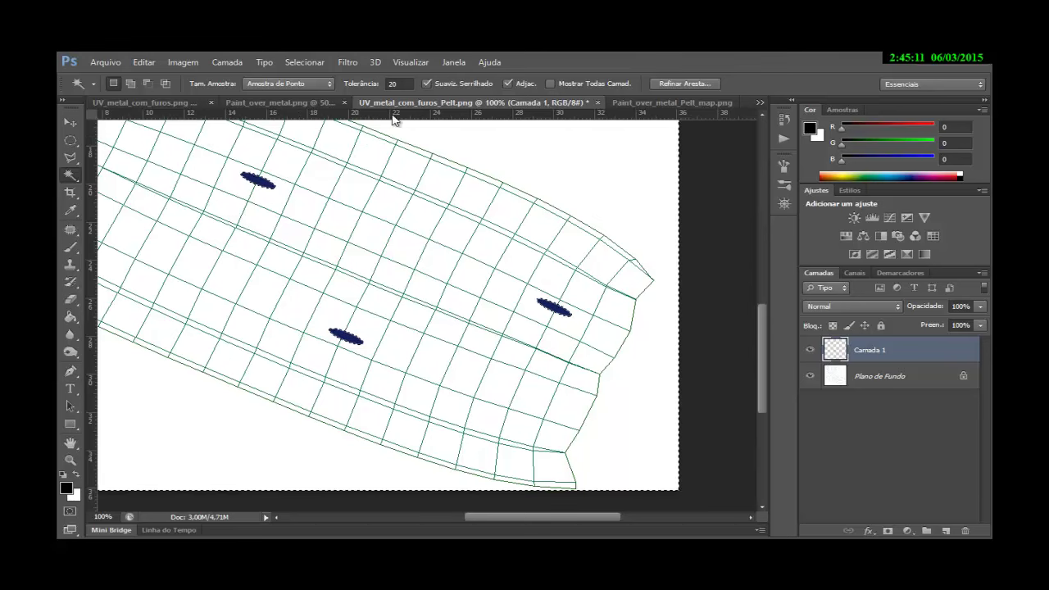
{"action": "left_click", "coordinate": [303, 64]}
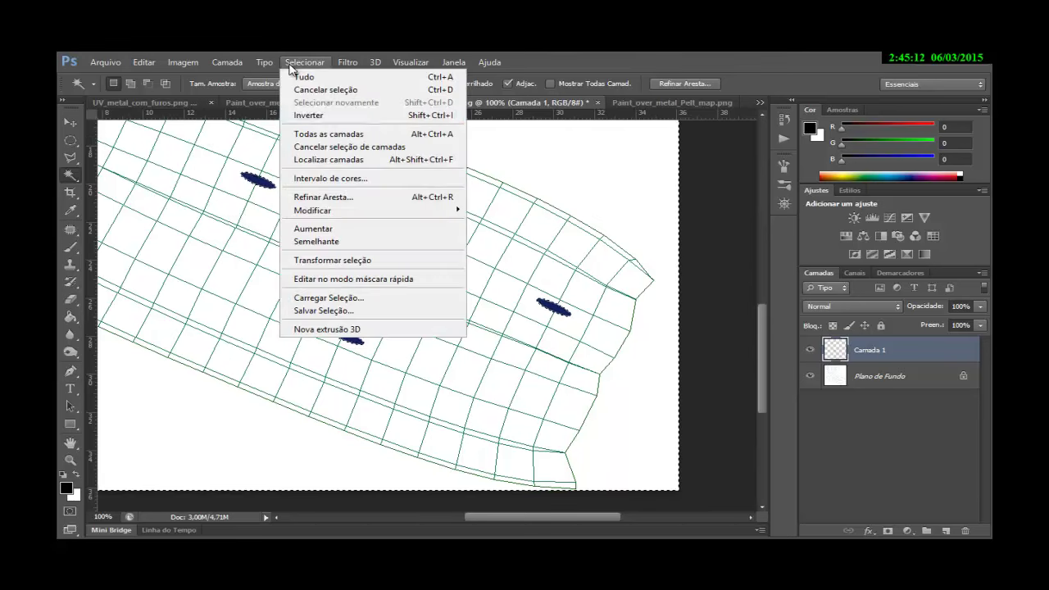
{"action": "left_click", "coordinate": [328, 115]}
{"action": "left_click", "coordinate": [145, 65]}
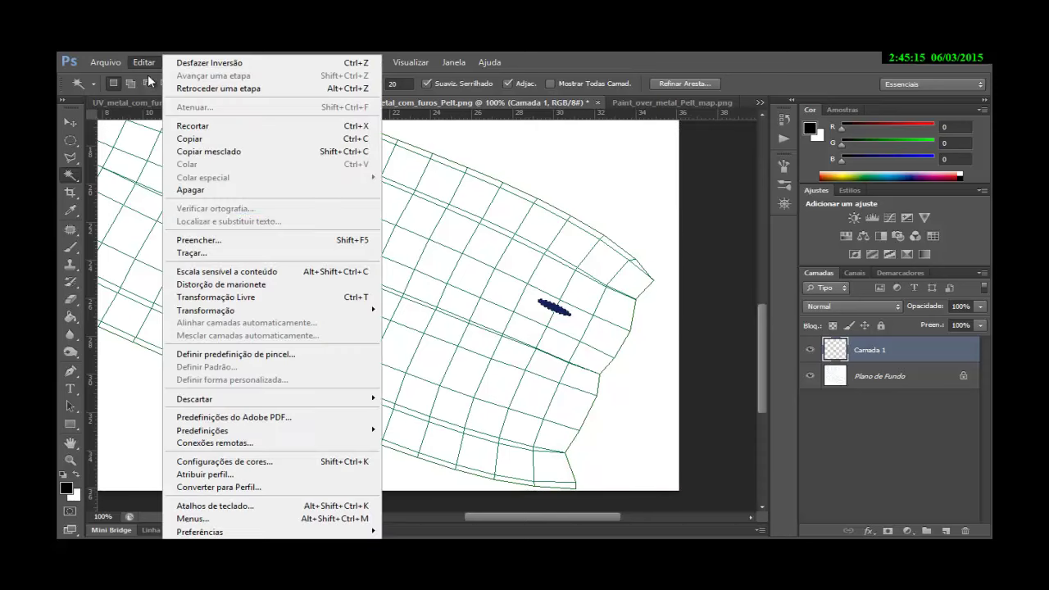
{"action": "left_click", "coordinate": [215, 240]}
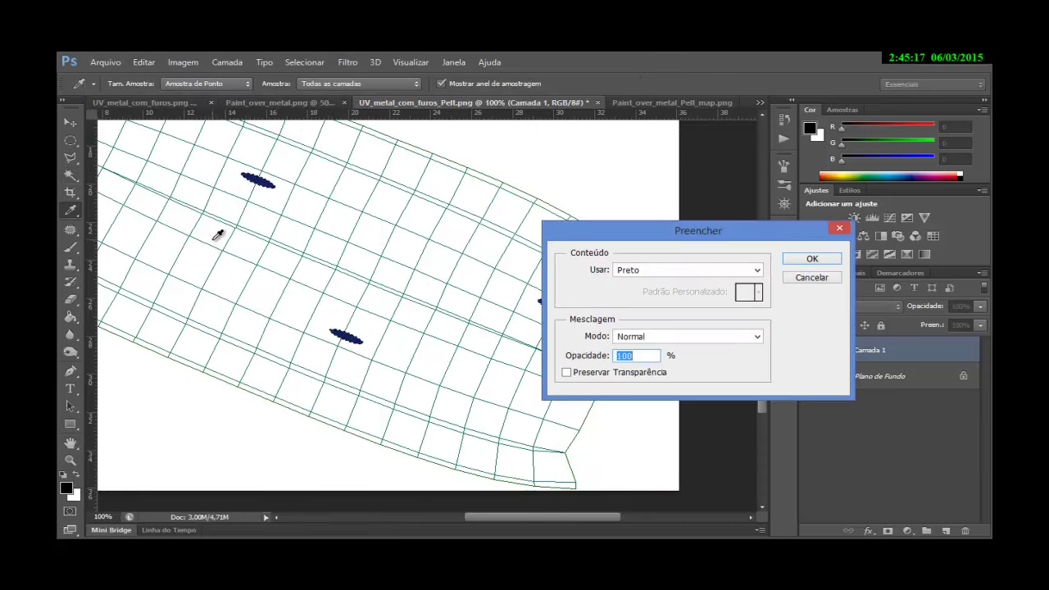
{"action": "left_click", "coordinate": [819, 258]}
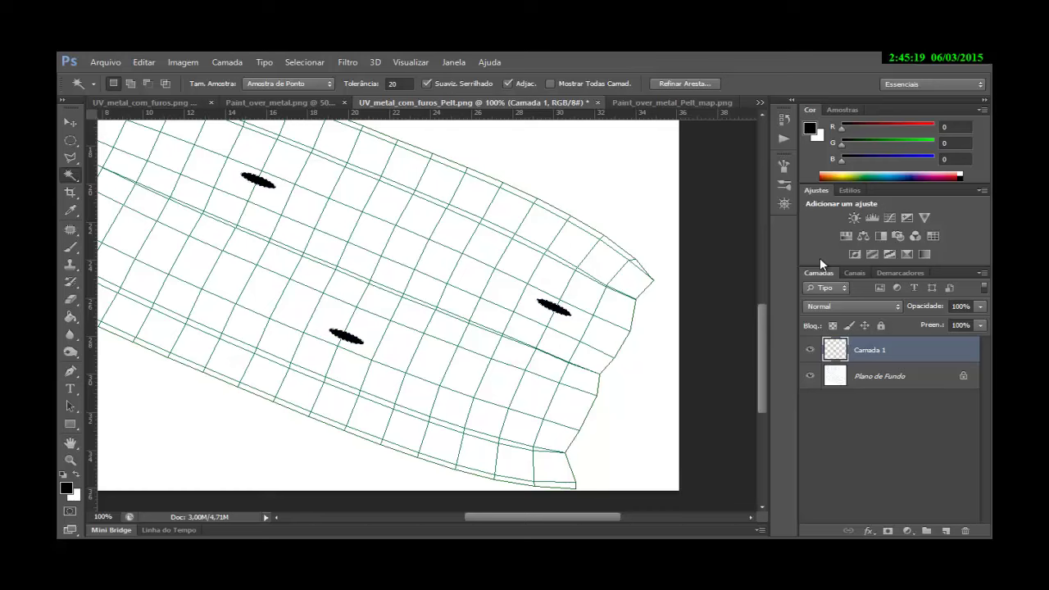
Hide the background layer and save the image for web as PNG-8 without transparency, replacing Metal_com_furos_cutout.png.
{"action": "left_click", "coordinate": [810, 377]}
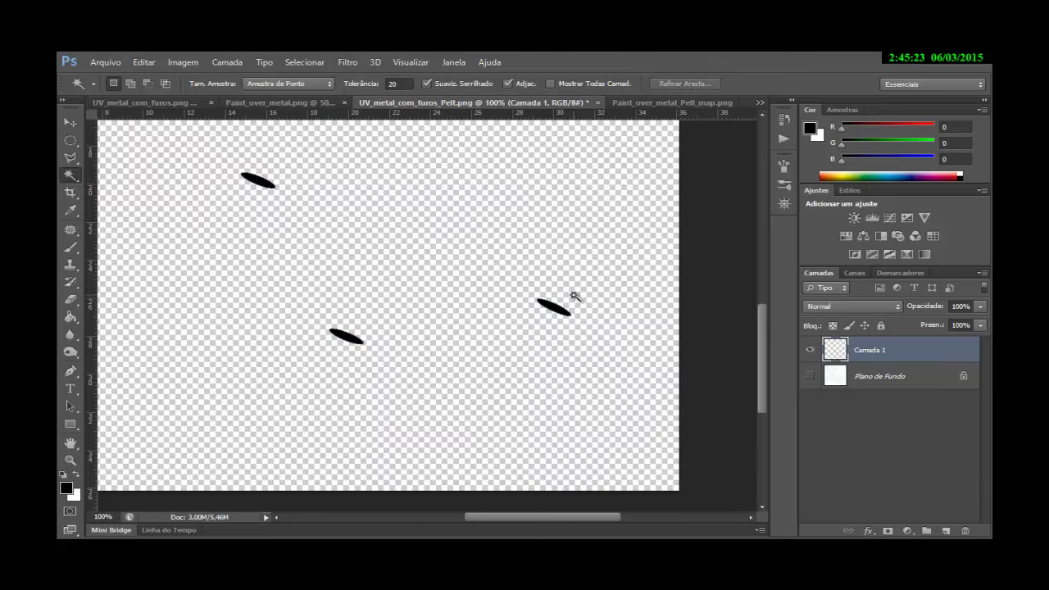
{"action": "left_click", "coordinate": [118, 63]}
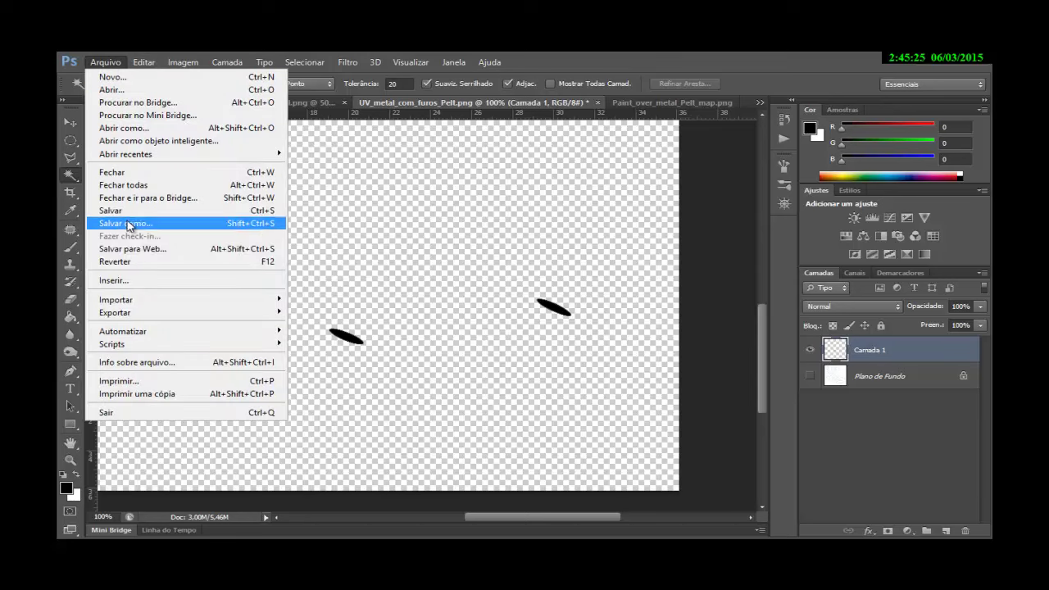
{"action": "left_click", "coordinate": [134, 250]}
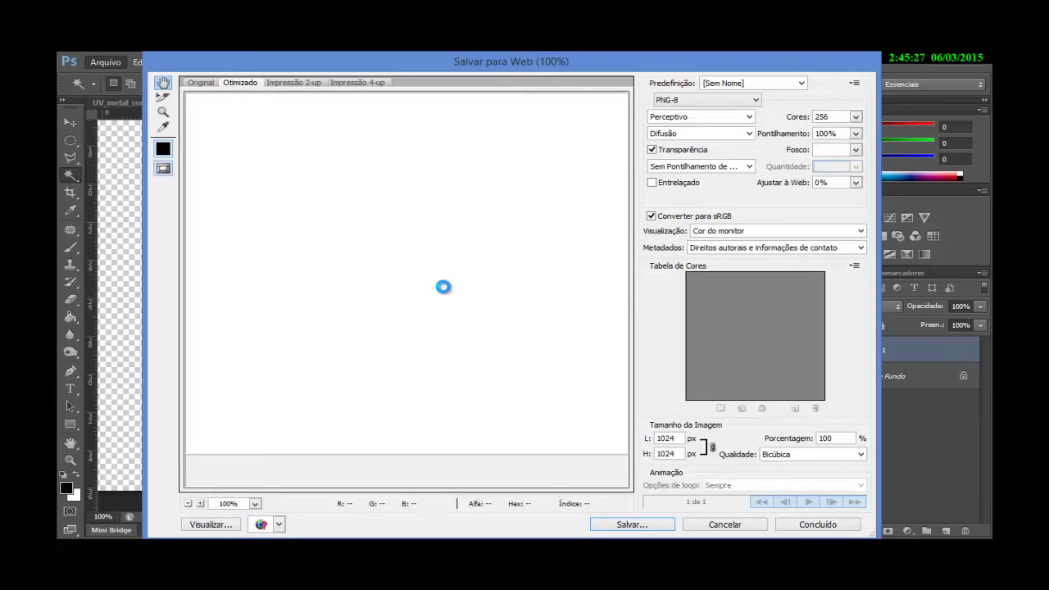
{"action": "left_click", "coordinate": [659, 150]}
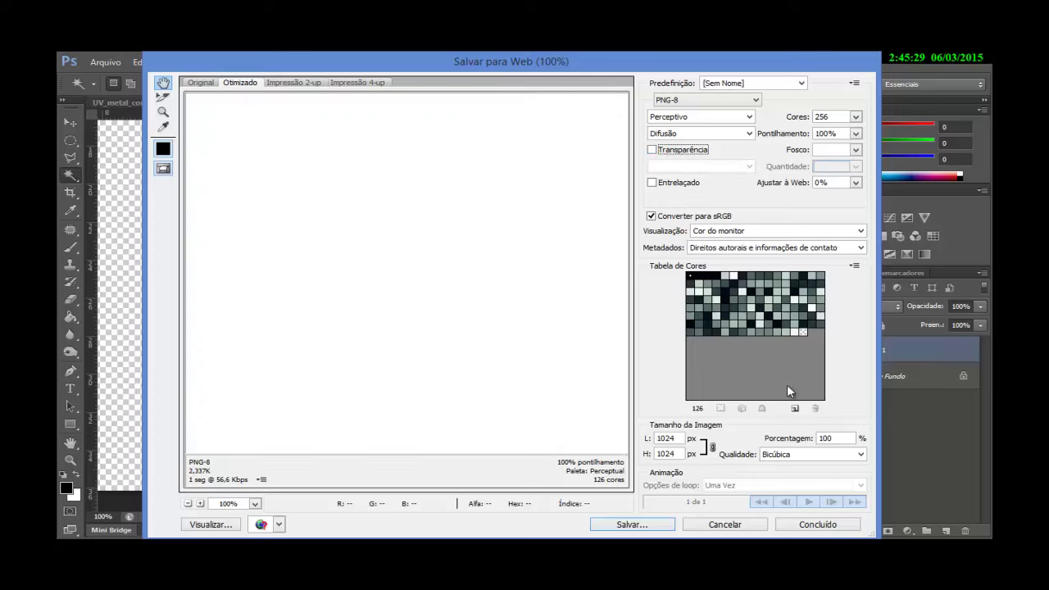
{"action": "left_click", "coordinate": [648, 525]}
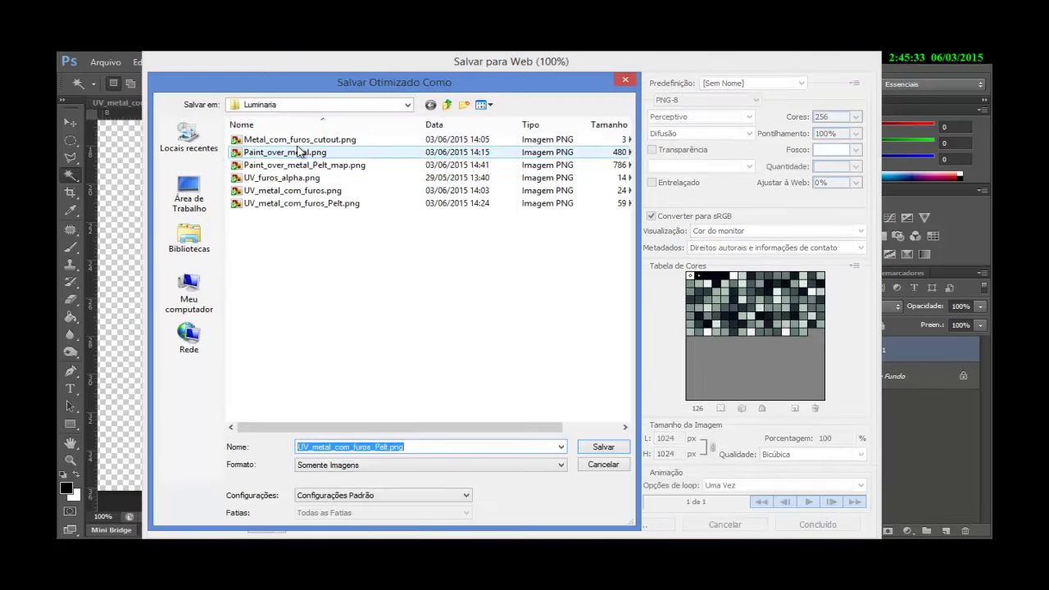
{"action": "left_click", "coordinate": [270, 139]}
{"action": "left_click", "coordinate": [603, 449]}
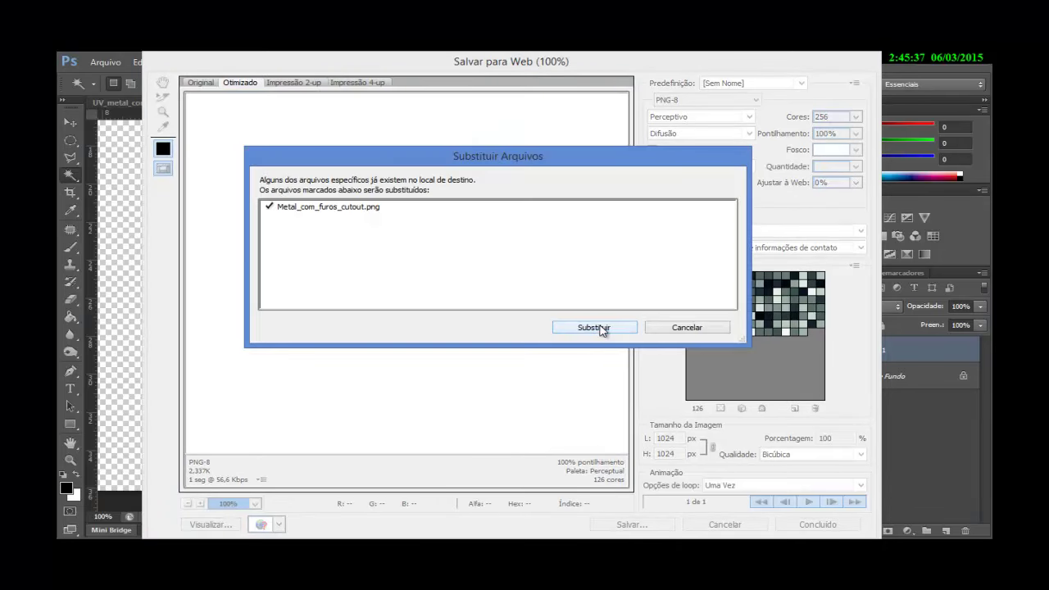
{"action": "left_click", "coordinate": [596, 328]}
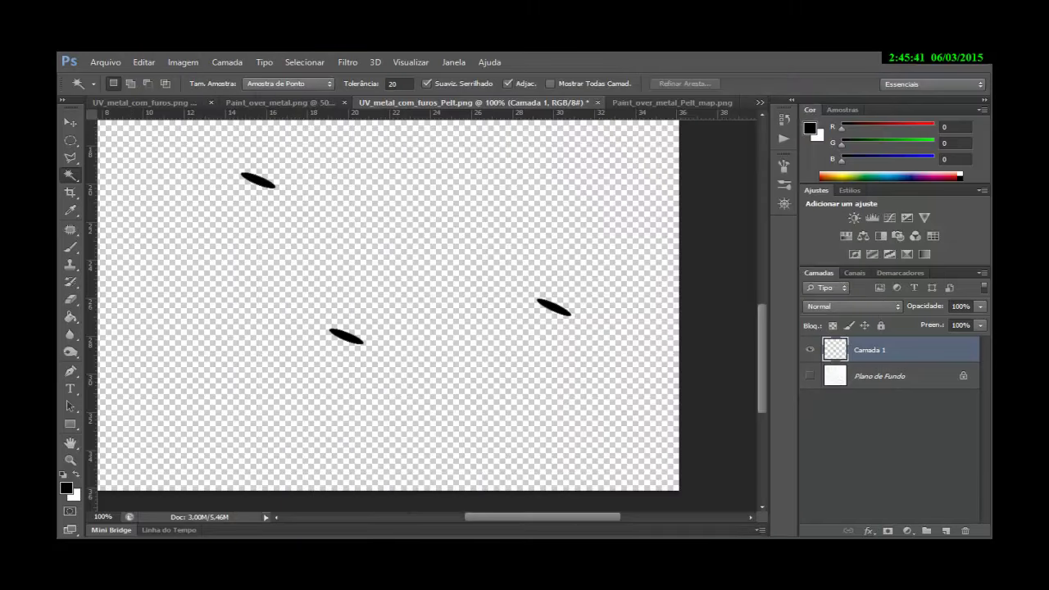
Switch back to 3ds Max, activate the Move tool and close the Viewport Canvas.
{"action": "key", "text": "alt+Tab"}
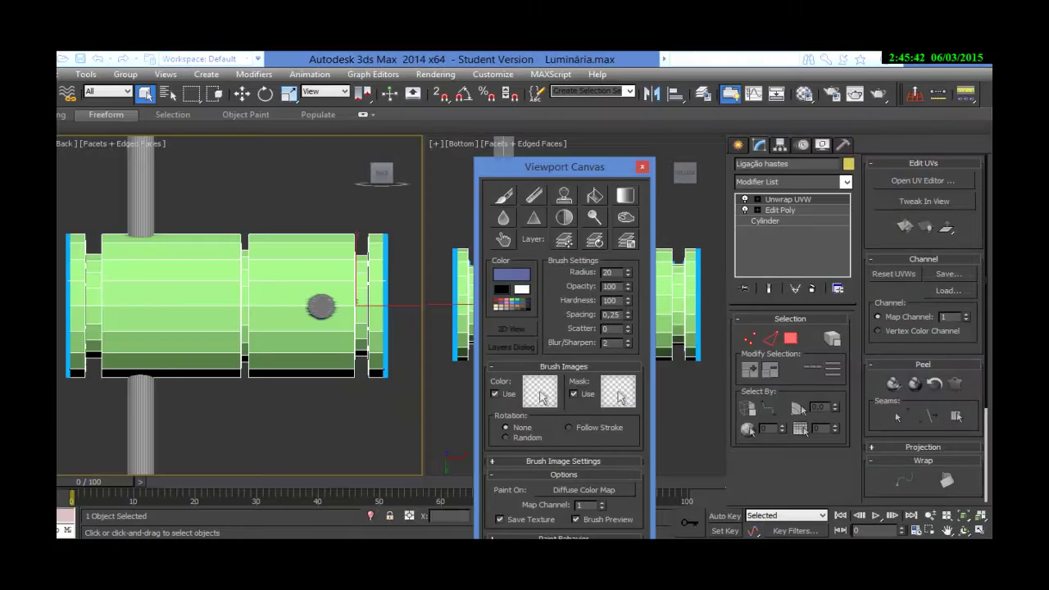
{"action": "left_click", "coordinate": [642, 168]}
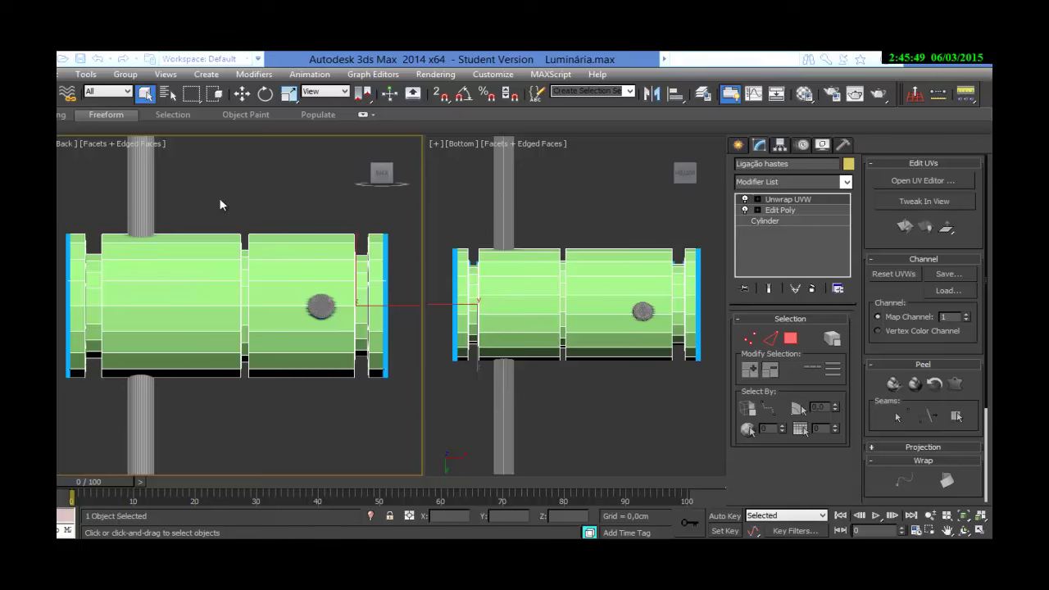
{"action": "left_click", "coordinate": [240, 96]}
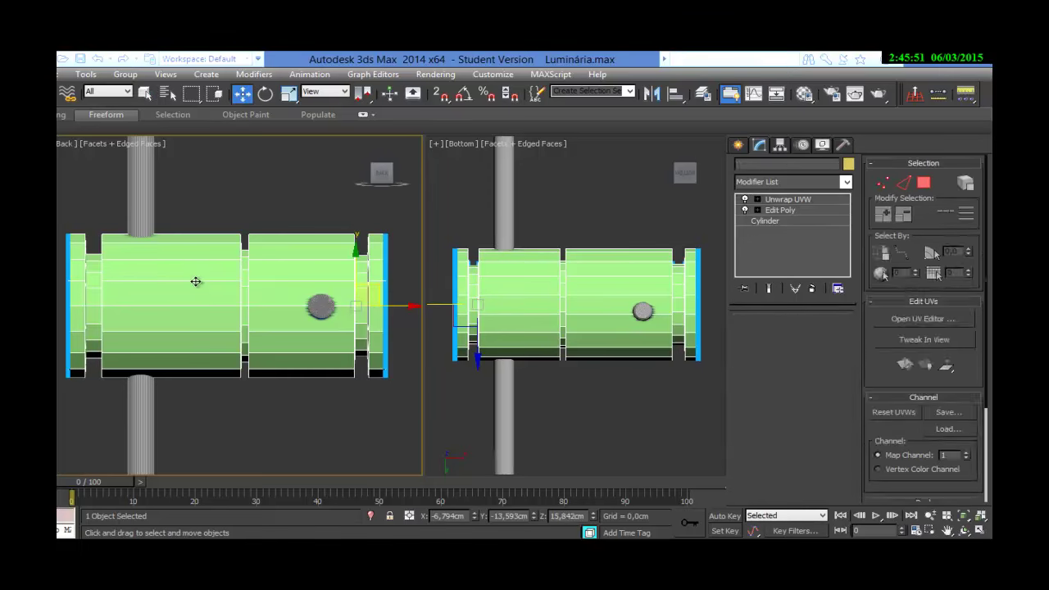
{"action": "left_click", "coordinate": [85, 74]}
{"action": "left_click", "coordinate": [127, 413]}
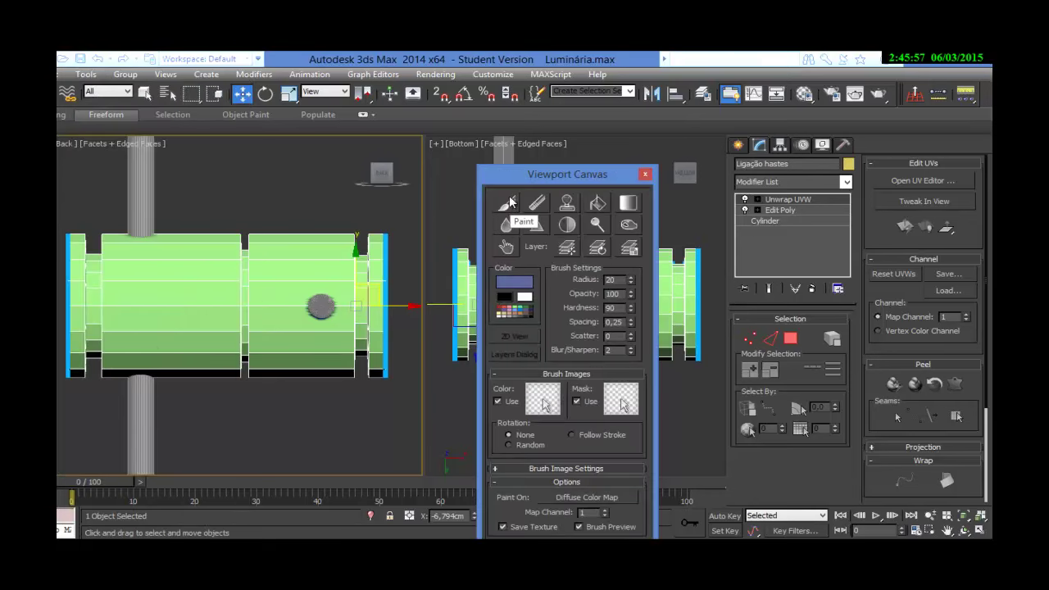
{"action": "left_click", "coordinate": [645, 175]}
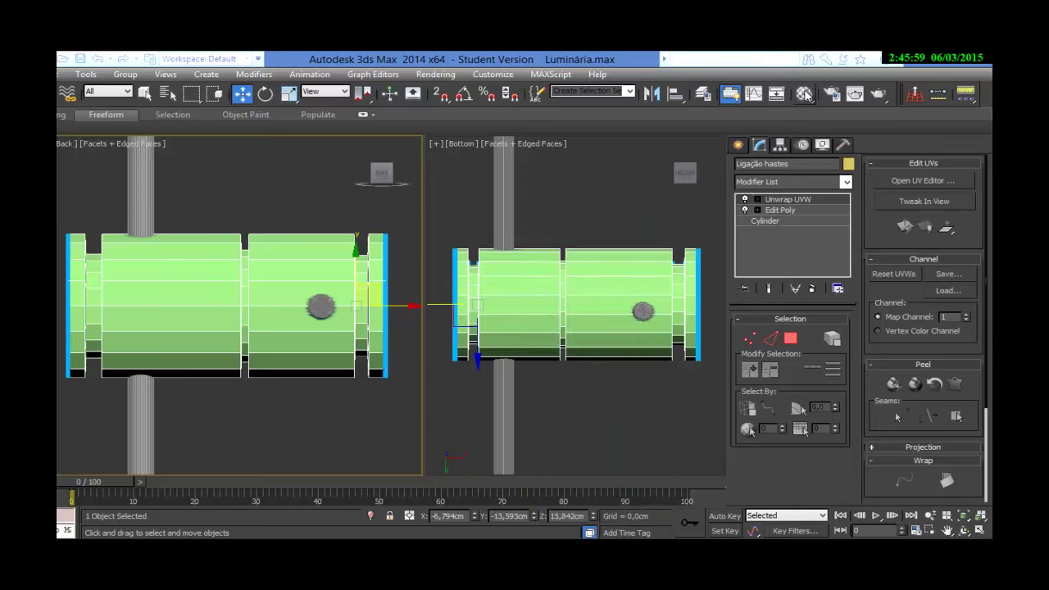
Clear the diffuse colour map of Material #0 in the Material Editor and collapse its main material parameters.
{"action": "key", "text": "m"}
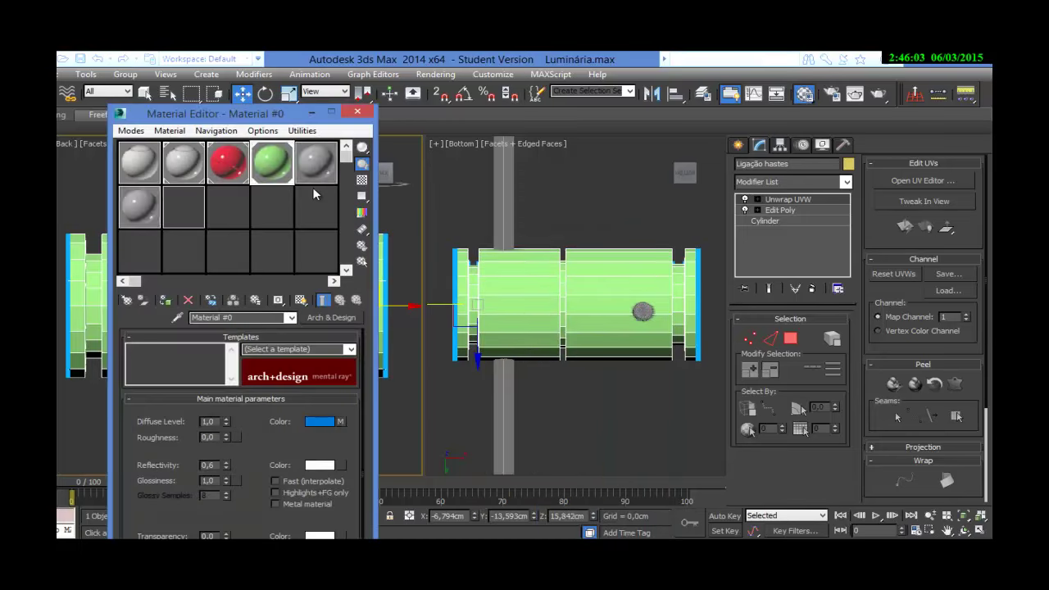
{"action": "right_click", "coordinate": [341, 422]}
{"action": "left_click", "coordinate": [385, 460]}
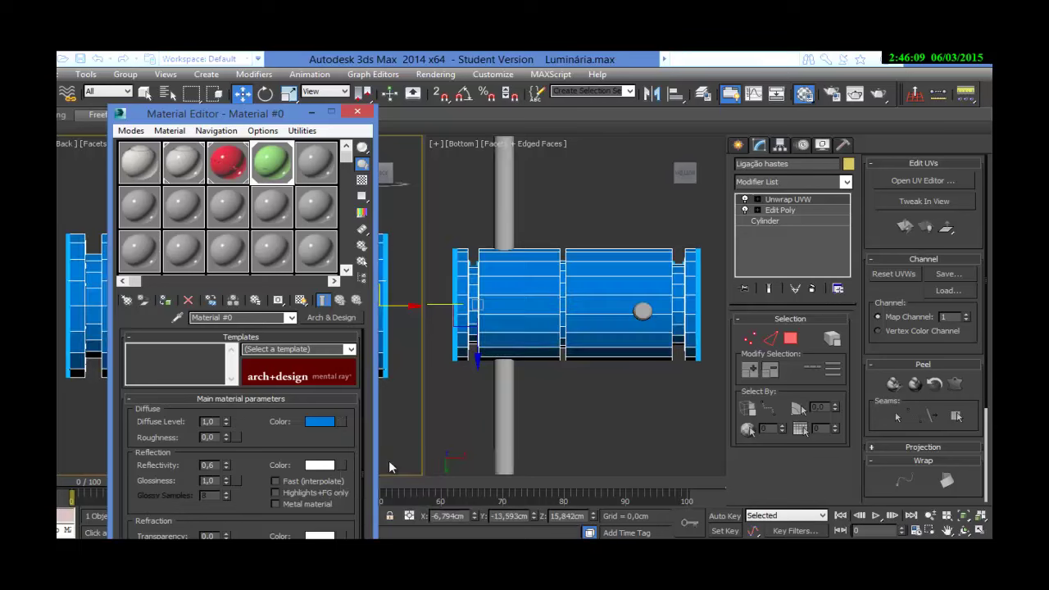
{"action": "left_click", "coordinate": [308, 398]}
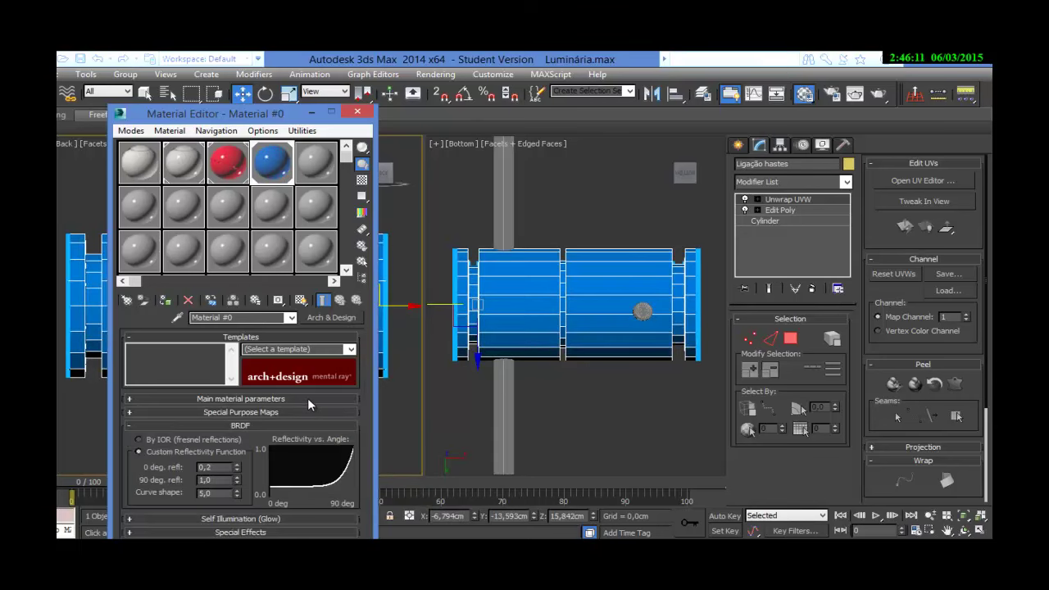
Load Metal_com_furos_cutout.png as a bitmap for the Cutout special purpose map of Material #0.
{"action": "left_click", "coordinate": [289, 426]}
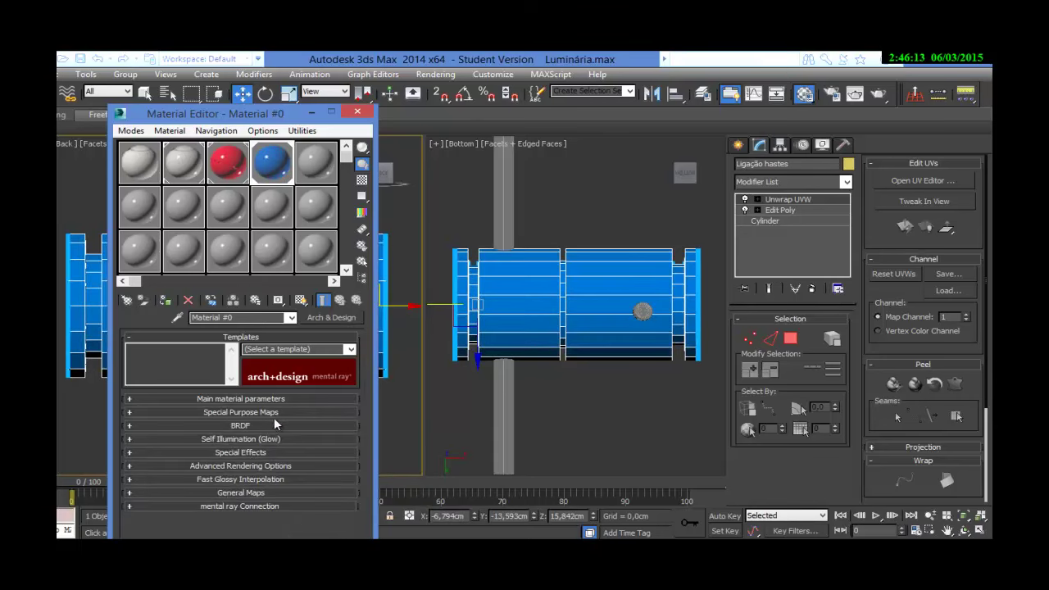
{"action": "left_click", "coordinate": [272, 414]}
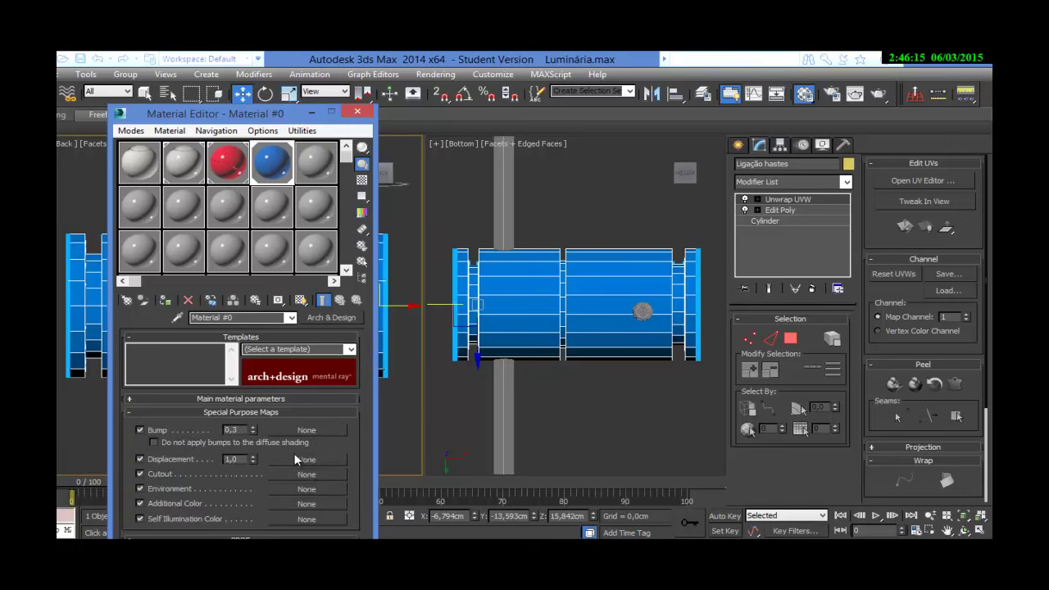
{"action": "left_click", "coordinate": [308, 475]}
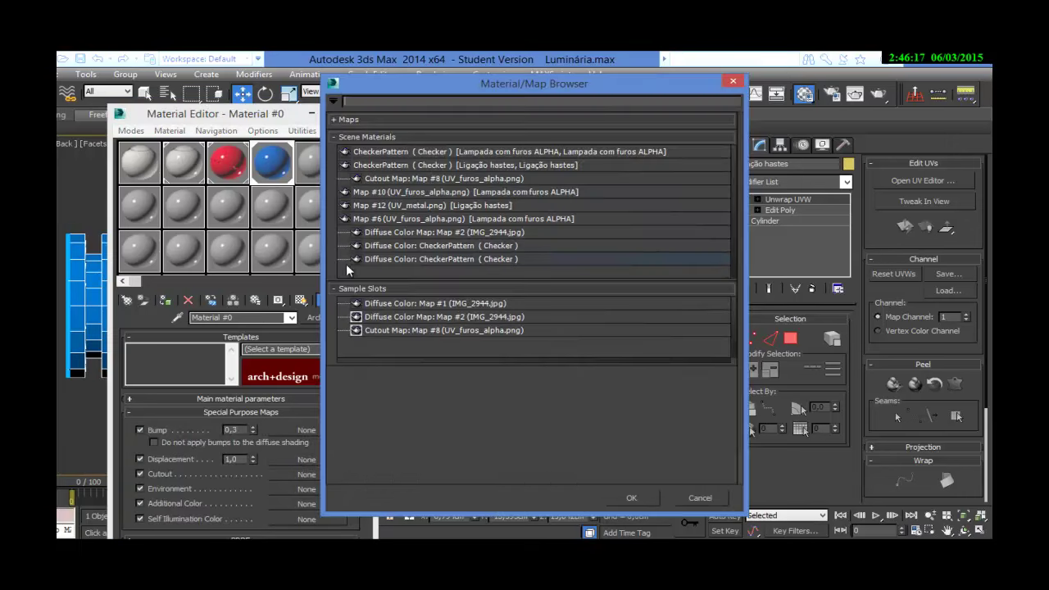
{"action": "left_click", "coordinate": [374, 120]}
{"action": "left_click", "coordinate": [376, 149]}
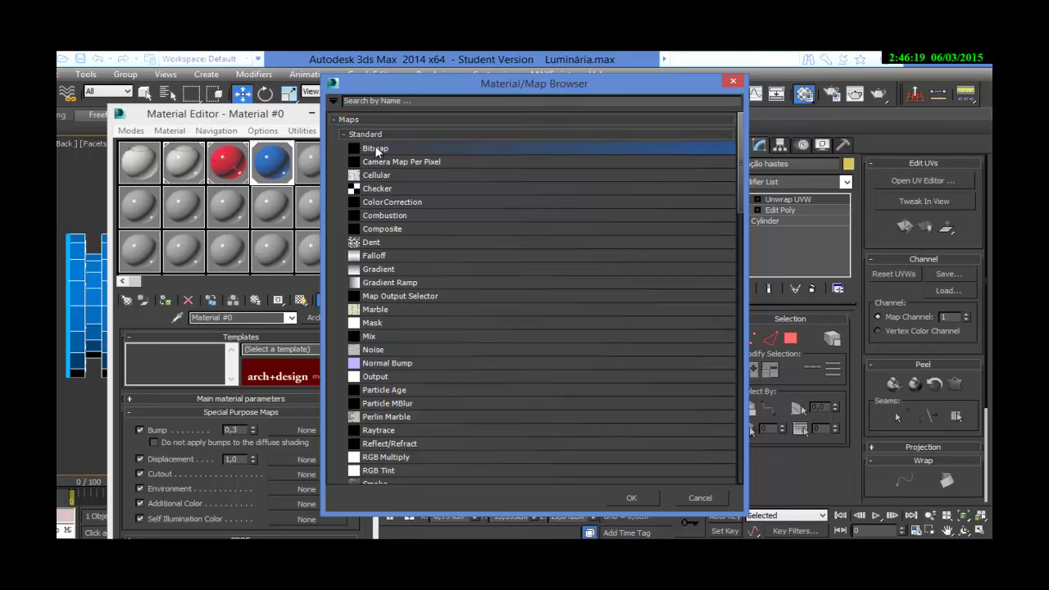
{"action": "double_click", "coordinate": [376, 149]}
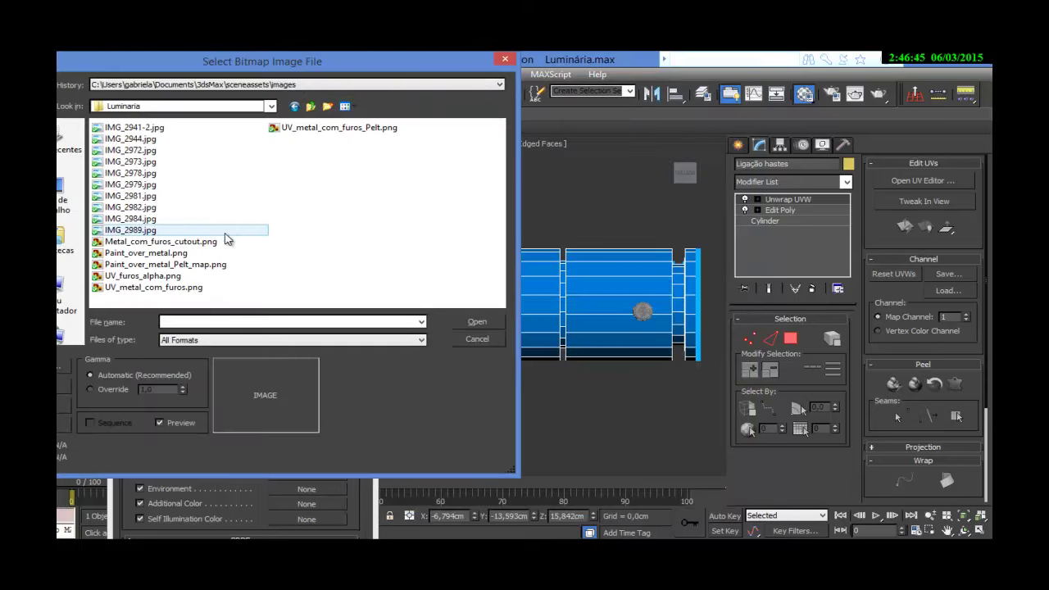
{"action": "left_click", "coordinate": [215, 242]}
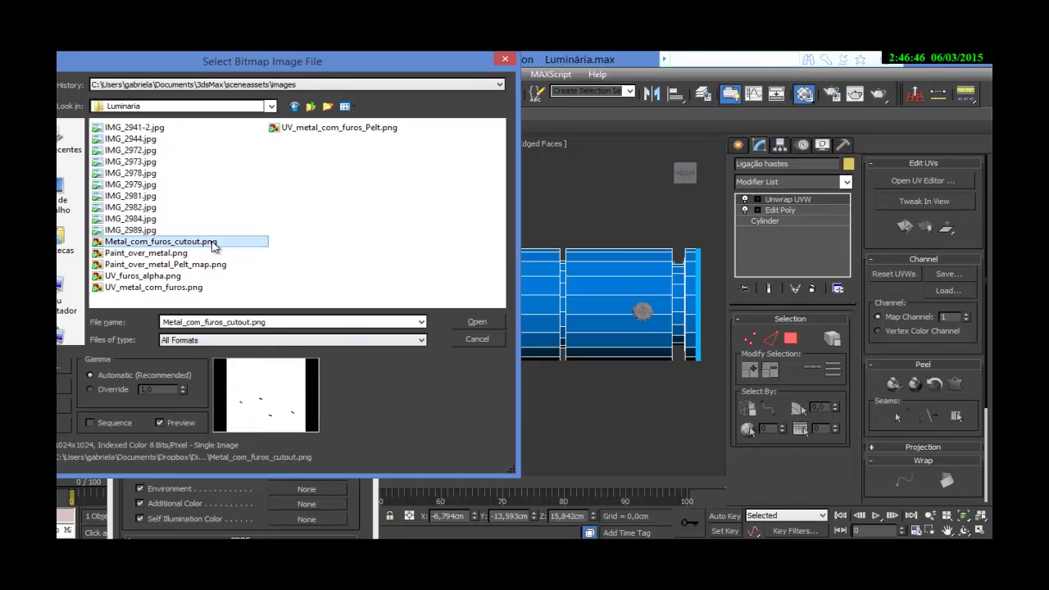
{"action": "left_click", "coordinate": [477, 322]}
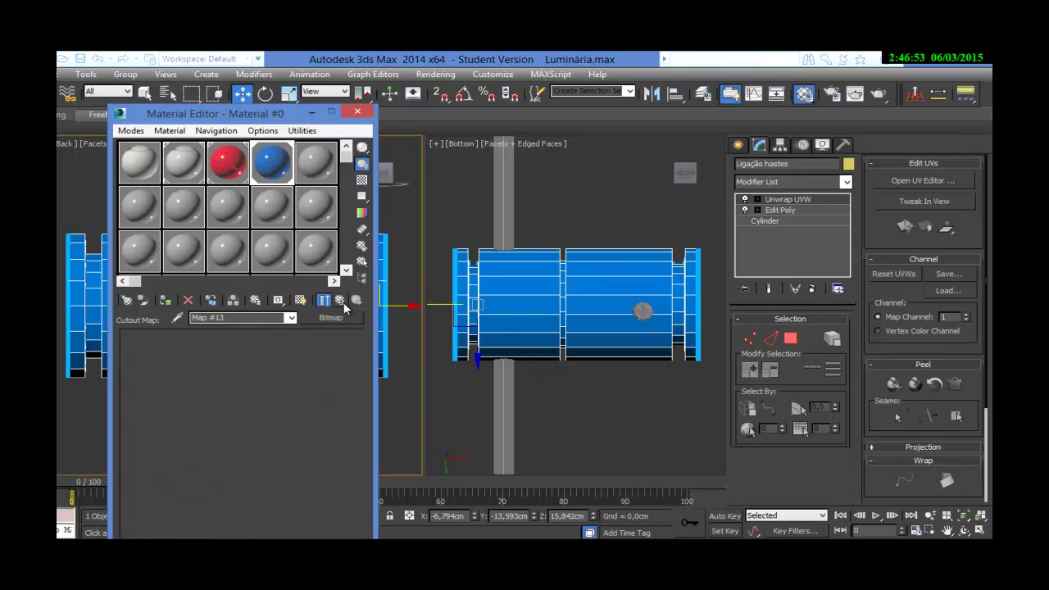
Return to the parent Material #0, turn on its shaded display in the viewport and close the Material Editor.
{"action": "left_click", "coordinate": [344, 305]}
{"action": "left_click", "coordinate": [300, 300]}
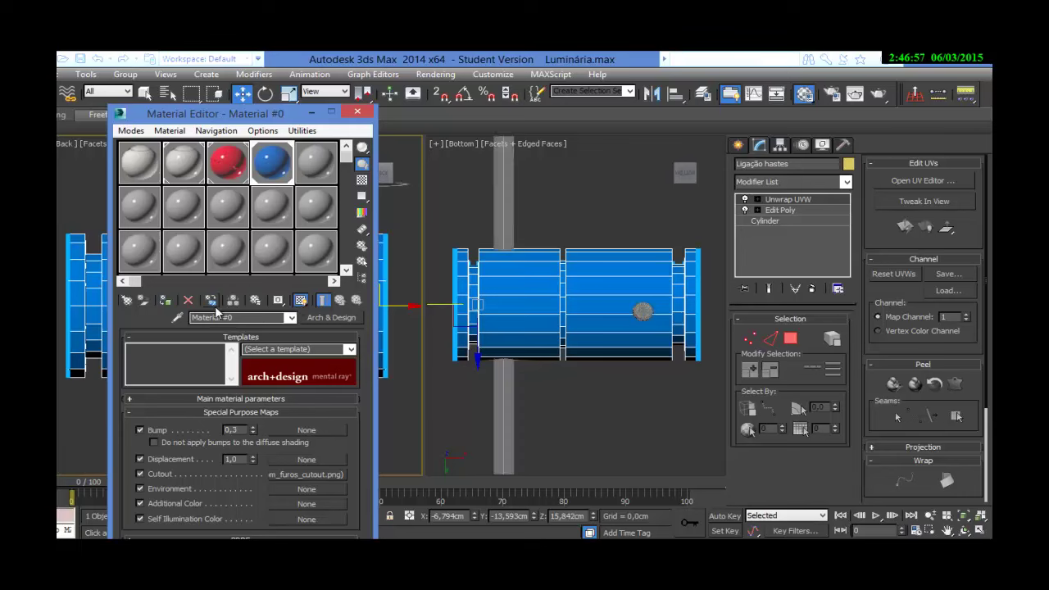
{"action": "left_click", "coordinate": [357, 112]}
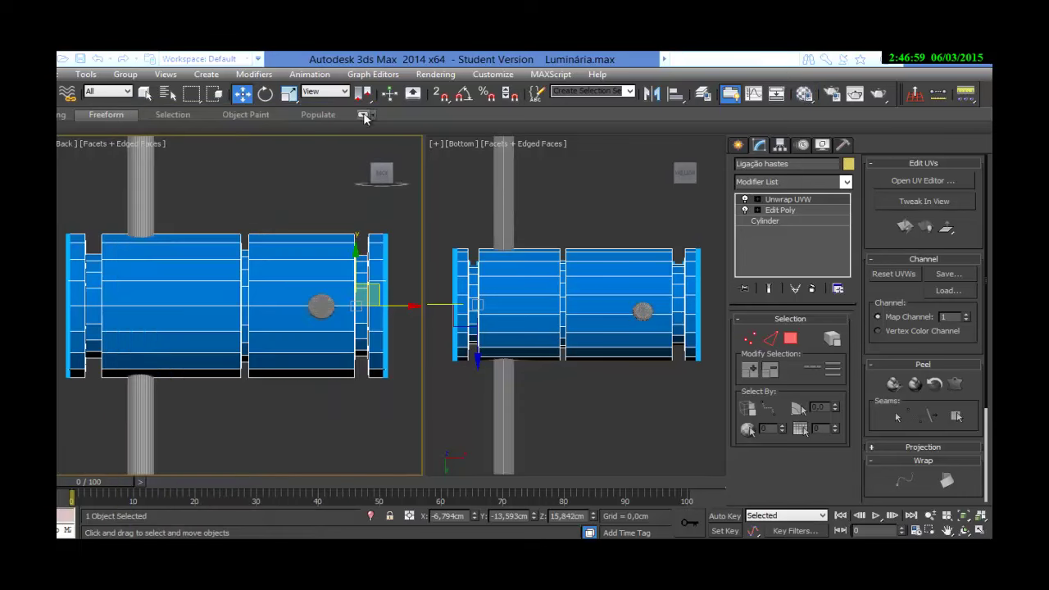
Render the orthographic view of the rod-joint cylinder from an angled viewpoint, continuing without the missing UV_metal.png map.
{"action": "middle_click_drag", "start_coordinate": [300, 304], "coordinate": [313, 396], "text": "alt"}
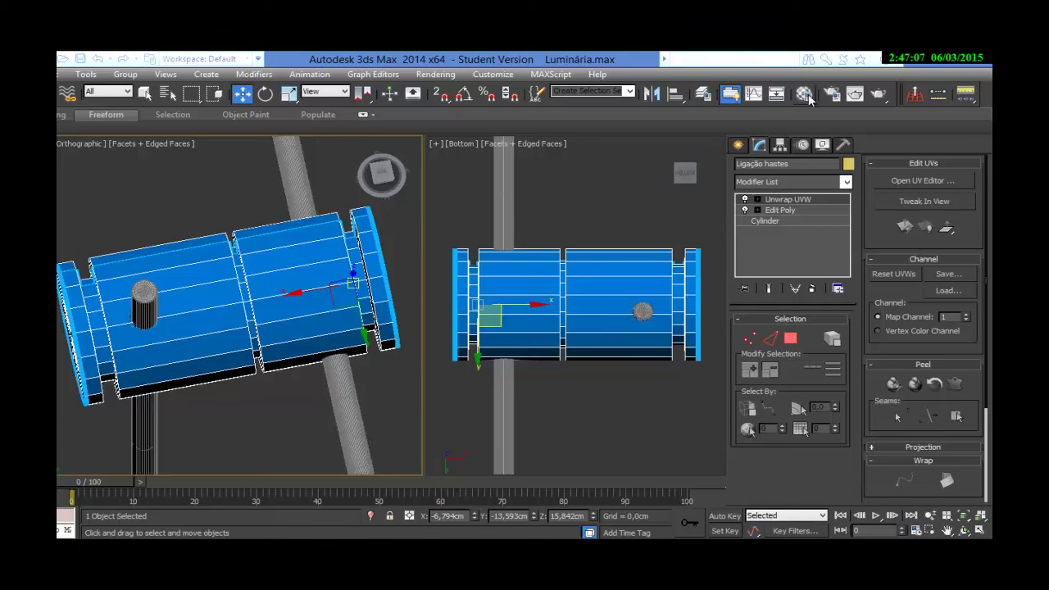
{"action": "left_click", "coordinate": [880, 96]}
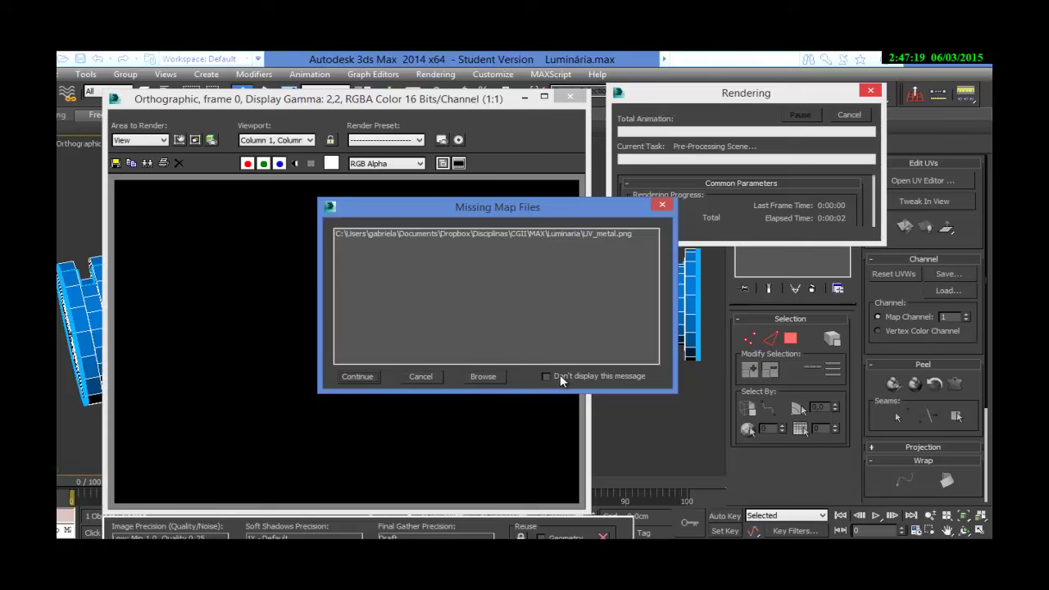
{"action": "left_click", "coordinate": [355, 377]}
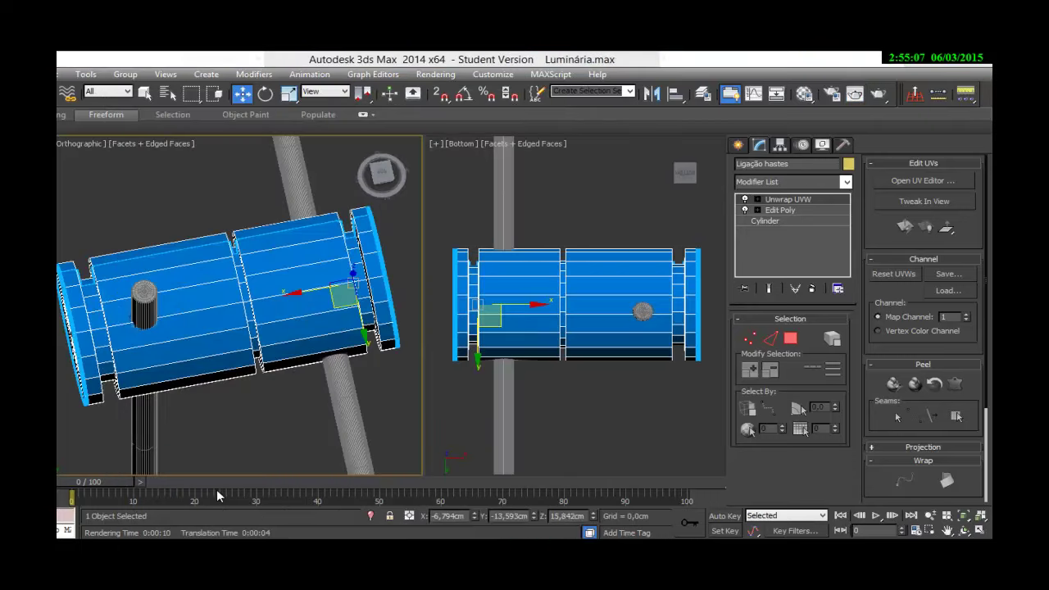
Switch to Photoshop, load the painted spots of Camada 1 as a selection and expand it by 3 pixels.
{"action": "key", "text": "alt+Tab"}
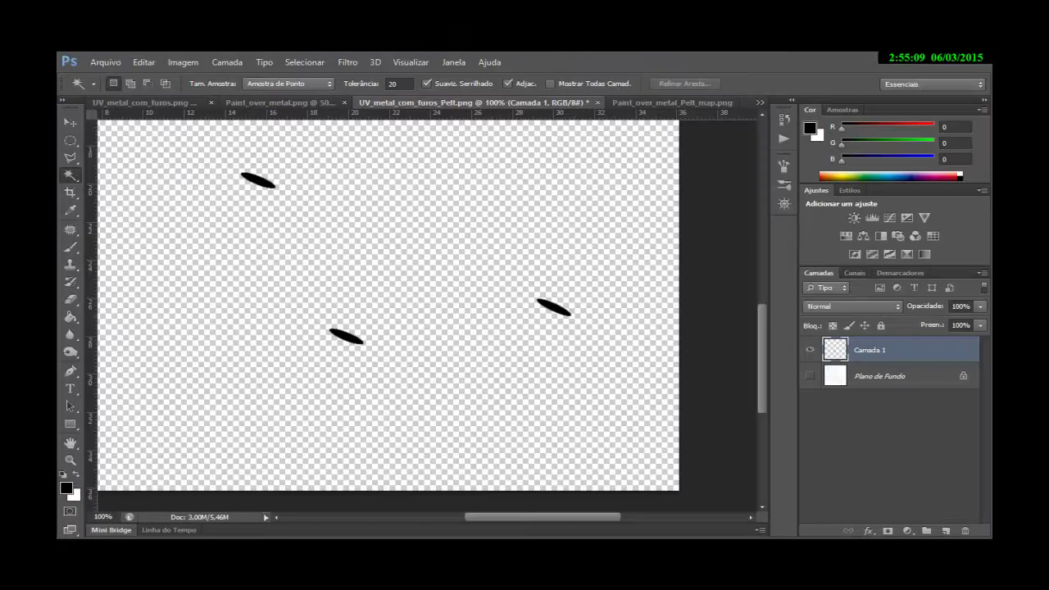
{"action": "left_click", "coordinate": [835, 356], "text": "ctrl"}
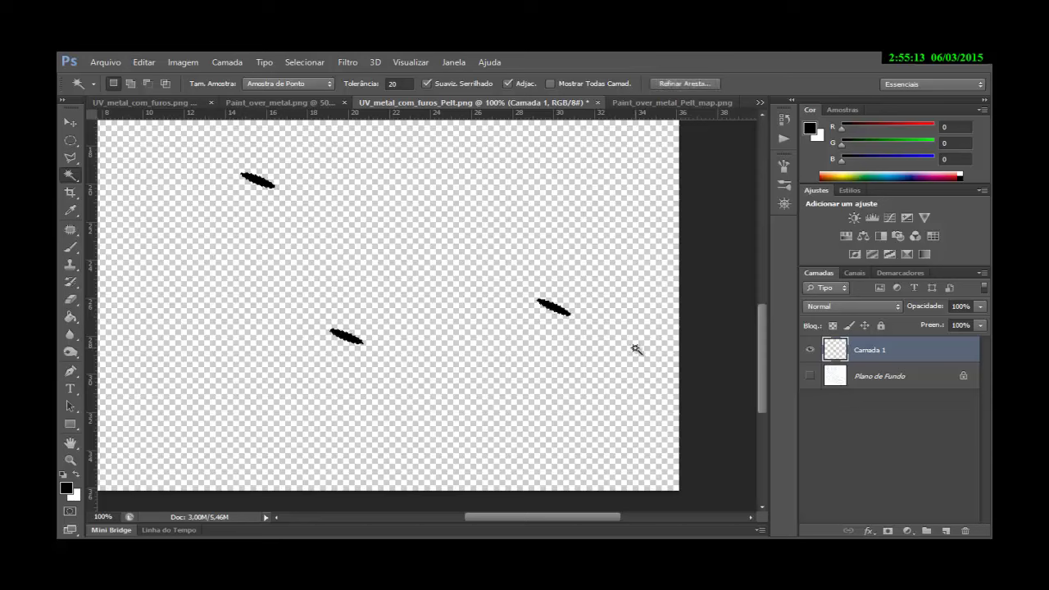
{"action": "scroll", "coordinate": [635, 349], "scroll_direction": "up", "scroll_amount": 2}
{"action": "scroll", "coordinate": [635, 349], "scroll_direction": "up", "scroll_amount": 5}
{"action": "scroll", "coordinate": [635, 349], "scroll_direction": "down", "scroll_amount": 7}
{"action": "key", "text": "ctrl+space"}
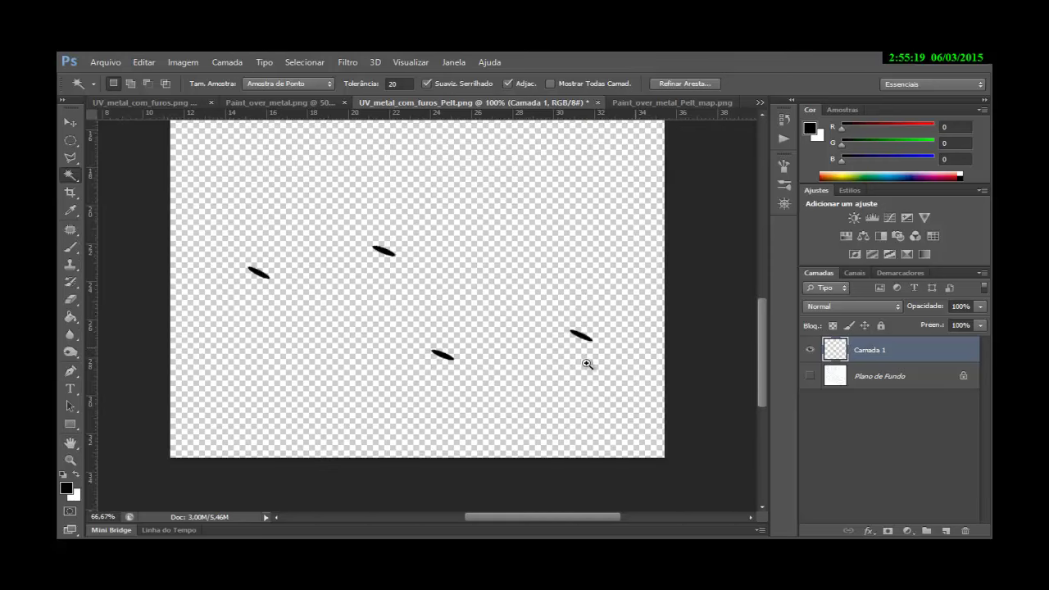
{"action": "left_click", "coordinate": [588, 363], "text": "ctrl+alt"}
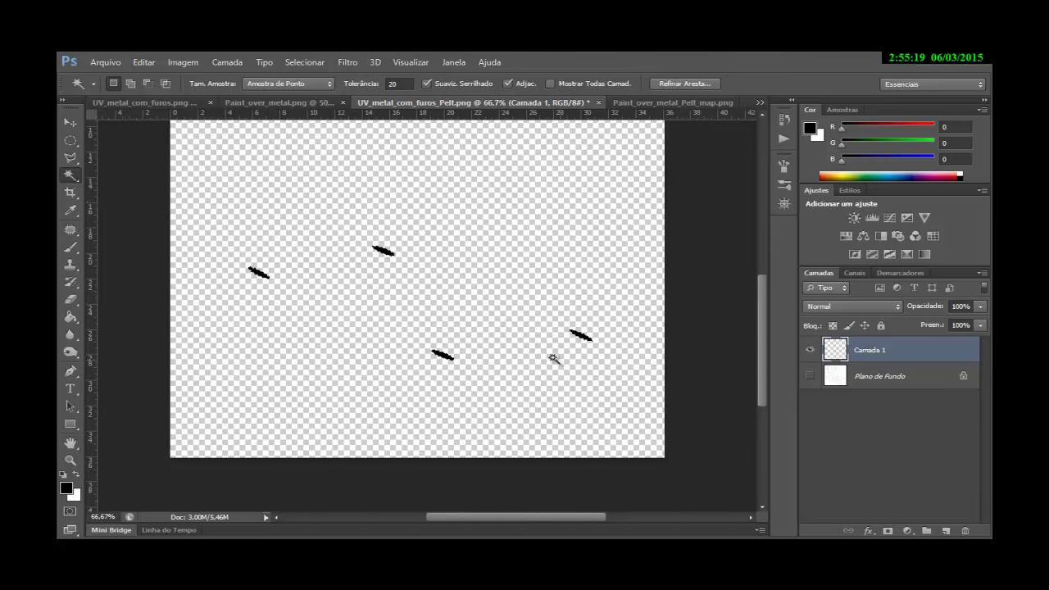
{"action": "left_click", "coordinate": [300, 64]}
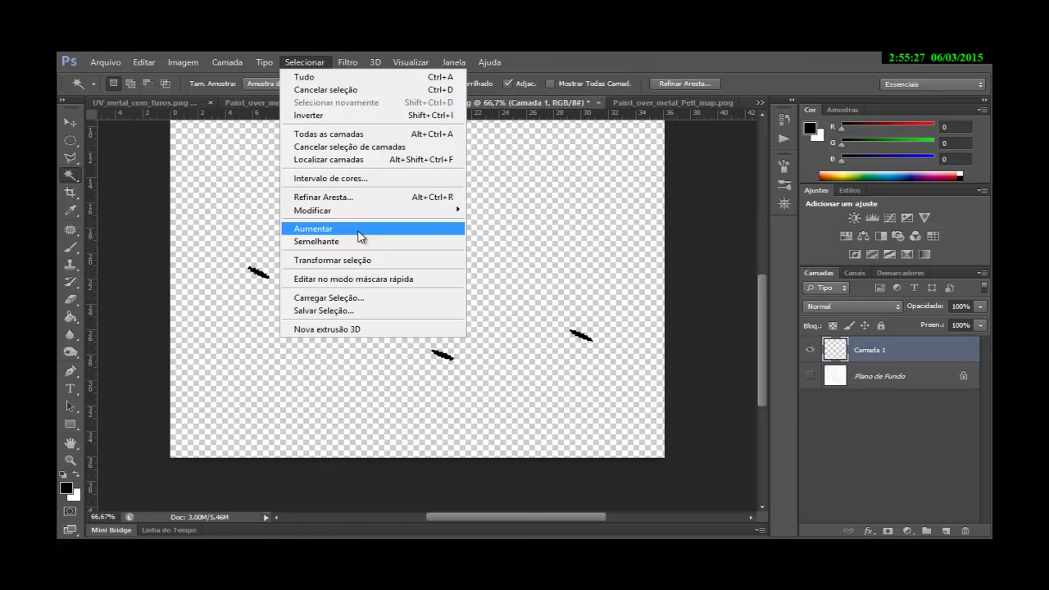
{"action": "mouse_move", "coordinate": [363, 211]}
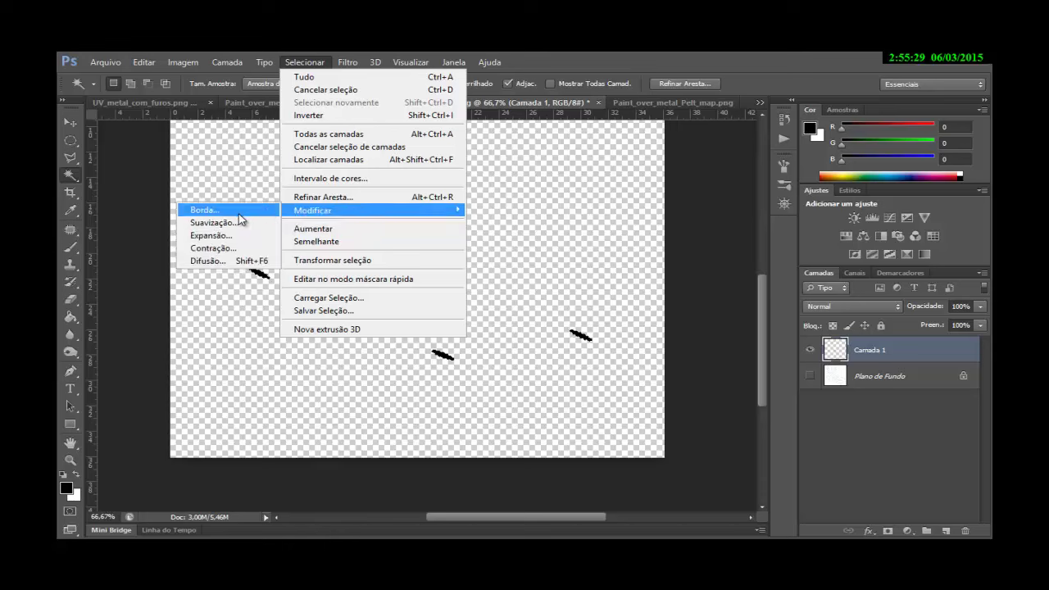
{"action": "left_click", "coordinate": [230, 235]}
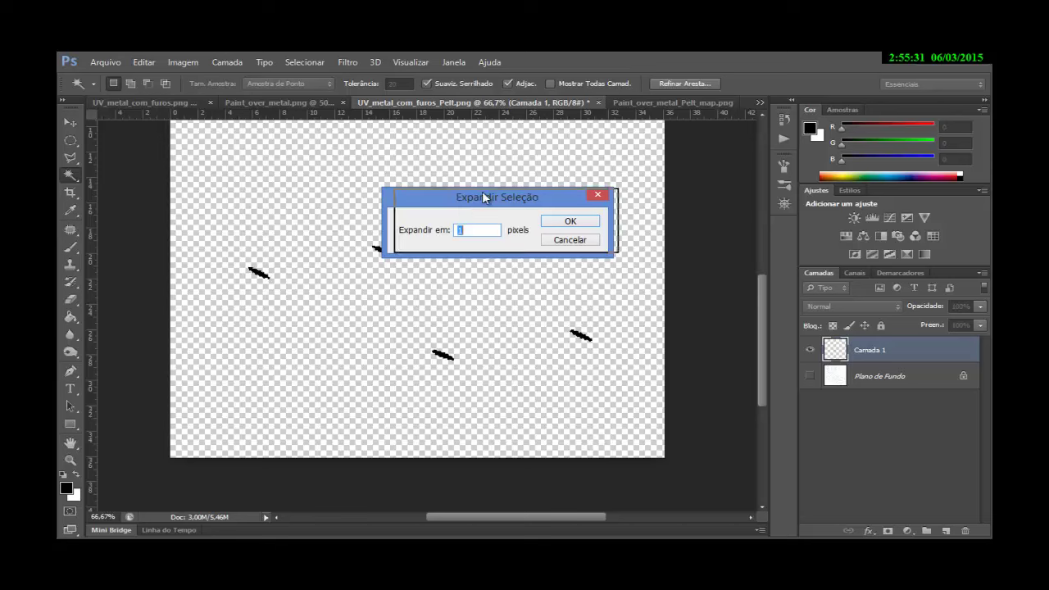
{"action": "left_click_drag", "start_coordinate": [484, 197], "coordinate": [518, 188]}
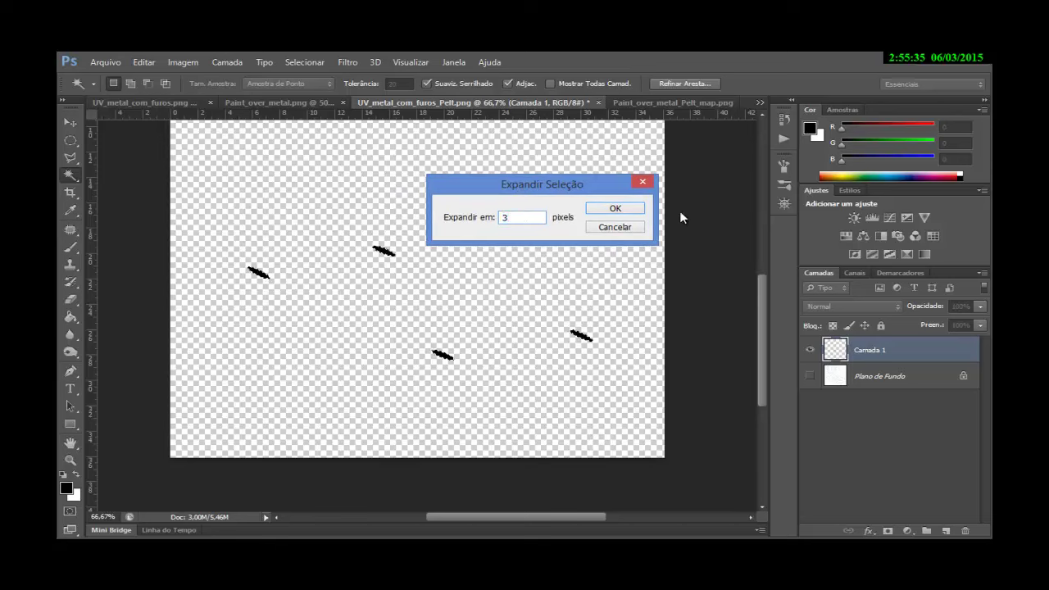
{"action": "left_click", "coordinate": [625, 210]}
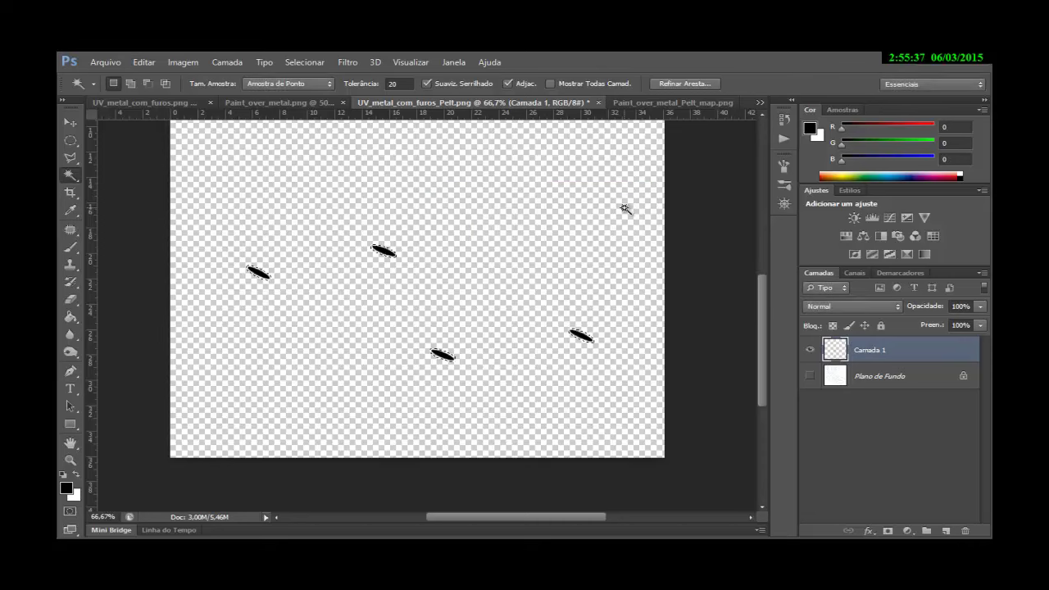
Fill the expanded spot selection on Camada 1 with black in Normal mode at 100% opacity.
{"action": "left_click", "coordinate": [145, 62]}
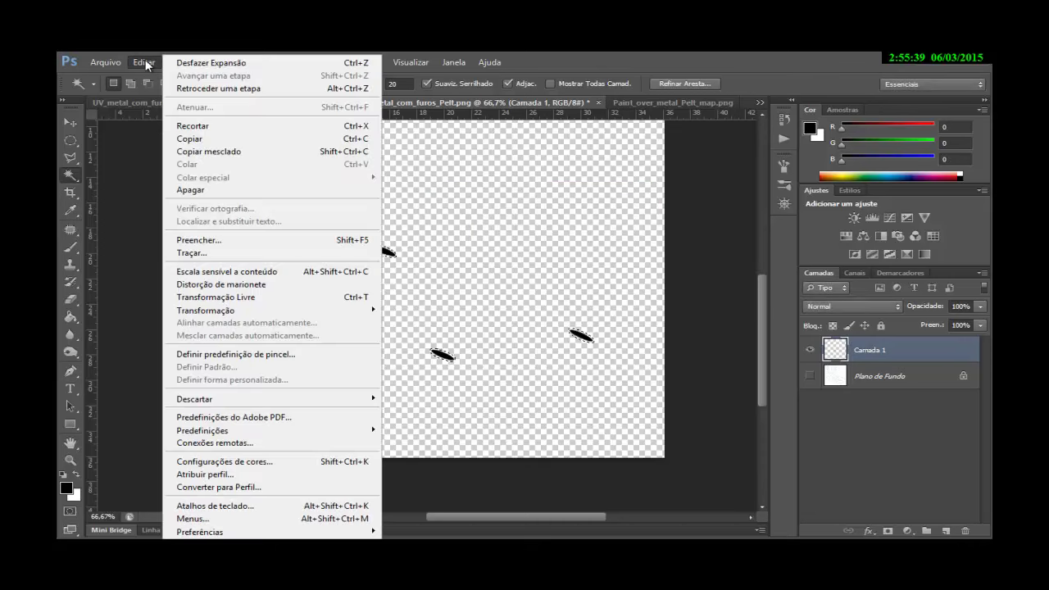
{"action": "left_click", "coordinate": [208, 236]}
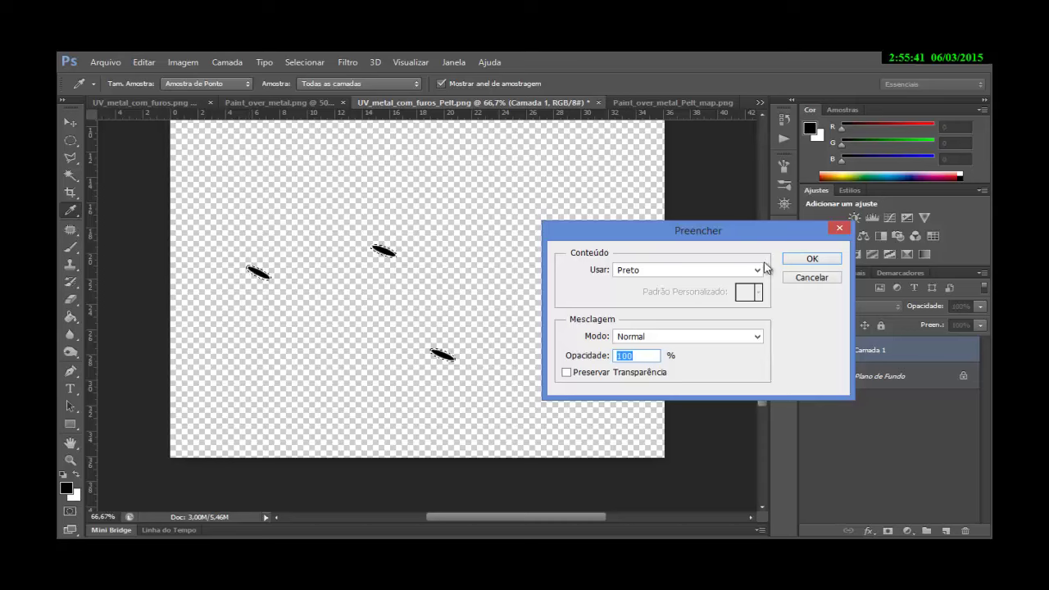
{"action": "left_click", "coordinate": [809, 259]}
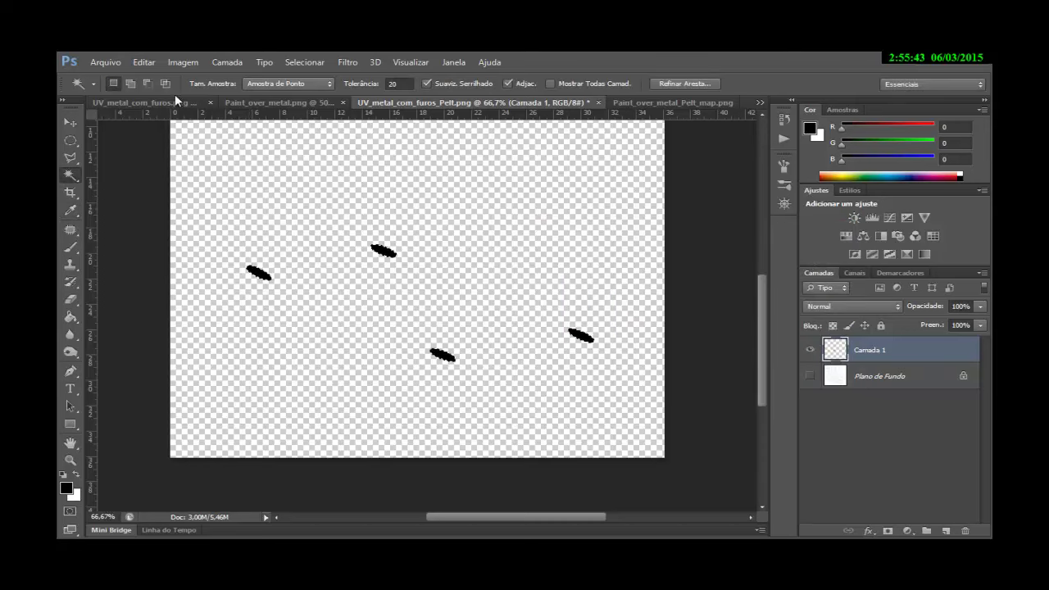
Save the enlarged-spot image for web as PNG-8 without transparency, replacing Metal_com_furos_cutout.png.
{"action": "left_click", "coordinate": [123, 64]}
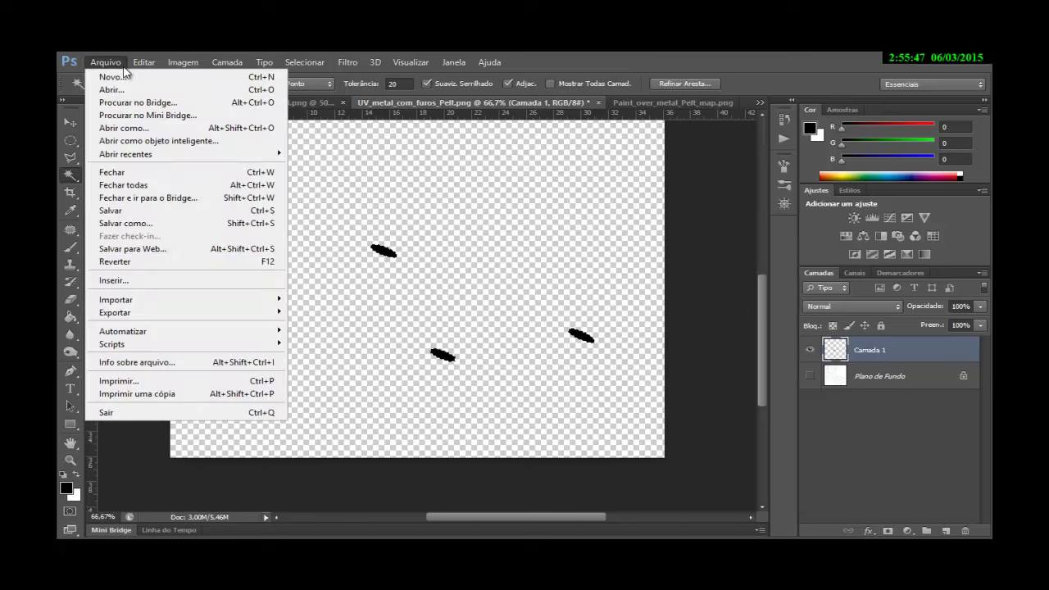
{"action": "left_click", "coordinate": [143, 250]}
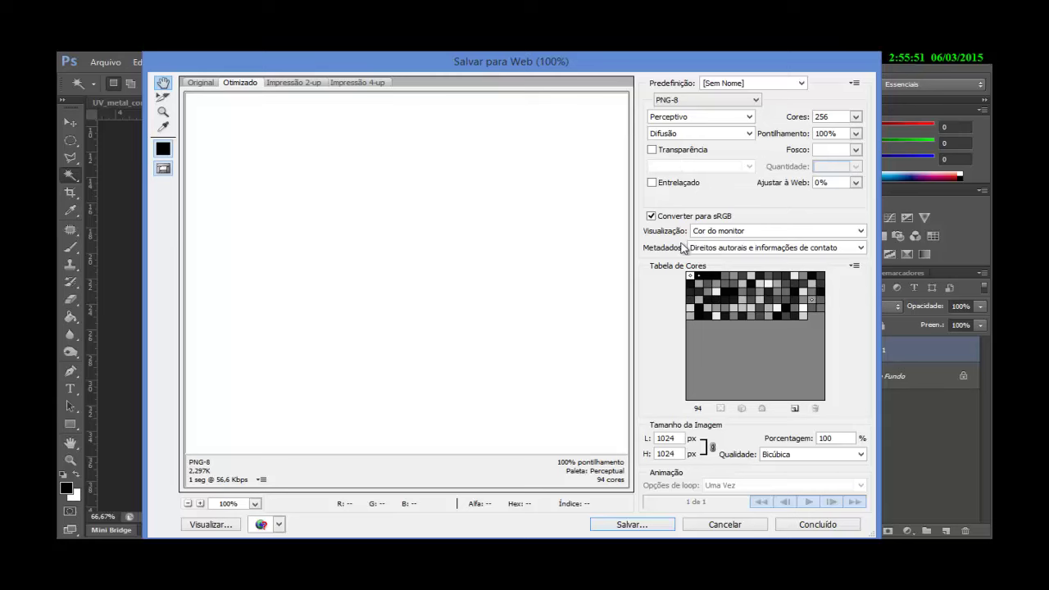
{"action": "left_click", "coordinate": [626, 524]}
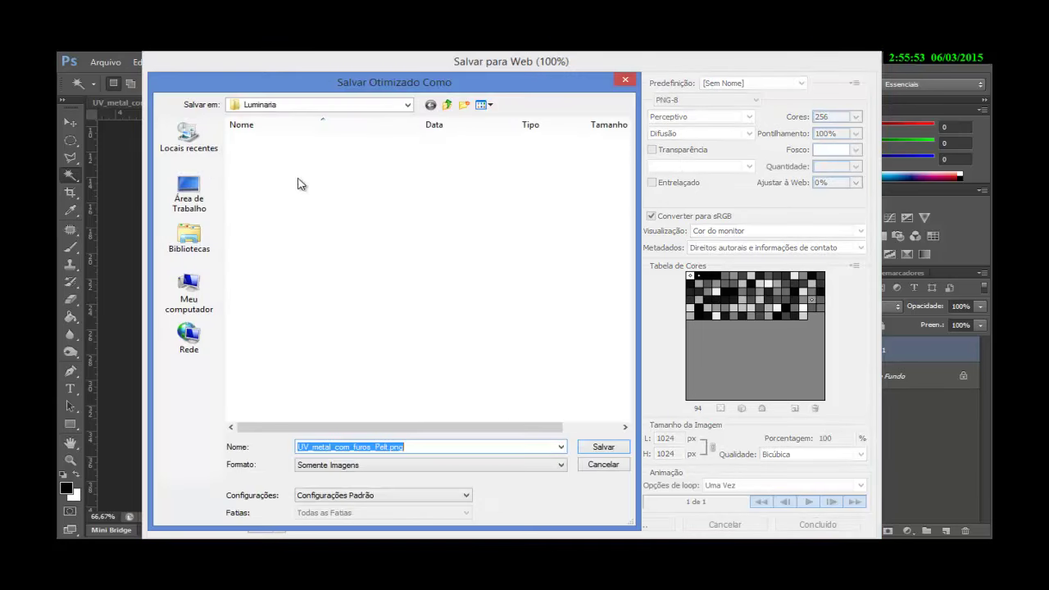
{"action": "left_click", "coordinate": [297, 140]}
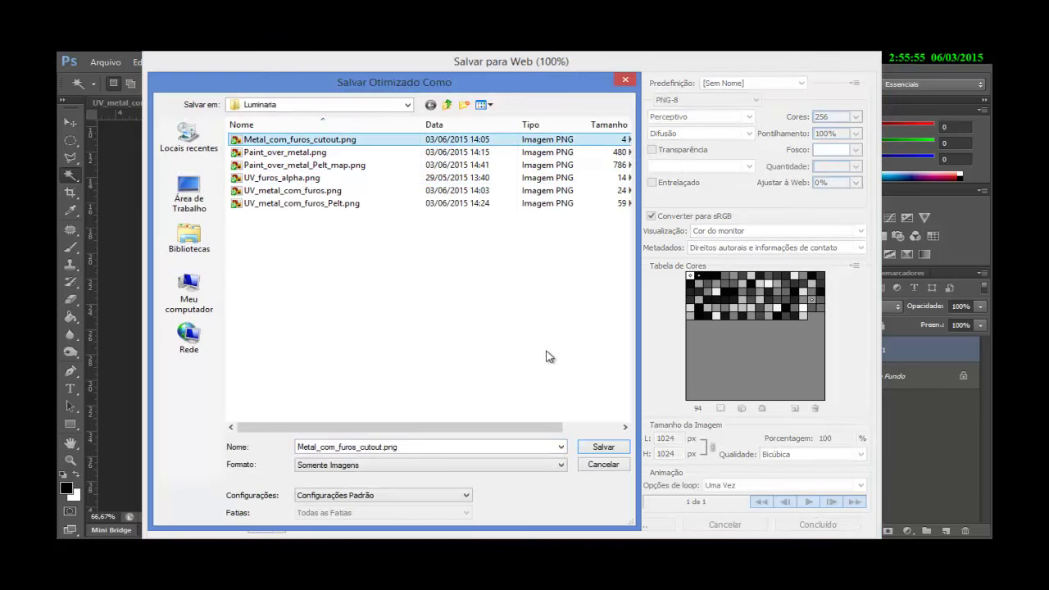
{"action": "left_click", "coordinate": [603, 447]}
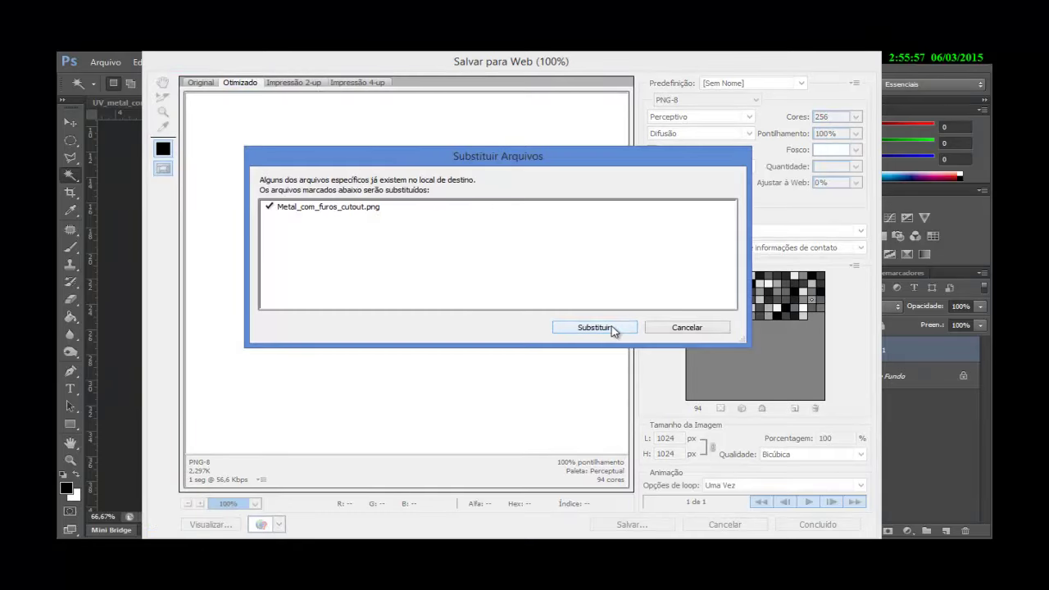
{"action": "left_click", "coordinate": [595, 327]}
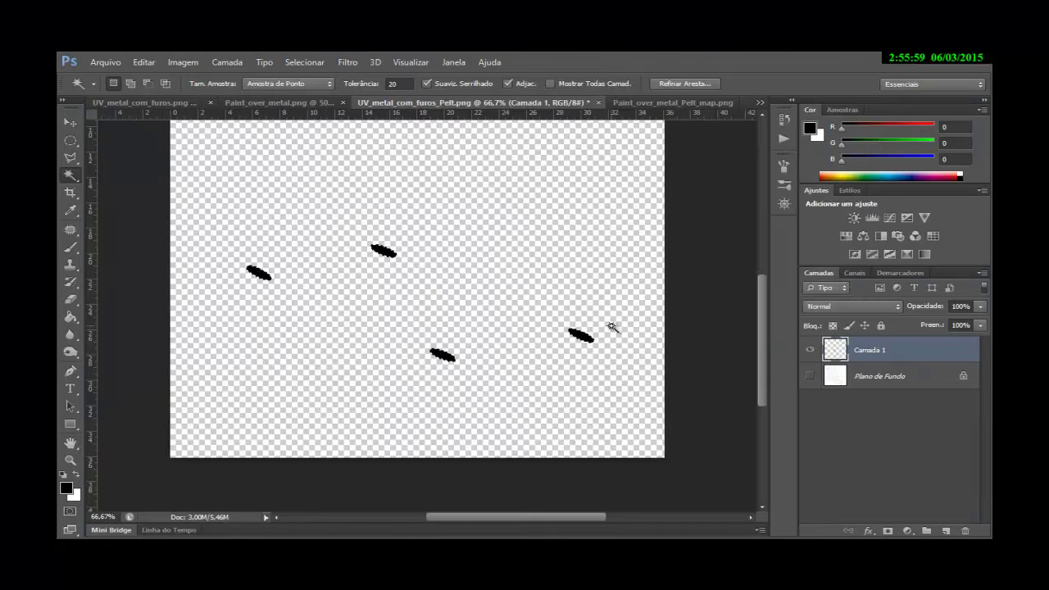
Switch to 3ds Max and clear the cutout map of the blue Arch & Design material, Material #0.
{"action": "left_click", "coordinate": [286, 483]}
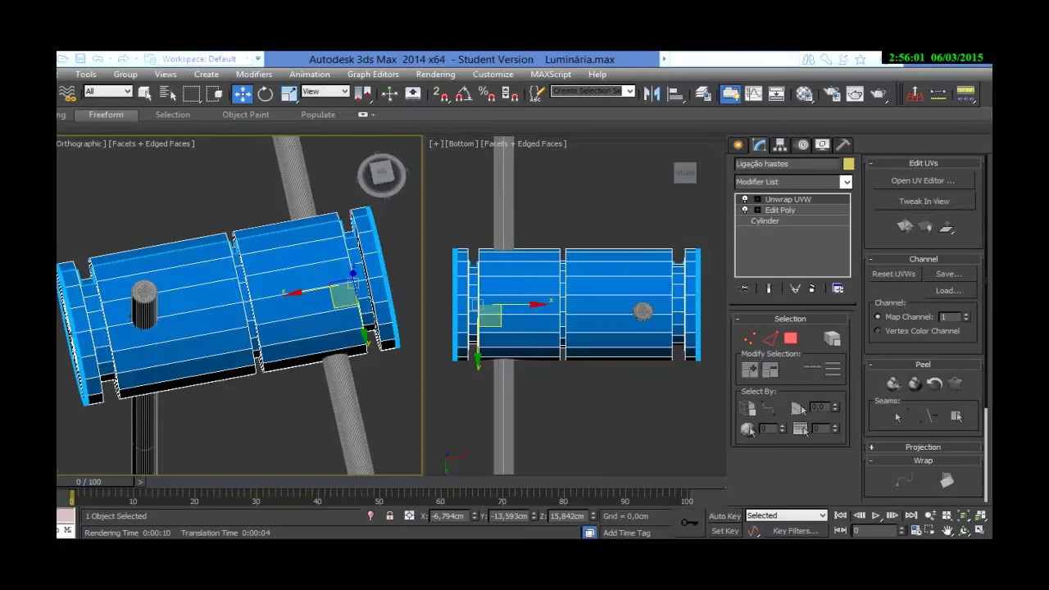
{"action": "left_click", "coordinate": [805, 95]}
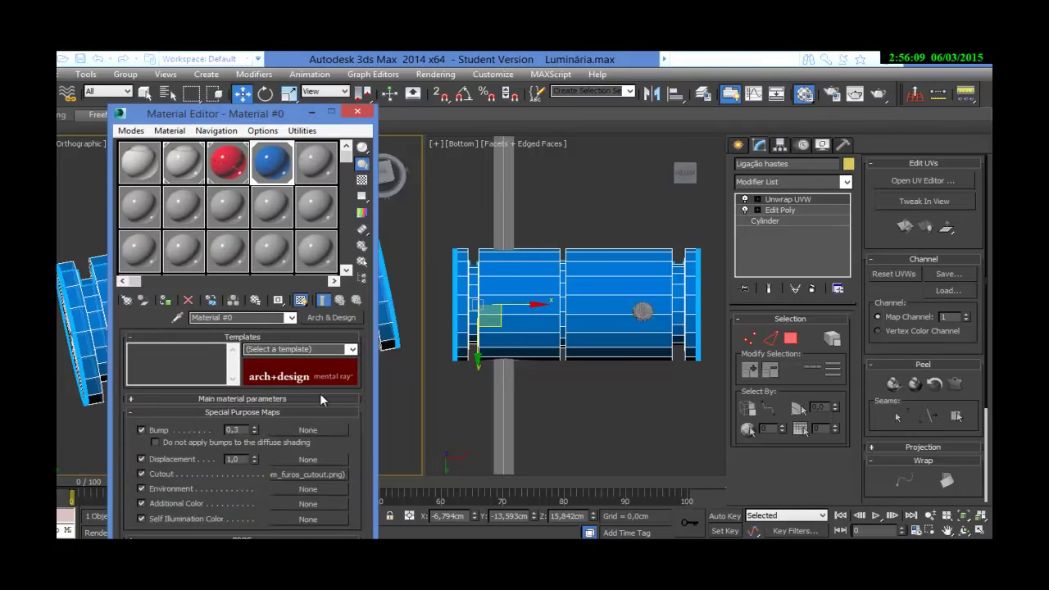
{"action": "right_click", "coordinate": [320, 470]}
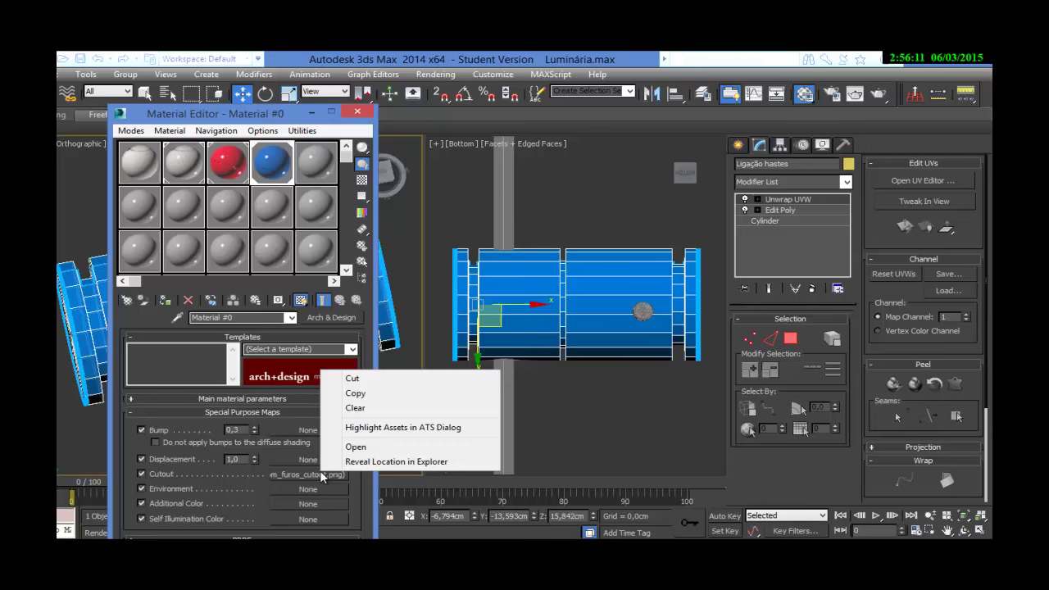
{"action": "left_click", "coordinate": [355, 408]}
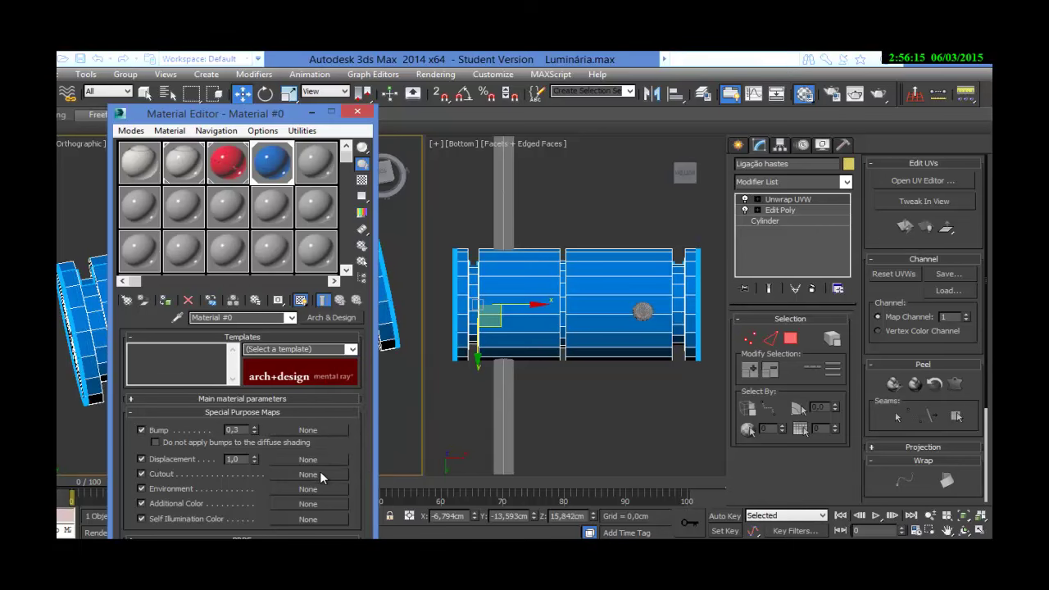
Assign the bitmap Metal_com_furos_cutout.png as Material #0's cutout map and refresh the material's display in the viewport.
{"action": "left_click", "coordinate": [320, 474]}
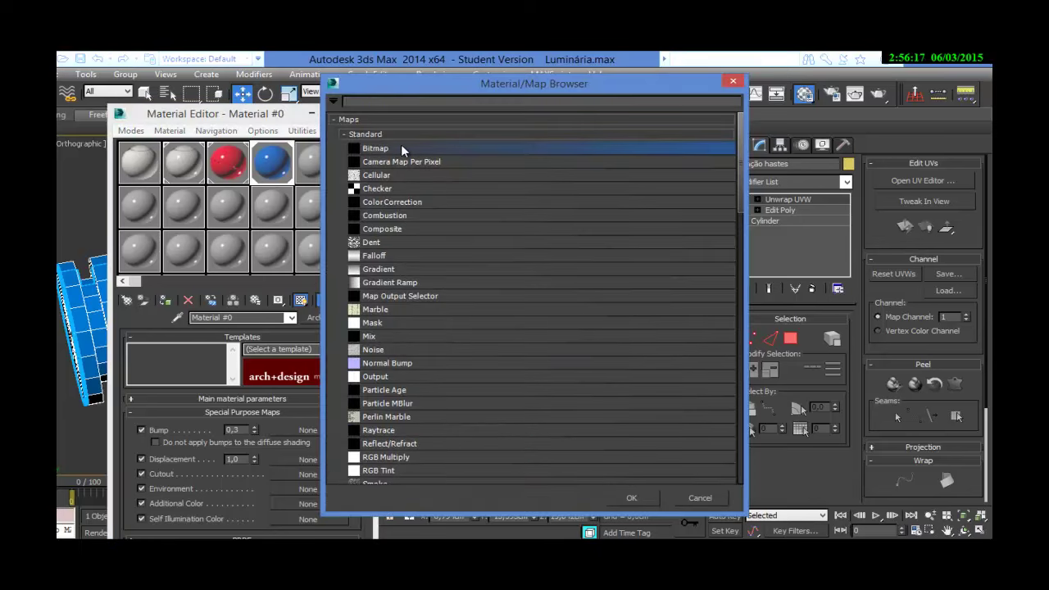
{"action": "double_click", "coordinate": [397, 144]}
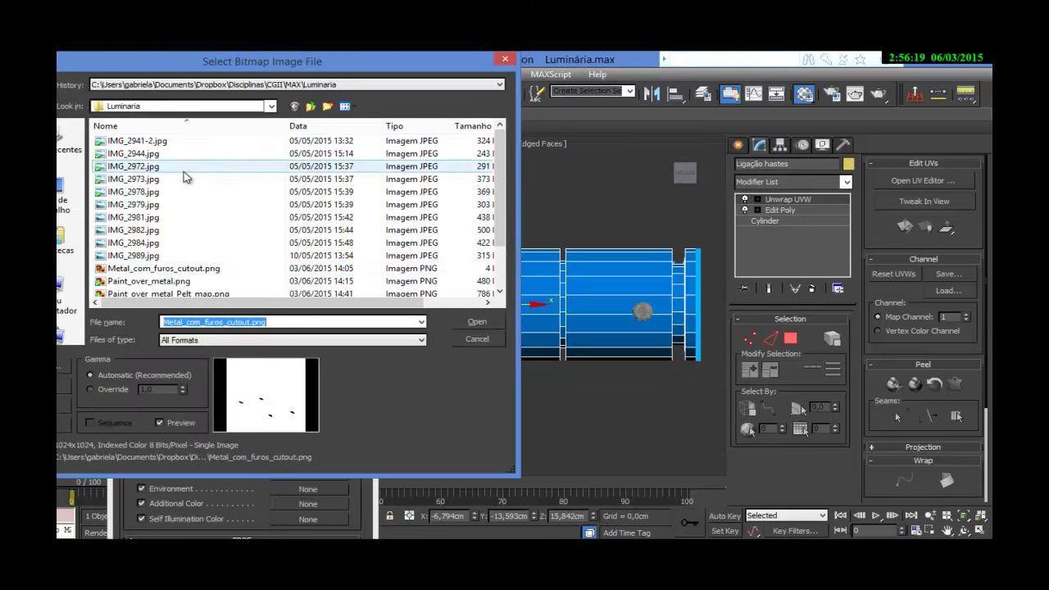
{"action": "left_click", "coordinate": [164, 269]}
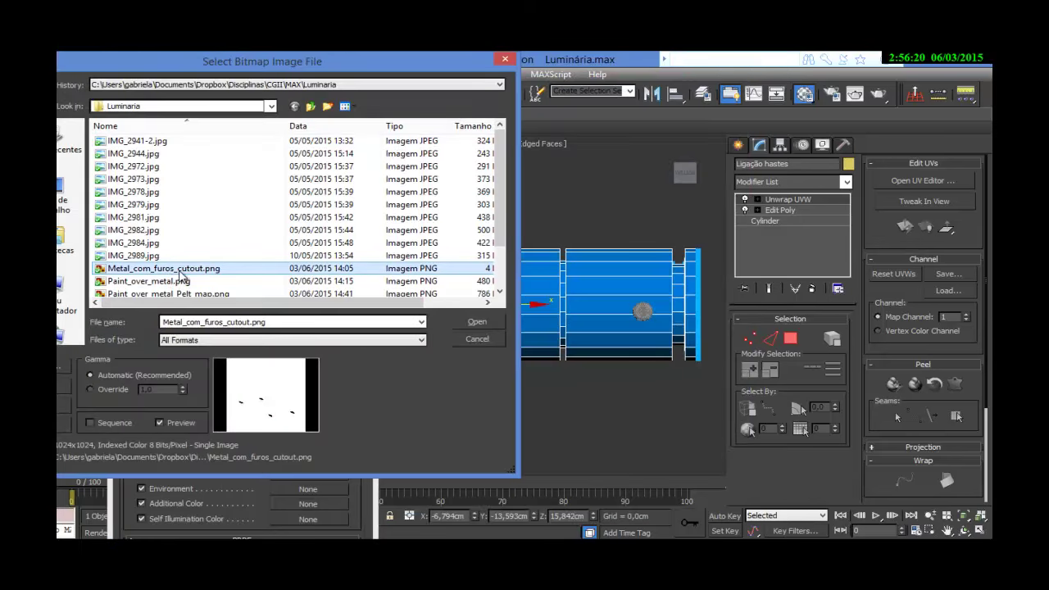
{"action": "left_click", "coordinate": [477, 322]}
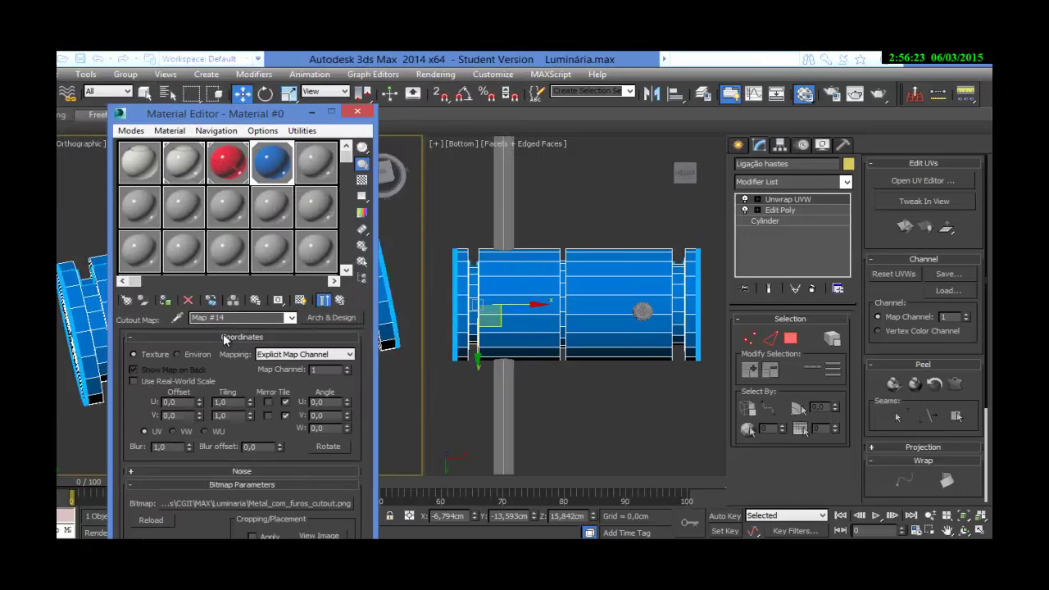
{"action": "left_click", "coordinate": [341, 300]}
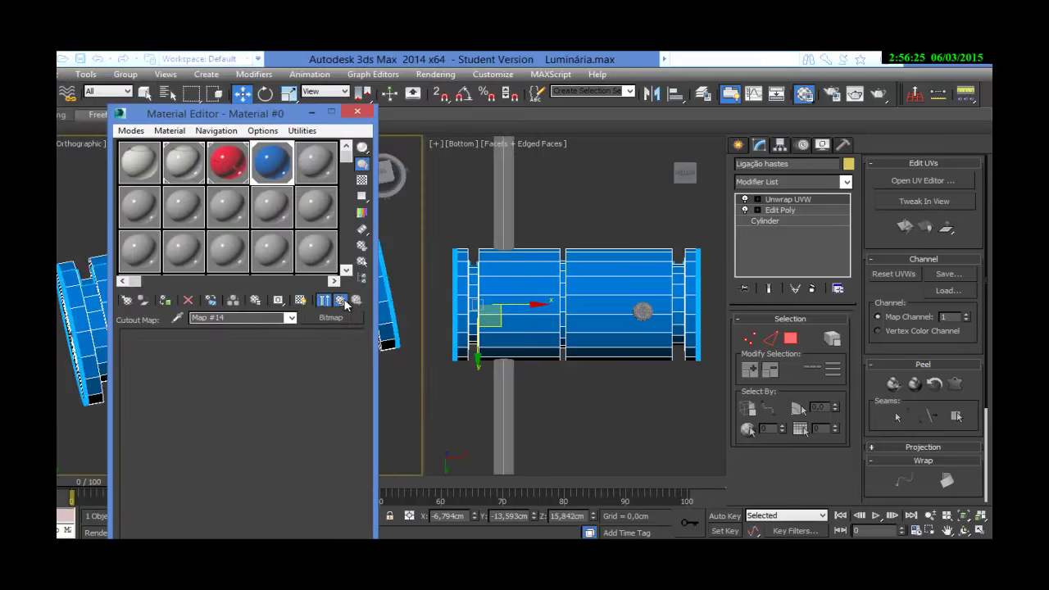
{"action": "left_click", "coordinate": [301, 301]}
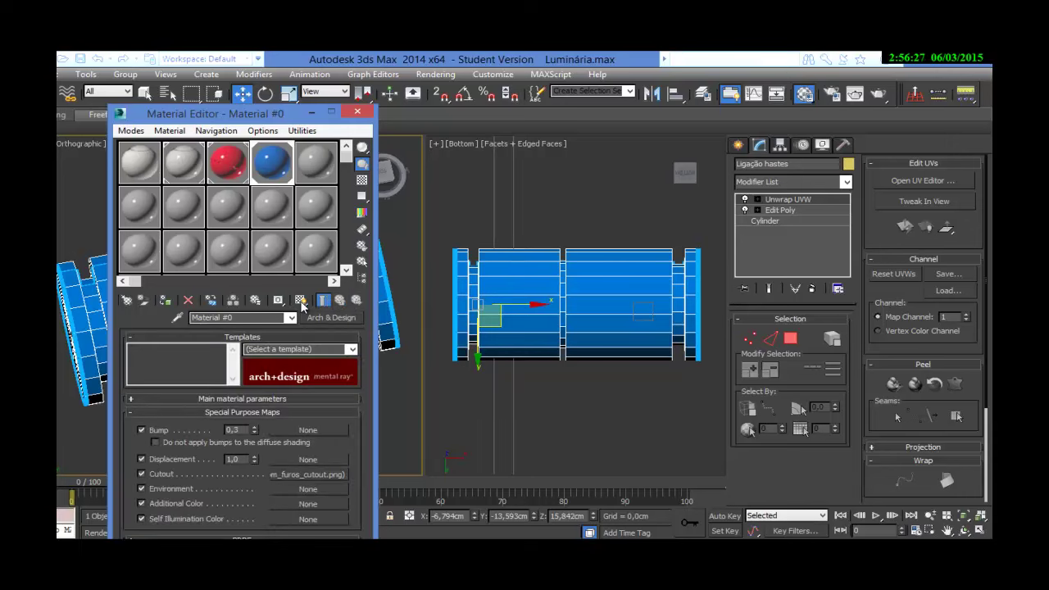
{"action": "left_click", "coordinate": [301, 301]}
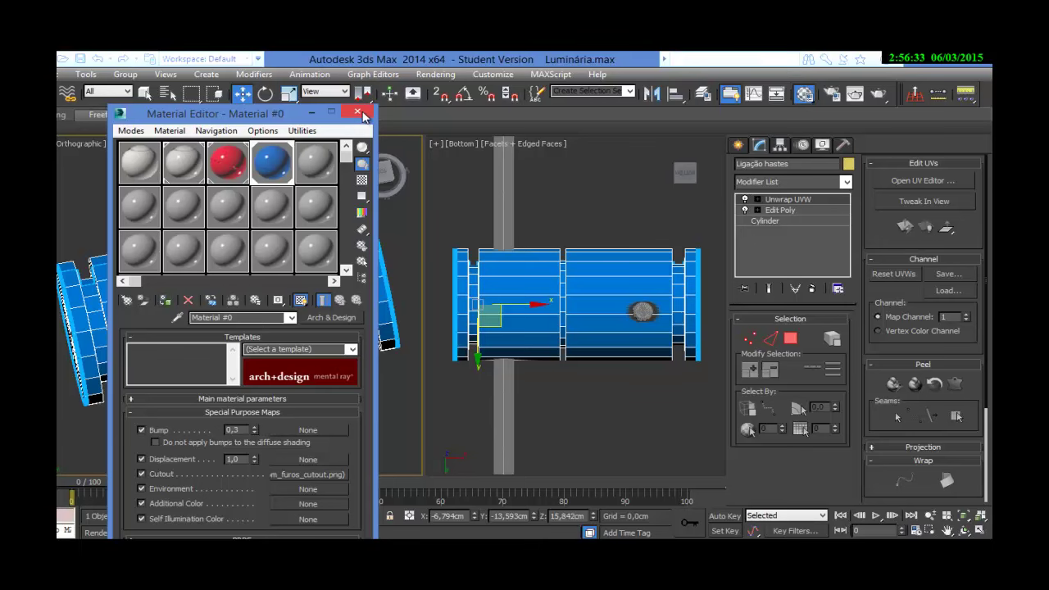
{"action": "left_click", "coordinate": [358, 112]}
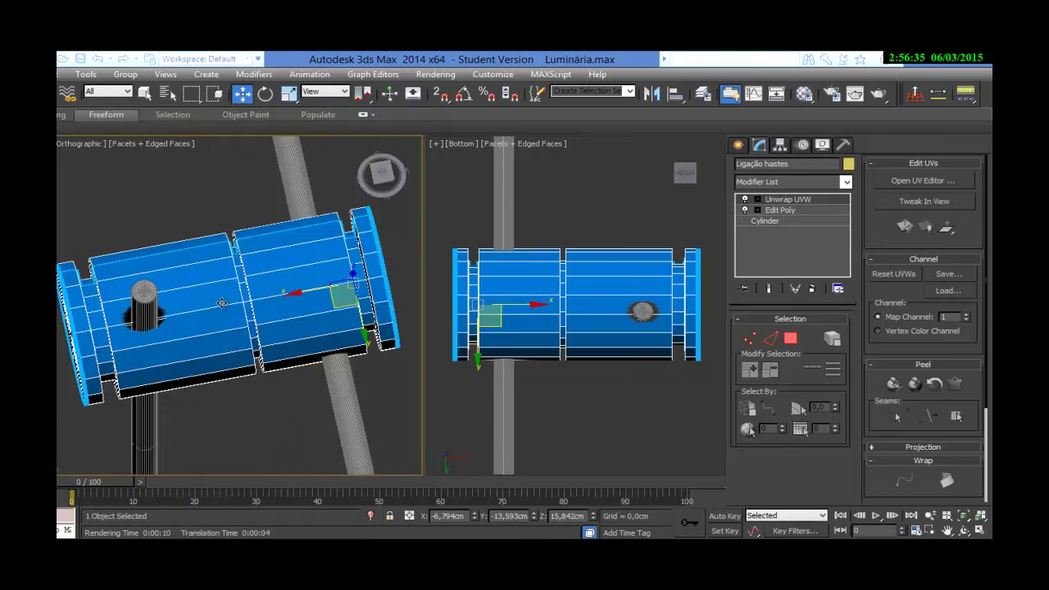
Render the orthographic view of the rod-joint cylinder with the enlarged cutout holes, continuing without the missing map.
{"action": "left_click", "coordinate": [878, 95]}
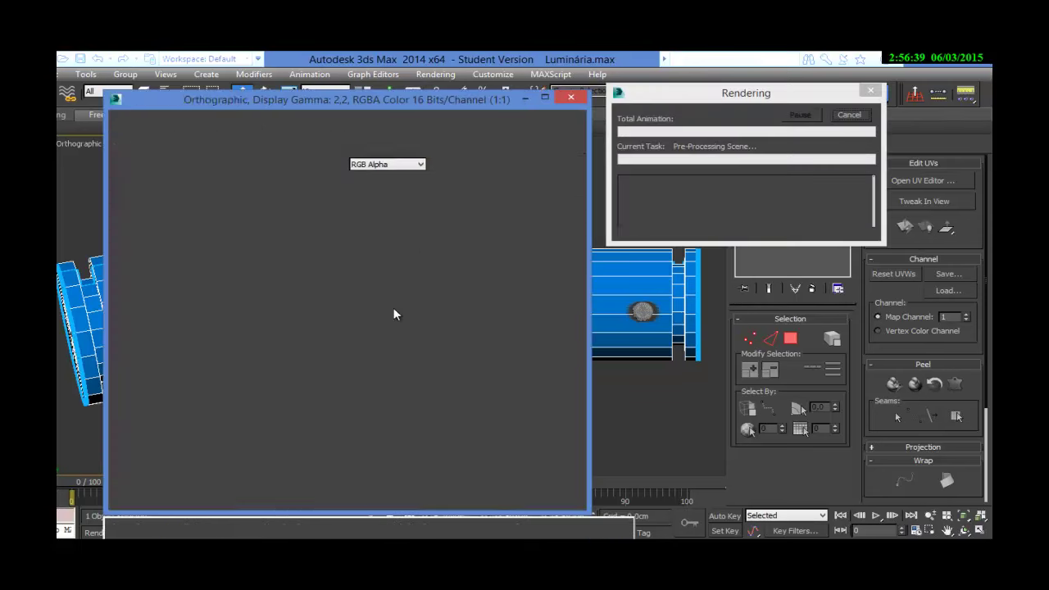
{"action": "left_click", "coordinate": [371, 375]}
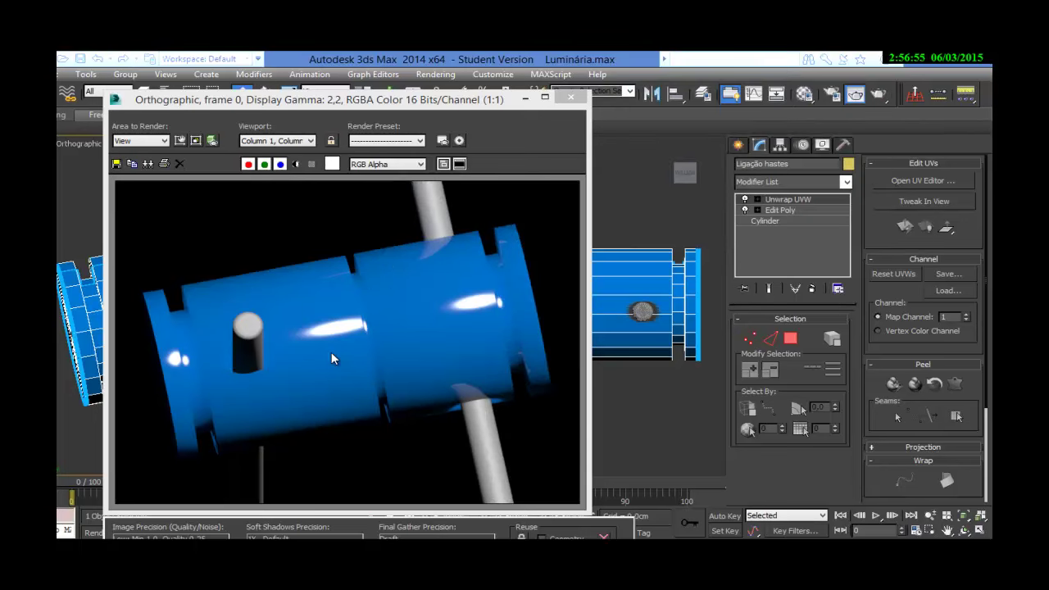
{"action": "left_click", "coordinate": [571, 98]}
Render the cylinder from a rotated viewpoint showing its end cap and rod holes, continuing without the missing UV_metal.png map.
{"action": "middle_click_drag", "start_coordinate": [209, 302], "coordinate": [404, 257], "text": "alt"}
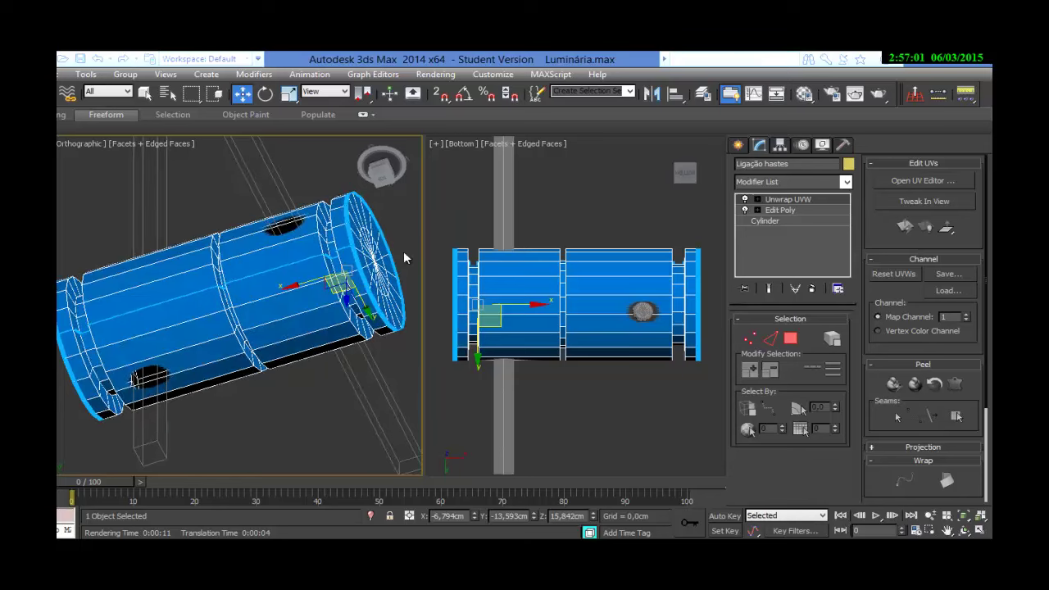
{"action": "left_click", "coordinate": [877, 100]}
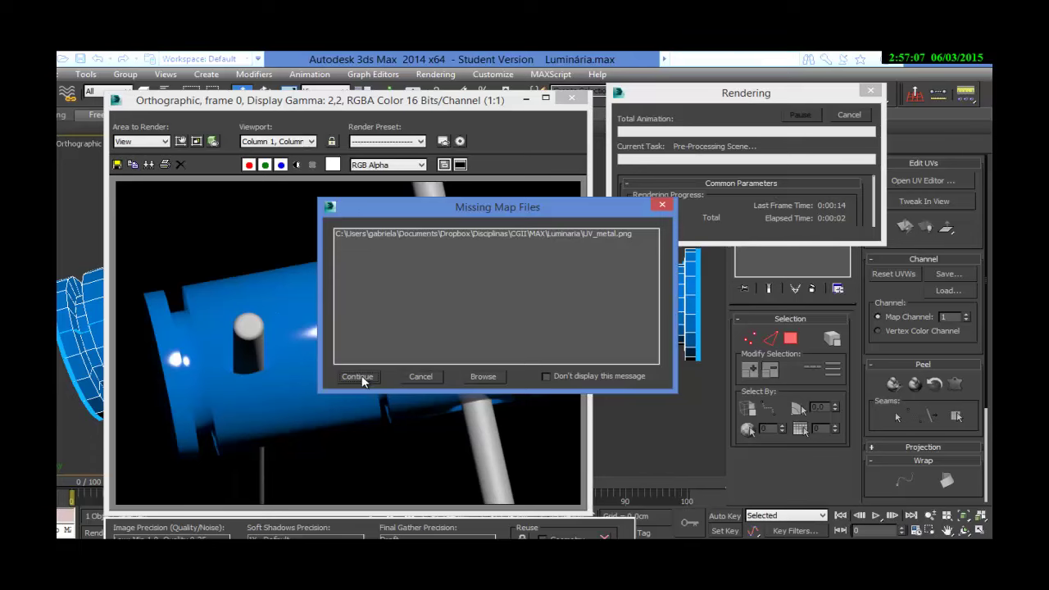
{"action": "left_click", "coordinate": [358, 377]}
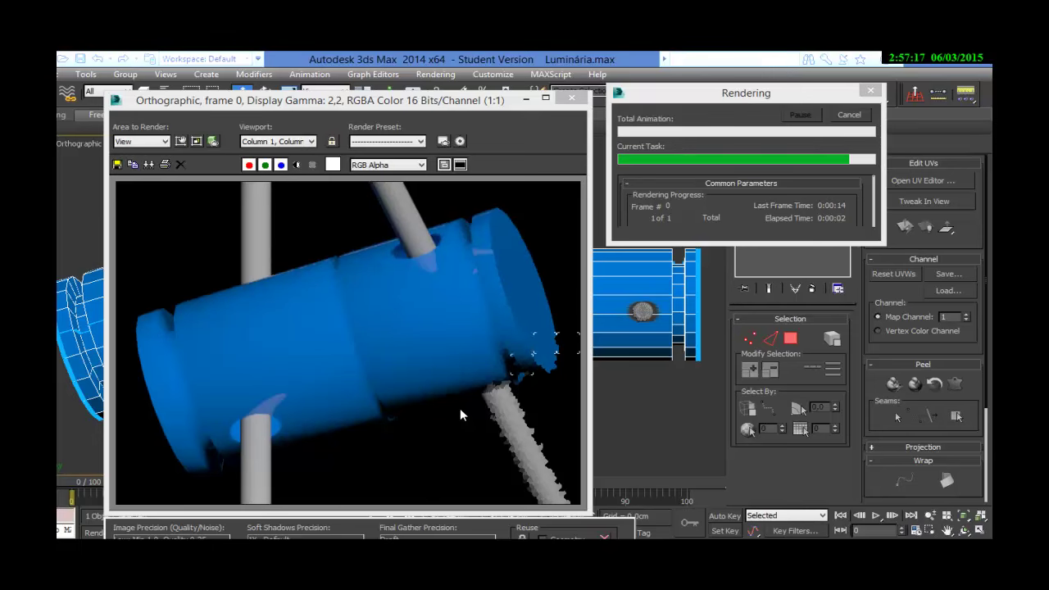
{"action": "left_click", "coordinate": [572, 97]}
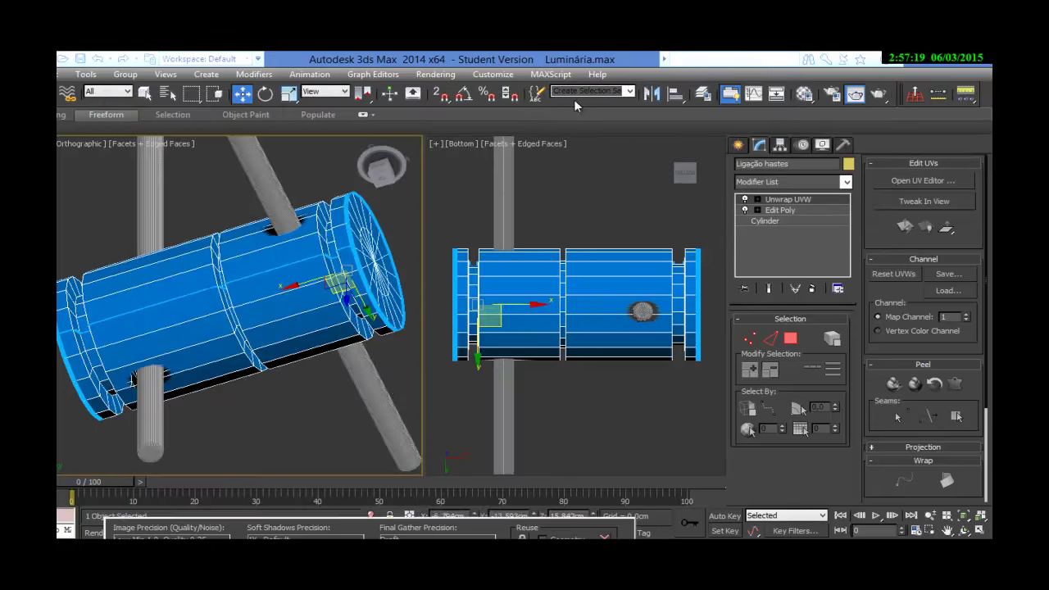
Switch to Photoshop, revert the 3-pixel enlargement of the spots on Camada 1 and expand the spot selection by 1 pixel.
{"action": "key", "text": "alt+Tab"}
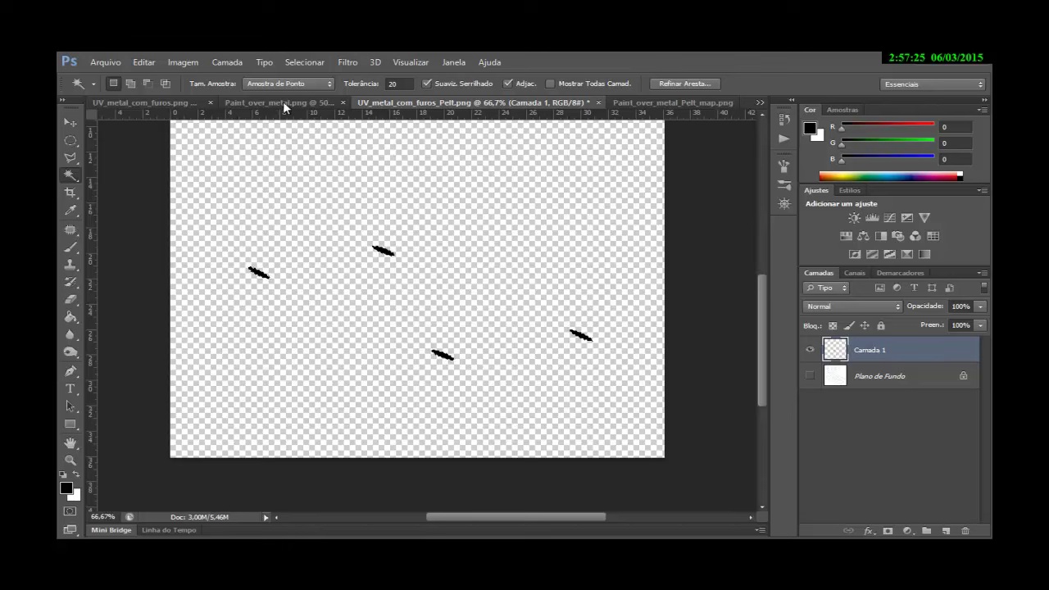
{"action": "left_click", "coordinate": [222, 62]}
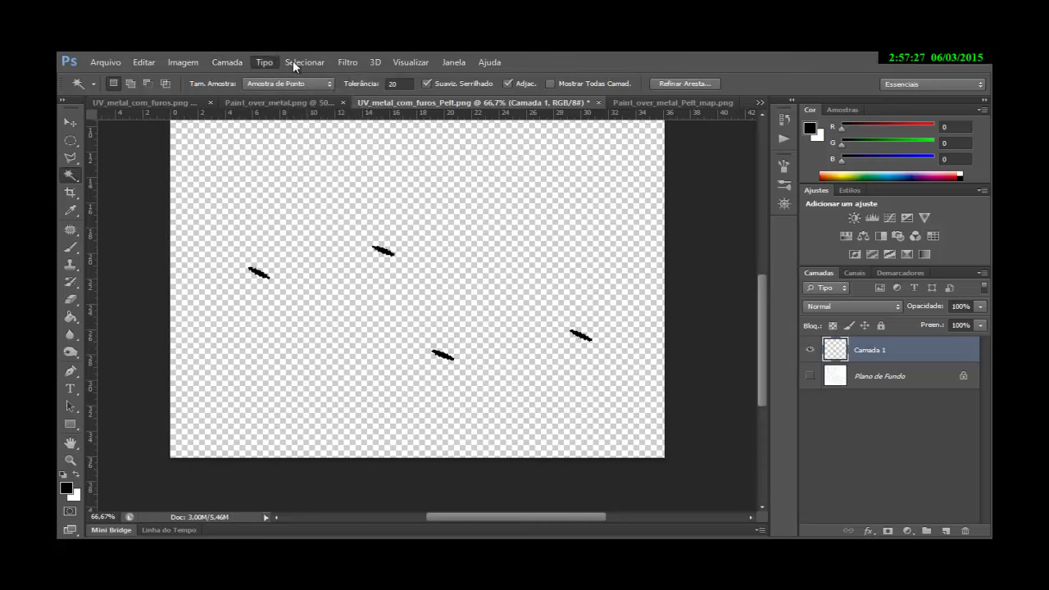
{"action": "left_click", "coordinate": [304, 63]}
{"action": "mouse_move", "coordinate": [331, 213]}
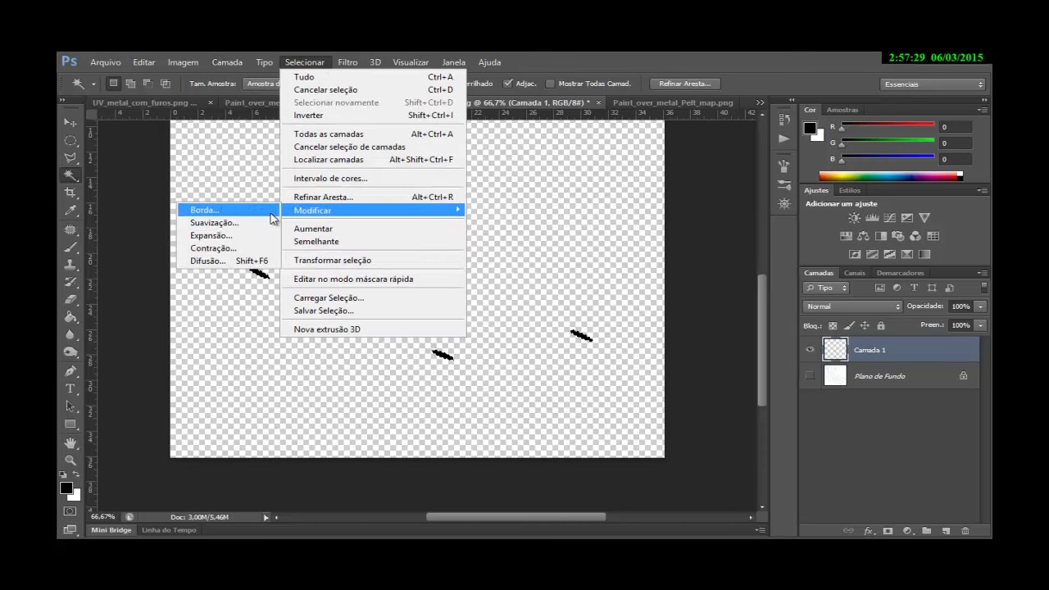
{"action": "left_click", "coordinate": [254, 236]}
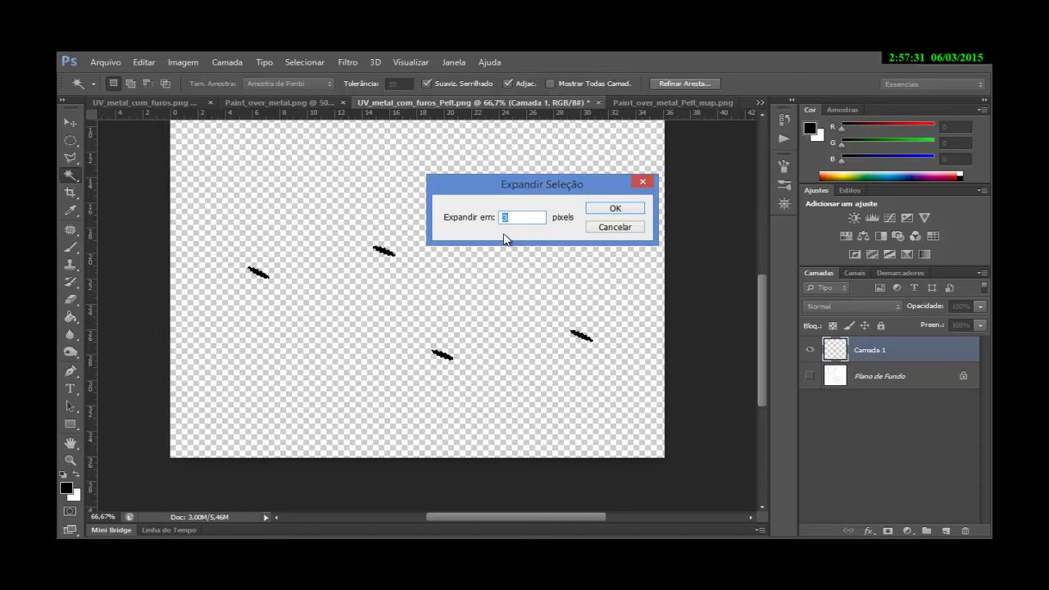
{"action": "type", "text": "1"}
{"action": "key", "text": "Return"}
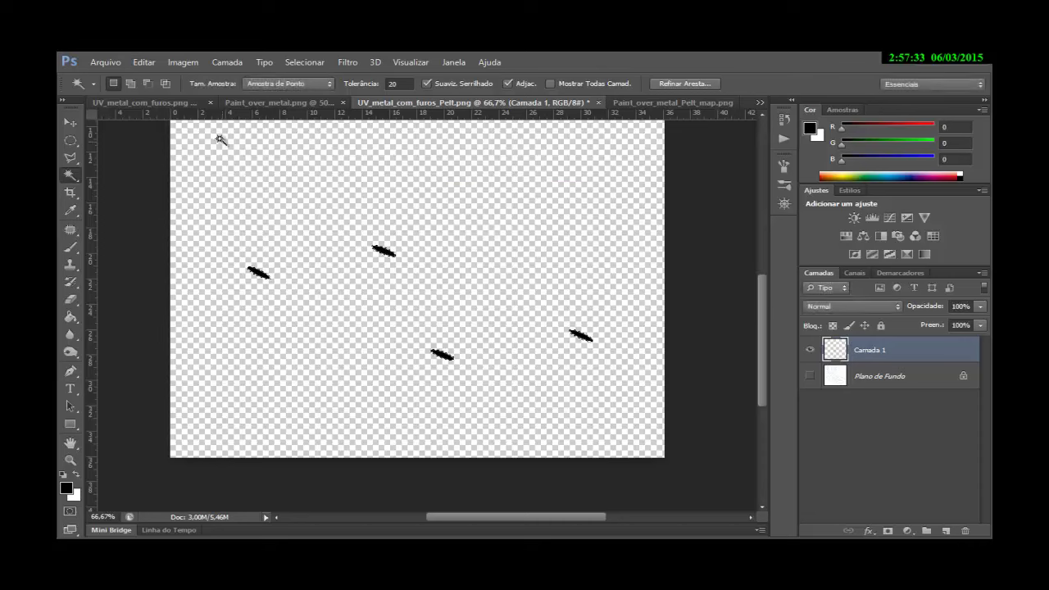
Fill the spot selection expanded by 1 pixel with black on Camada 1, in Normal mode at 100% opacity.
{"action": "left_click", "coordinate": [140, 62]}
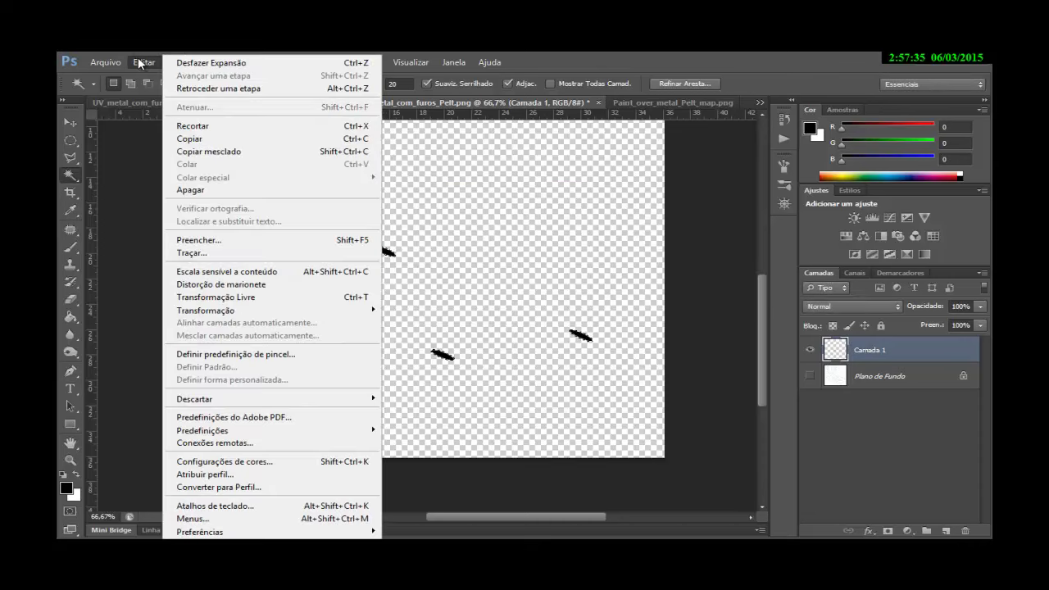
{"action": "left_click", "coordinate": [201, 240]}
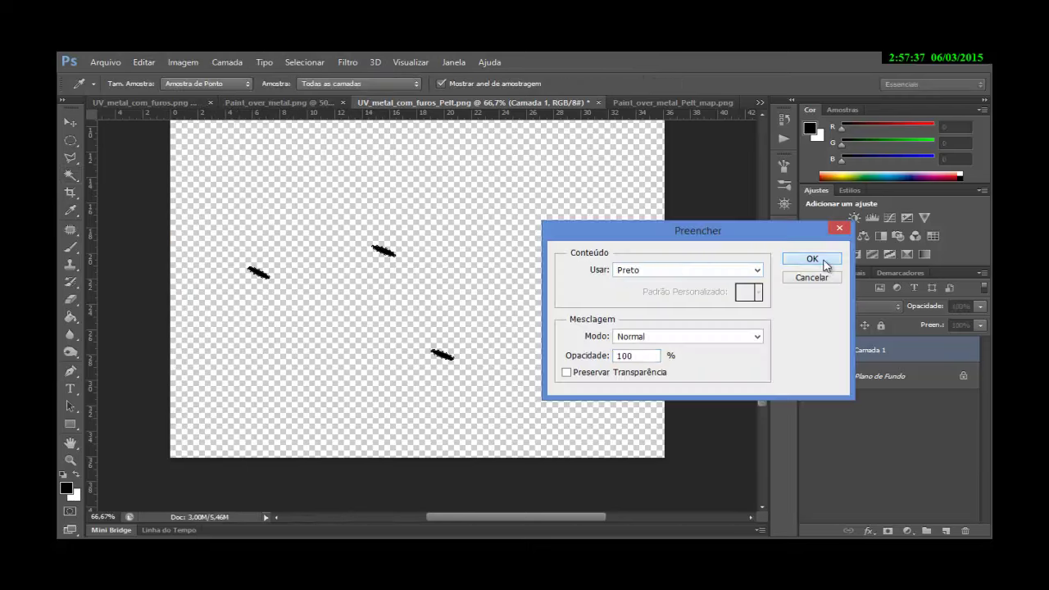
{"action": "left_click", "coordinate": [824, 260]}
Save the image with the slightly enlarged spots for web as PNG-8, replacing Metal_com_furos_cutout.png.
{"action": "left_click", "coordinate": [105, 62]}
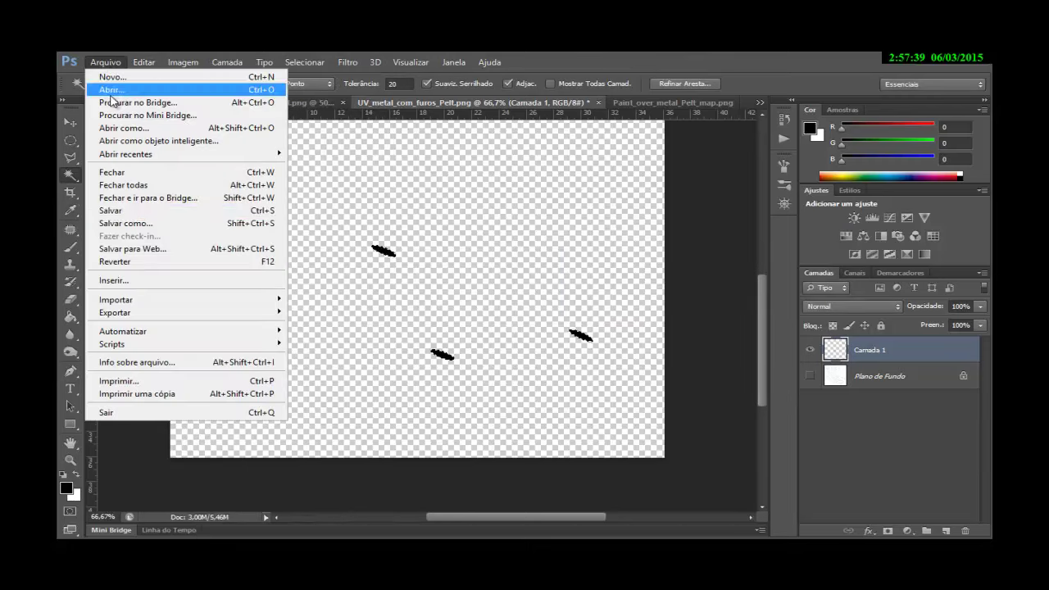
{"action": "left_click", "coordinate": [135, 250]}
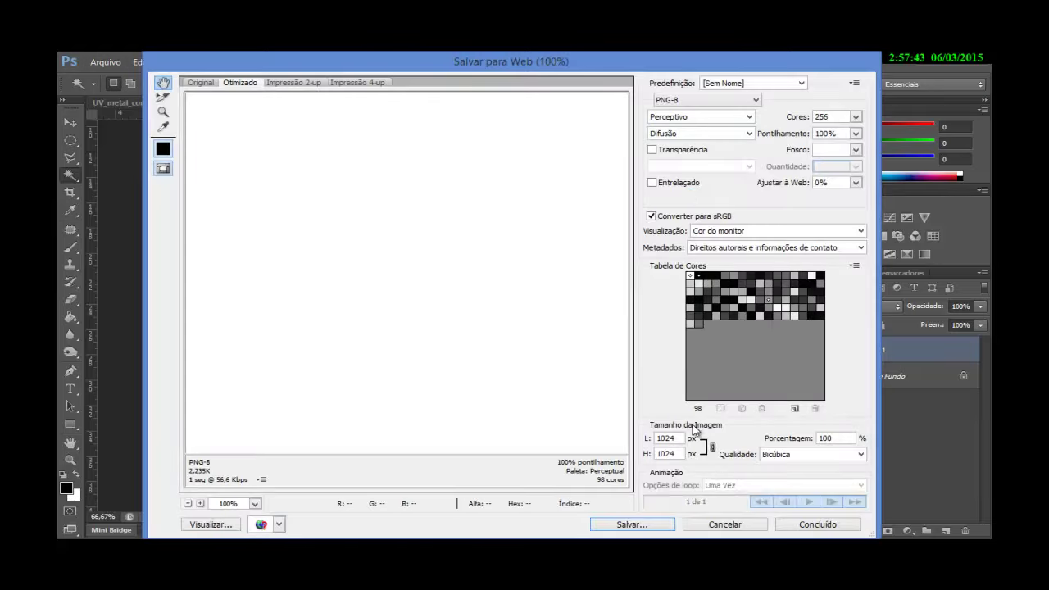
{"action": "left_click", "coordinate": [656, 524]}
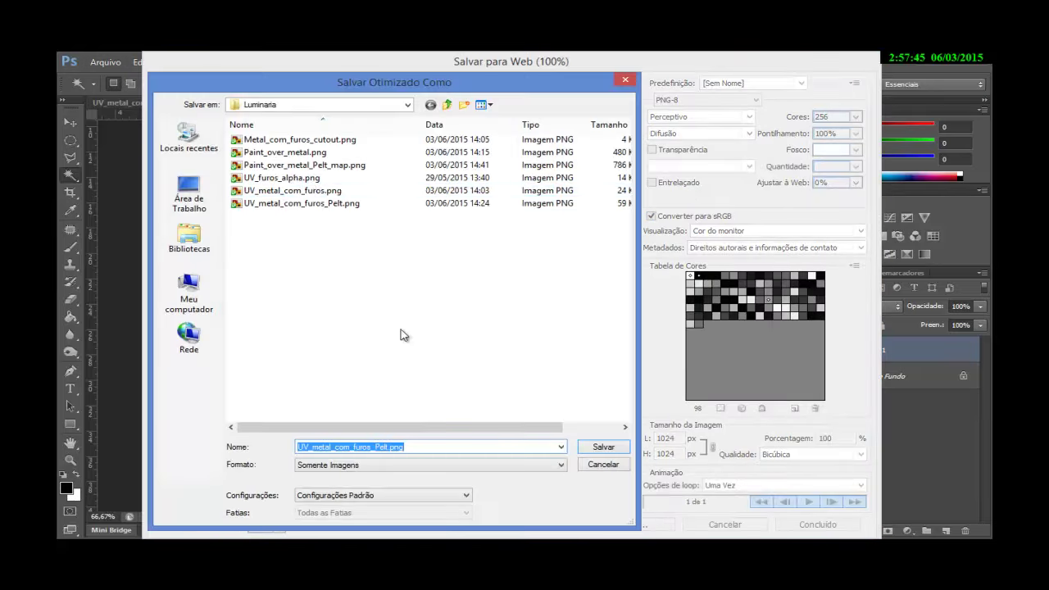
{"action": "left_click", "coordinate": [346, 140]}
{"action": "left_click", "coordinate": [613, 448]}
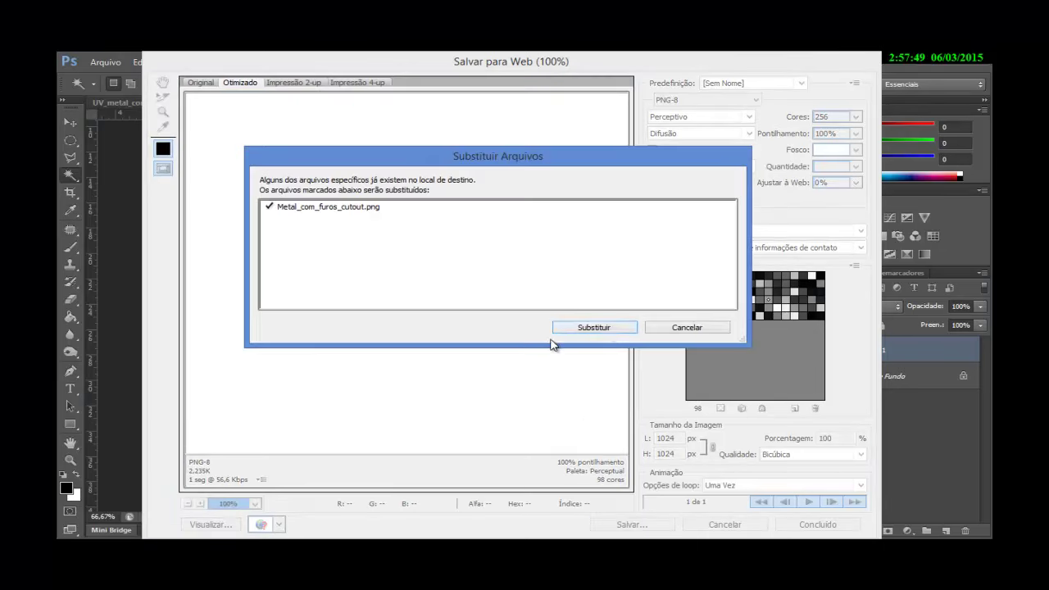
{"action": "left_click", "coordinate": [611, 333]}
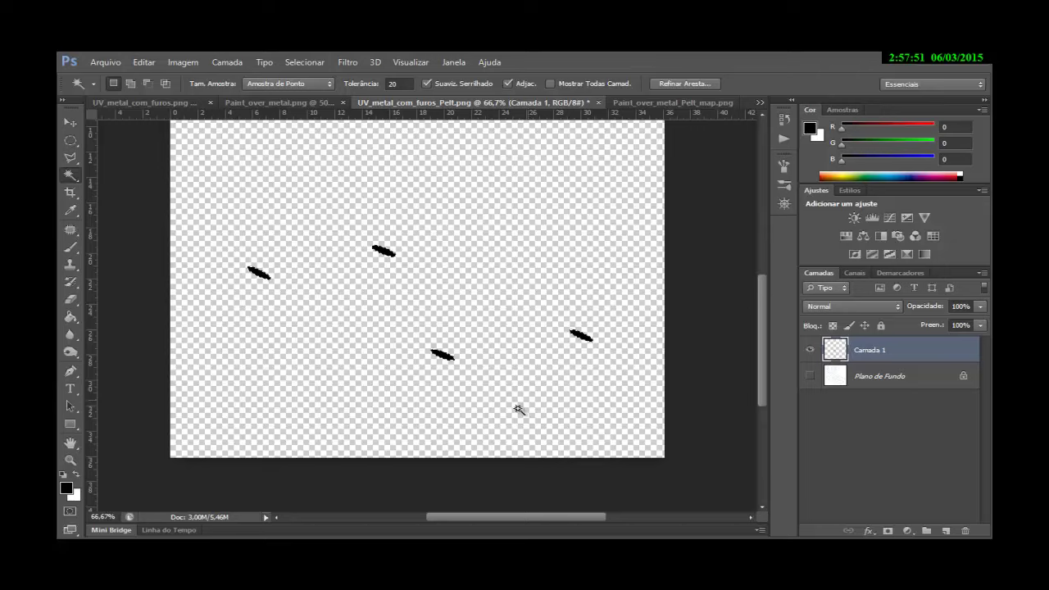
Switch to 3ds Max, check Material #0's cutout map and render the cylinder again, dismissing the missing UV_metal.png notice.
{"action": "mouse_move", "coordinate": [286, 547]}
{"action": "left_click", "coordinate": [286, 484]}
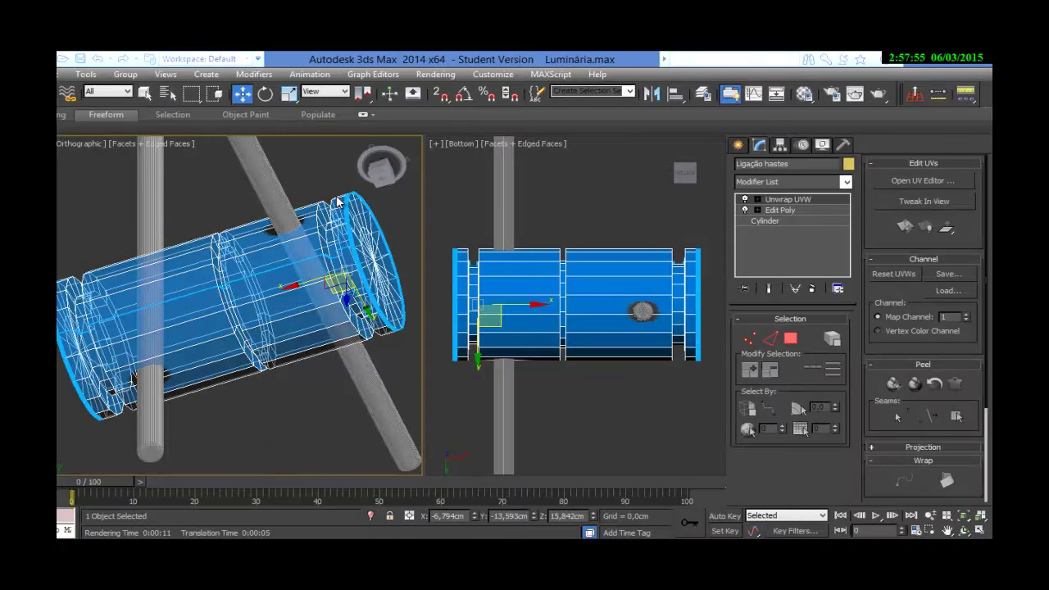
{"action": "left_click", "coordinate": [807, 94]}
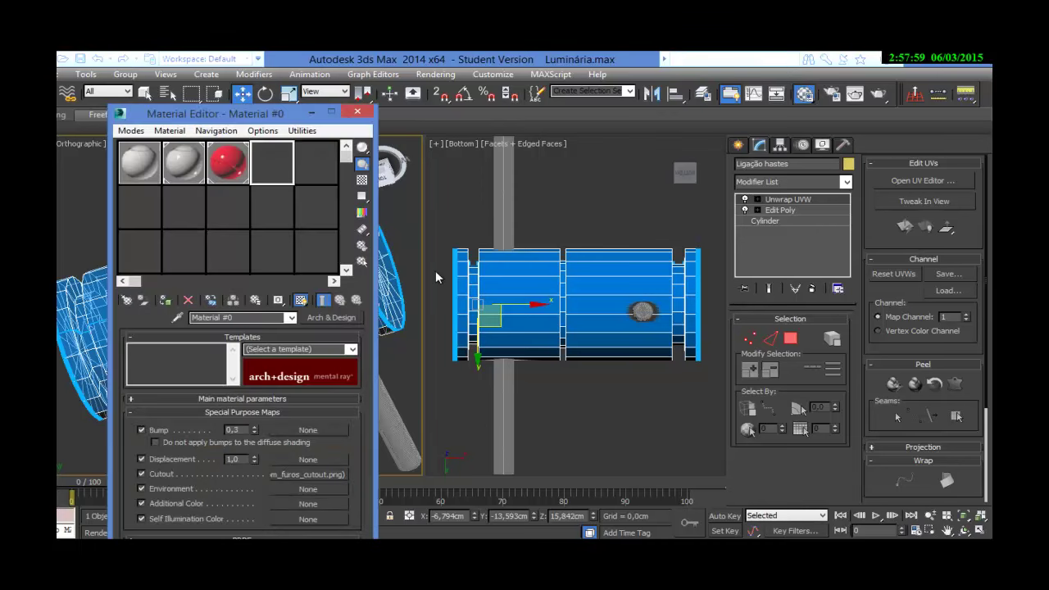
{"action": "left_click", "coordinate": [367, 107]}
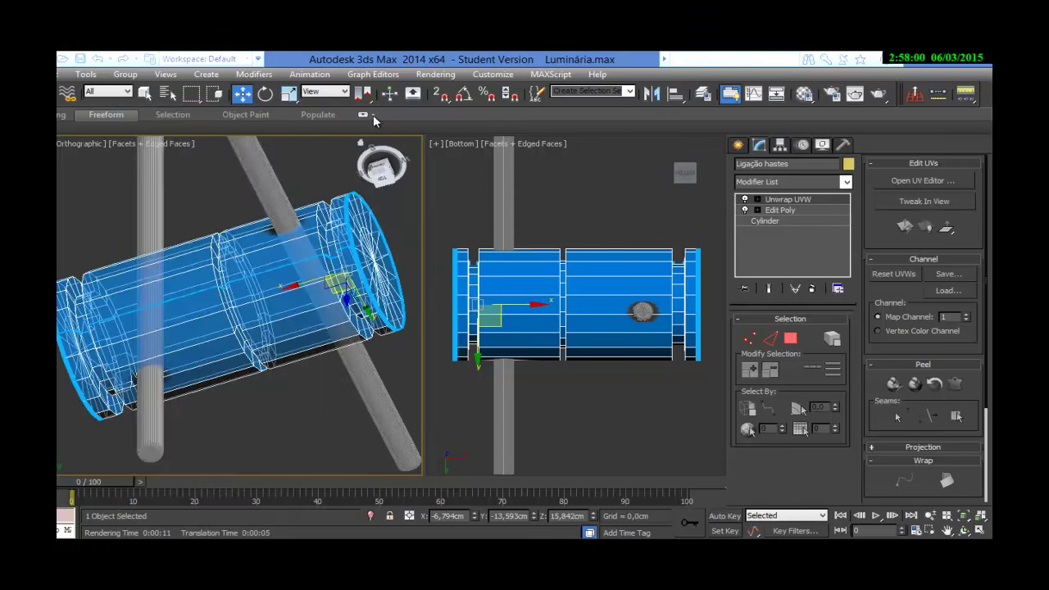
{"action": "left_click", "coordinate": [878, 96]}
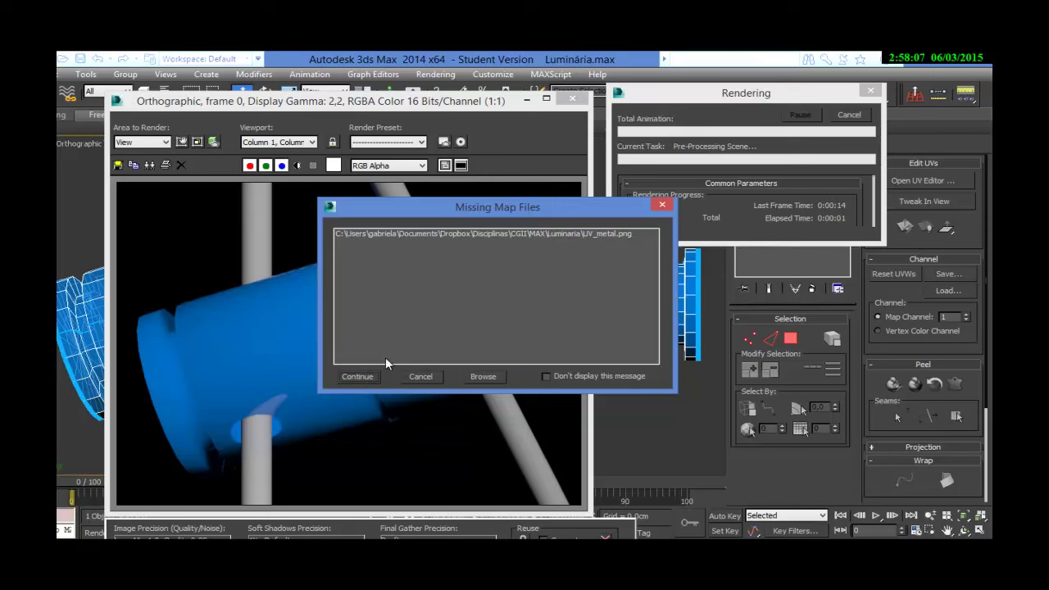
{"action": "left_click", "coordinate": [663, 205]}
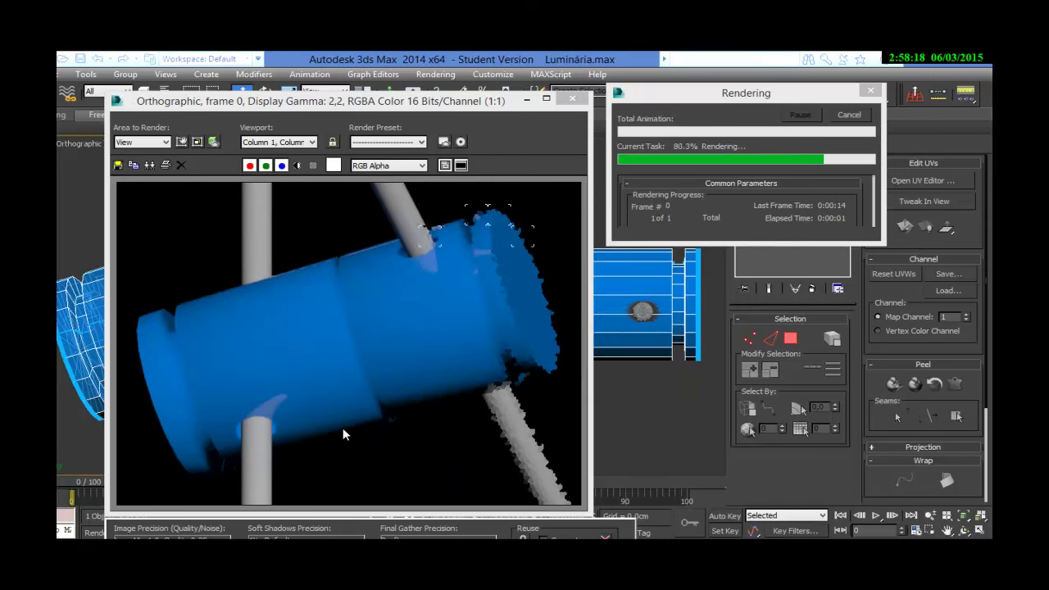